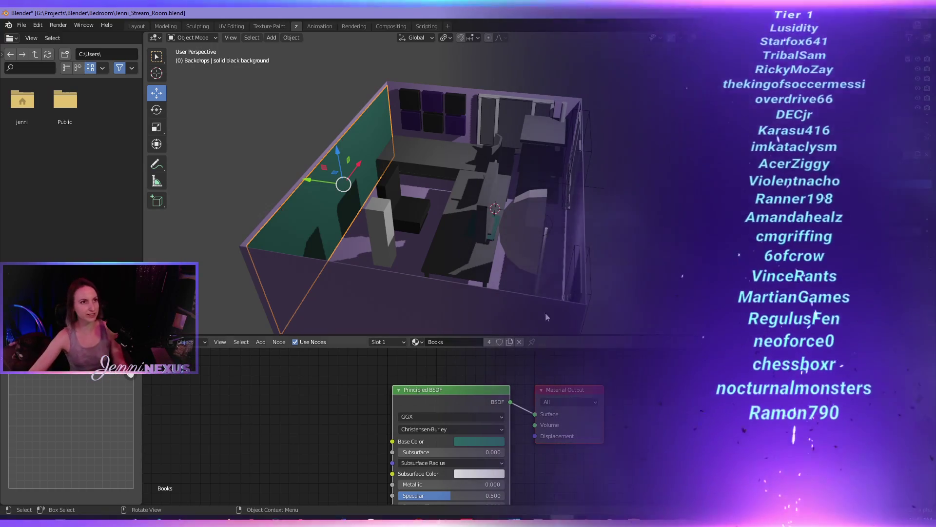
- Add color-palette-neon.png as an image texture on the solid black background's material and link its Color output to Base Color
middle_drag(551, 269, 578, 289)
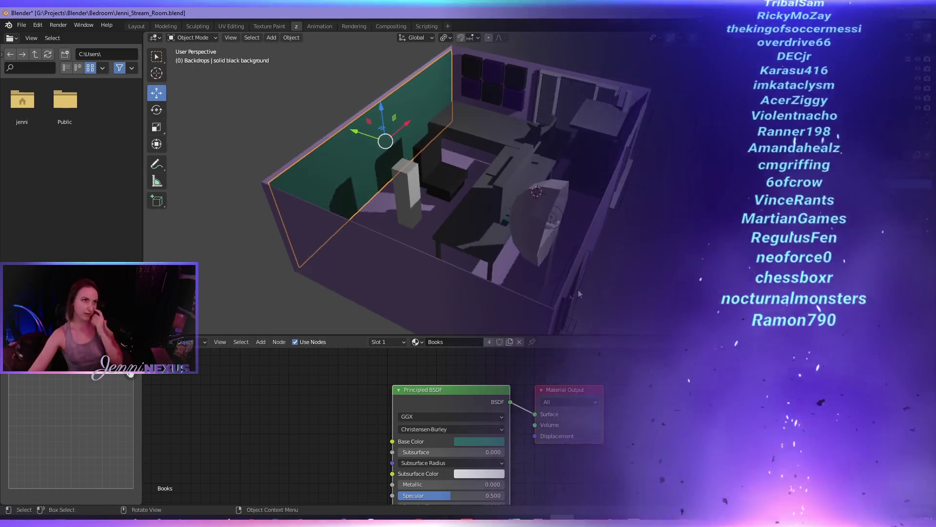
click(408, 173)
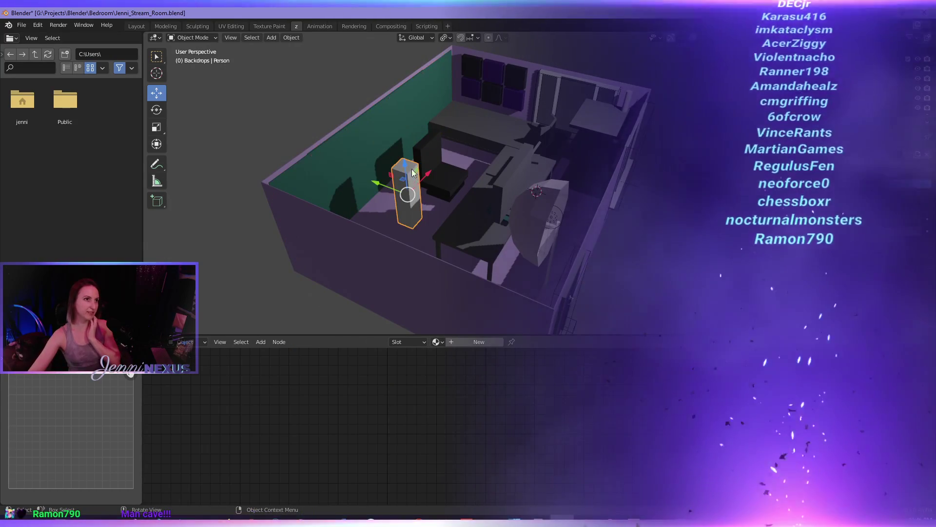
click(365, 174)
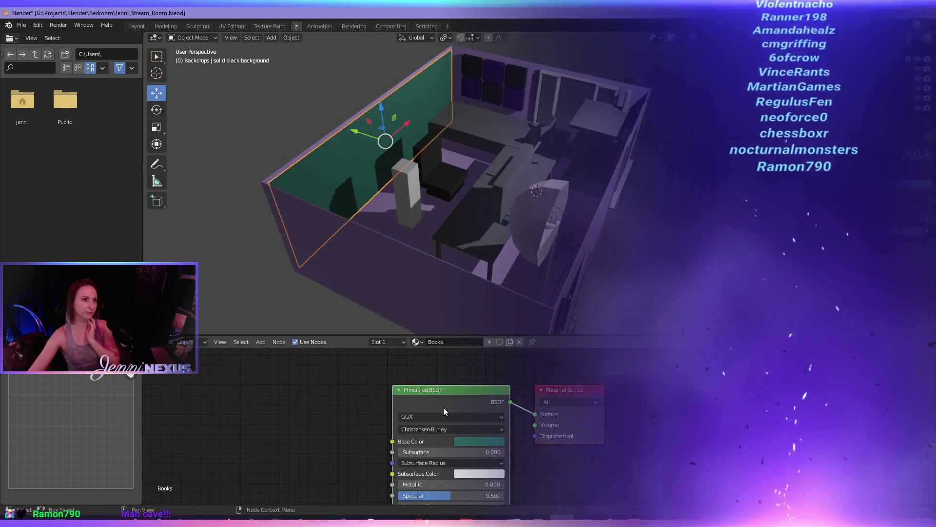
mouse_move(203, 519)
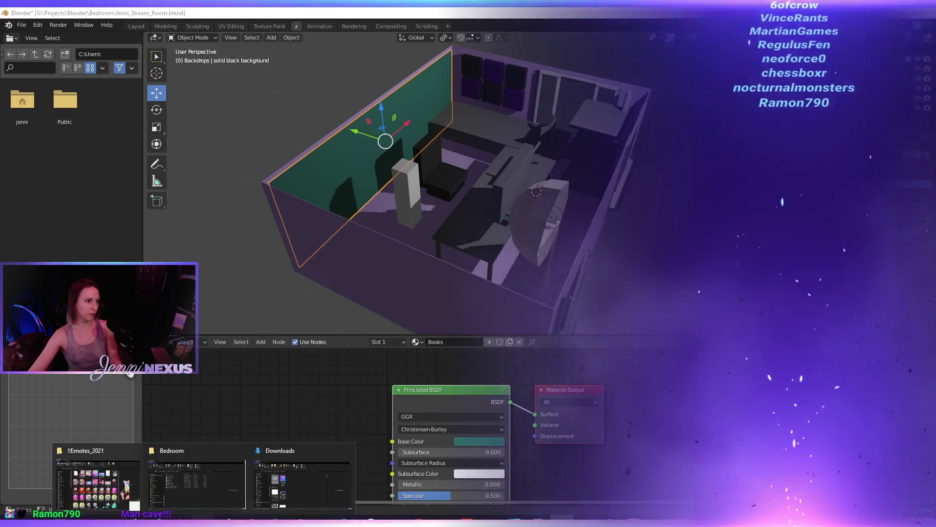
mouse_move(203, 490)
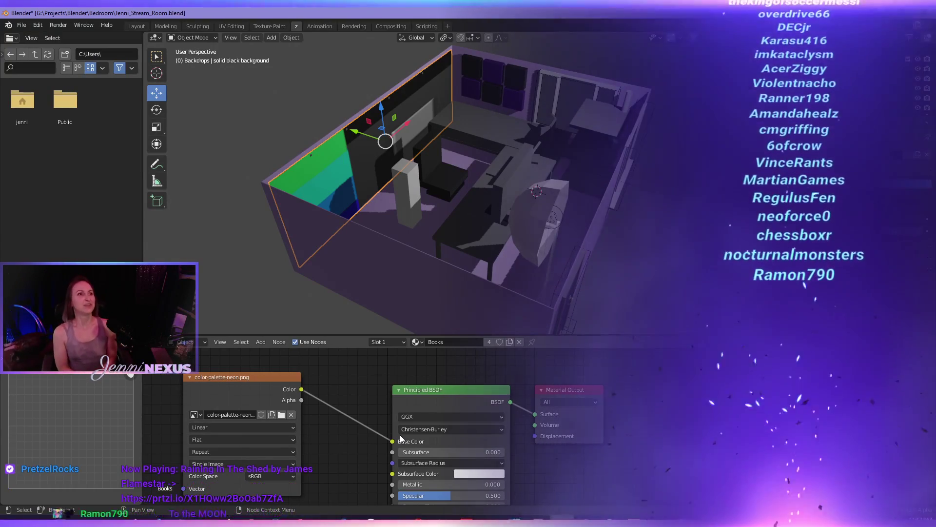
- Enlarge the node editor and examine the colour palette texture on the backdrop around the person block
middle_drag(575, 253, 495, 240)
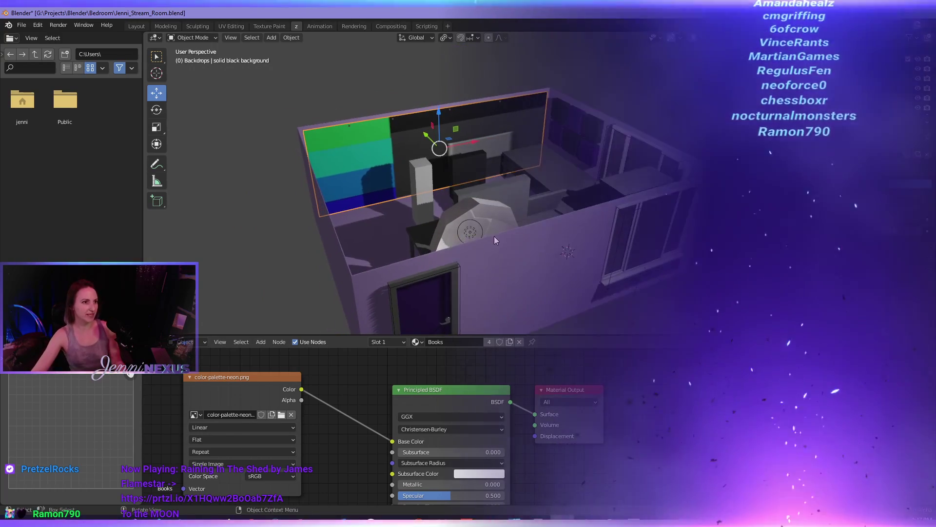
drag(677, 336, 677, 314)
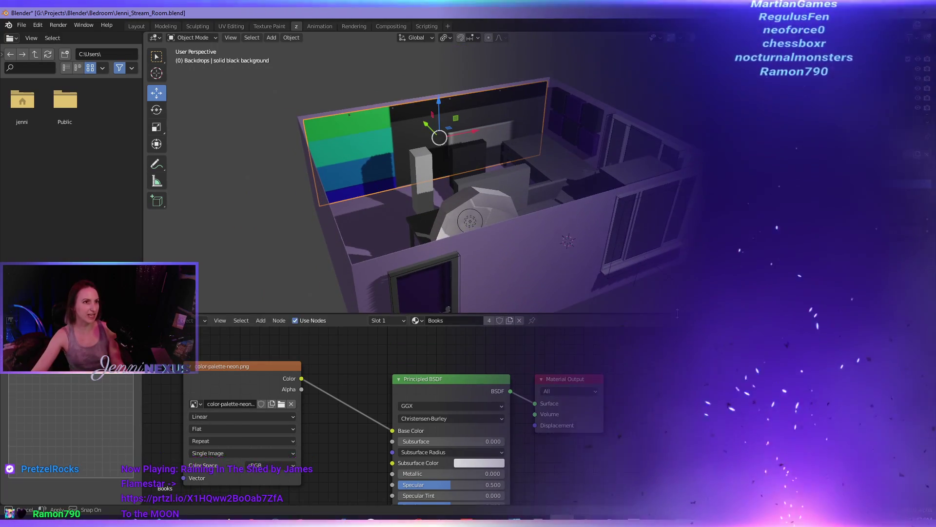
scroll(521, 207, up, 5)
middle_drag(520, 207, 543, 233)
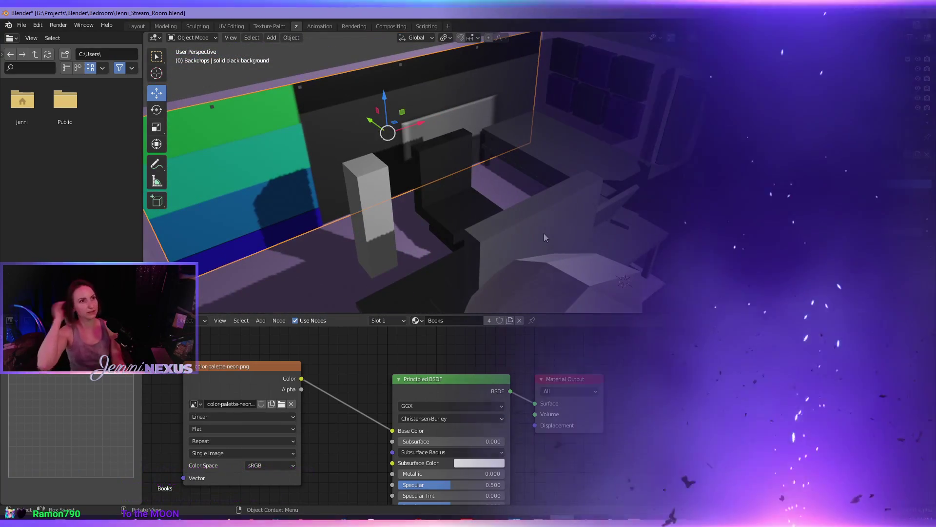
middle_drag(415, 189, 478, 213)
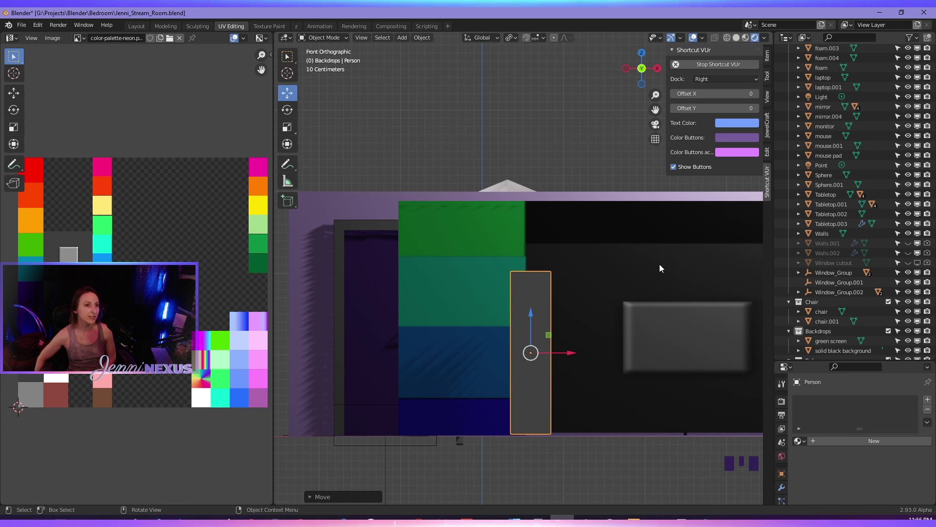
- Examine the Person block beside the backdrop in right and front views and show its transform values
middle_drag(659, 264, 577, 351)
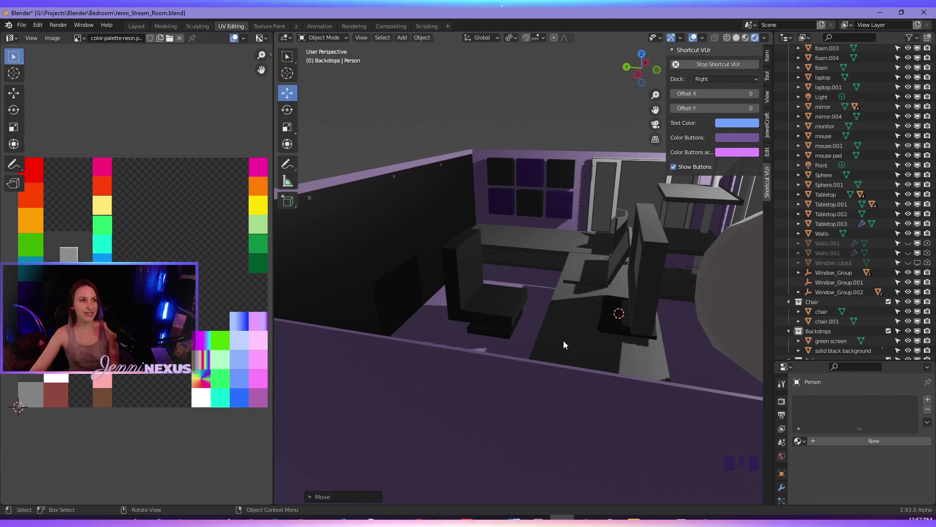
scroll(569, 340, down, 3)
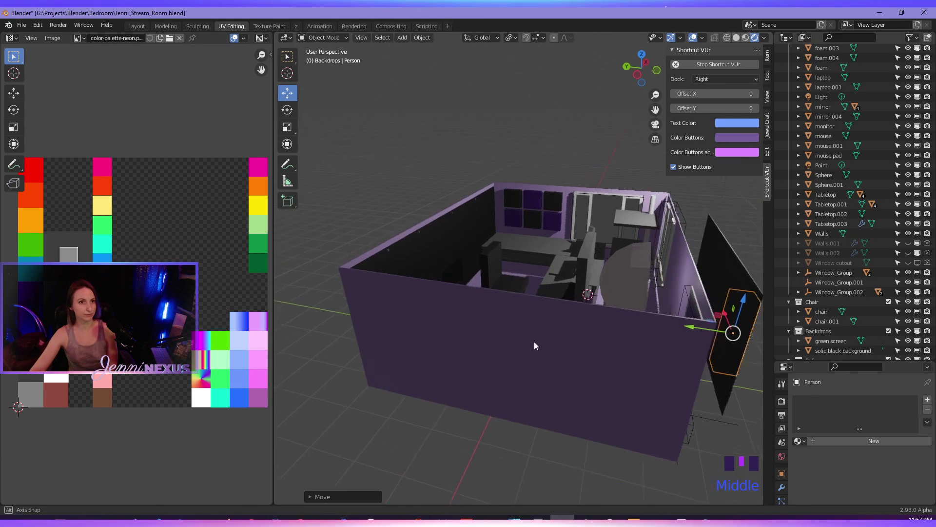
middle_drag(537, 343, 480, 343)
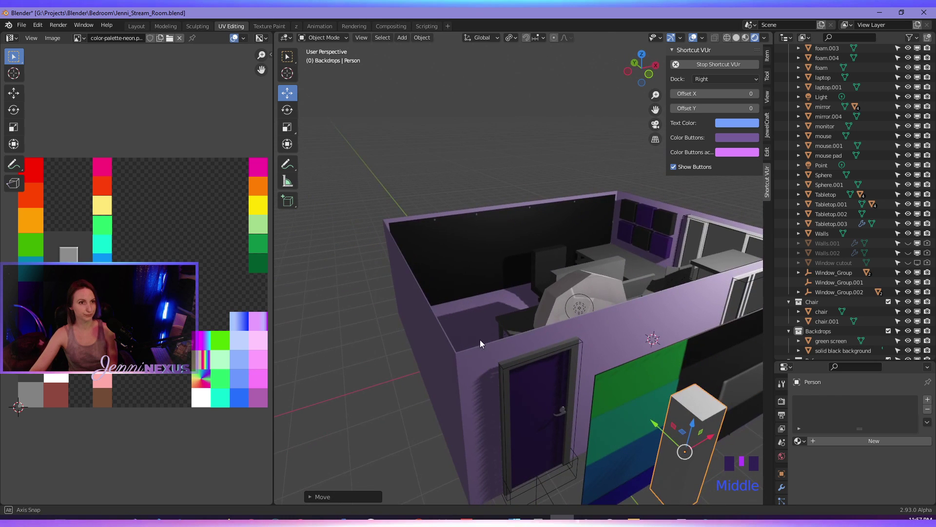
key(KP_1)
key(KP_3)
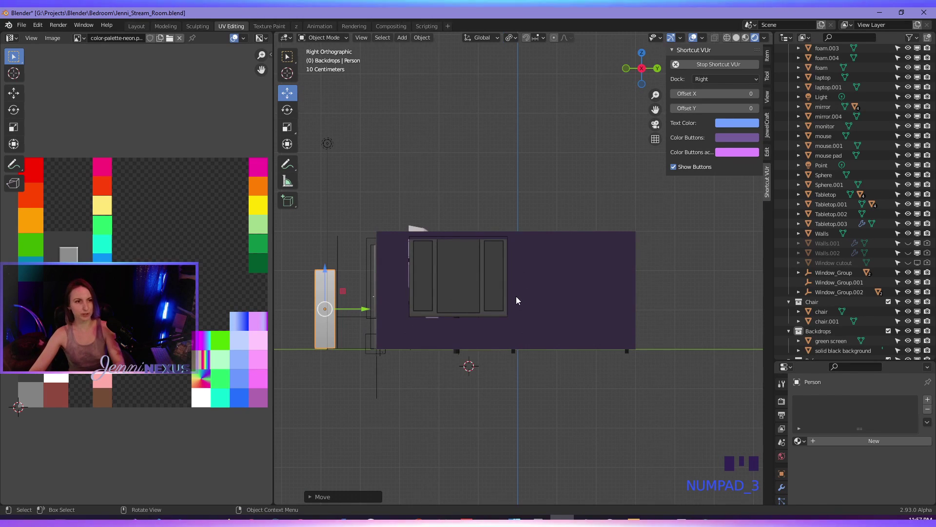
shift+middle_drag(376, 328, 552, 283)
scroll(507, 347, up, 6)
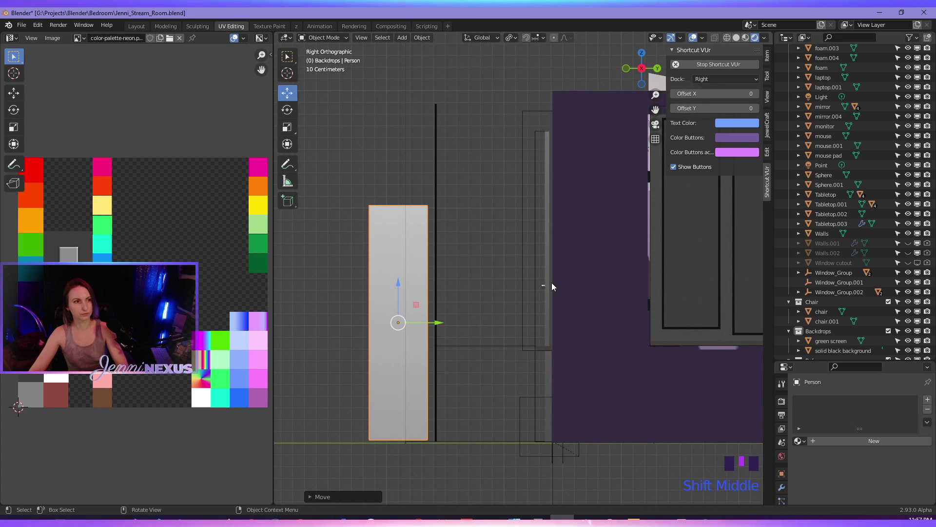
key(KP_1)
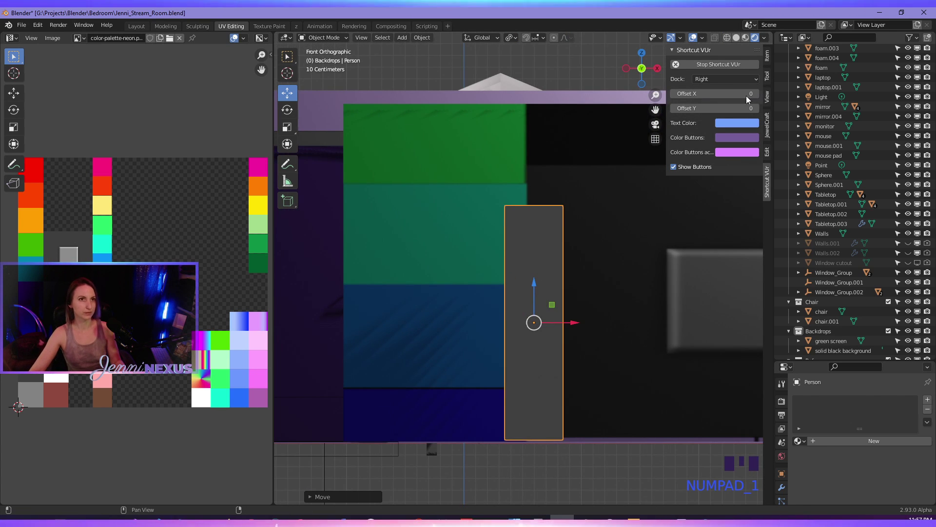
click(767, 56)
click(768, 57)
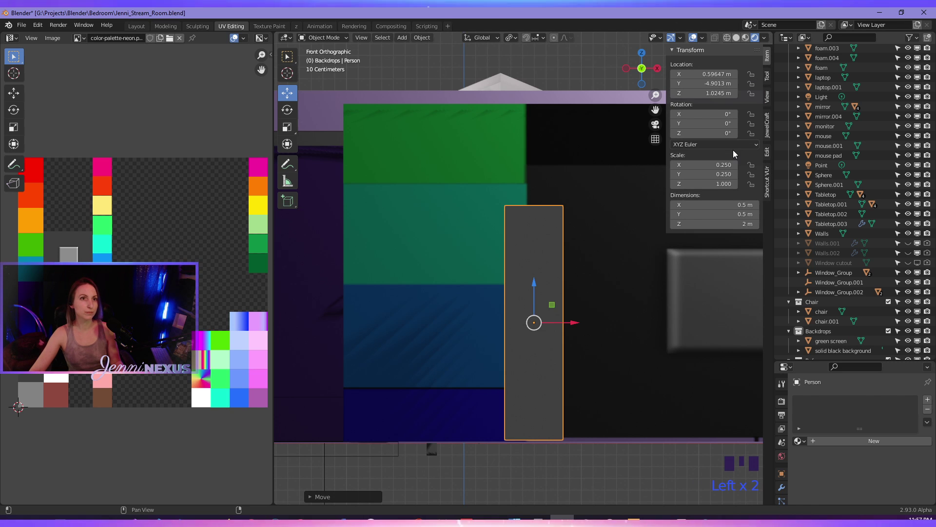
mouse_move(723, 185)
mouse_down()
mouse_move(747, 185)
mouse_move(723, 185)
mouse_up()
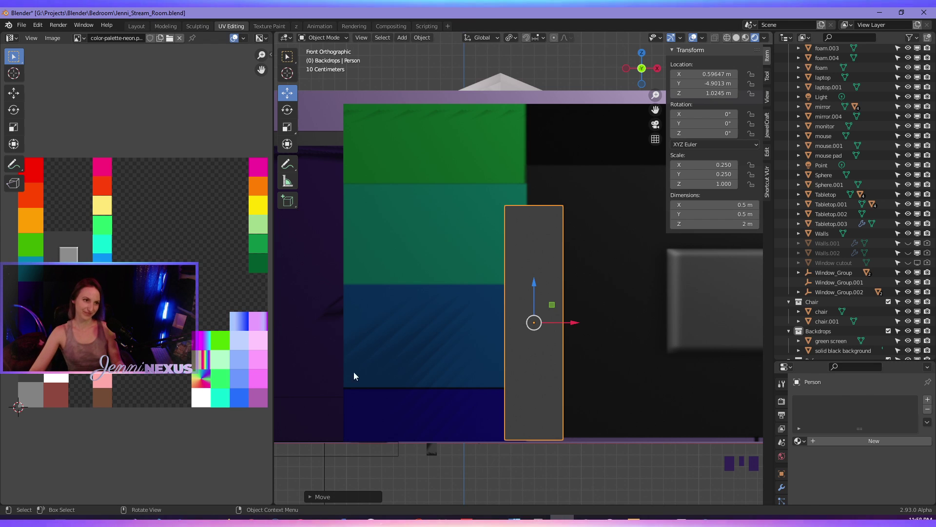
- Move the green screen along X to about 0.58 m in front view, roughly centring it behind the person block
click(398, 343)
middle_drag(398, 343, 414, 170)
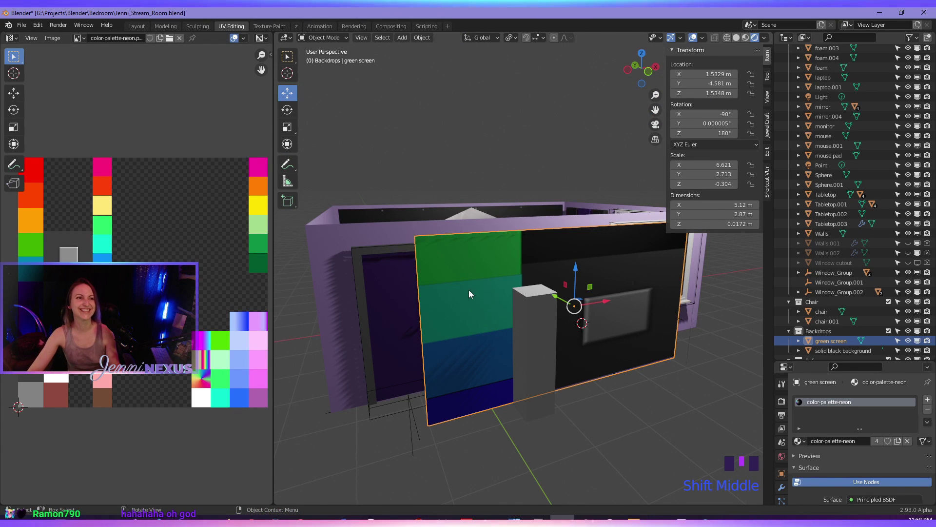
key(KP_1)
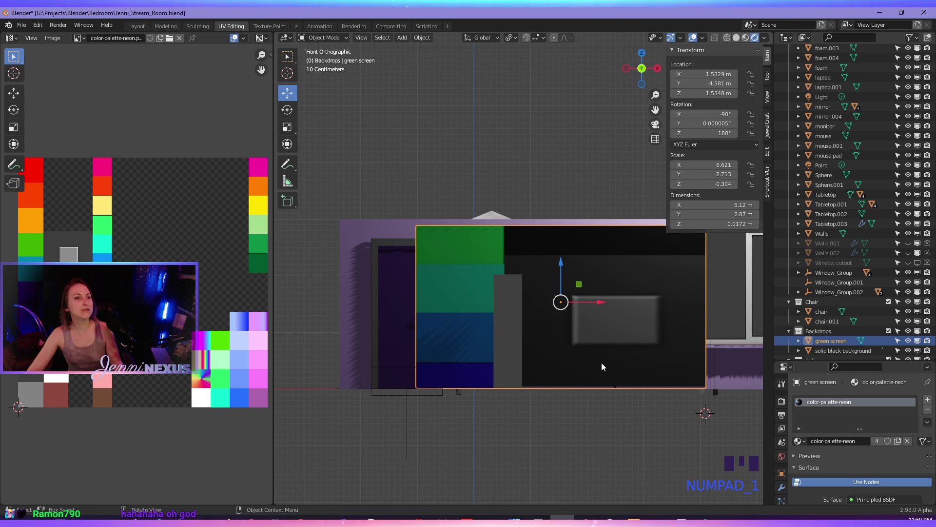
shift+middle_drag(601, 366, 590, 339)
scroll(561, 387, up, 1)
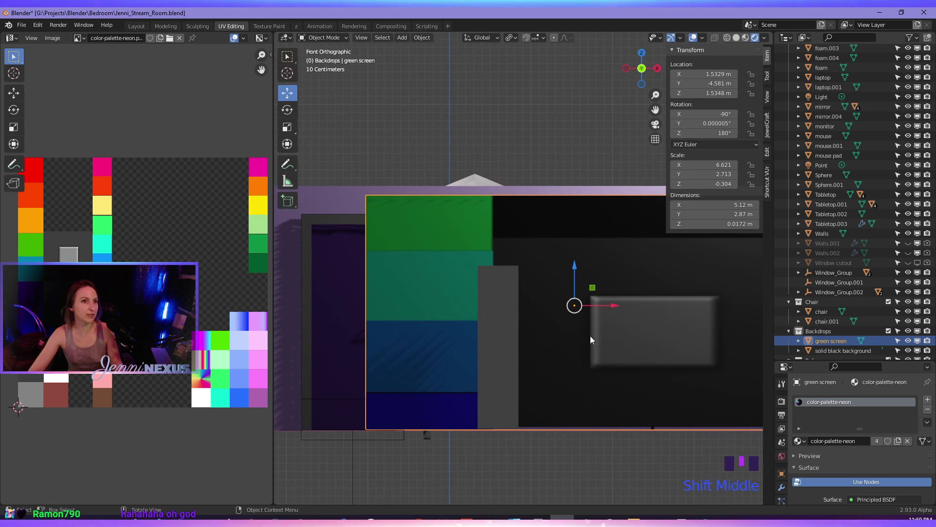
drag(619, 306, 538, 357)
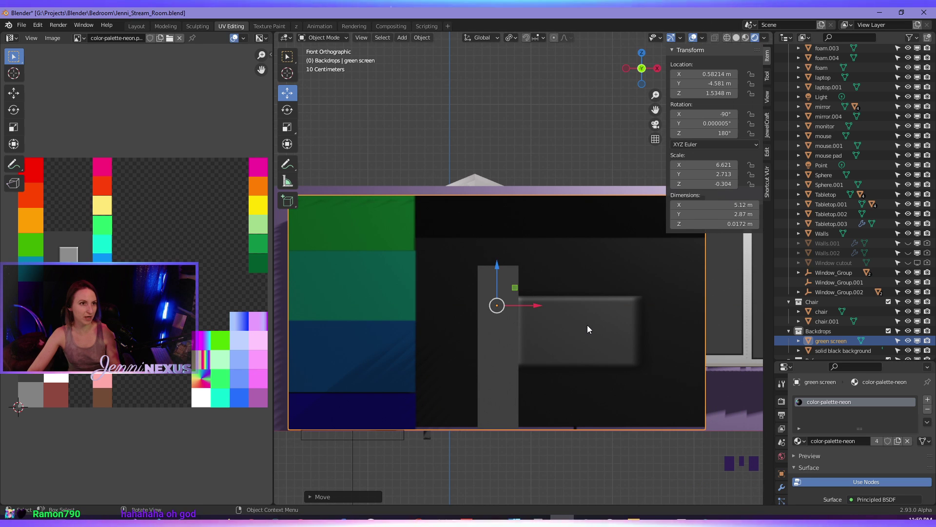
shift+middle_drag(588, 325, 564, 329)
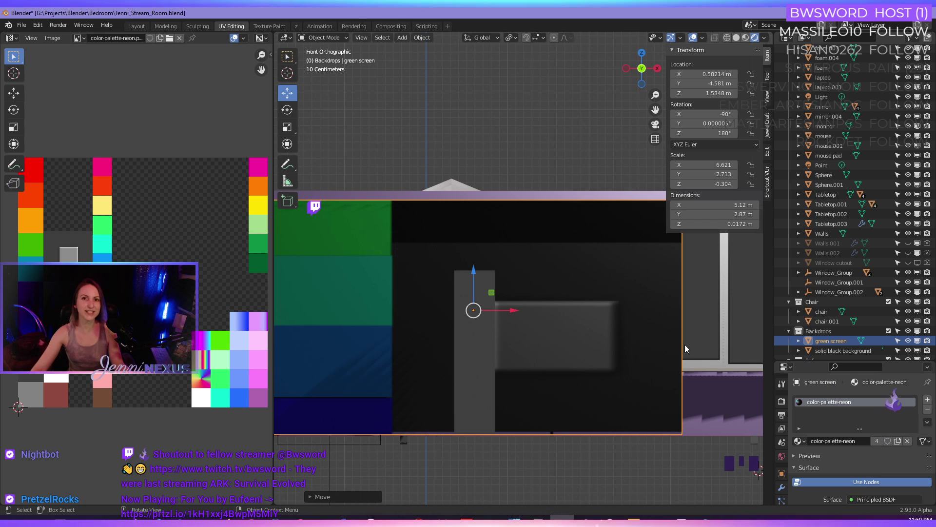
- Select the whole green screen mesh in Edit Mode and scale it along X to slightly under half its width
key(Tab)
scroll(560, 368, down, 2)
shift+middle_drag(564, 368, 354, 236)
drag(339, 213, 695, 434)
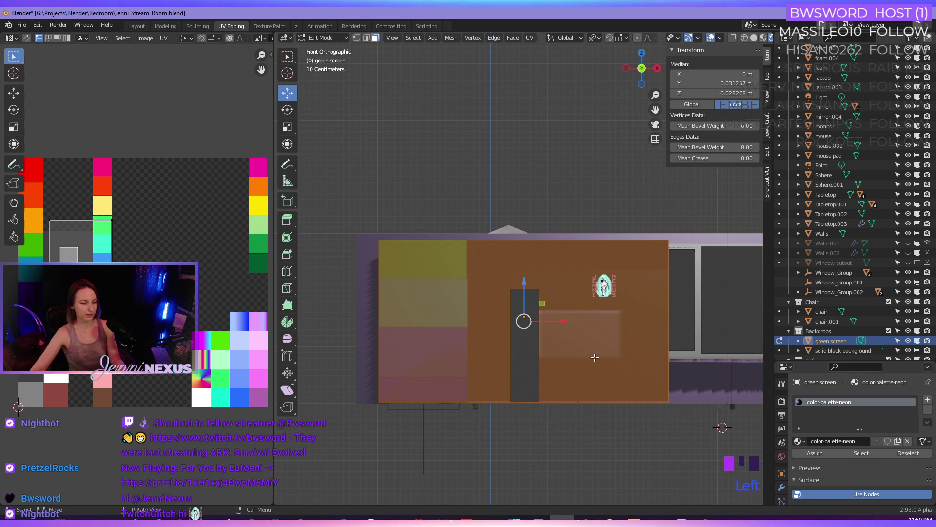
key(s)
key(x)
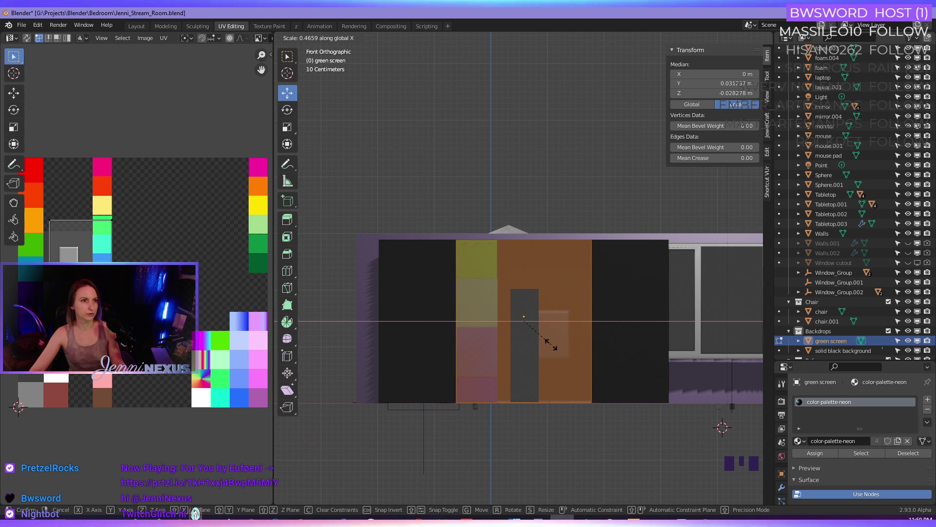
click(549, 344)
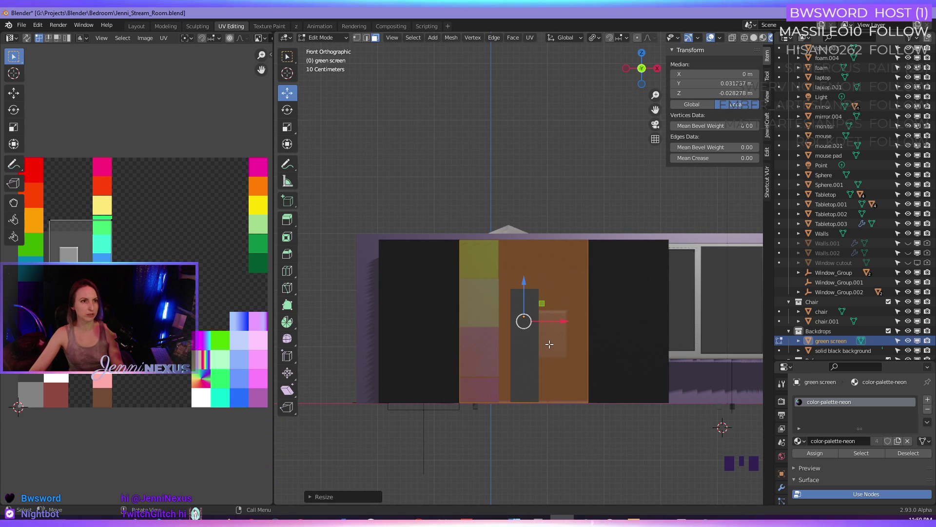
- Scale the green screen mesh down slightly along Z in two passes so it is shorter than the black background
key(s)
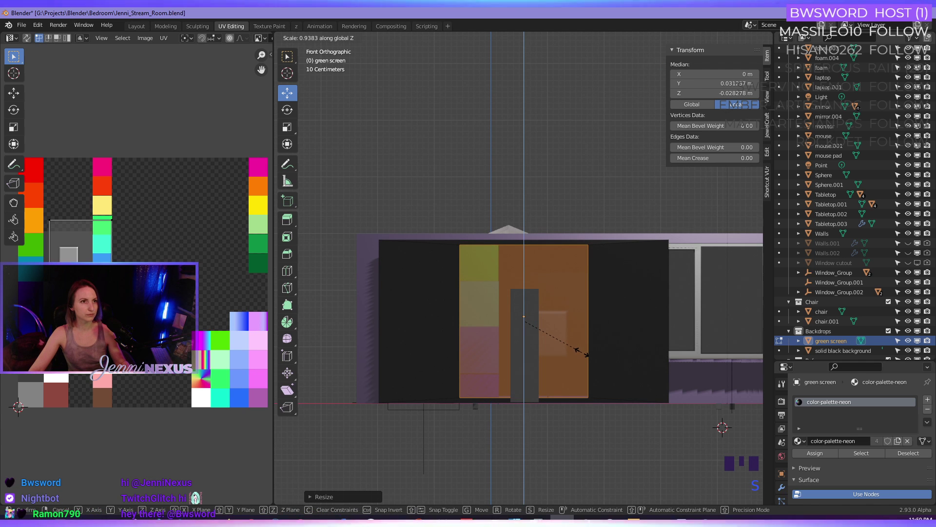
click(581, 352)
key(s)
key(z)
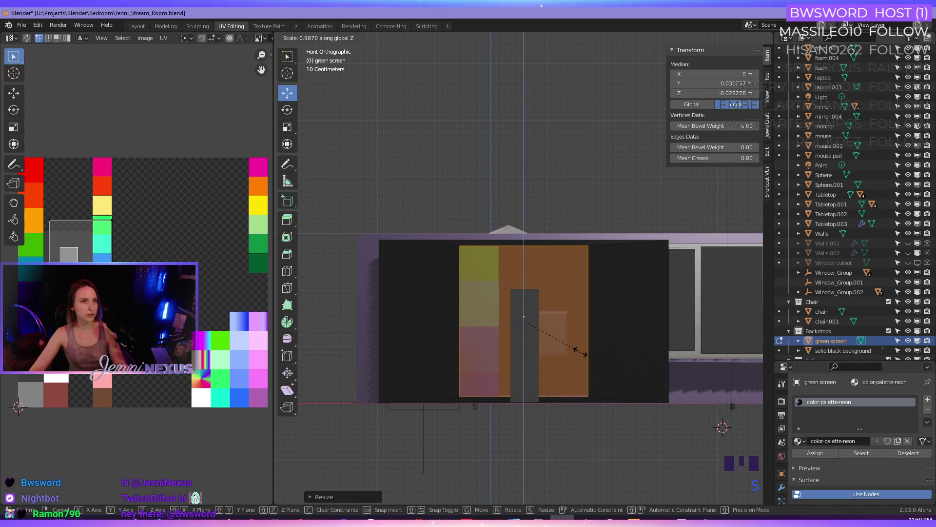
click(579, 350)
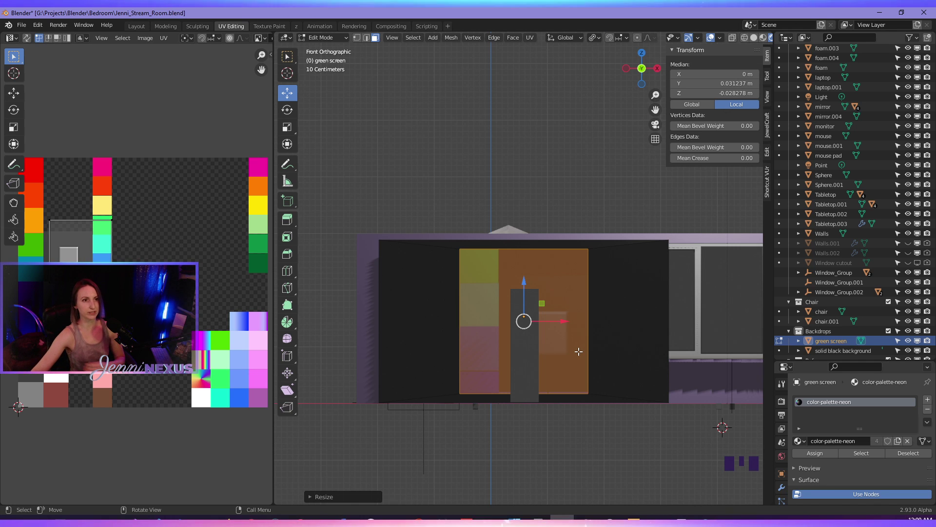
scroll(578, 351, up, 2)
middle_drag(578, 351, 589, 368)
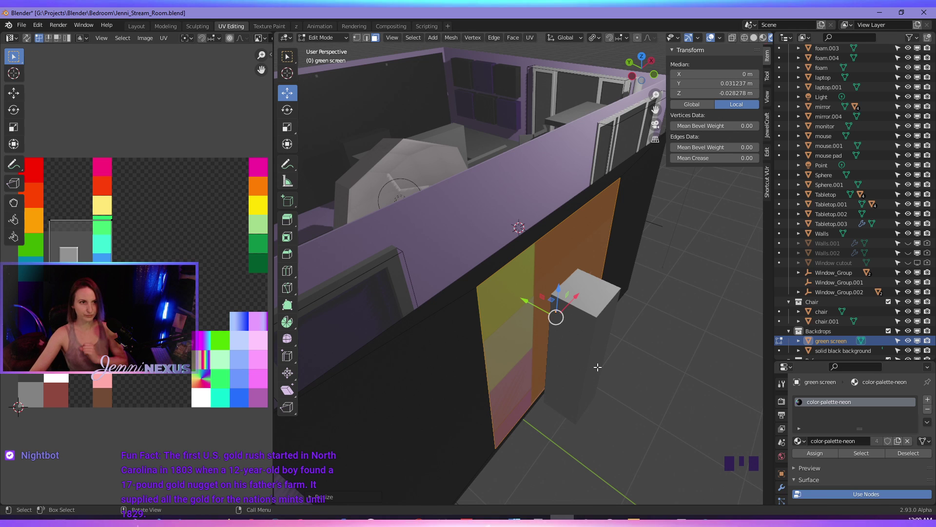
middle_drag(634, 387, 537, 307)
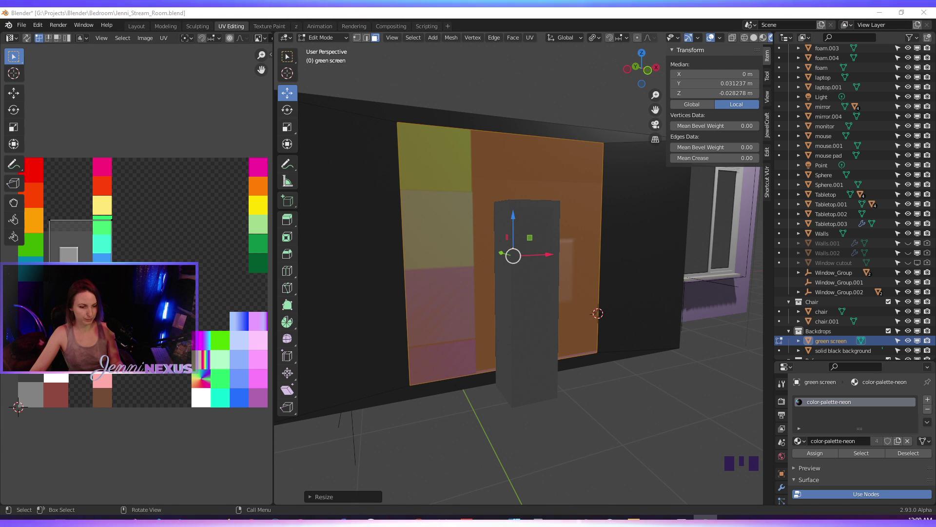
key(alt+Tab)
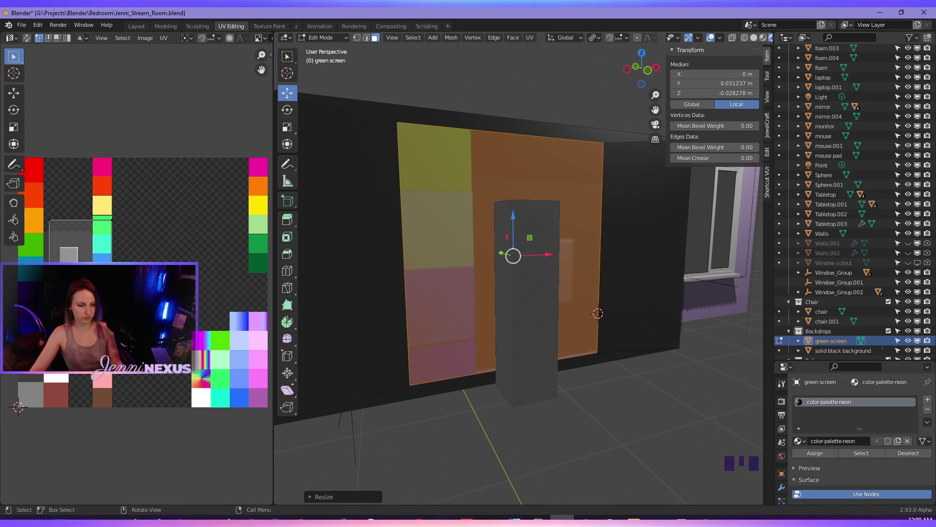
key(alt+Tab)
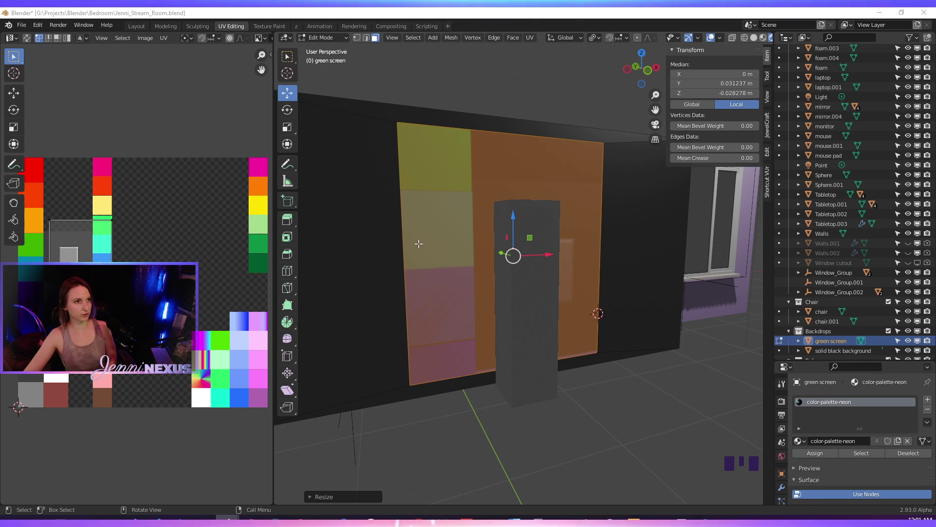
- Scale down all of the green screen's UVs and move them onto the green swatch beside the radial rainbow swatch
middle_drag(419, 243, 412, 246)
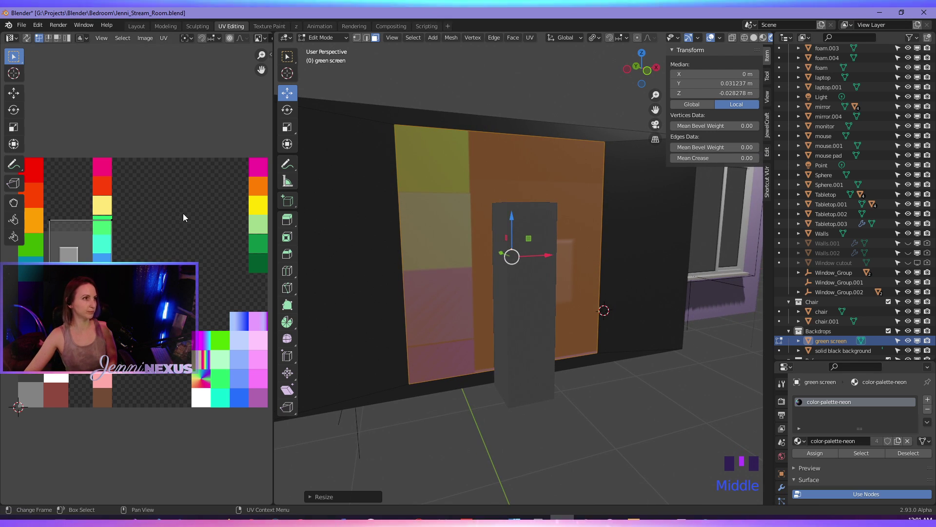
middle_drag(160, 227, 194, 253)
key(a)
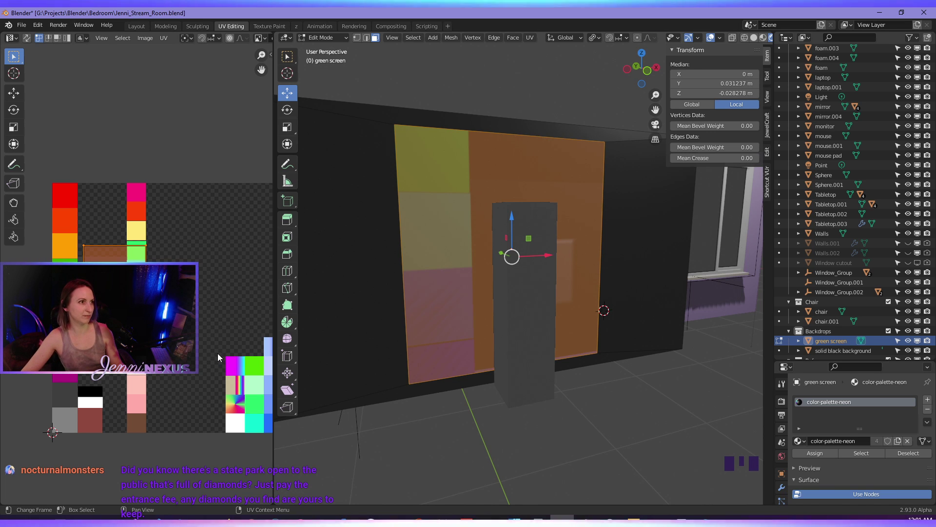
key(s)
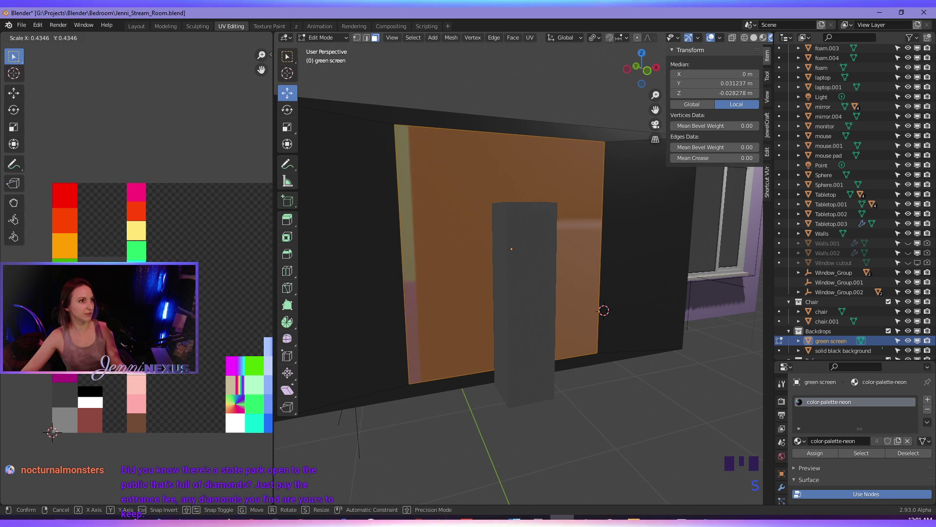
key(Return)
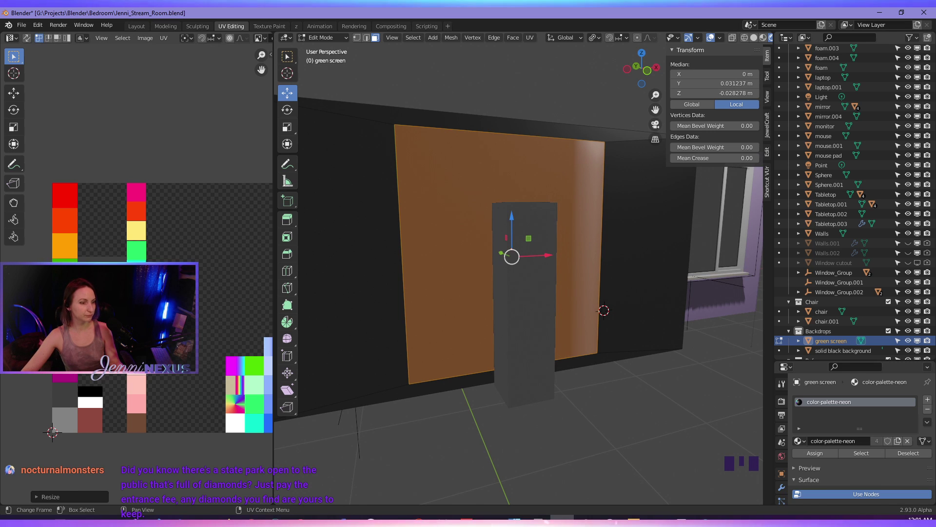
key(g)
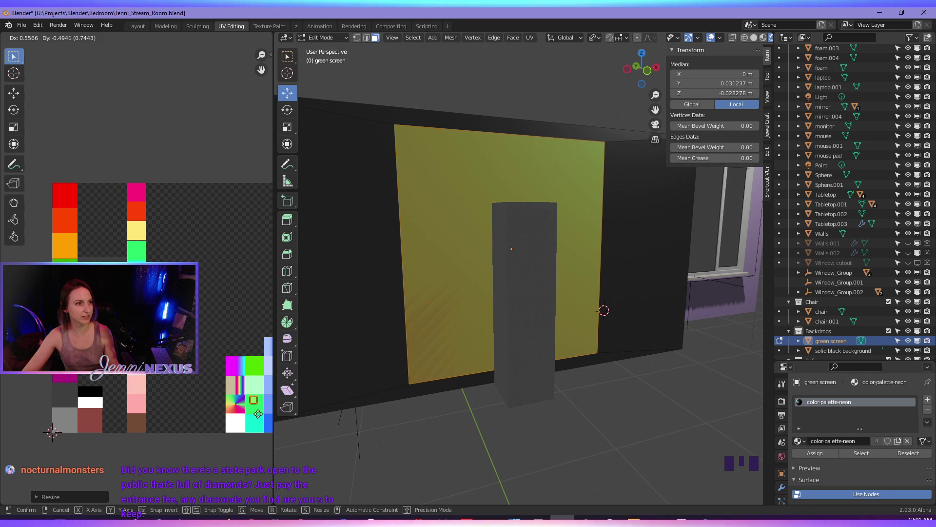
click(258, 414)
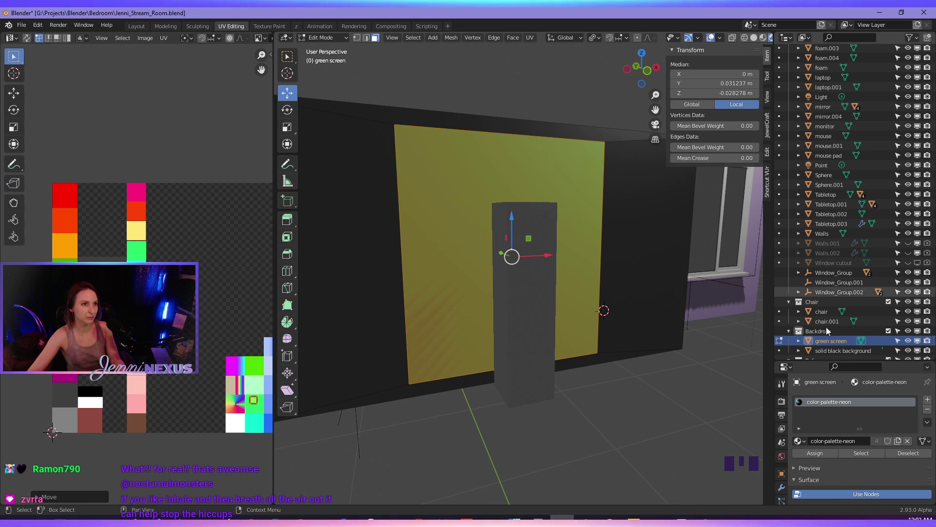
- In front view, scale the whole green screen mesh along X to slightly under half its width around the person block
middle_drag(555, 323, 570, 412)
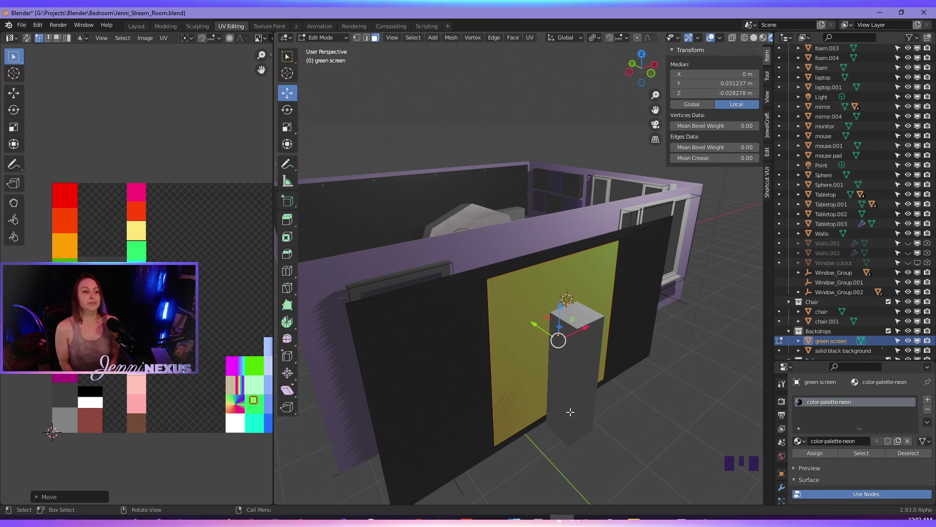
middle_drag(571, 412, 469, 379)
key(a)
key(KP_1)
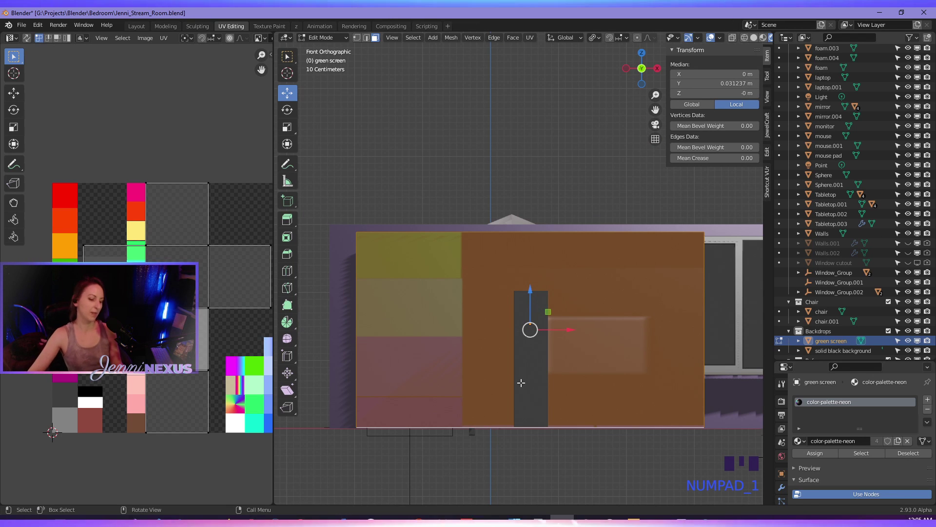
key(s)
key(x)
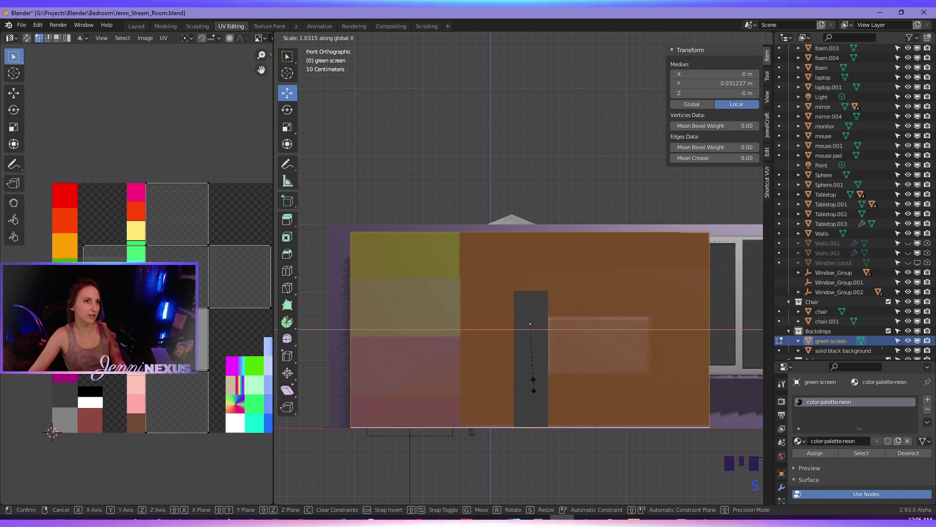
click(540, 351)
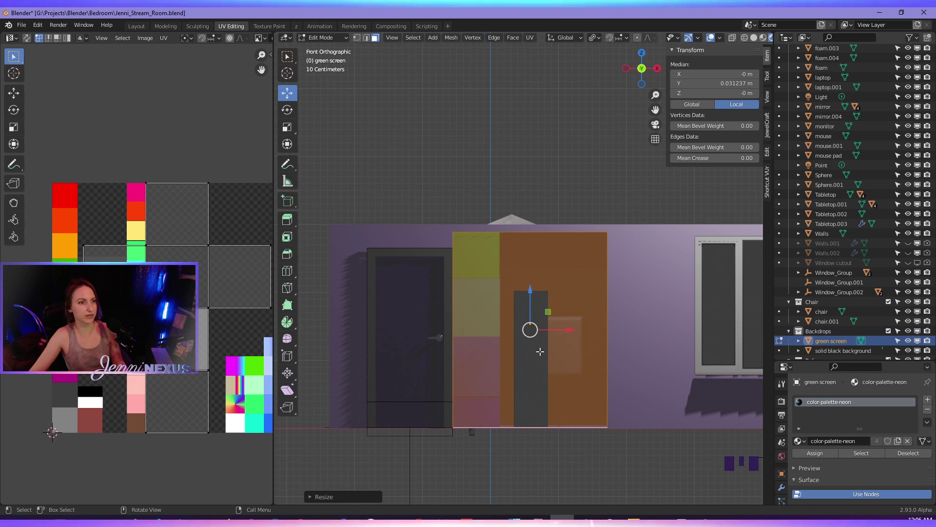
- Scale the green screen mesh down slightly along Z
key(s)
key(y)
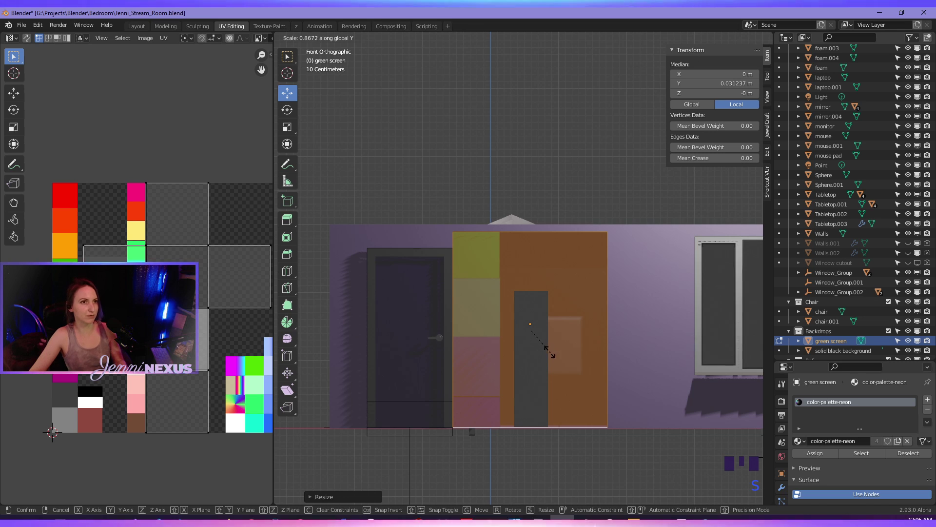
key(z)
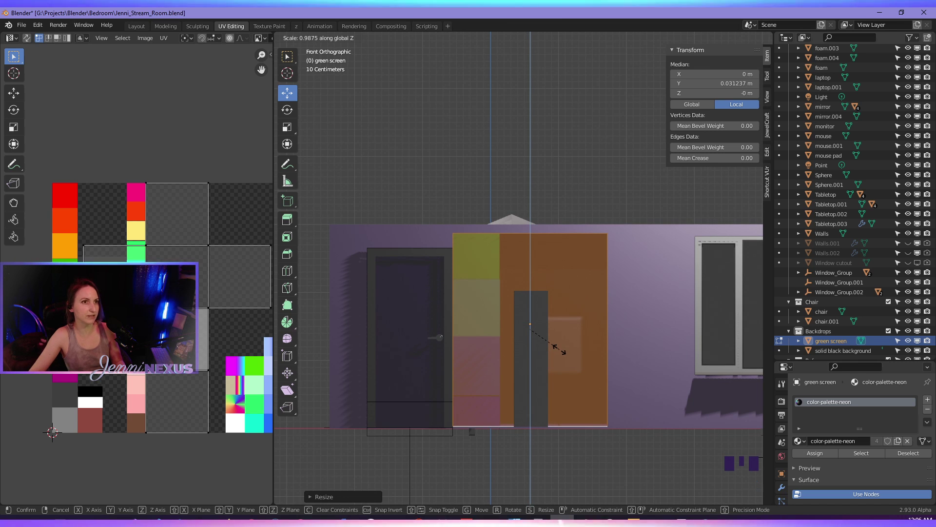
click(558, 351)
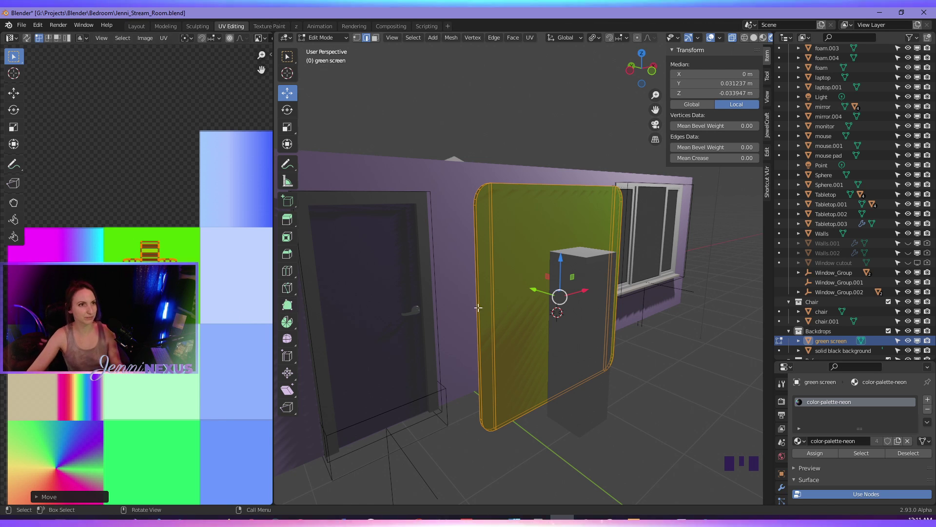
- Select the narrow outer side face of the green screen using face selection
middle_drag(569, 359, 572, 418)
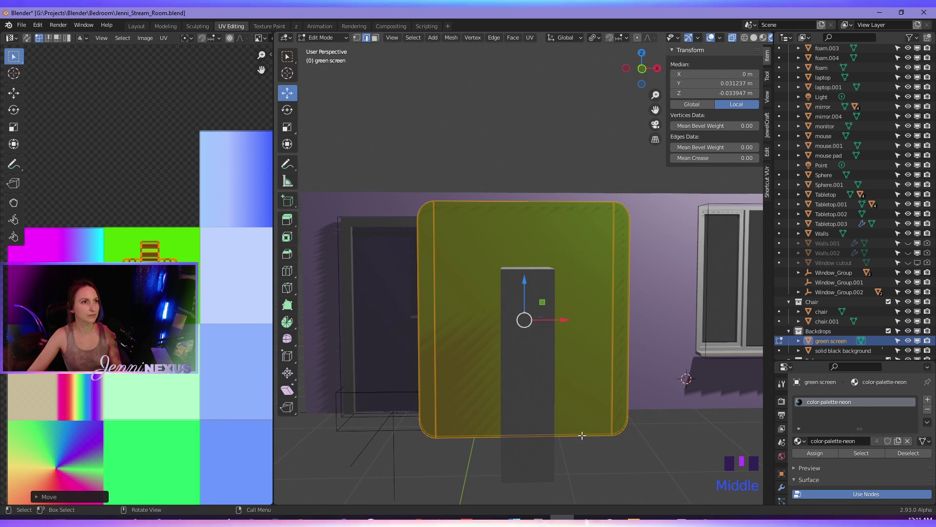
click(451, 397)
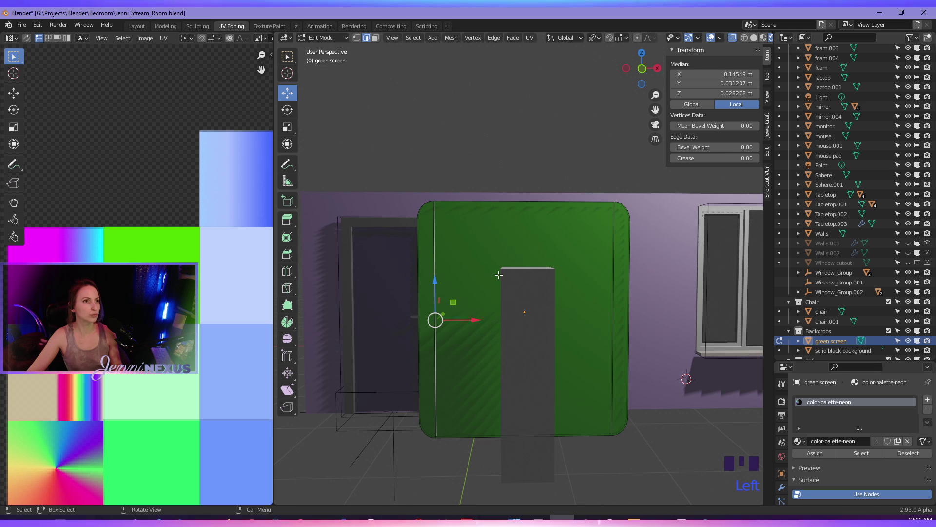
middle_drag(498, 275, 405, 303)
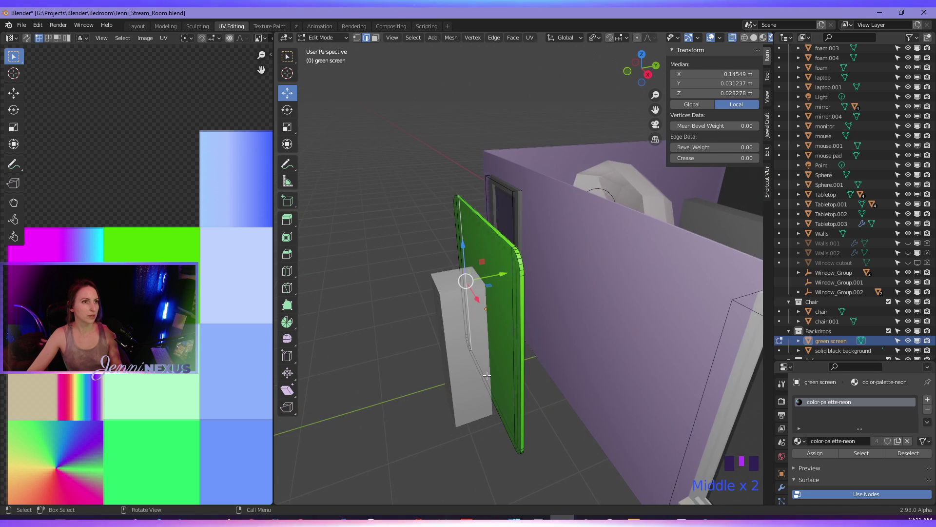
middle_drag(486, 376, 546, 399)
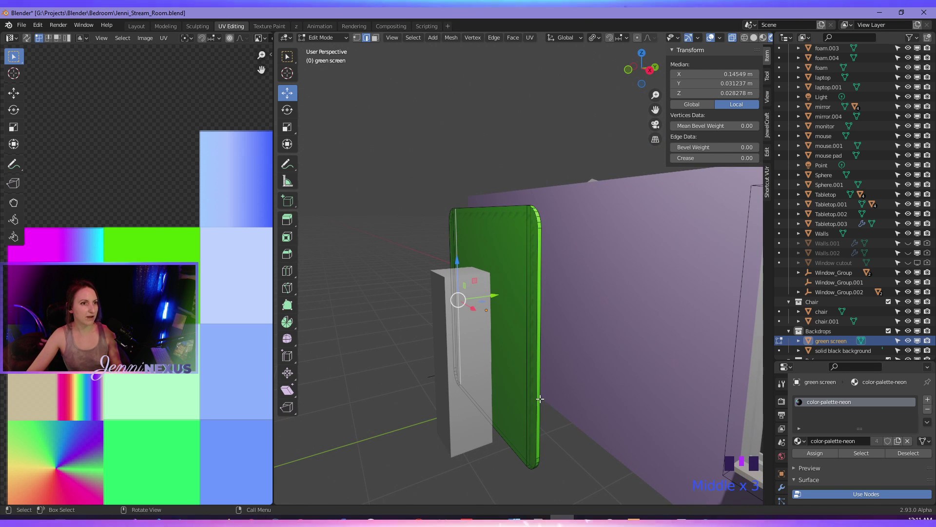
click(540, 399)
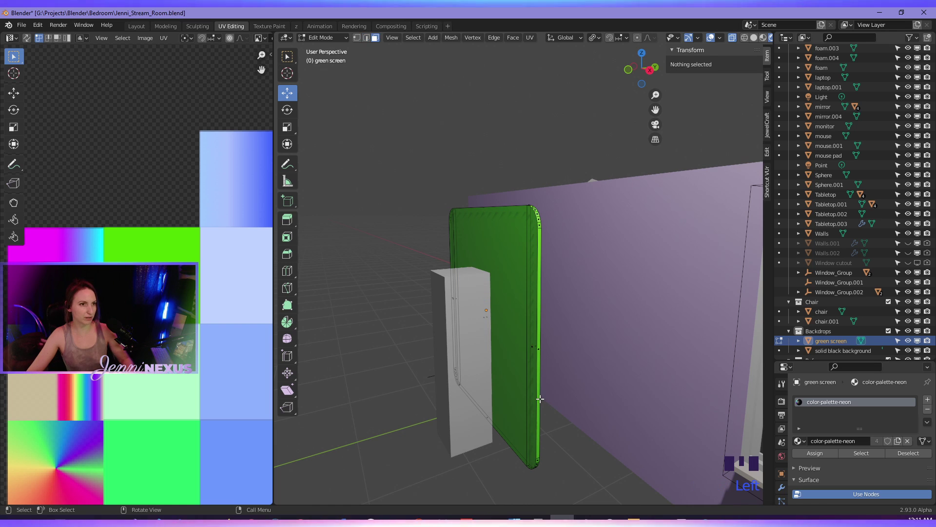
click(537, 349)
middle_drag(518, 323, 503, 259)
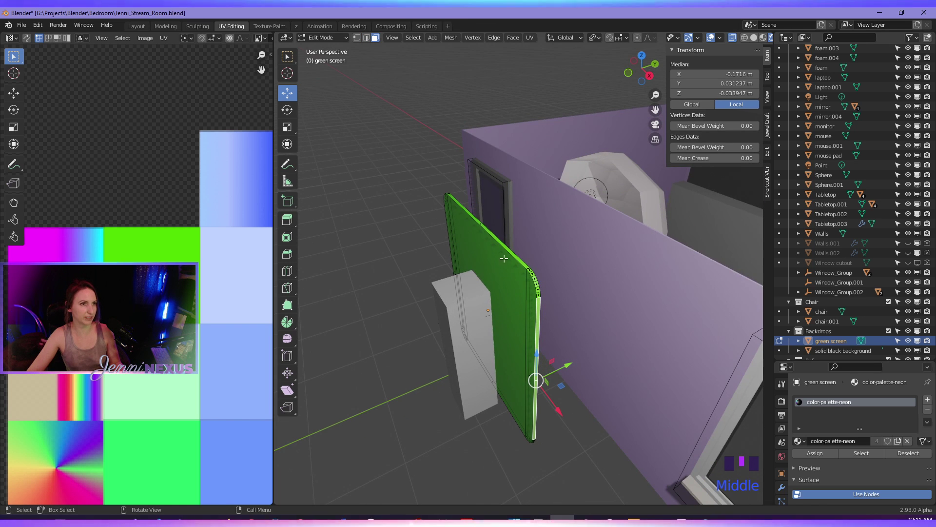
- Try selecting the rim faces around the green screen's rounded upper corner and along its top
scroll(520, 287, up, 3)
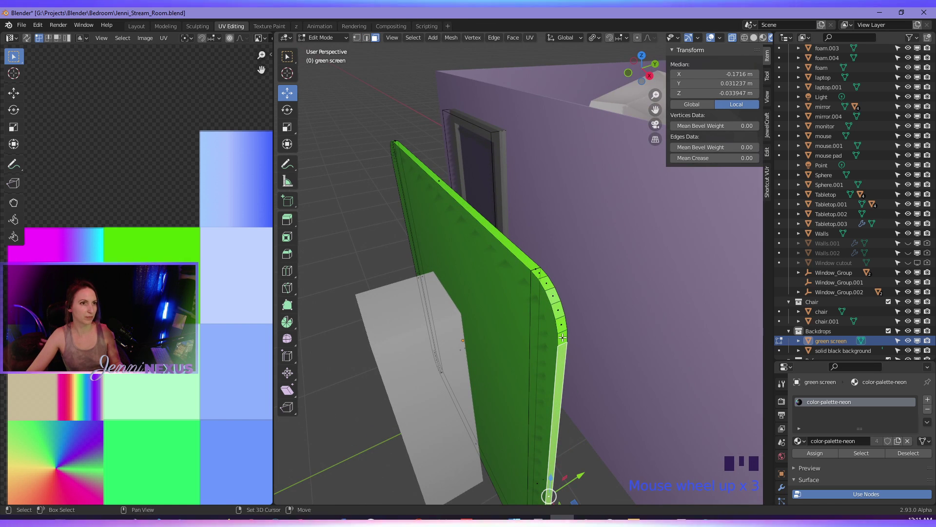
alt+shift+click(562, 337)
alt+shift+click(560, 324)
alt+shift+click(557, 312)
alt+shift+click(553, 298)
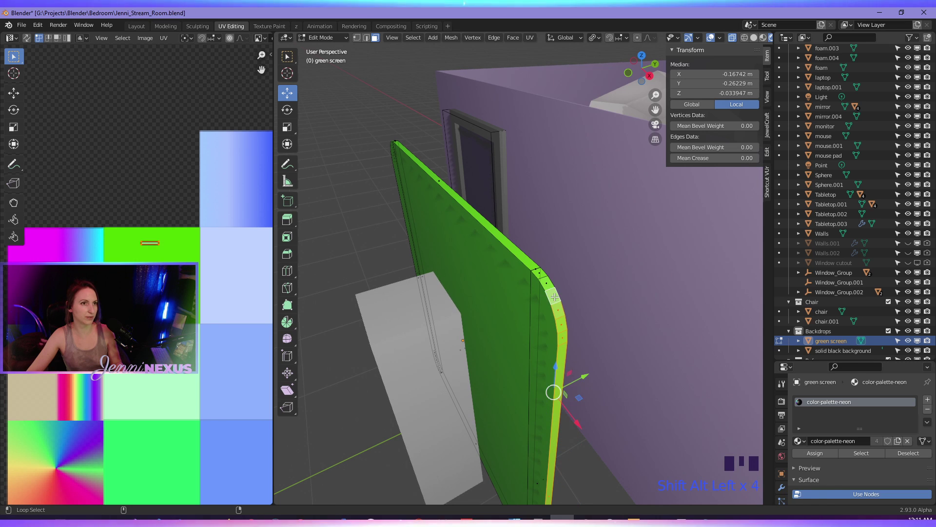
alt+shift+click(546, 283)
click(458, 198)
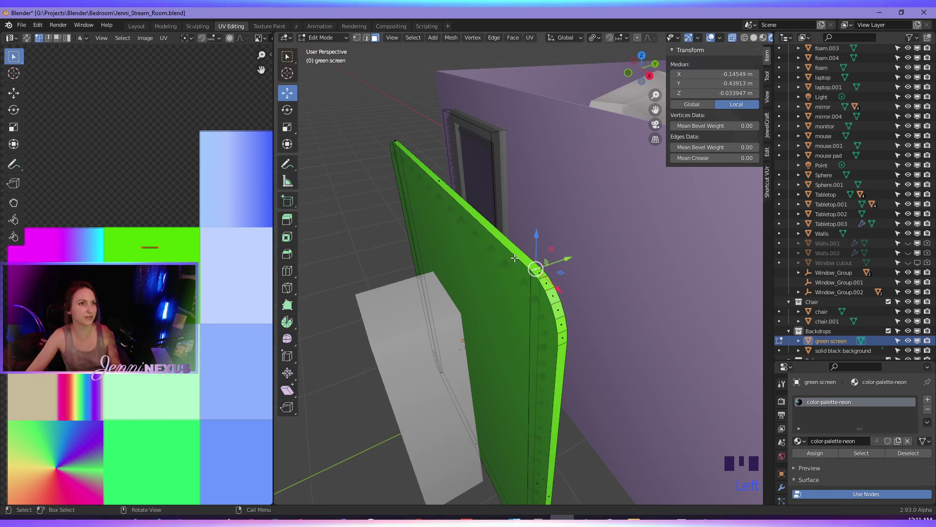
click(438, 180)
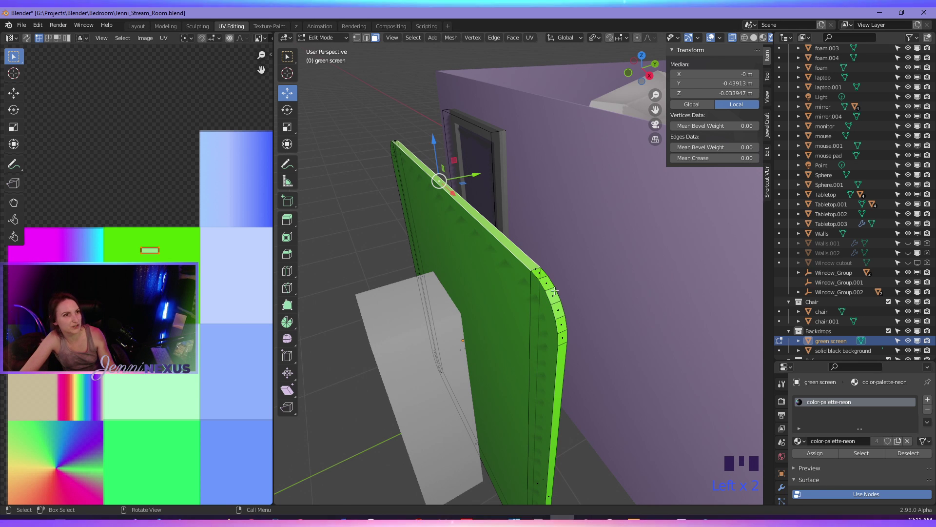
middle_drag(554, 291, 548, 329)
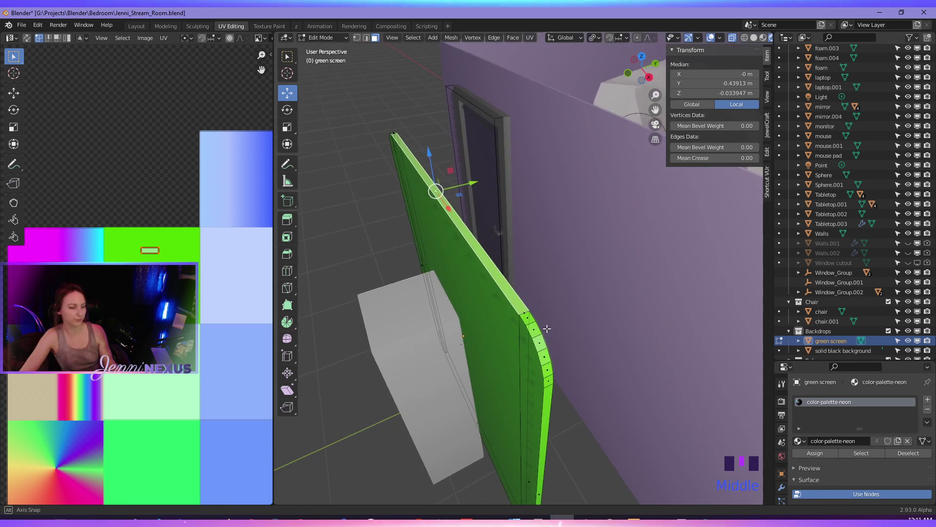
key(2)
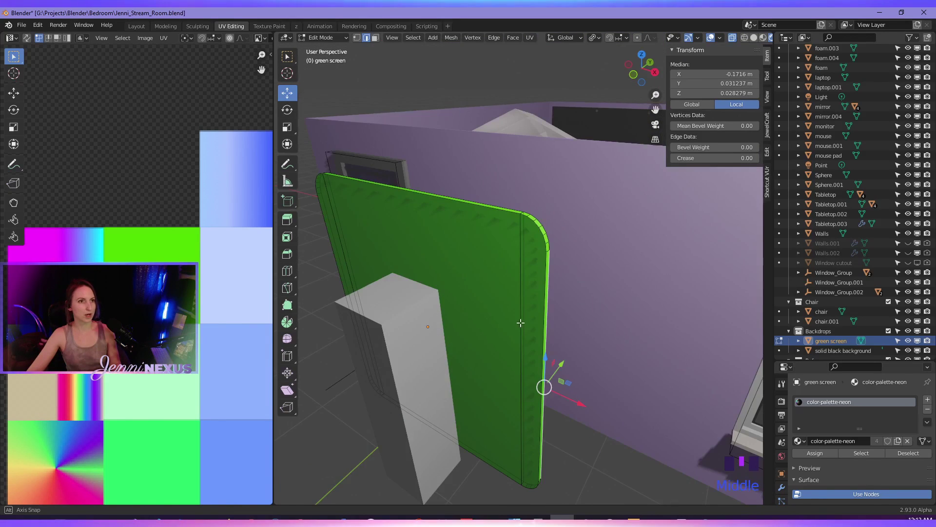
mouse_move(520, 324)
middle_down()
mouse_move(562, 315)
mouse_move(516, 309)
middle_up()
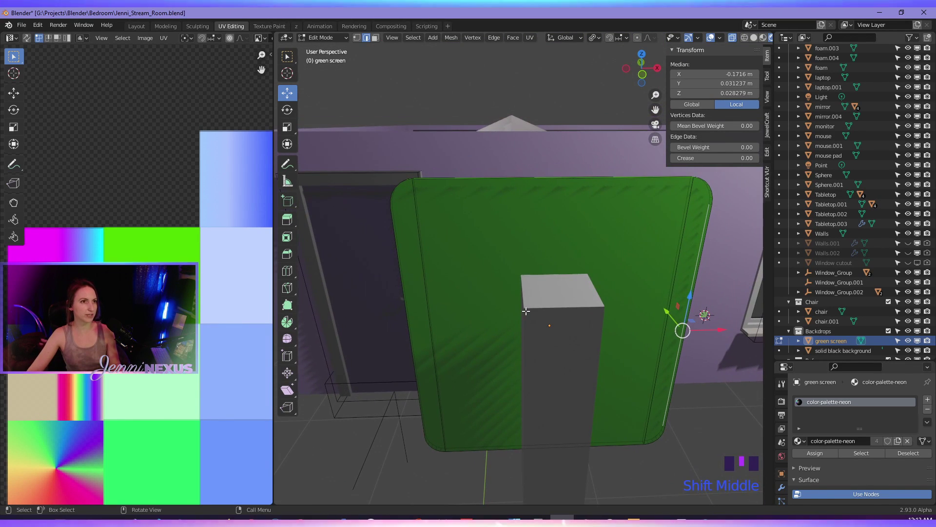
click(516, 309)
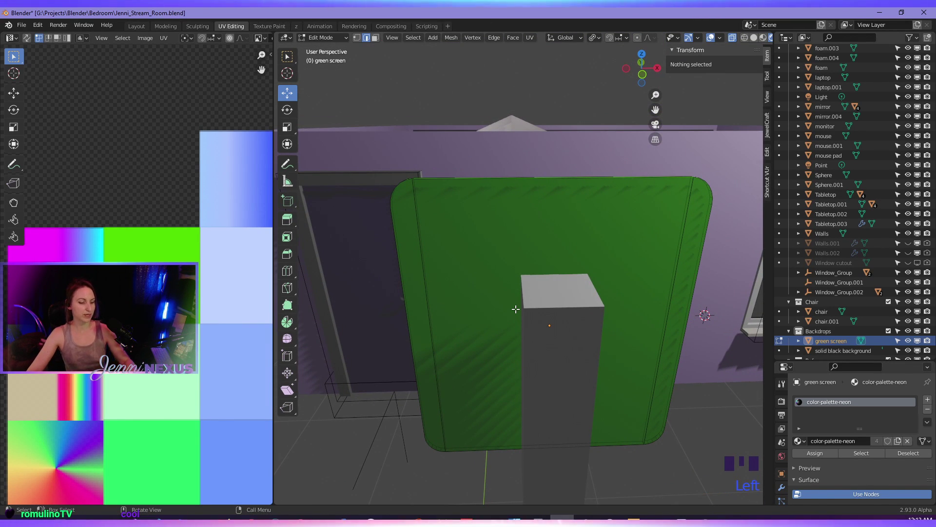
- Select the green screen's front centre panel and both front side strips using face selection
key(3)
click(553, 320)
middle_drag(553, 320, 597, 358)
click(536, 353)
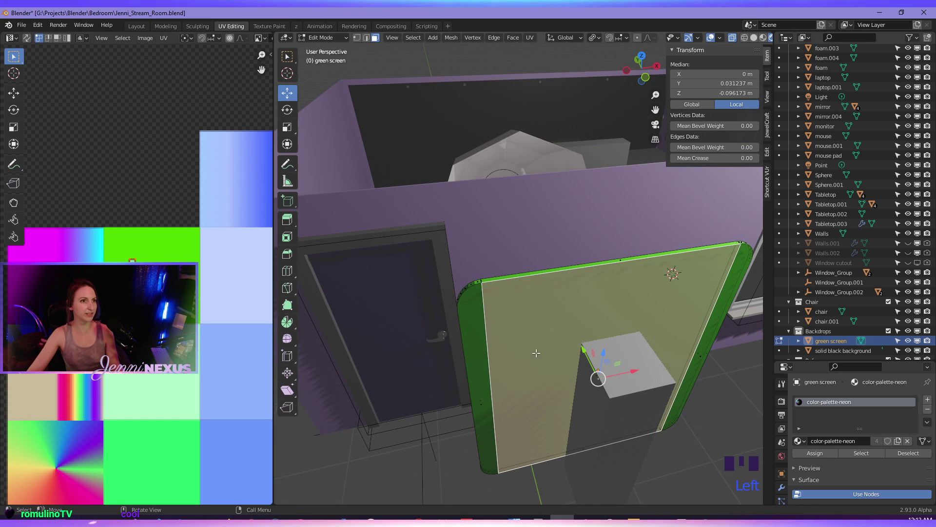
shift+click(483, 405)
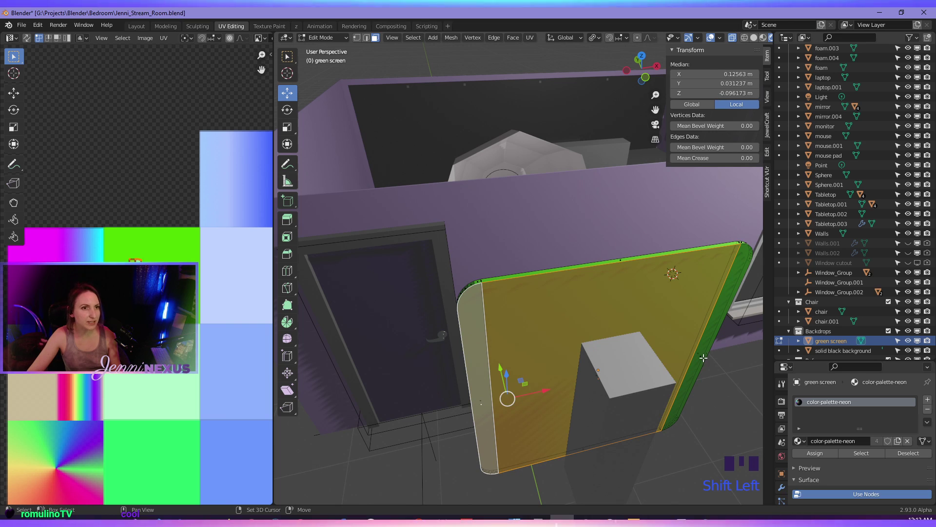
shift+click(703, 356)
- Try to add the green screen's back centre panel to the front face selection
middle_drag(569, 381, 515, 370)
scroll(516, 371, down, 2)
scroll(605, 396, up, 5)
shift+middle_drag(610, 399, 516, 350)
shift+click(490, 364)
shift+click(513, 345)
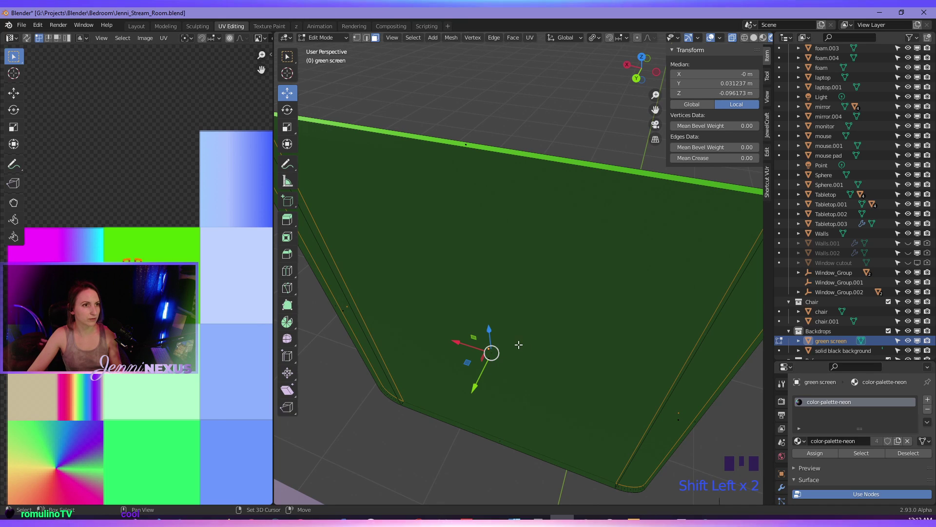
- Turn off X-ray and select the green screen's back centre panel together with both back side strips
click(525, 335)
click(482, 361)
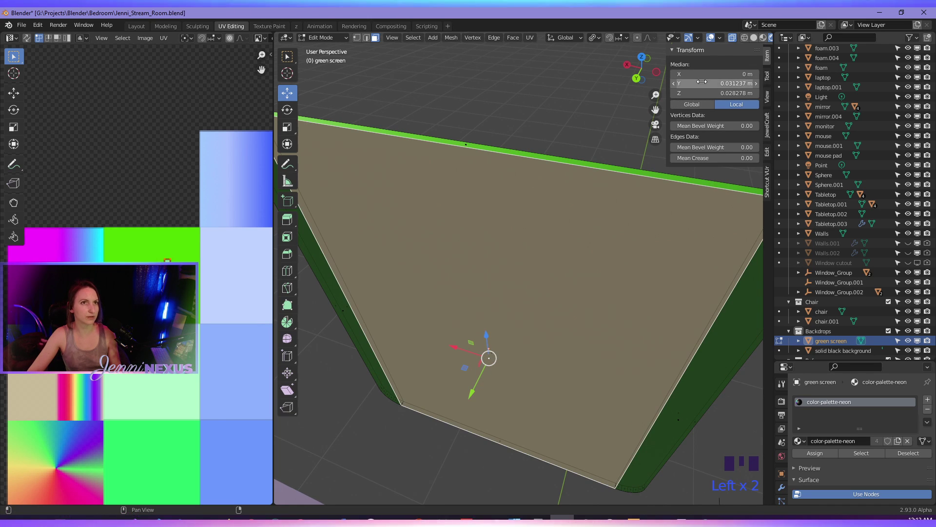
click(491, 332)
shift+click(694, 389)
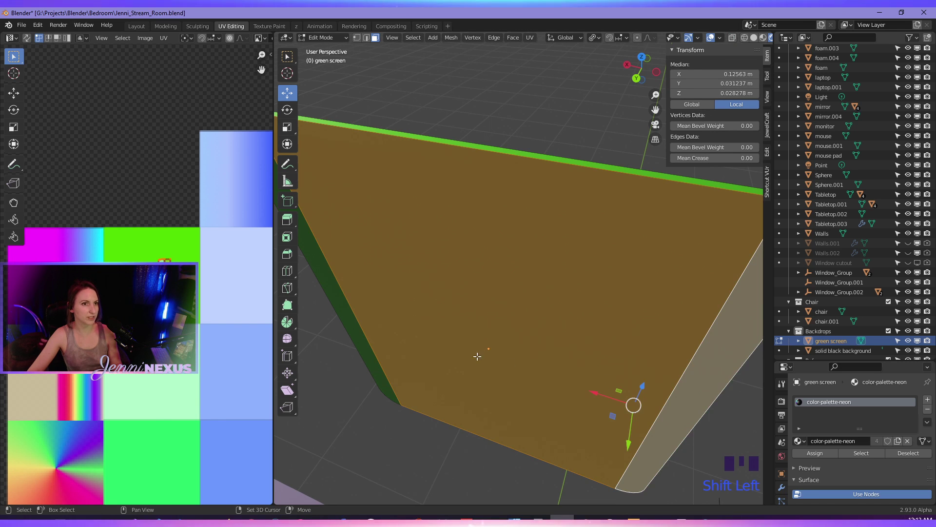
shift+click(341, 316)
- Add the front centre panel and both front side strips of the green screen to the selection
middle_drag(516, 325, 391, 292)
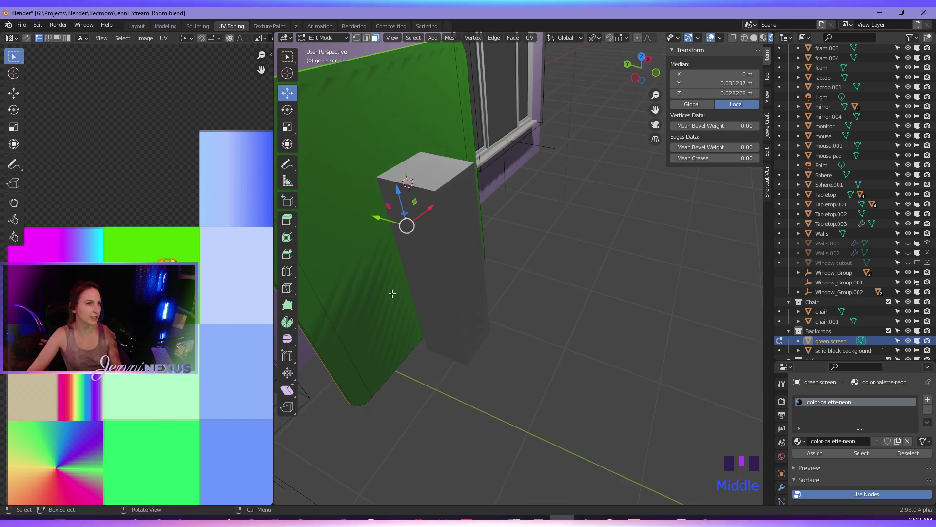
shift+click(353, 279)
shift+click(333, 342)
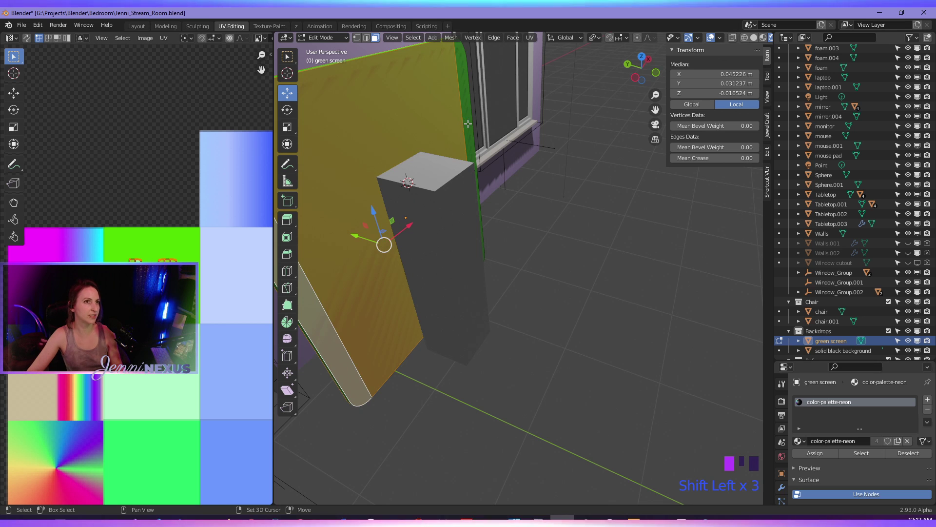
middle_drag(507, 229, 551, 293)
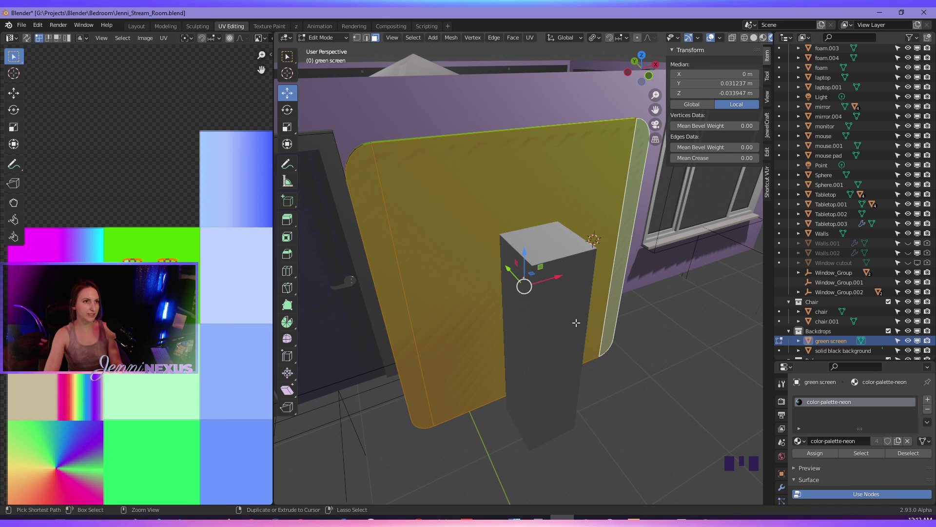
- Invert the face selection so that only the green screen's thin outer rim is selected
key(ctrl+i)
scroll(412, 227, up, 1)
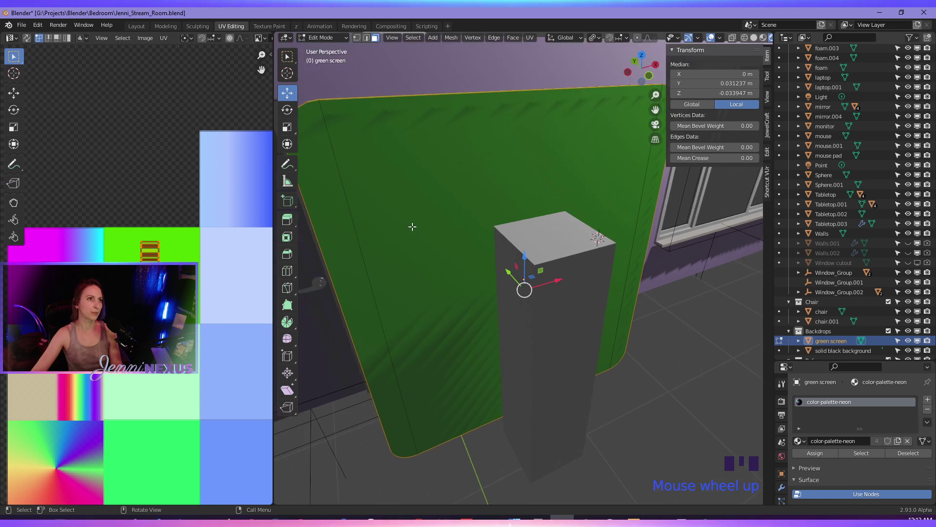
scroll(412, 226, down, 2)
middle_drag(412, 227, 496, 250)
scroll(465, 249, up, 1)
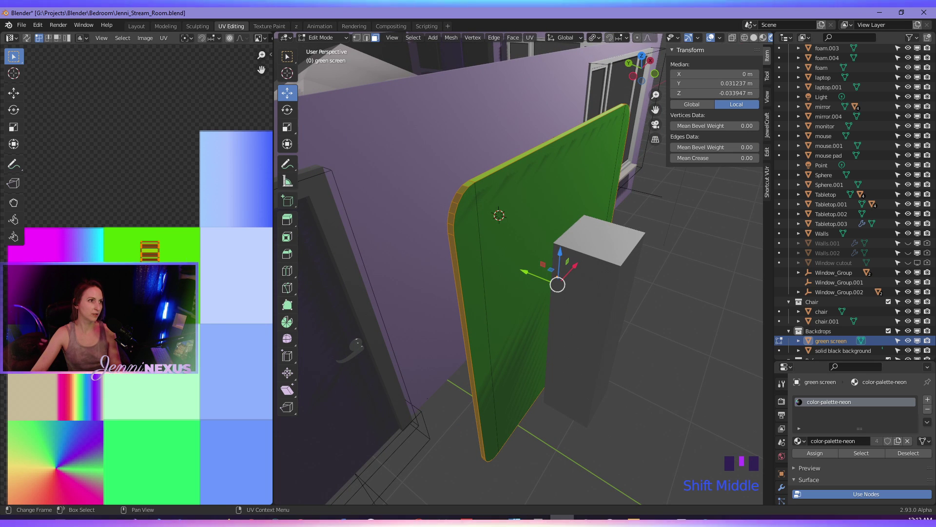
- Move the rim's UVs onto the black swatch of the colour palette and clear the face selection
scroll(161, 243, down, 3)
shift+middle_drag(161, 243, 165, 261)
scroll(165, 261, up, 1)
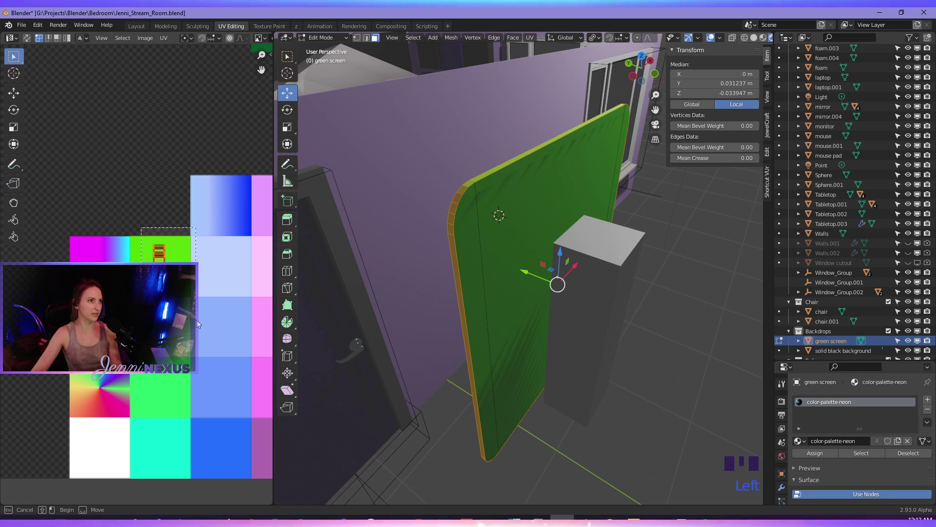
scroll(144, 229, down, 3)
shift+middle_drag(170, 286, 222, 371)
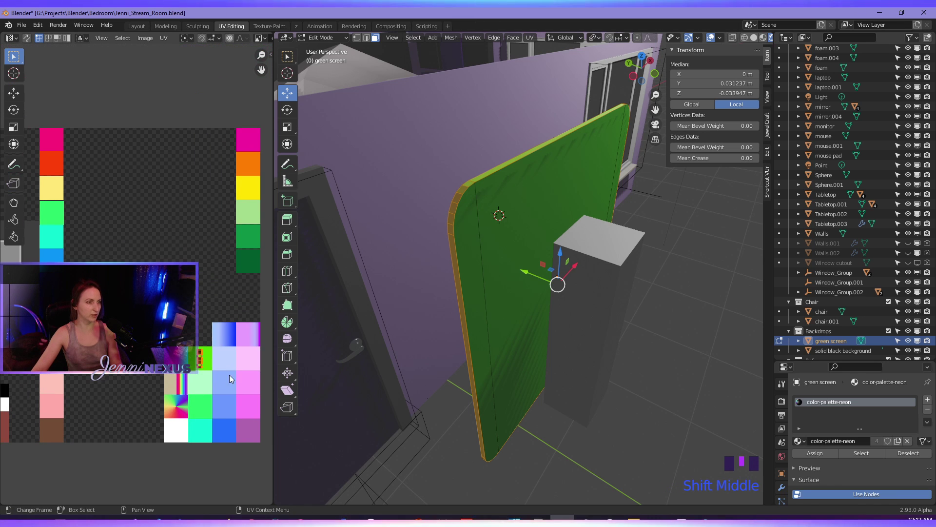
key(g)
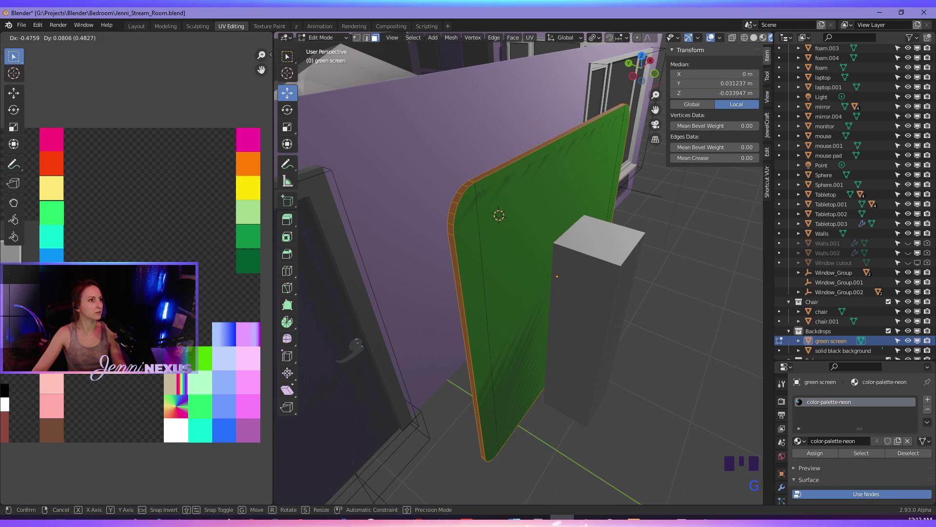
click(387, 297)
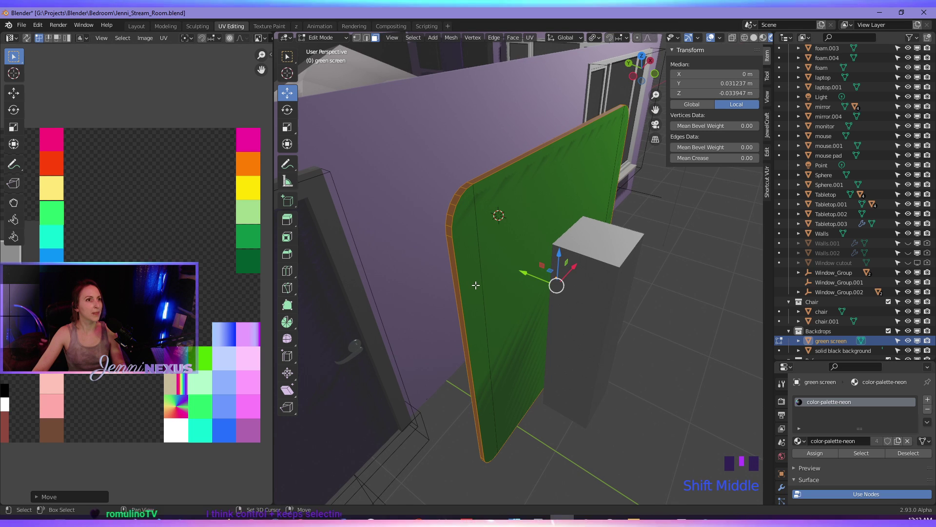
click(460, 285)
click(654, 377)
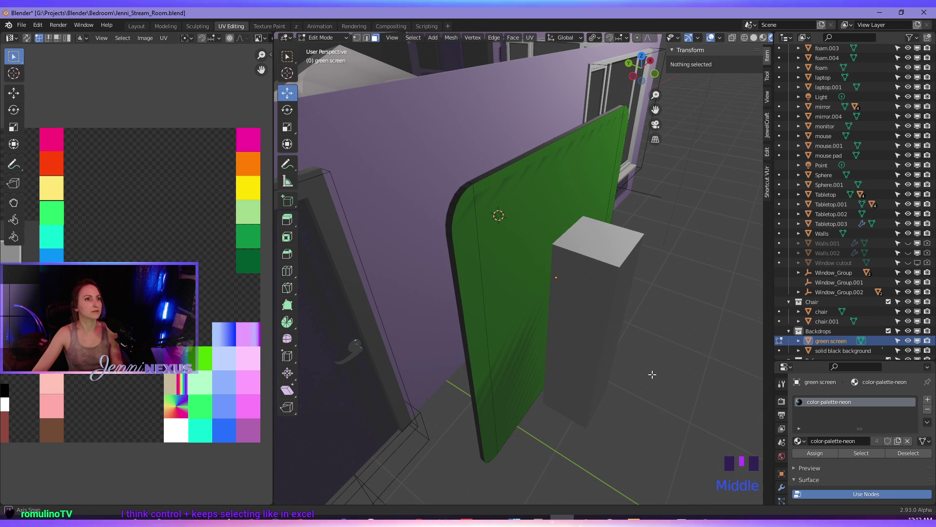
middle_drag(652, 376, 619, 359)
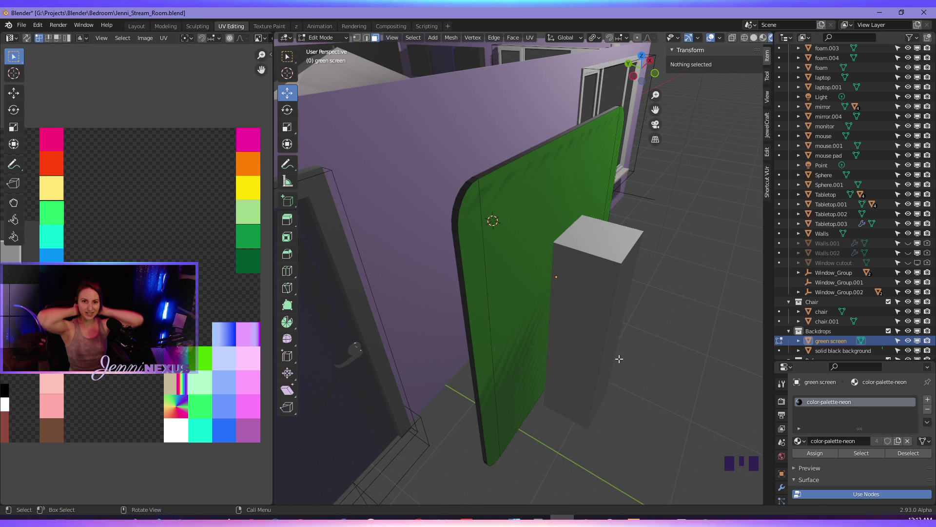
- Try selecting all faces of the green screen with its front panel and side strip toggled, and clear the selection
middle_drag(610, 305, 510, 379)
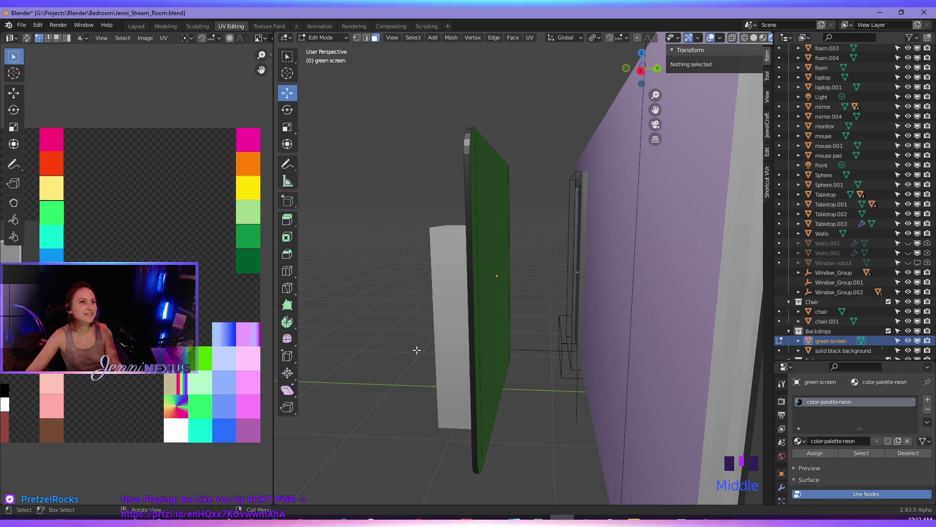
middle_drag(416, 349, 558, 357)
click(560, 347)
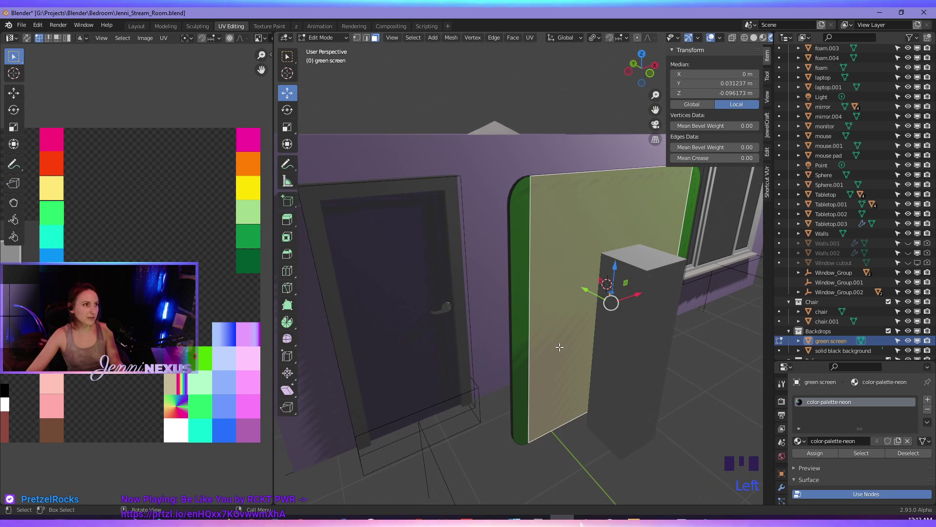
key(a)
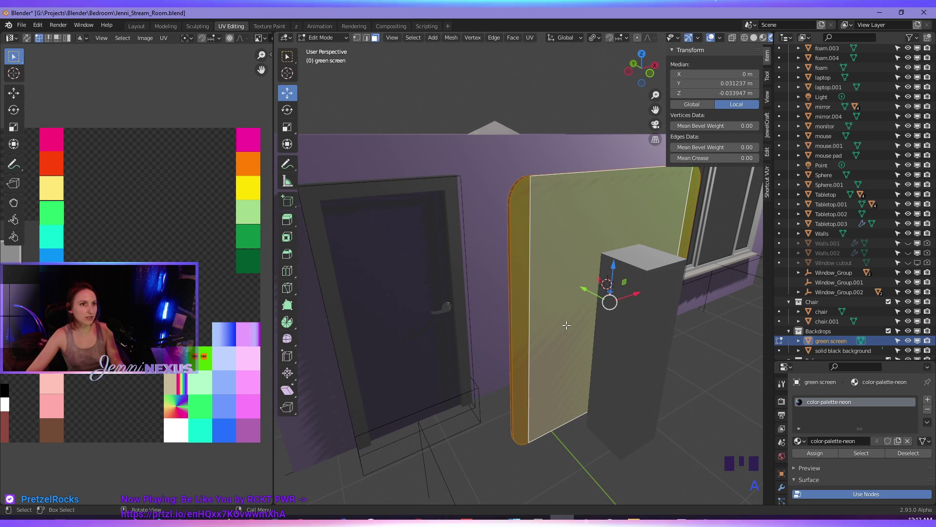
shift+click(520, 307)
shift+click(520, 307)
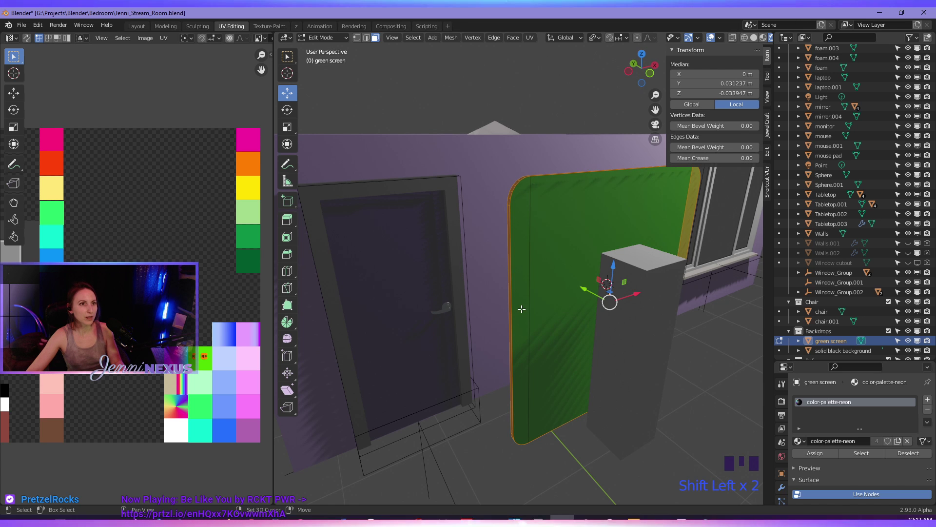
shift+click(561, 303)
middle_drag(560, 304, 623, 381)
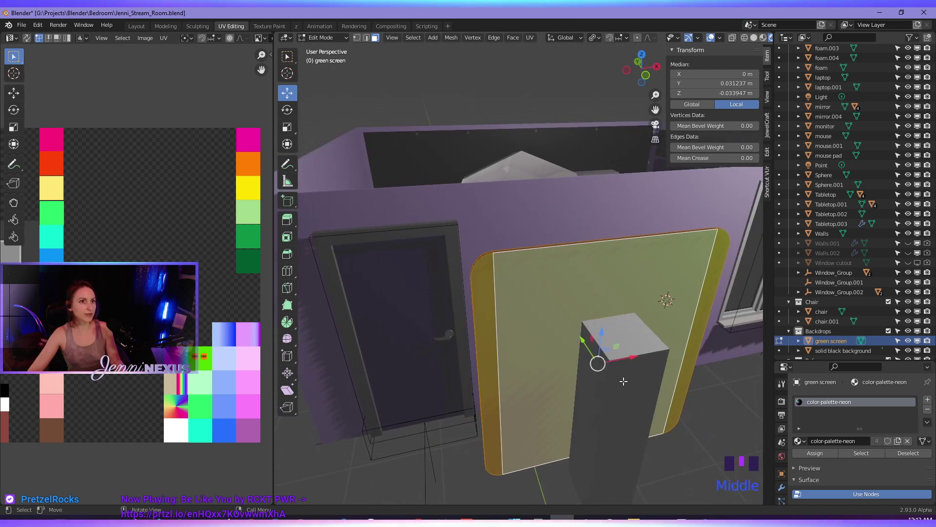
click(561, 487)
shift+middle_drag(572, 367, 568, 405)
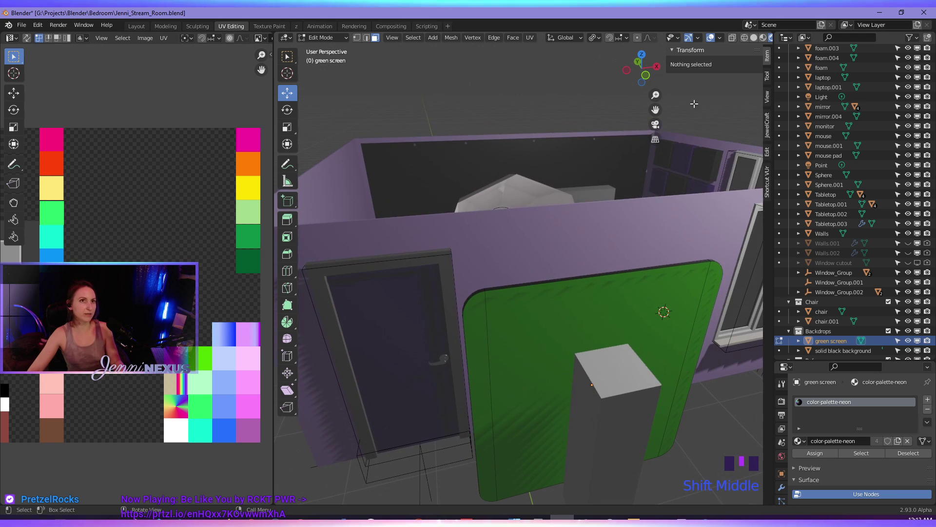
click(737, 39)
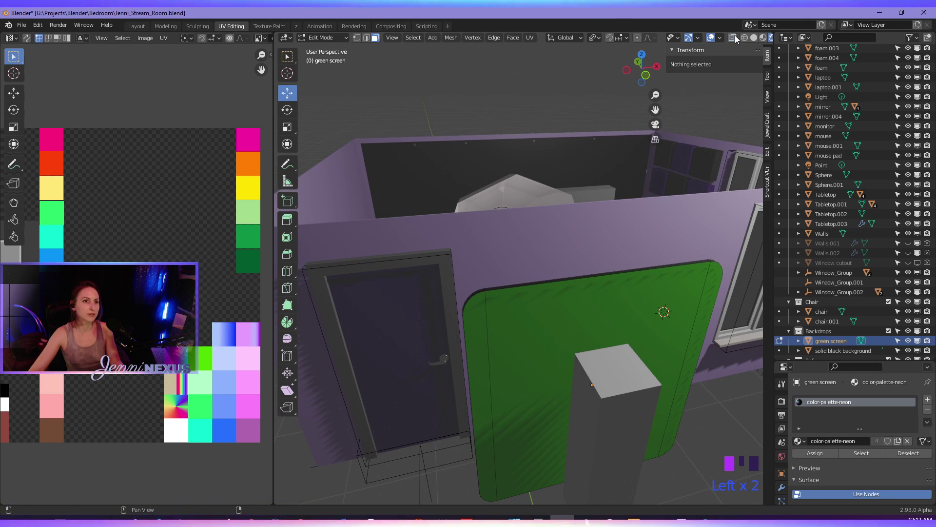
shift+middle_drag(585, 403, 564, 406)
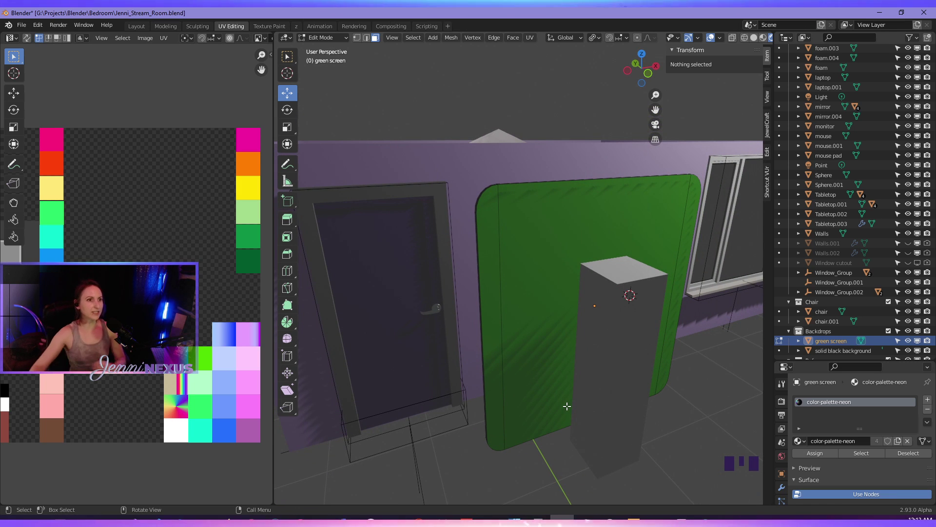
- Switch to edge selection, select the outer edge of the green screen's front side strip and extend the selection along the front top edge
click(534, 390)
click(487, 335)
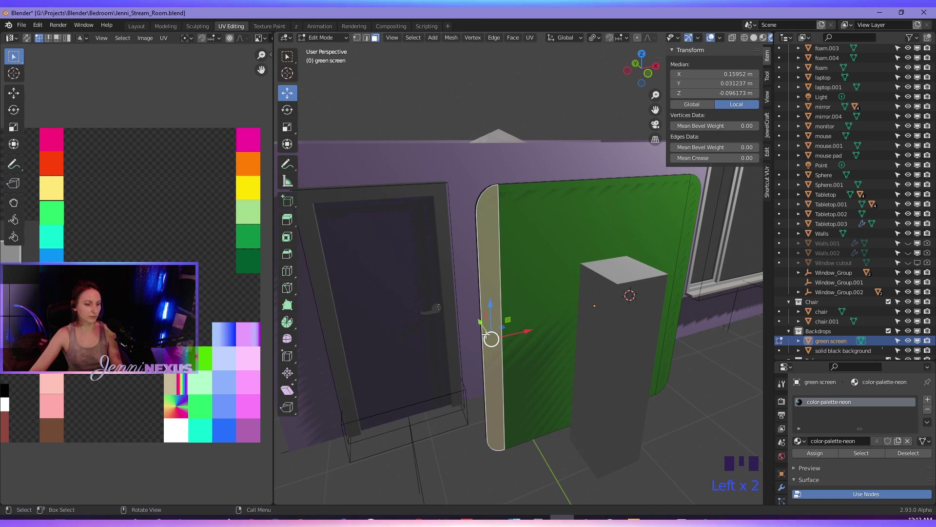
key(2)
click(485, 337)
mouse_move(482, 338)
middle_down()
mouse_move(533, 314)
mouse_move(478, 323)
middle_up()
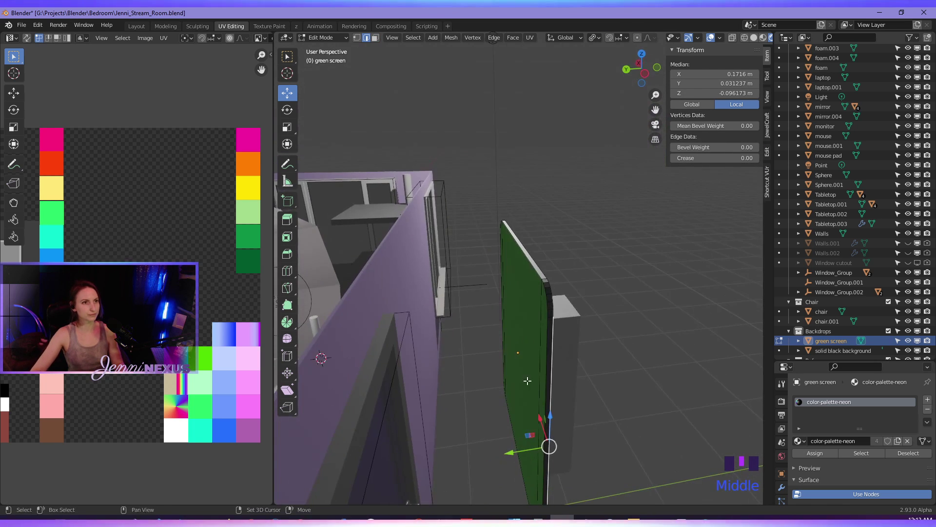
shift+middle_drag(536, 359, 532, 364)
scroll(532, 365, up, 3)
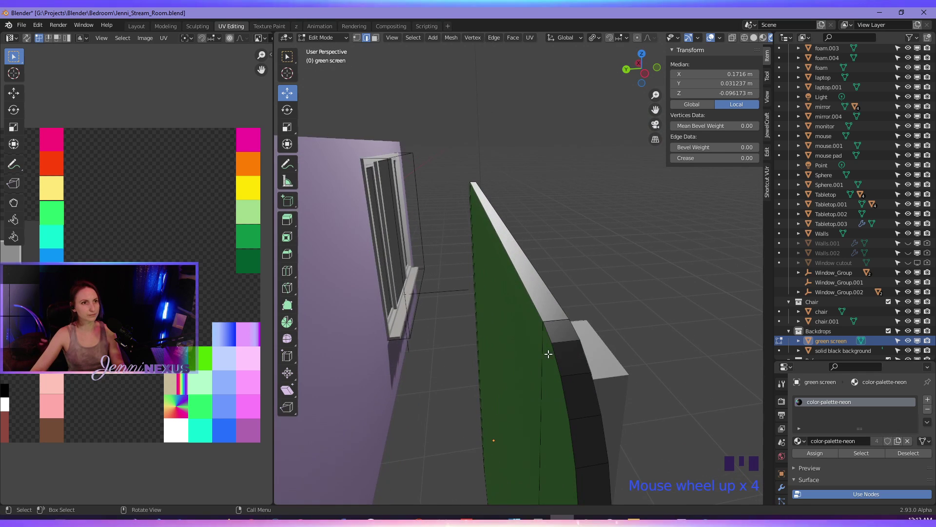
alt+shift+click(555, 301)
alt+shift+click(555, 301)
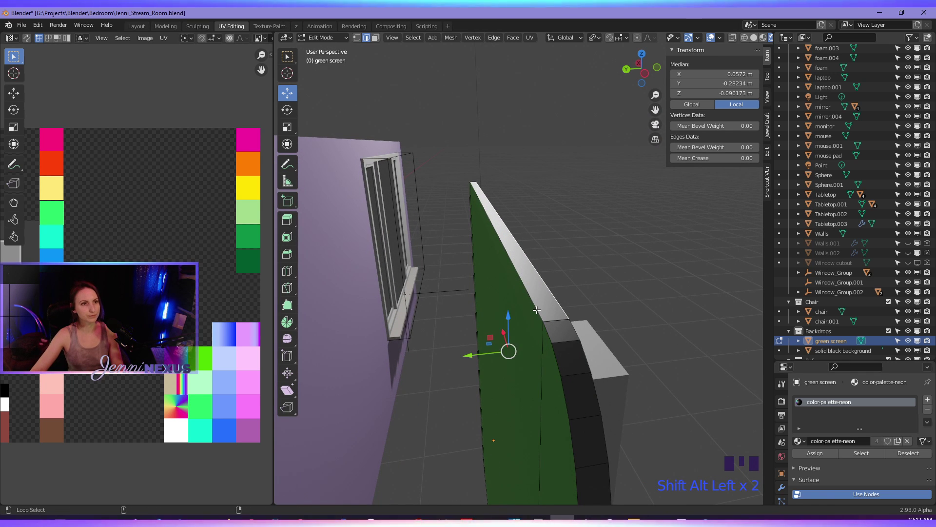
- Try to select the rim's edges with edge ring selection from the green screen's rounded top corner
alt+shift+click(539, 309)
click(566, 297)
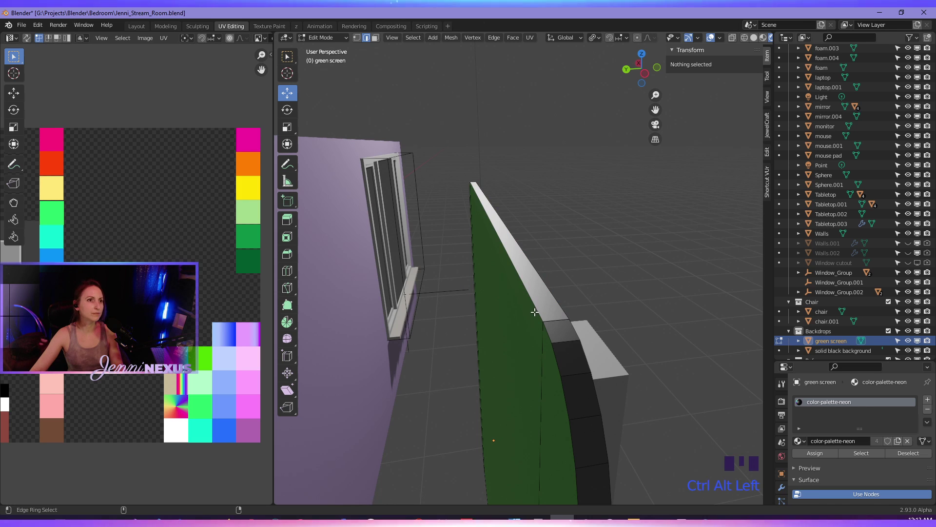
click(542, 333)
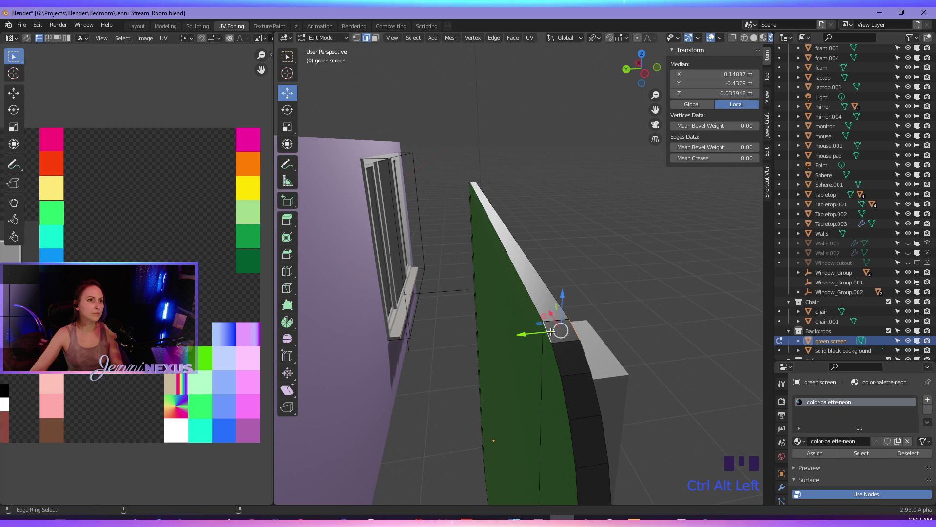
middle_drag(550, 332, 519, 354)
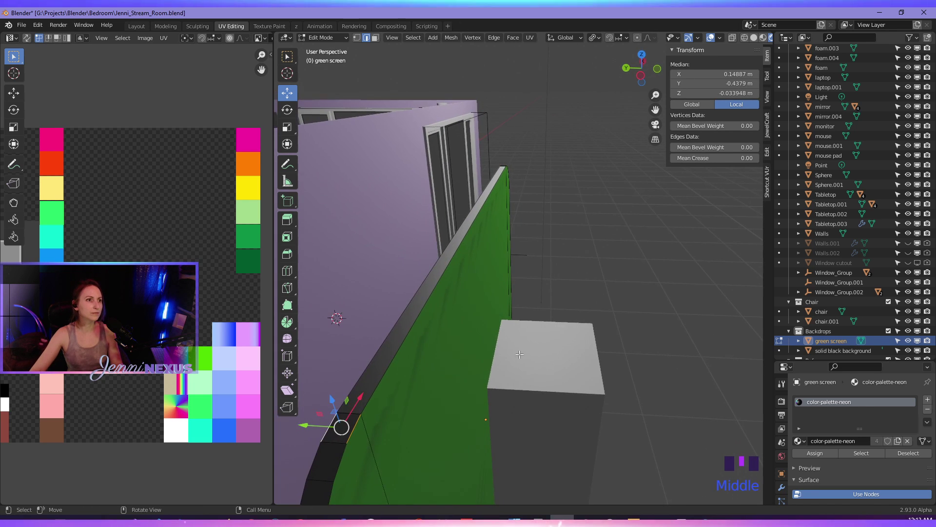
- Try loop and ring selection from the green screen's front top edge
click(433, 398)
shift+middle_drag(432, 399, 460, 369)
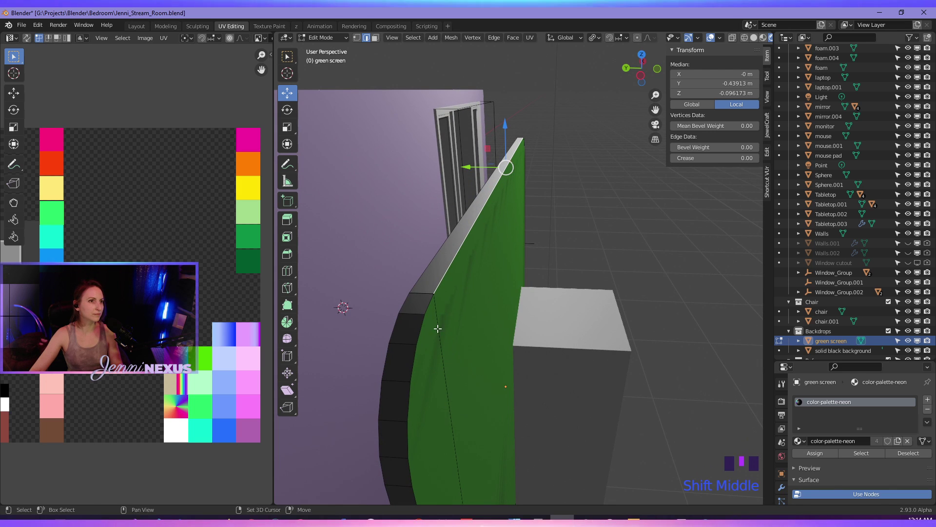
alt+shift+click(428, 300)
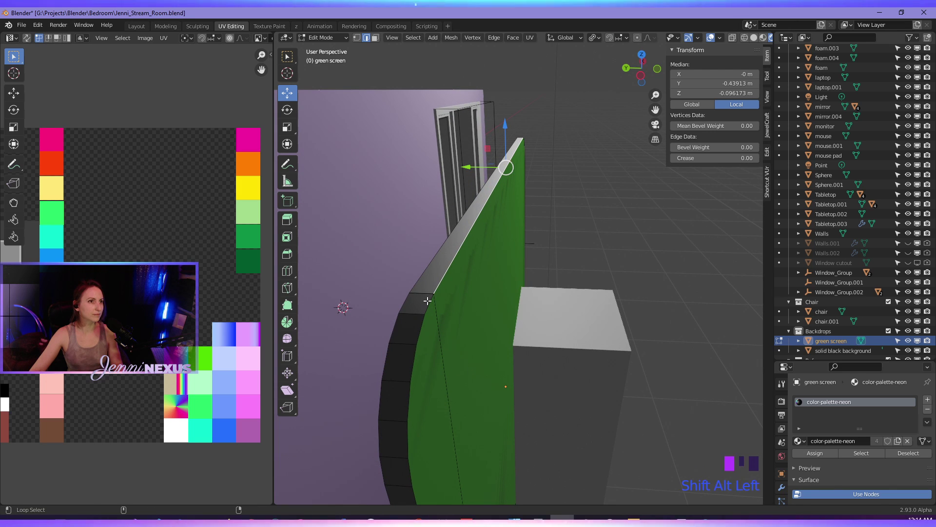
ctrl+click(418, 330)
ctrl+alt+click(449, 269)
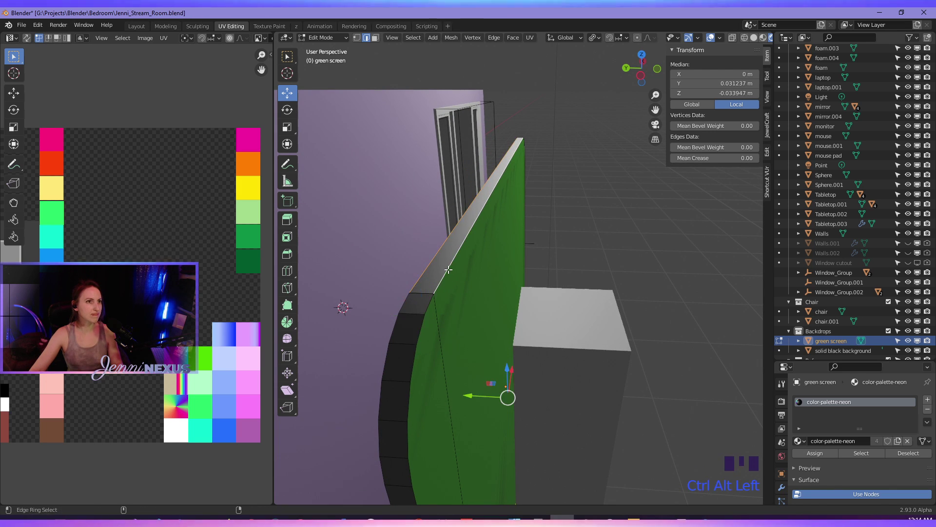
- Try to ring-select the vertical edges between the green screen's front centre panel and its side strips
click(426, 326)
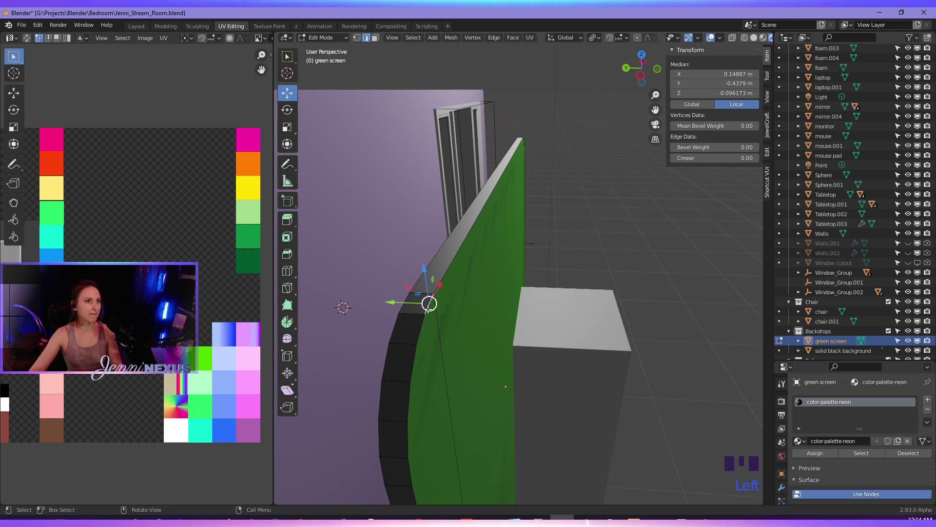
click(473, 270)
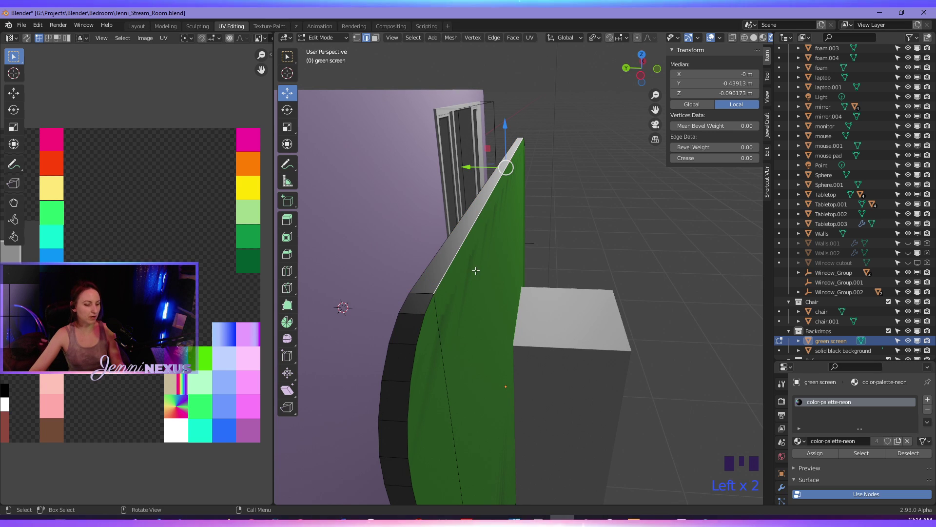
click(468, 250)
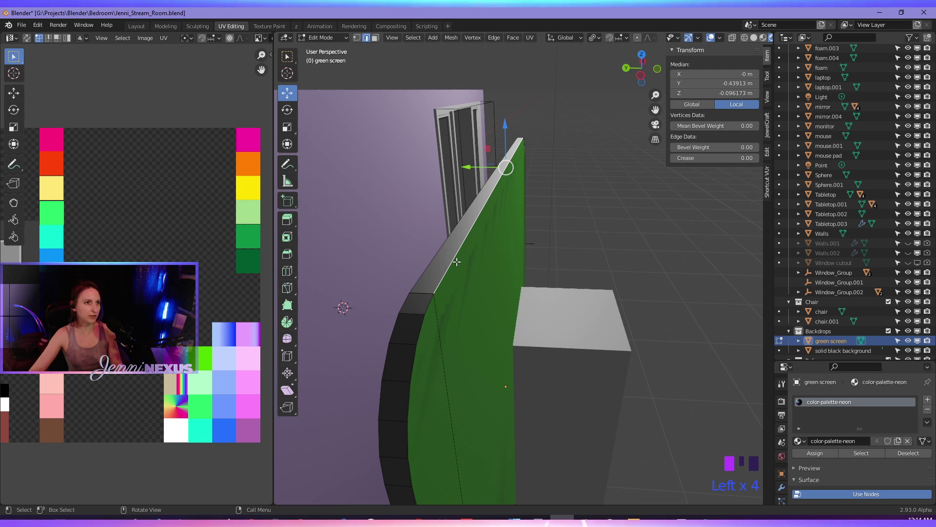
ctrl+alt+click(435, 311)
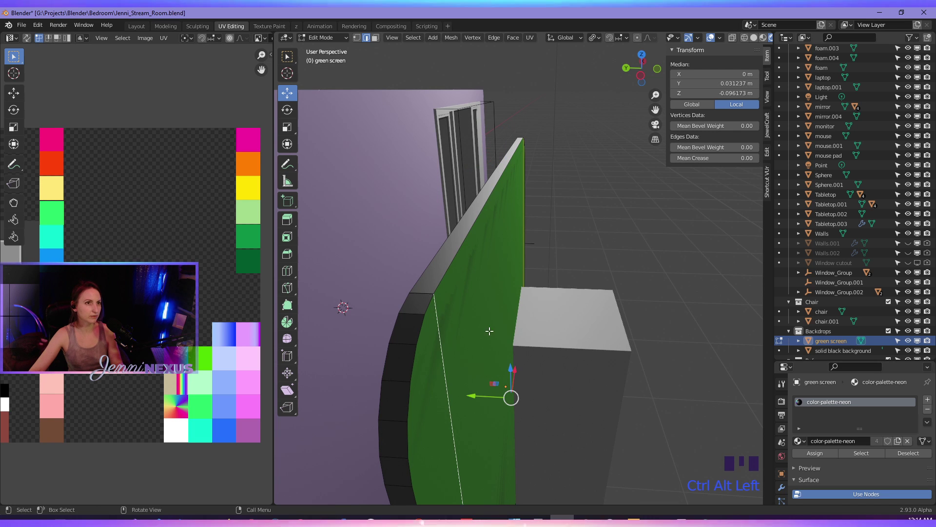
middle_drag(489, 331, 378, 328)
scroll(410, 322, down, 3)
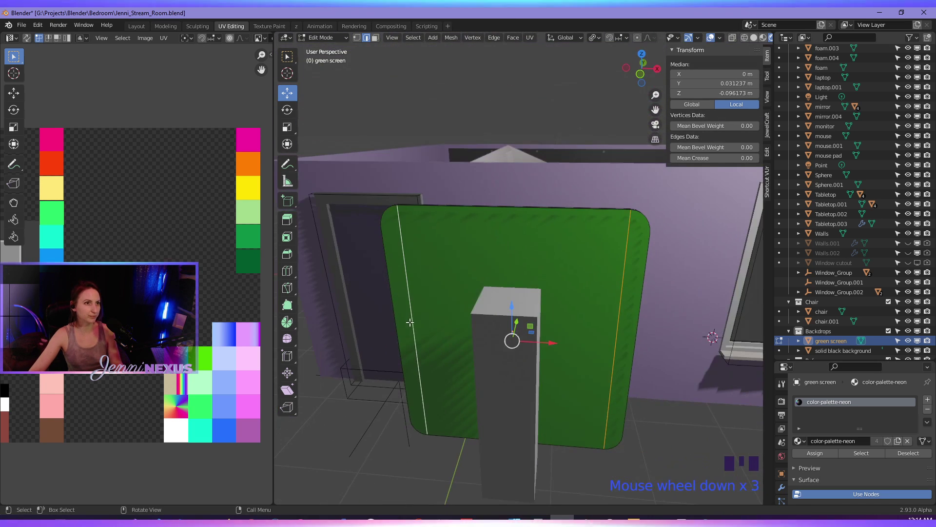
- Undo the edge selection tests back to the face selection around the green screen's rim
key(ctrl+z)
key(ctrl+z)
key(ctrl+z)
key(ctrl+z)
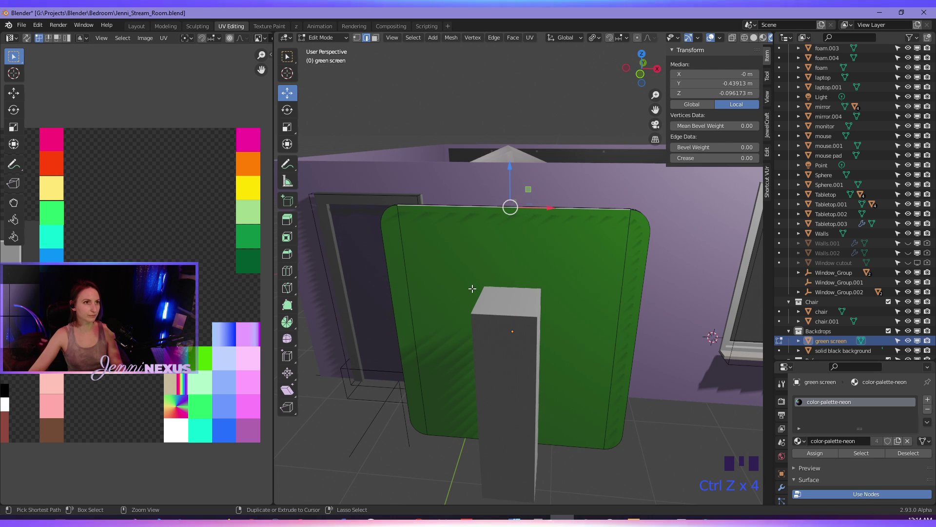
middle_drag(472, 288, 554, 289)
key(ctrl+z)
key(ctrl+z)
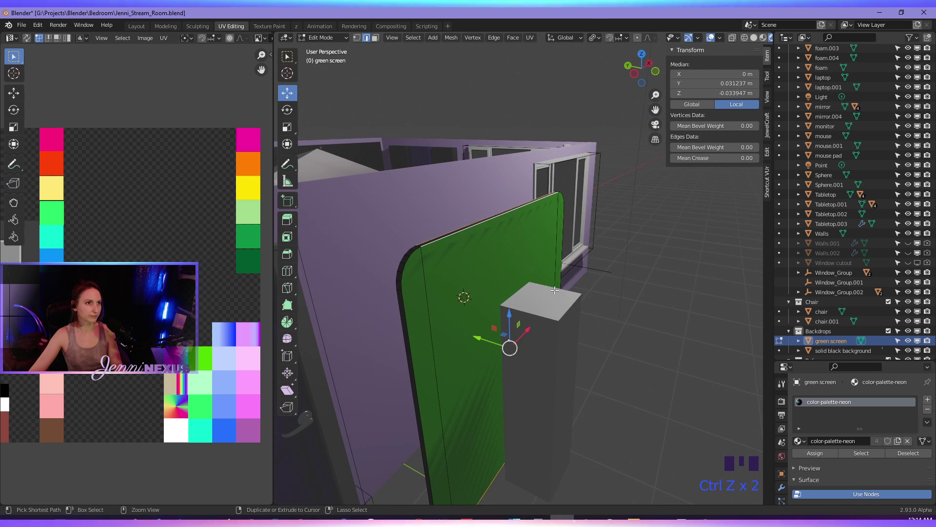
key(ctrl+z)
key(ctrl+z)
key(ctrl+z)
key(ctrl+z)
key(ctrl+z)
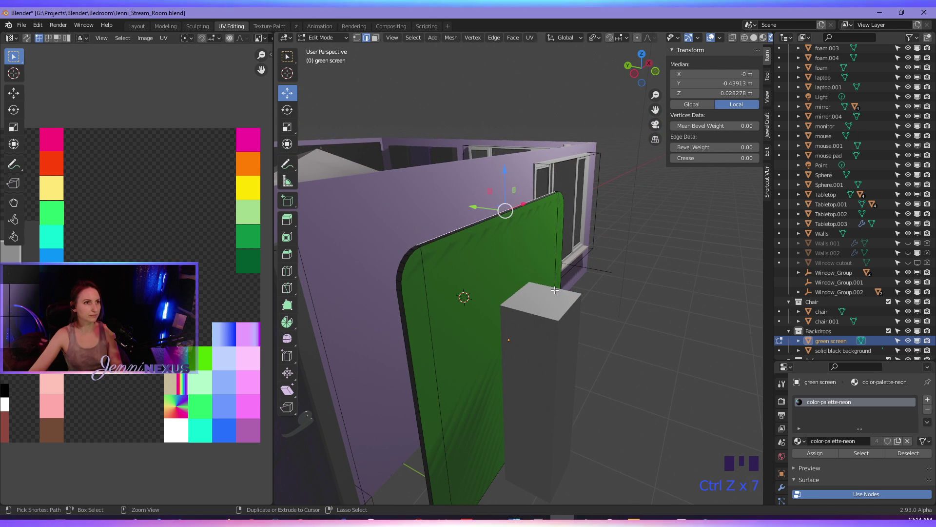
key(ctrl+z)
key(ctrl+z)
key(ctrl+z)
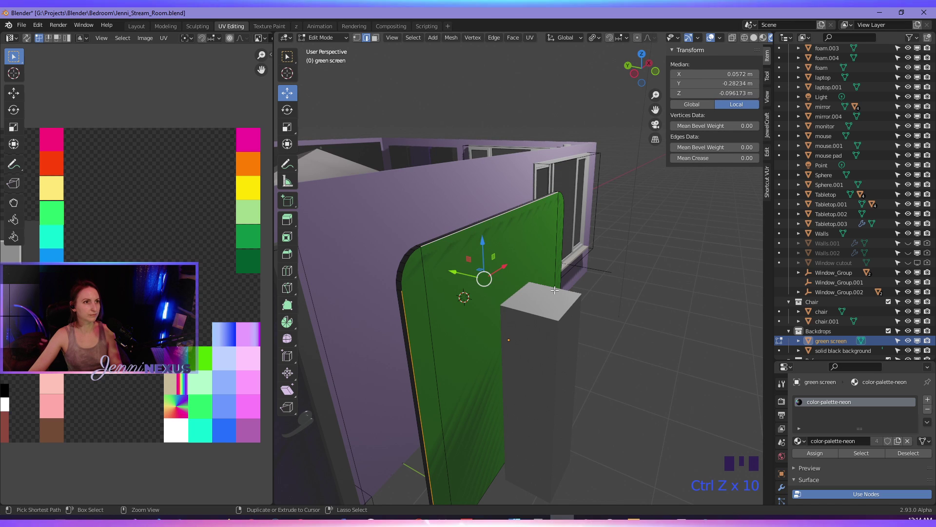
key(ctrl+z)
key(ctrl+z)
key(ctrl+z)
key(ctrl+z)
key(ctrl+z)
key(ctrl+z)
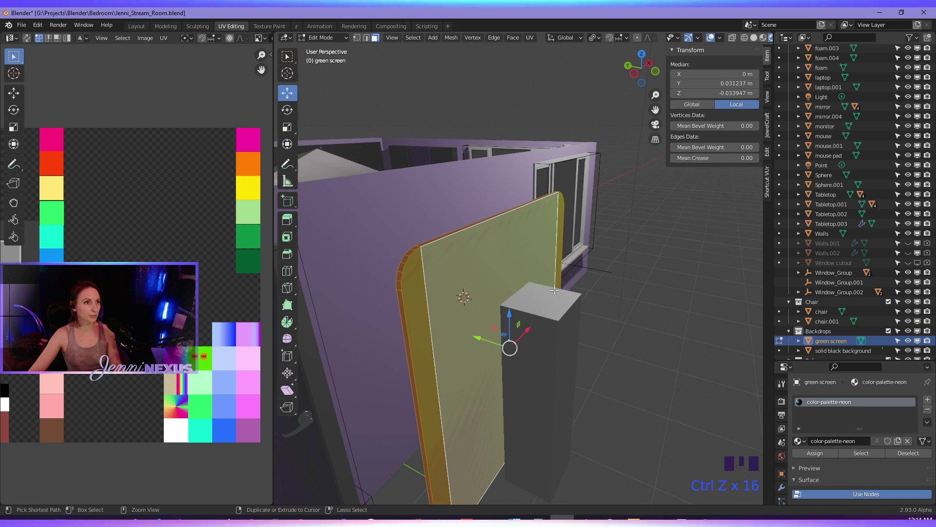
key(ctrl+z)
key(ctrl+z)
middle_drag(555, 290, 347, 290)
key(ctrl+z)
key(ctrl+z)
key(ctrl+z)
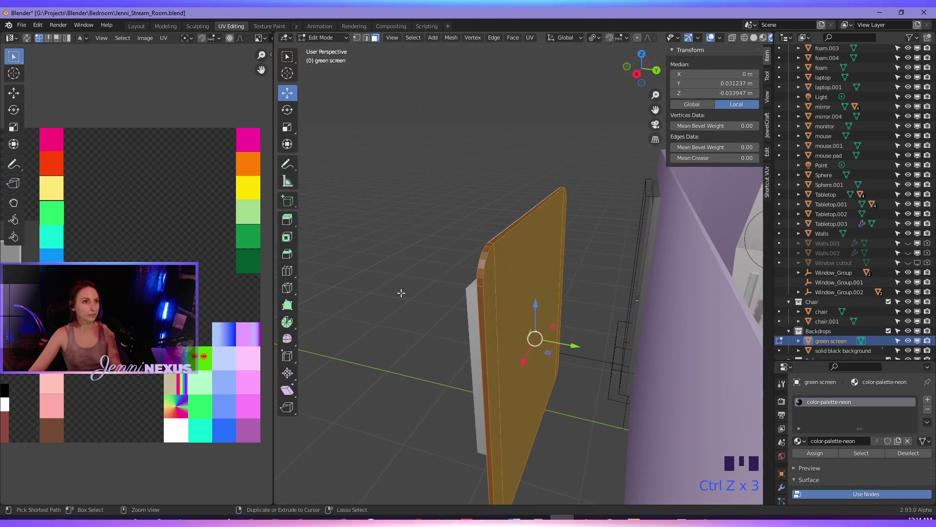
key(ctrl+z)
middle_drag(424, 293, 723, 332)
key(ctrl+z)
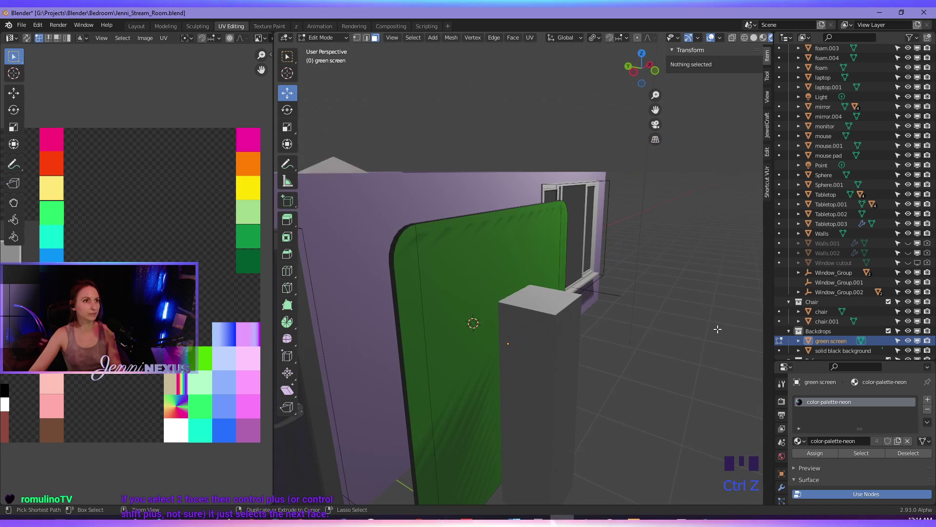
key(ctrl+z)
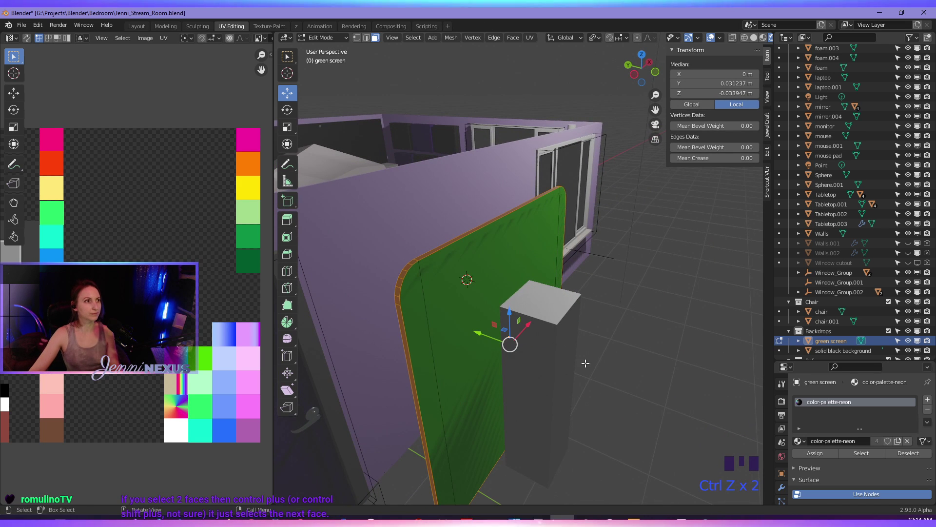
scroll(551, 312, up, 3)
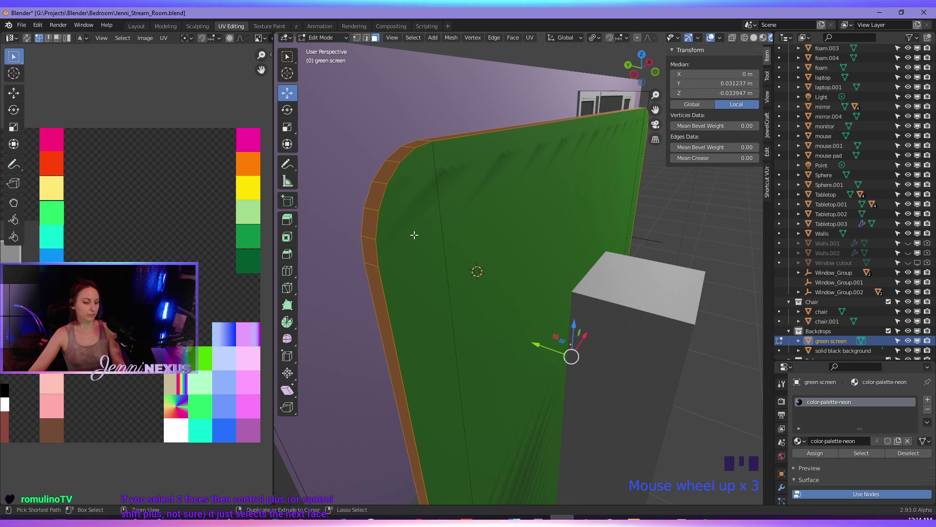
key(ctrl+b)
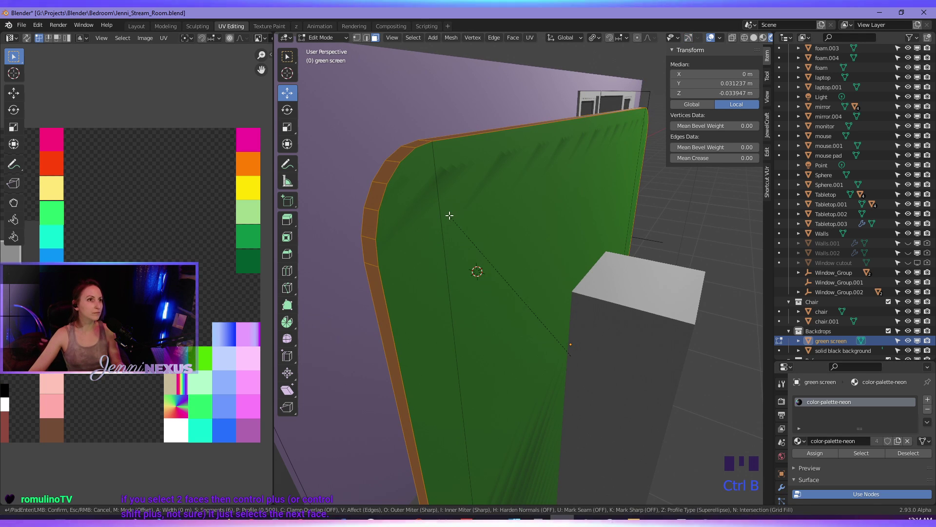
scroll(459, 187, down, 1)
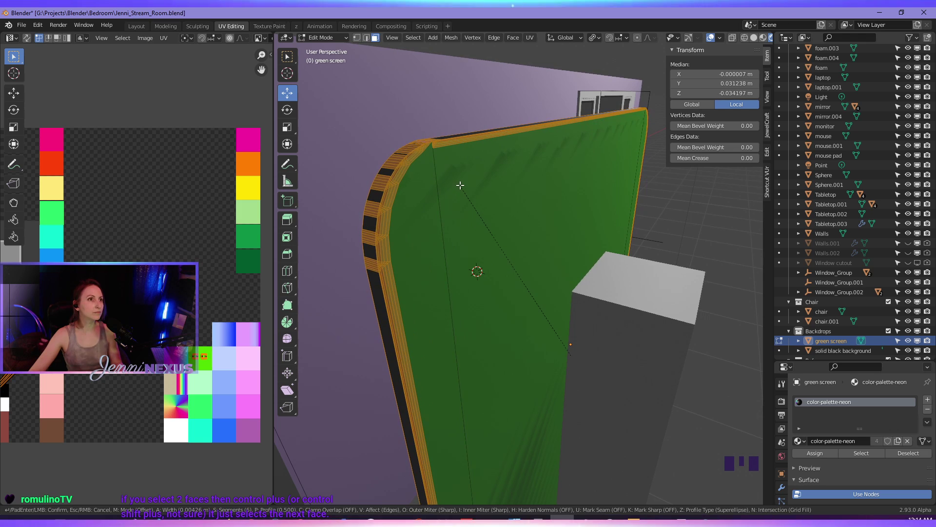
right_click(460, 185)
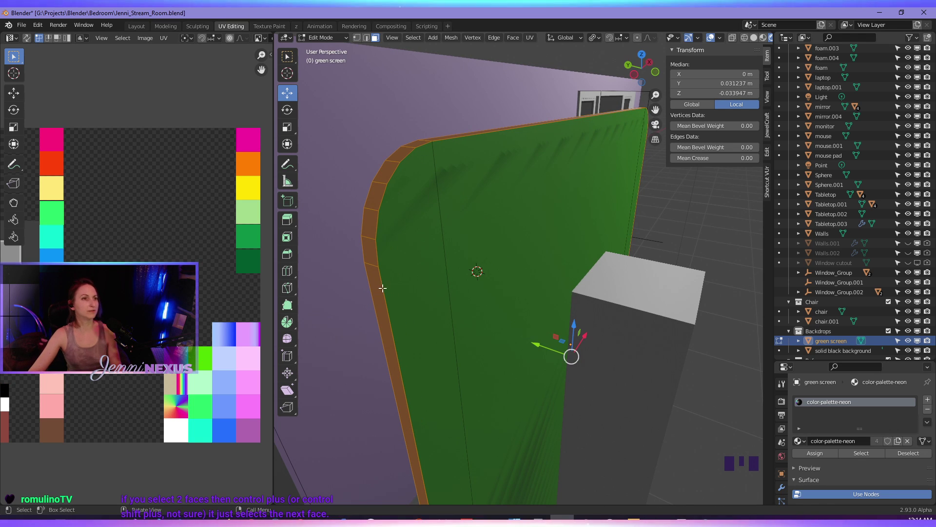
- Switch to edge selection and try shrinking and regrowing the selection around the rim
click(366, 38)
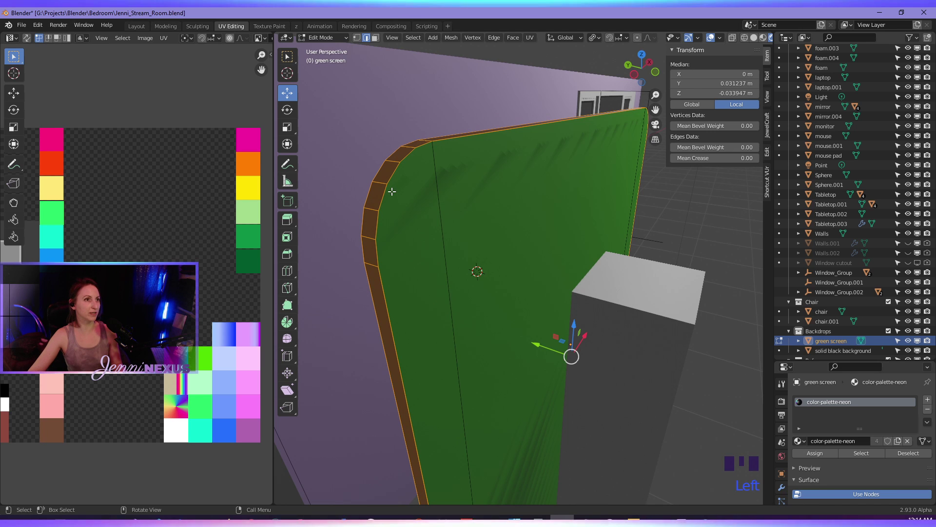
shift+middle_drag(395, 261, 436, 276)
key(ctrl+KP_Subtract)
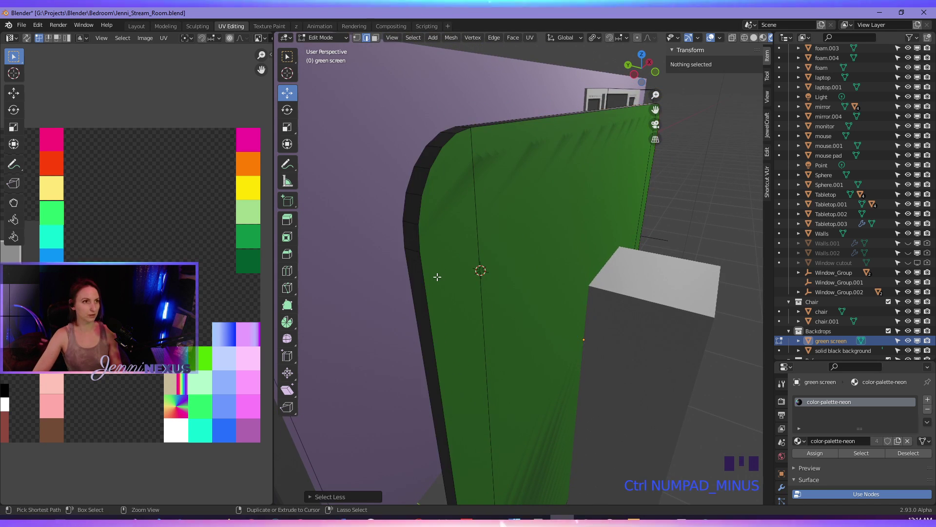
key(ctrl+KP_Add)
key(ctrl+z)
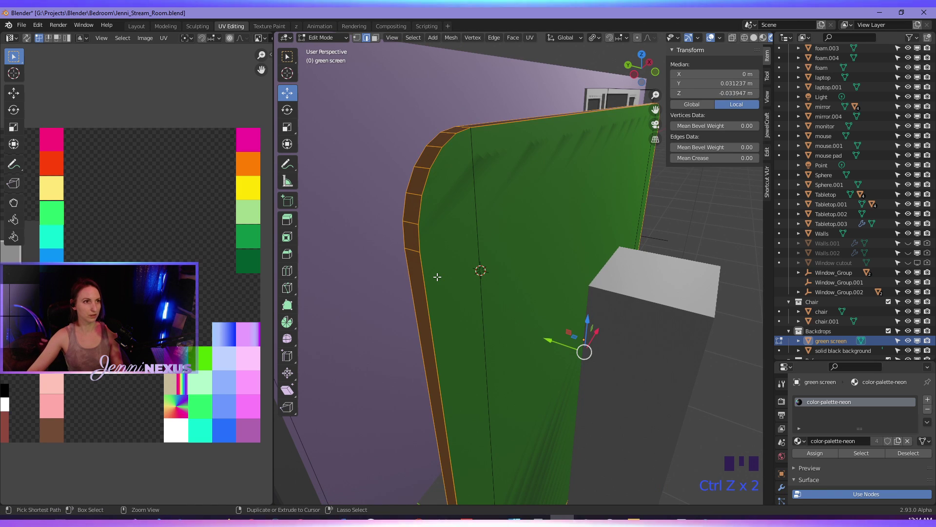
- Loop-select the front and back outline edges of the green screen's side strip, including its rounded corners
click(425, 298)
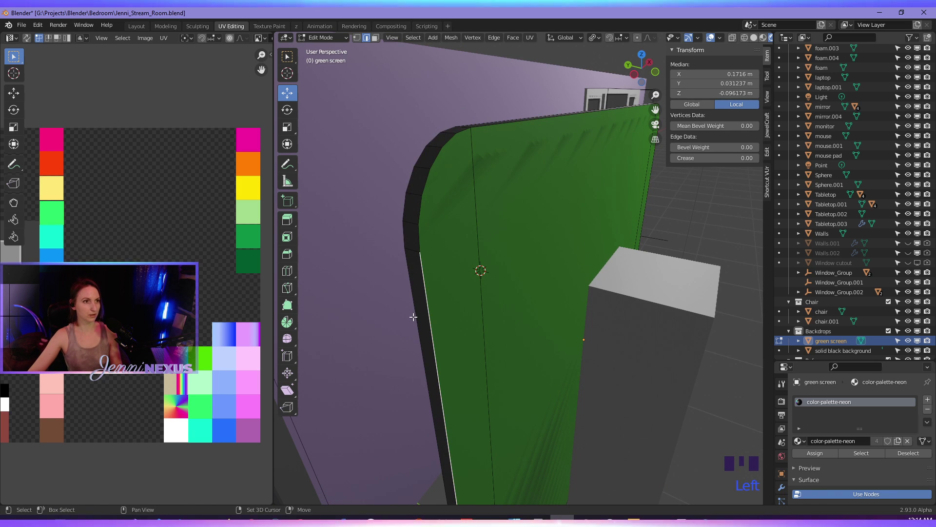
alt+shift+click(413, 318)
alt+shift+click(426, 297)
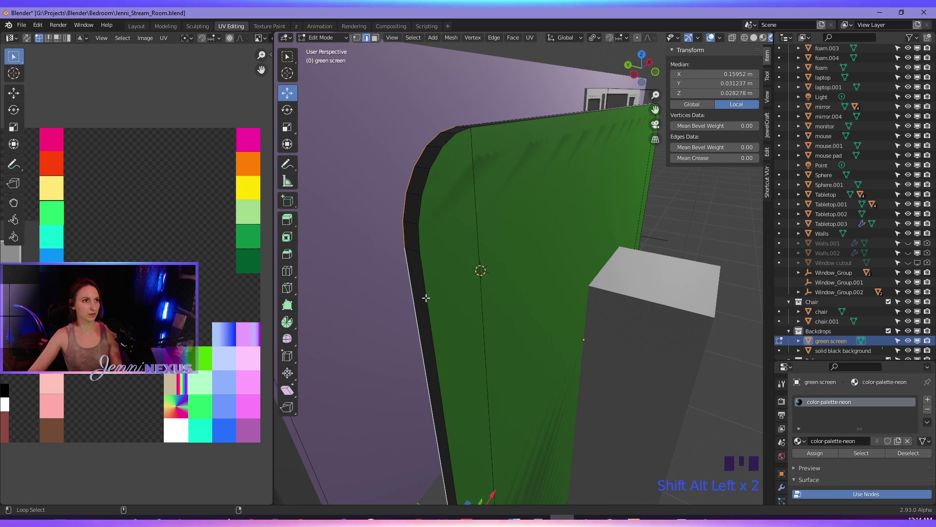
alt+shift+click(425, 298)
middle_drag(425, 298, 483, 321)
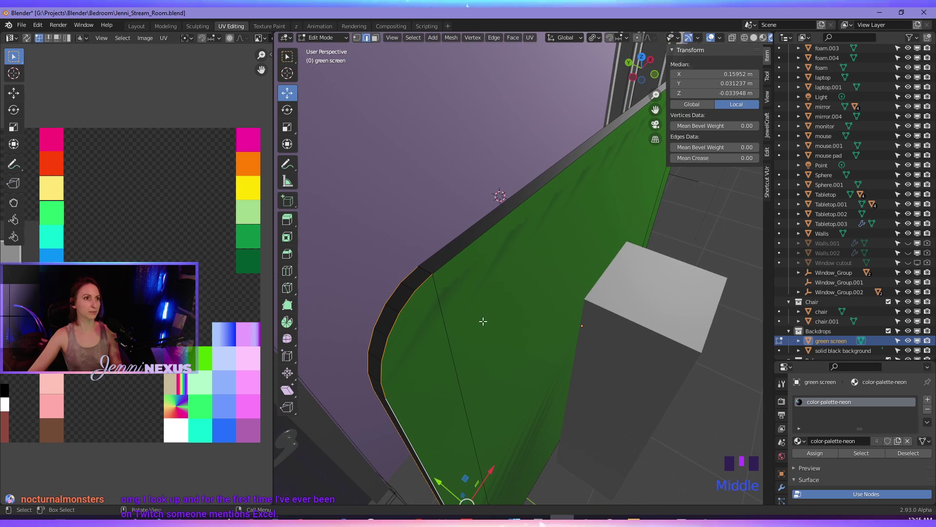
- Add the front and back edges along the green screen's straight top to the edge selection
click(451, 256)
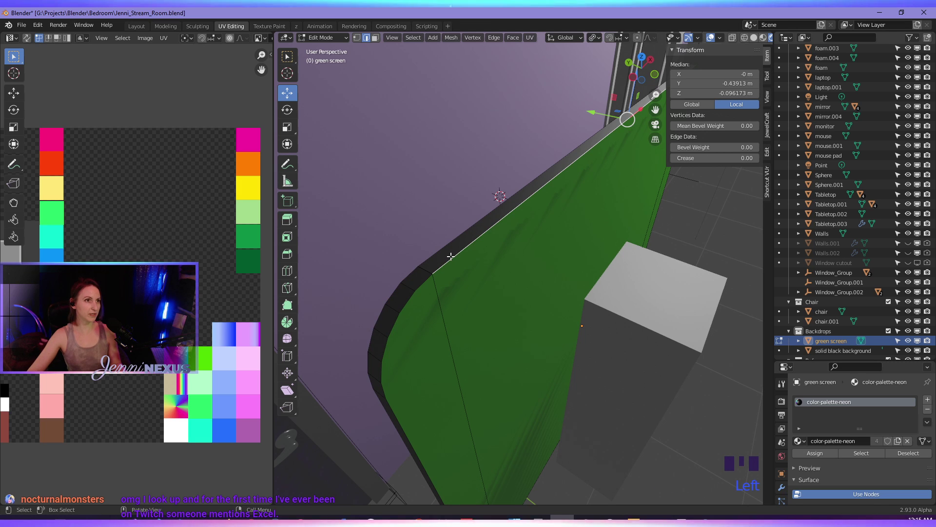
key(ctrl+z)
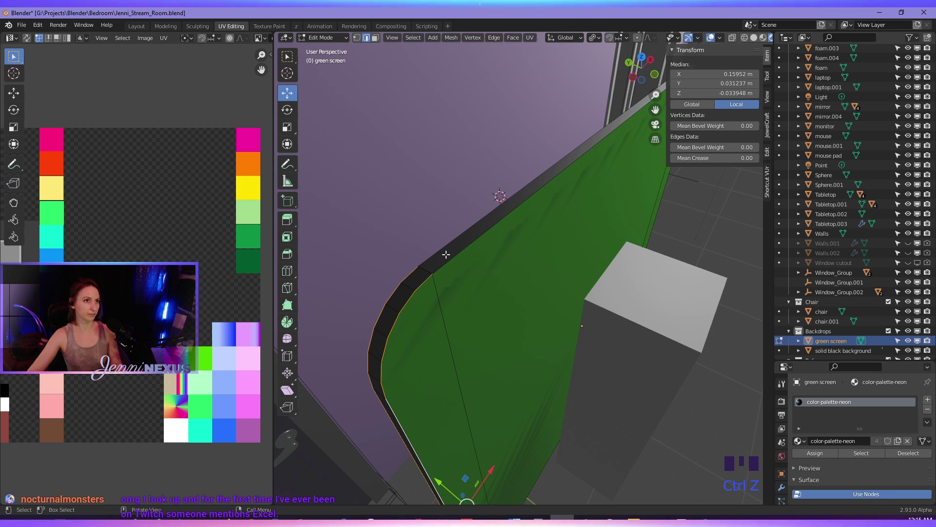
alt+shift+click(446, 252)
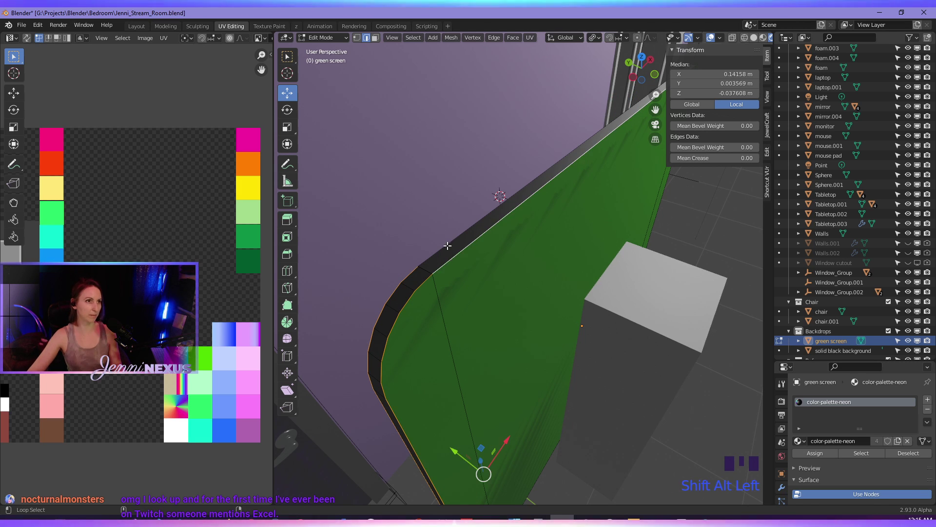
alt+shift+click(447, 244)
- Add the opposite side strip's outline edges and the front and back bottom edges to complete both rim loops
middle_drag(446, 244, 503, 322)
alt+shift+click(511, 176)
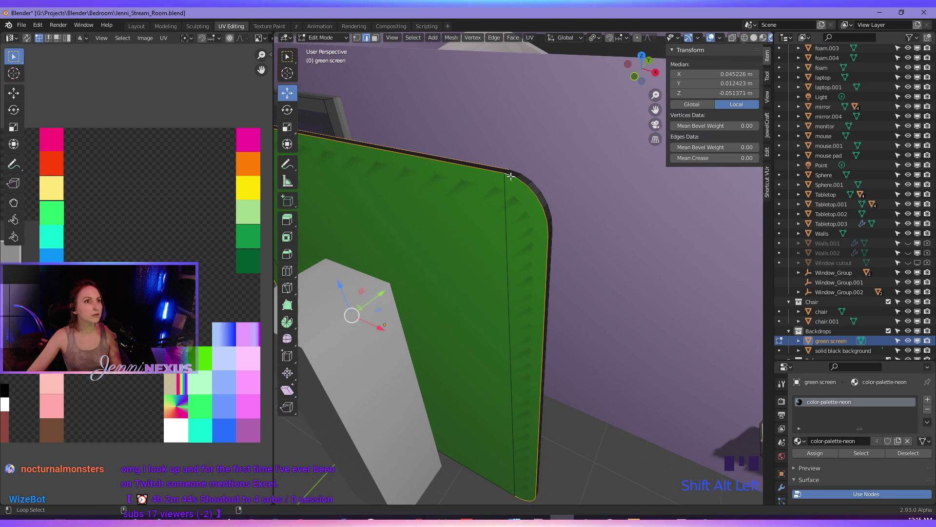
middle_drag(511, 177, 458, 231)
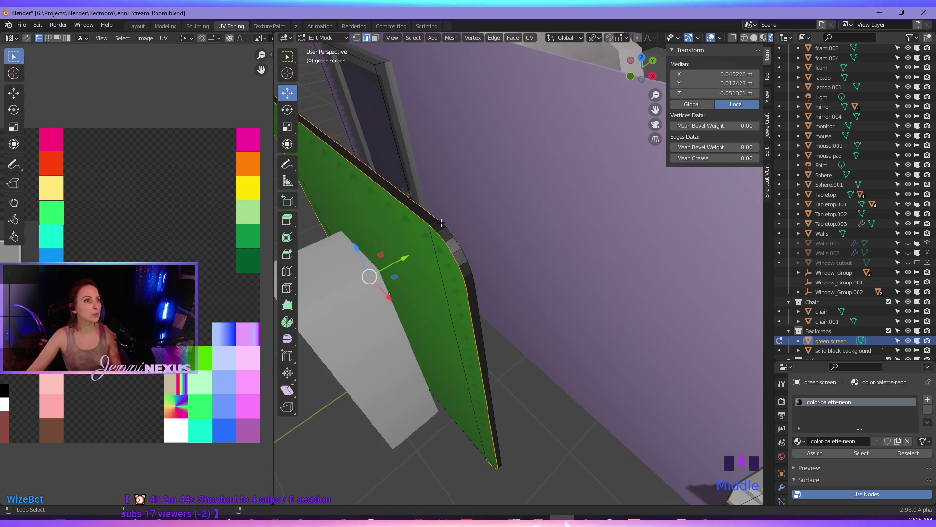
alt+shift+click(444, 225)
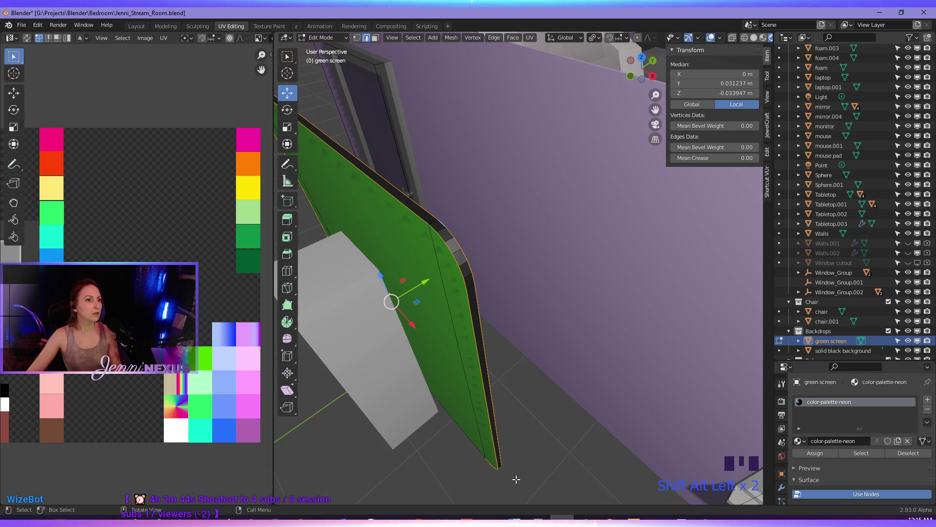
middle_drag(516, 479, 543, 365)
alt+shift+click(543, 364)
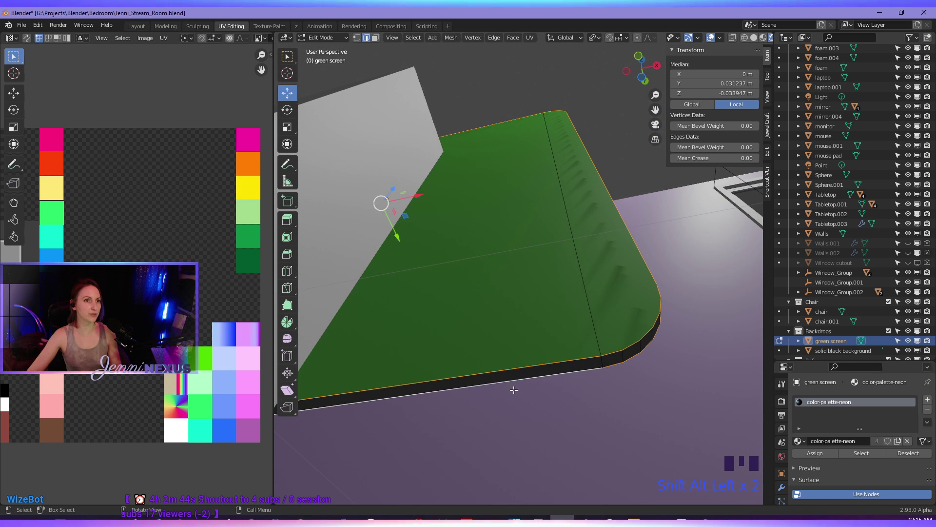
- Try beveling the rim's front and back edge loops by about 0.0046 m with 6 segments
middle_drag(499, 401, 554, 375)
scroll(590, 425, down, 3)
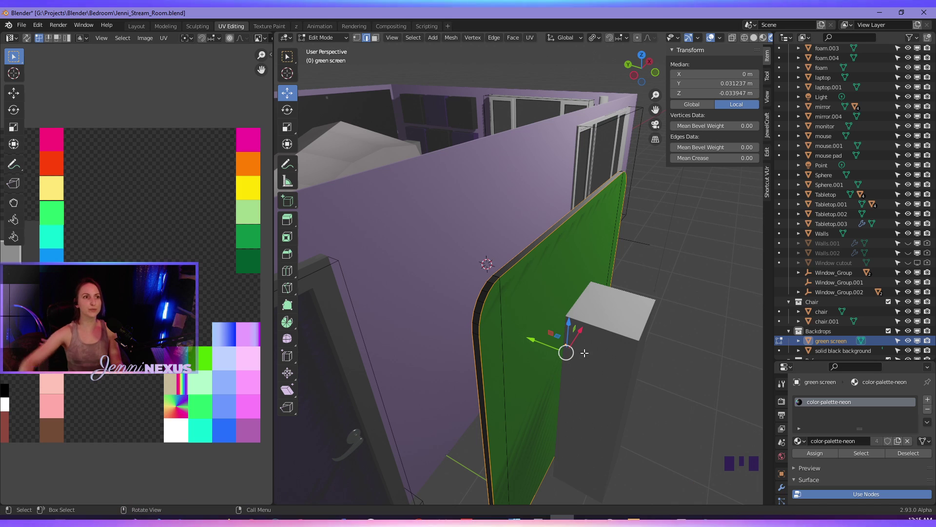
shift+middle_drag(554, 375, 577, 334)
scroll(557, 334, up, 1)
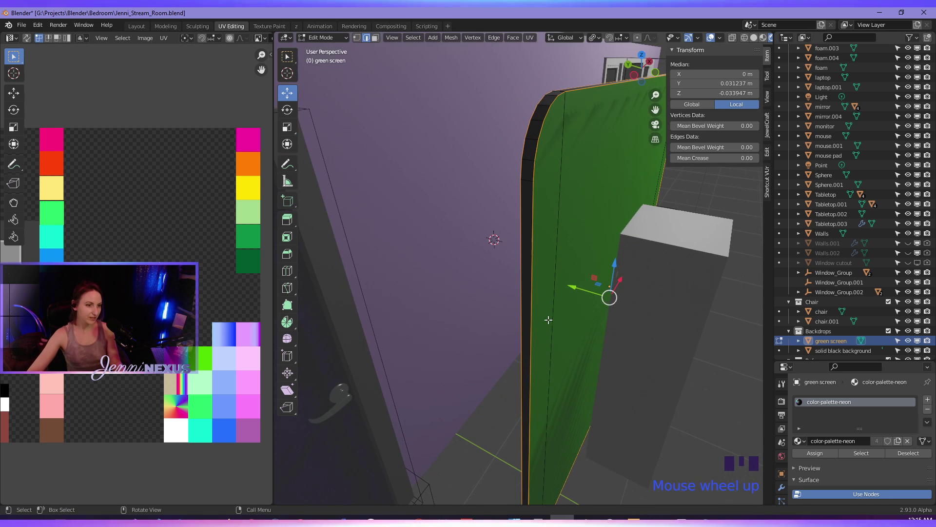
key(ctrl+b)
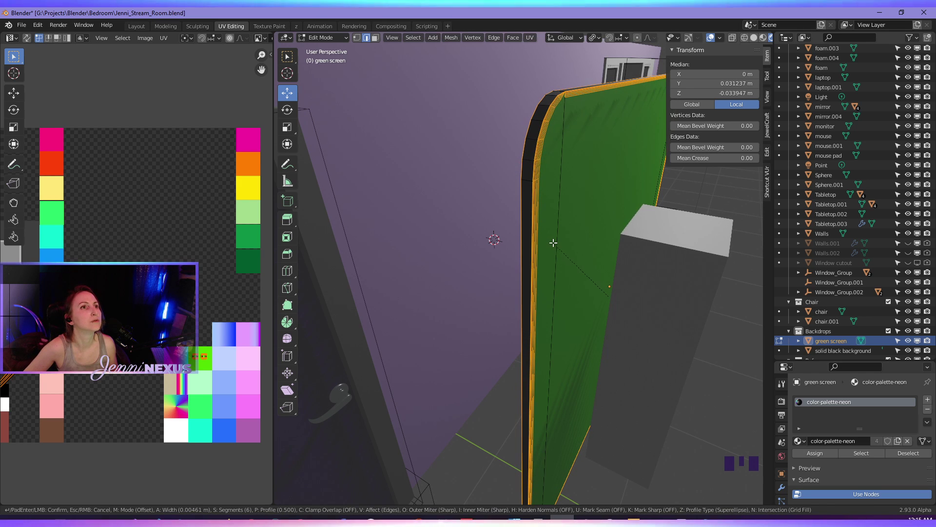
click(555, 241)
- Examine the bevel where the rounded top corner meets the straight top edge, and undo the bevel
shift+middle_drag(605, 139, 530, 242)
scroll(529, 242, up, 2)
shift+middle_drag(508, 290, 482, 294)
scroll(517, 304, down, 3)
shift+middle_drag(361, 258, 447, 243)
scroll(537, 209, up, 2)
shift+middle_drag(536, 209, 531, 245)
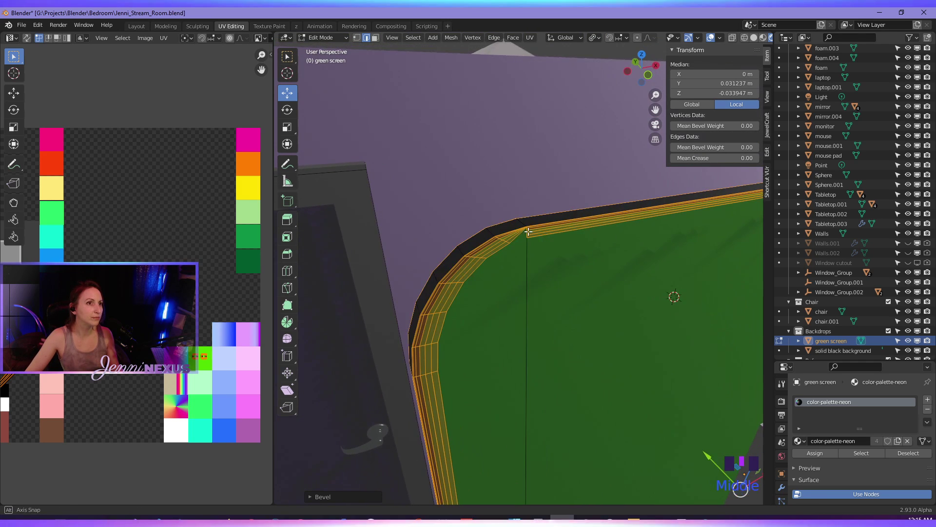
scroll(531, 245, up, 3)
scroll(531, 245, down, 3)
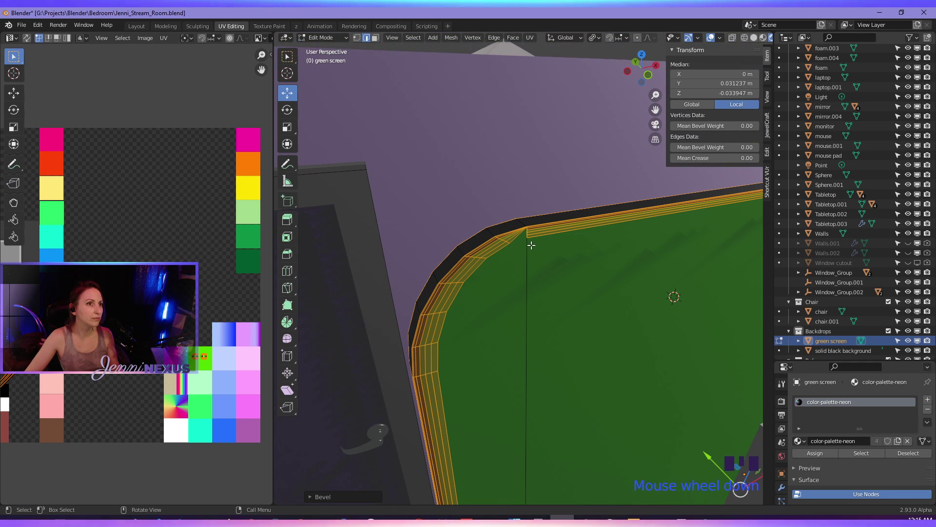
key(ctrl+z)
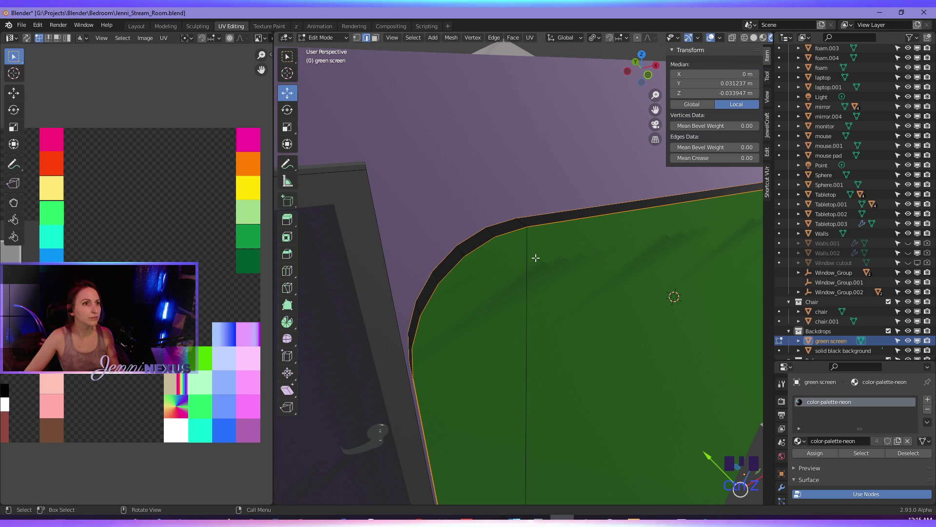
- Switch to vertex selection and select the front vertex where the rounded corner meets the straight top edge
click(530, 227)
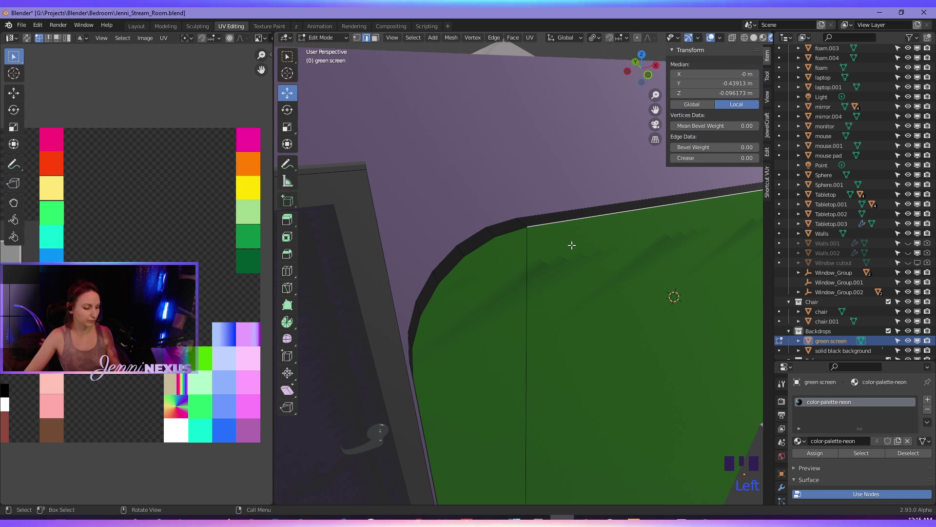
key(ctrl+r)
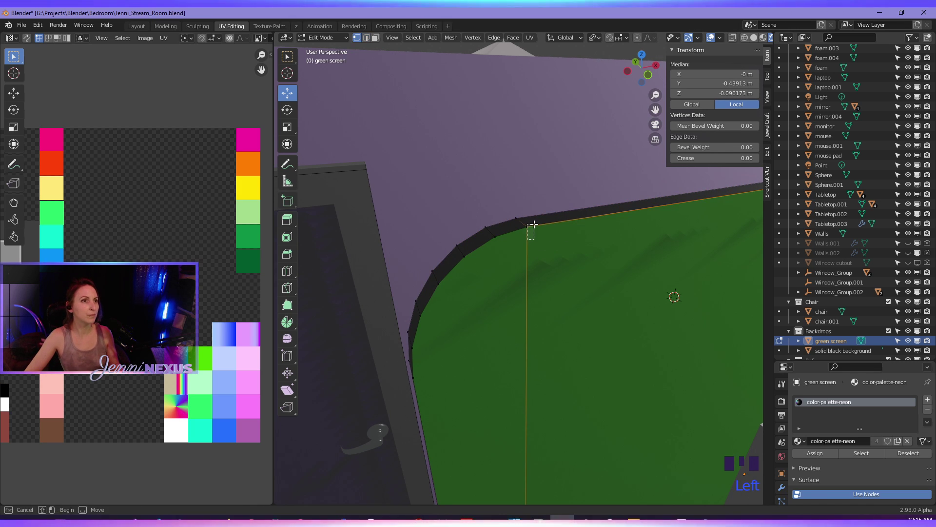
drag(534, 224, 535, 223)
right_click(550, 235)
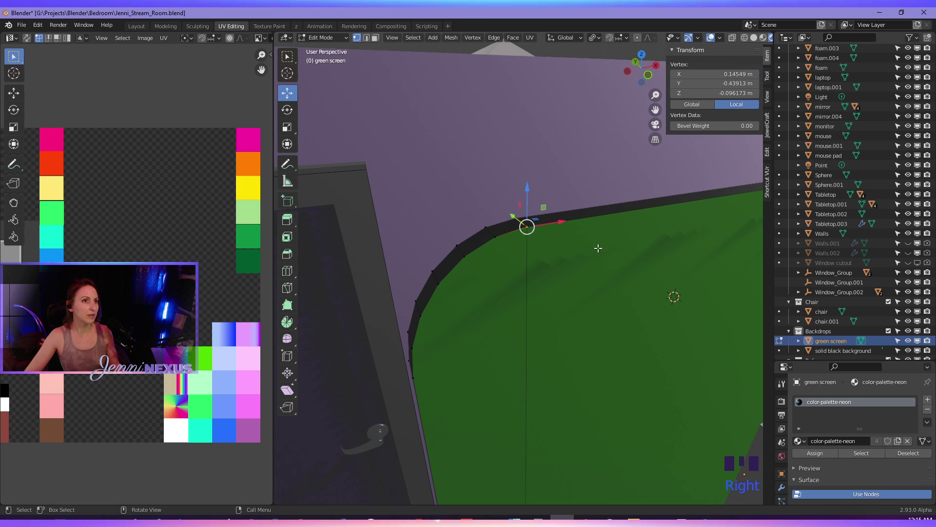
click(543, 235)
click(538, 237)
click(532, 231)
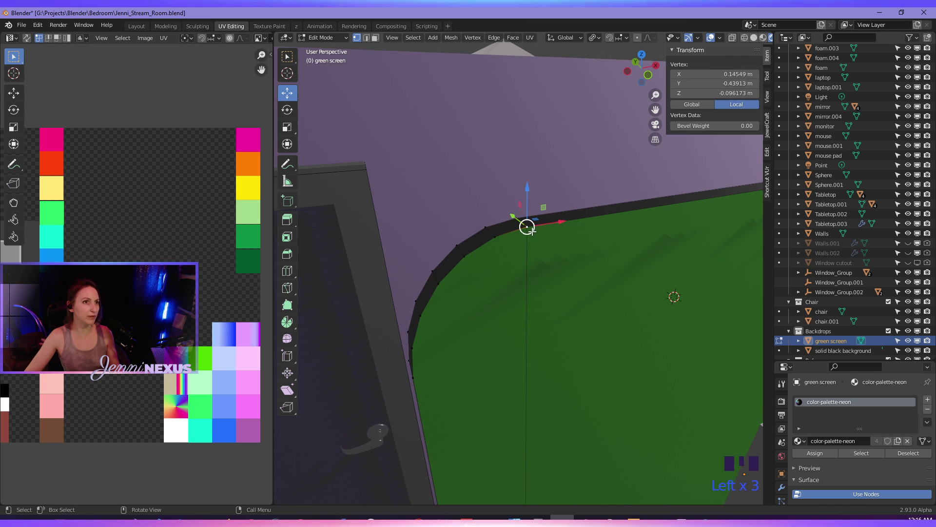
- Try moving the front vertex at the rounded corner away from the rim, and undo the move
drag(547, 226, 511, 138)
middle_drag(583, 241, 544, 284)
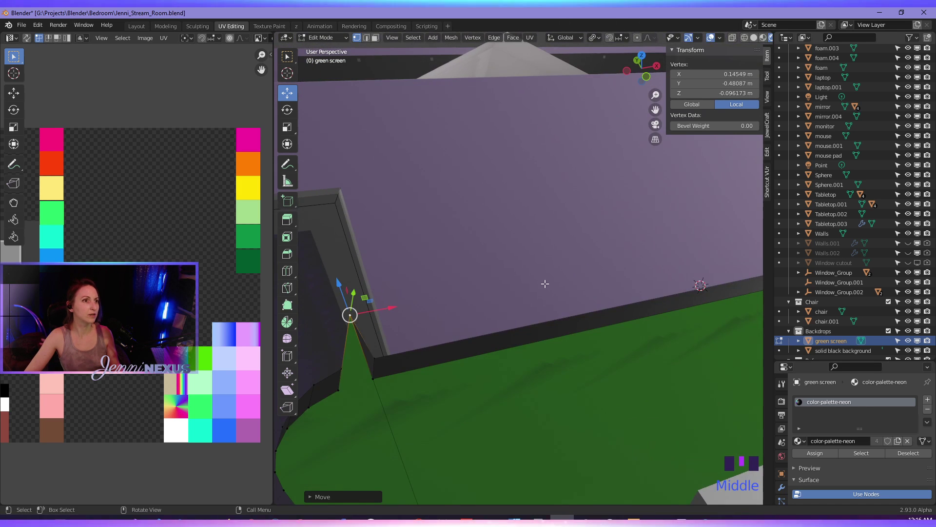
click(393, 315)
key(ctrl+z)
key(ctrl+z)
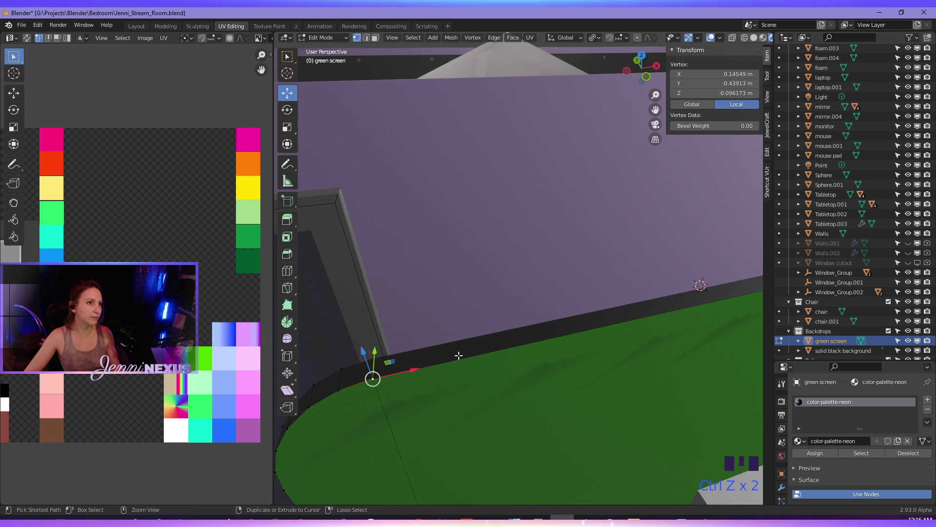
scroll(459, 355, down, 3)
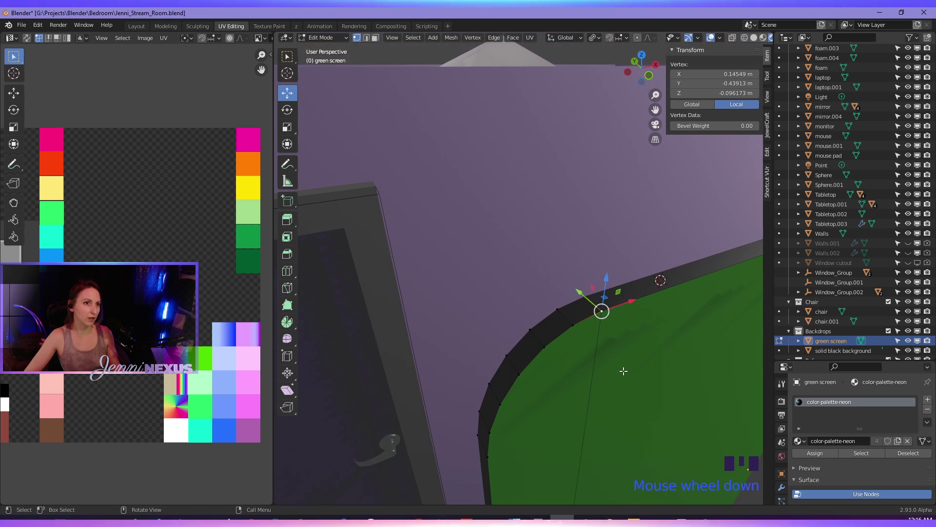
scroll(615, 370, up, 3)
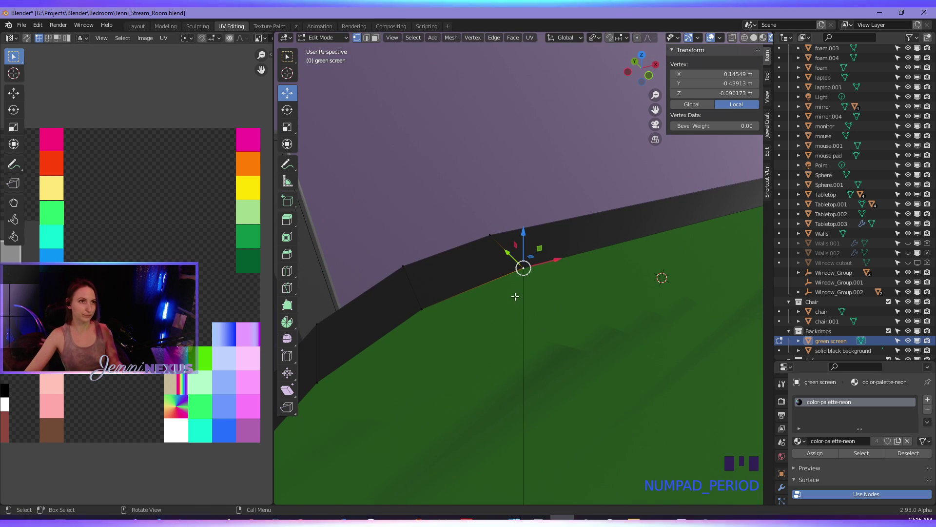
- Box-select the overlapping vertices at the front corner and try merging their normals
drag(511, 292, 531, 263)
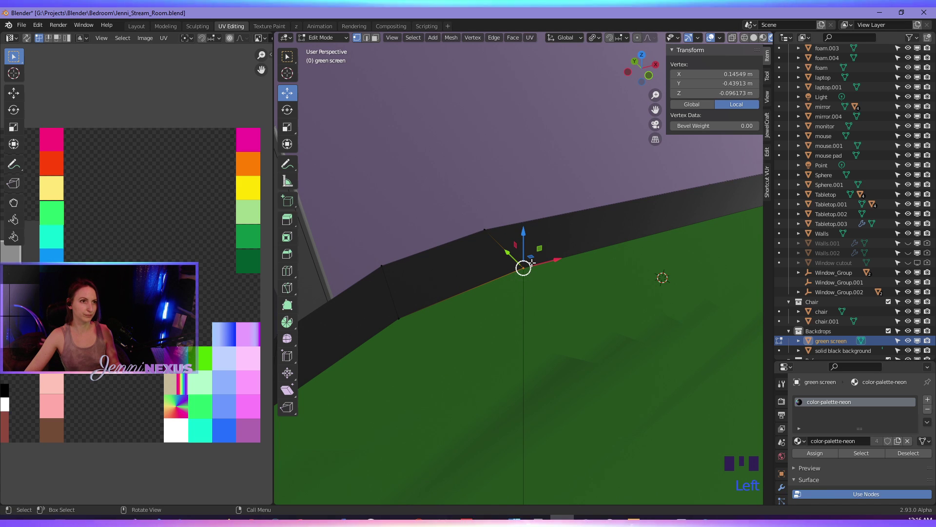
right_click(531, 287)
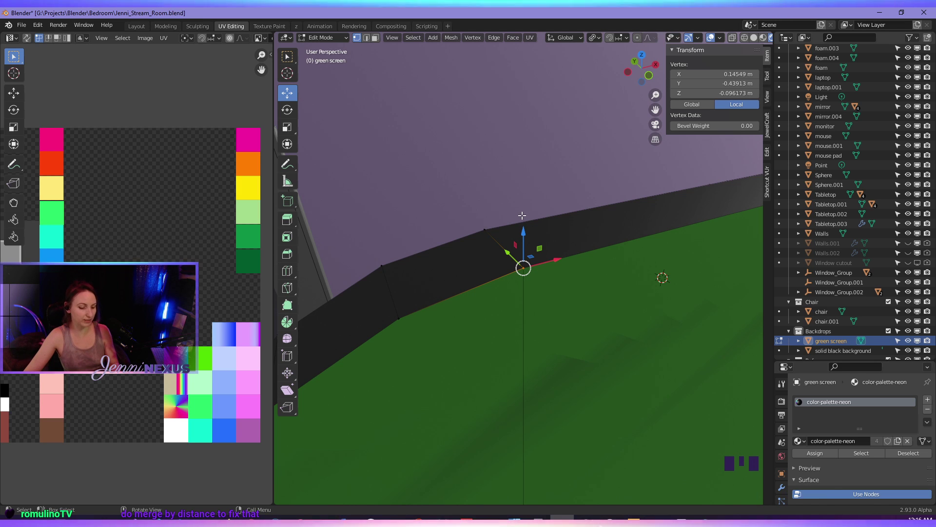
key(alt+n)
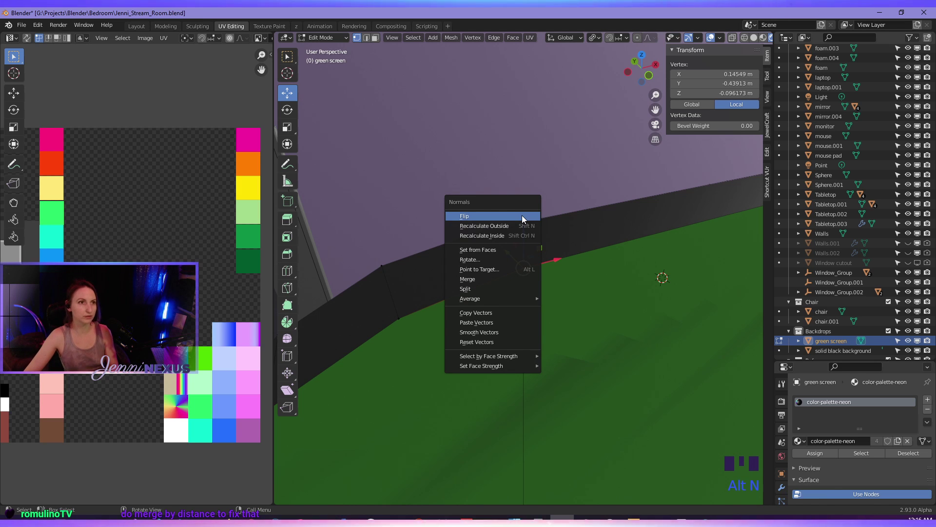
click(501, 280)
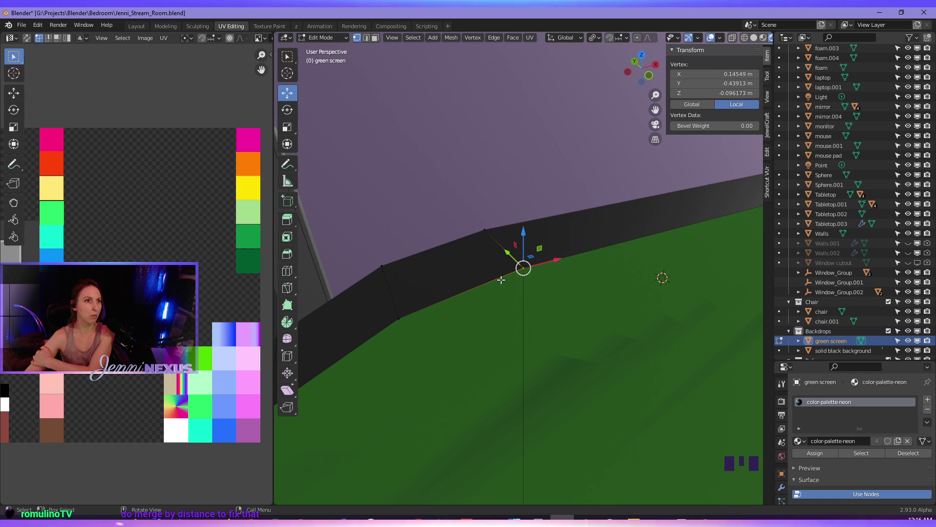
- Test-move the front corner vertex to check for a duplicate beneath it, cancelling the move and clearing the selection
click(524, 269)
click(523, 269)
click(523, 269)
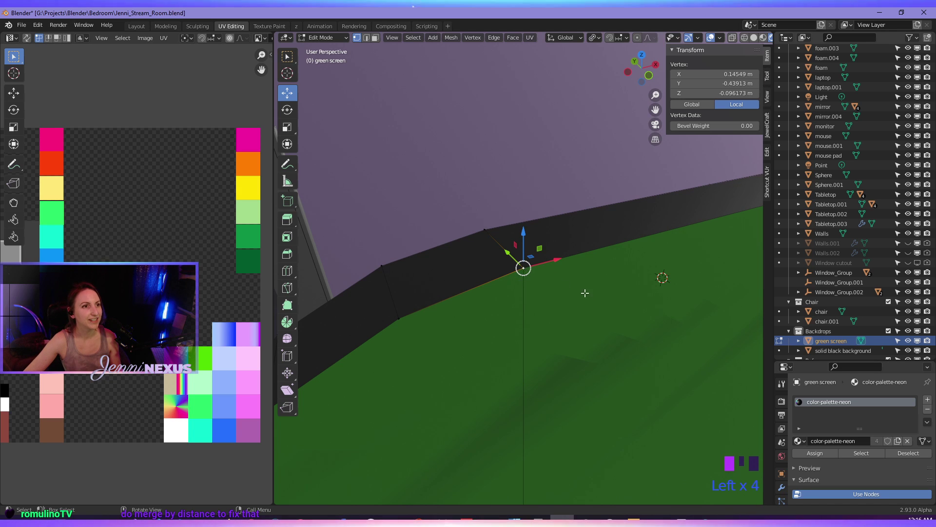
click(522, 268)
drag(539, 249, 491, 280)
right_click(491, 280)
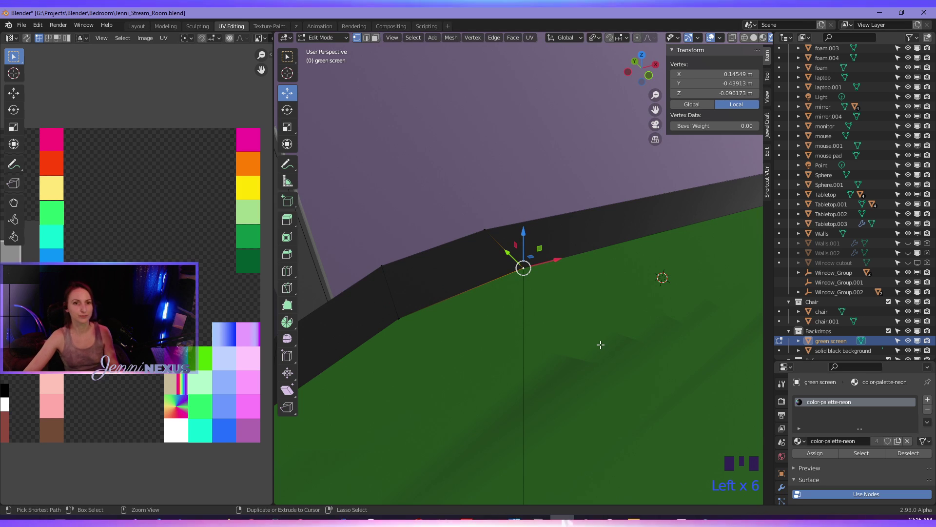
key(ctrl+z)
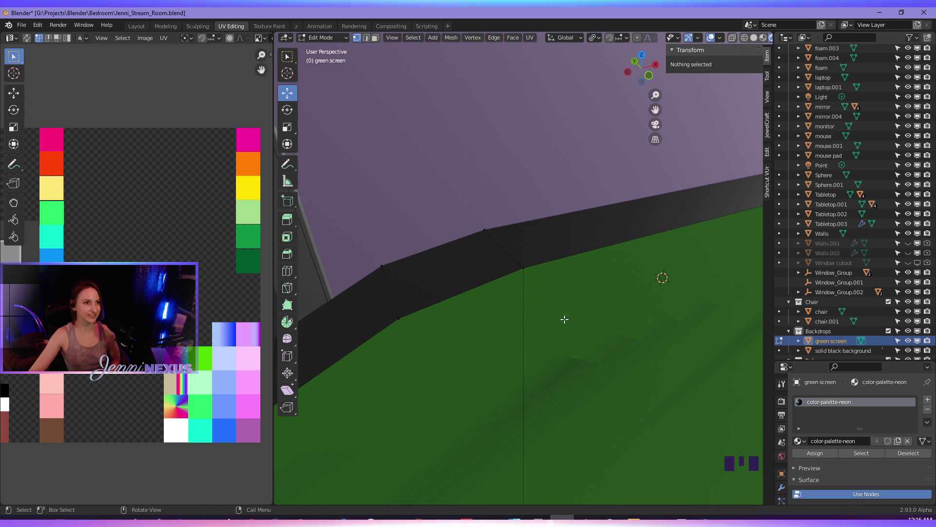
- Reselect the front corner vertex and test-move it from the other side of the backdrop, cancelling the move
click(542, 300)
mouse_move(541, 299)
middle_down()
mouse_move(551, 322)
mouse_move(476, 311)
mouse_move(568, 317)
mouse_move(546, 301)
middle_up()
click(522, 268)
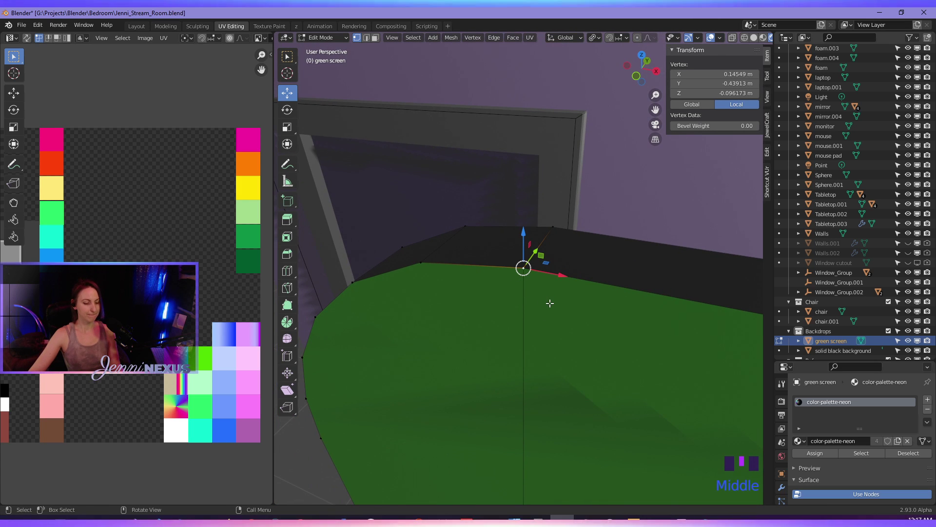
mouse_move(546, 263)
mouse_down()
mouse_move(529, 268)
mouse_move(546, 245)
mouse_up()
right_click(546, 245)
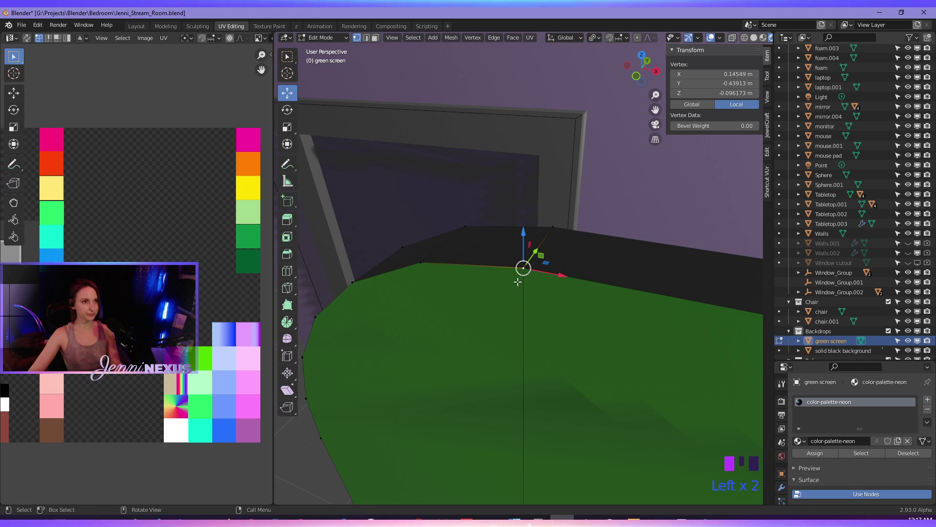
- Box-select the front corner's overlapping vertices and look through the split, normals and vertex commands for a merge option
drag(517, 282, 539, 261)
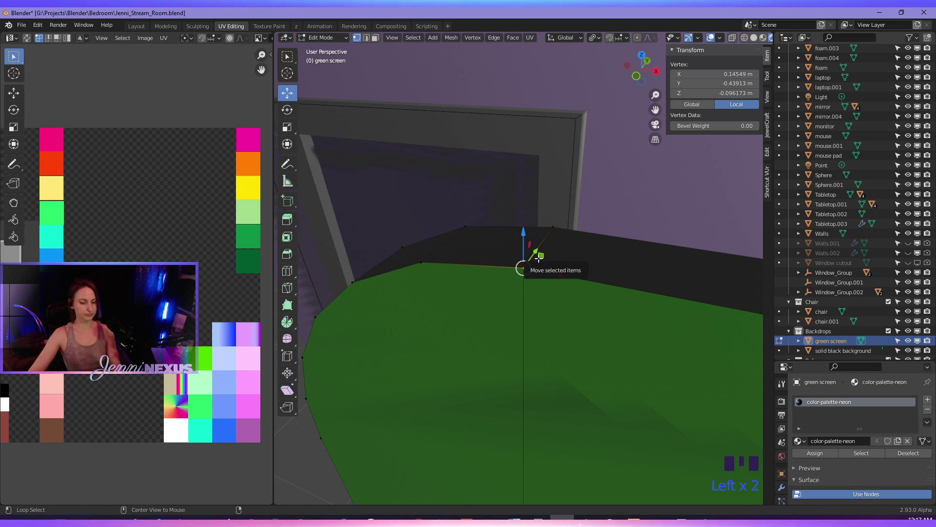
key(alt+m)
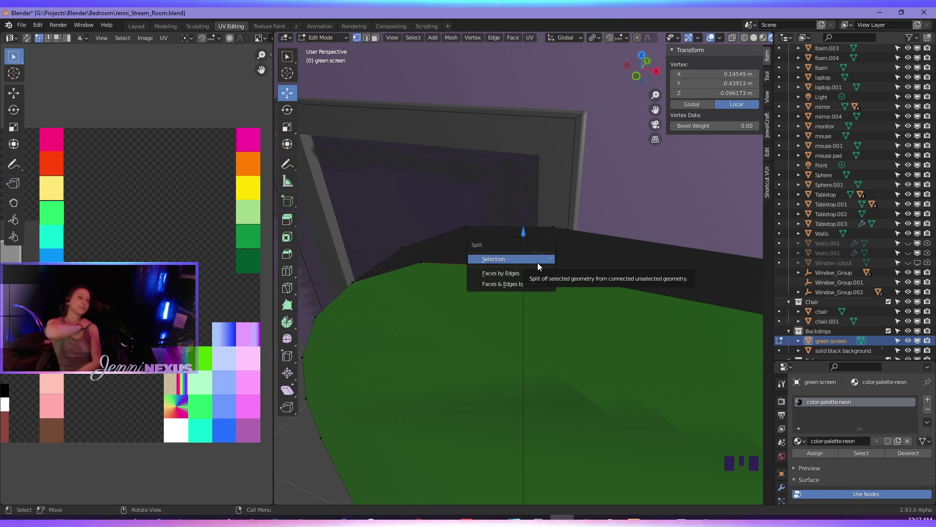
click(538, 263)
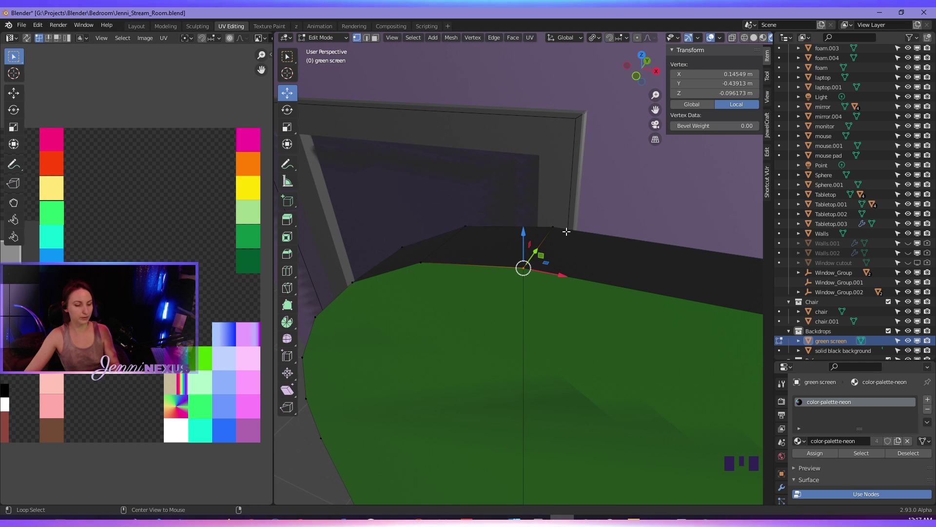
key(alt+m)
key(alt+n)
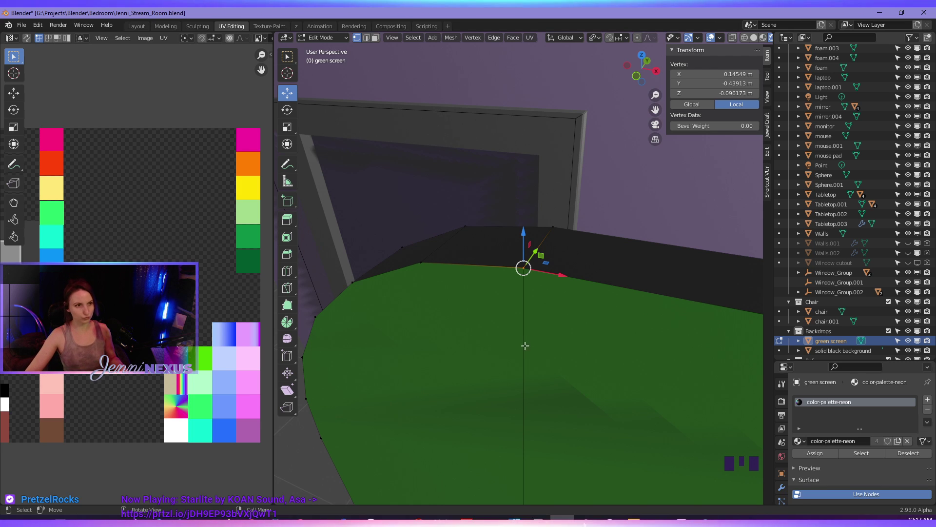
right_click(531, 302)
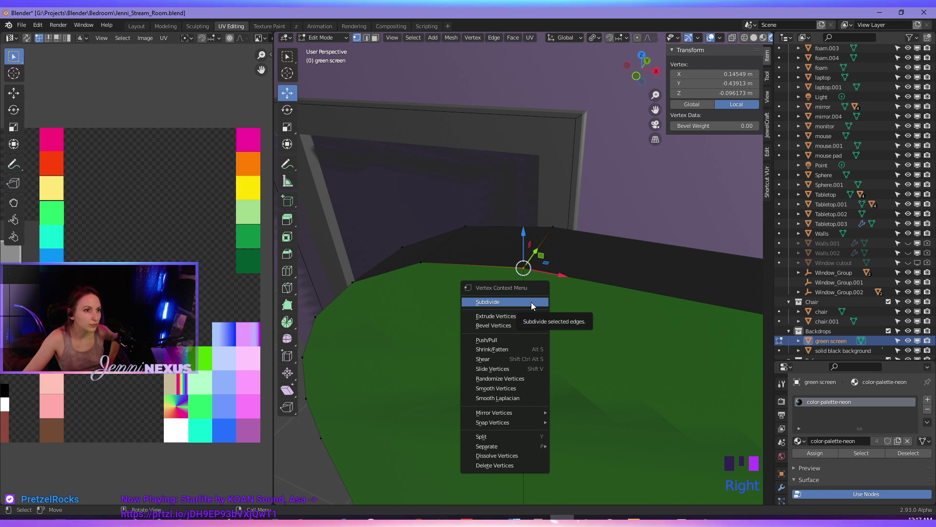
mouse_move(539, 423)
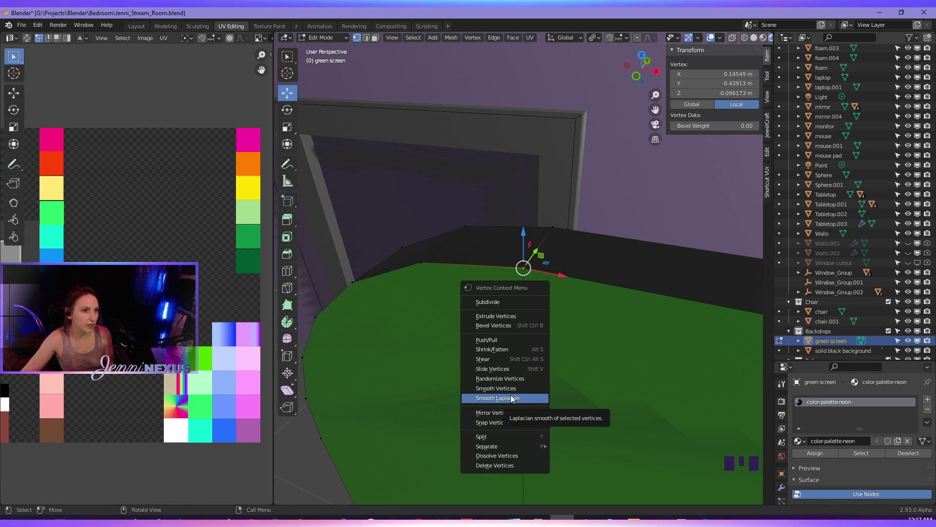
key(space)
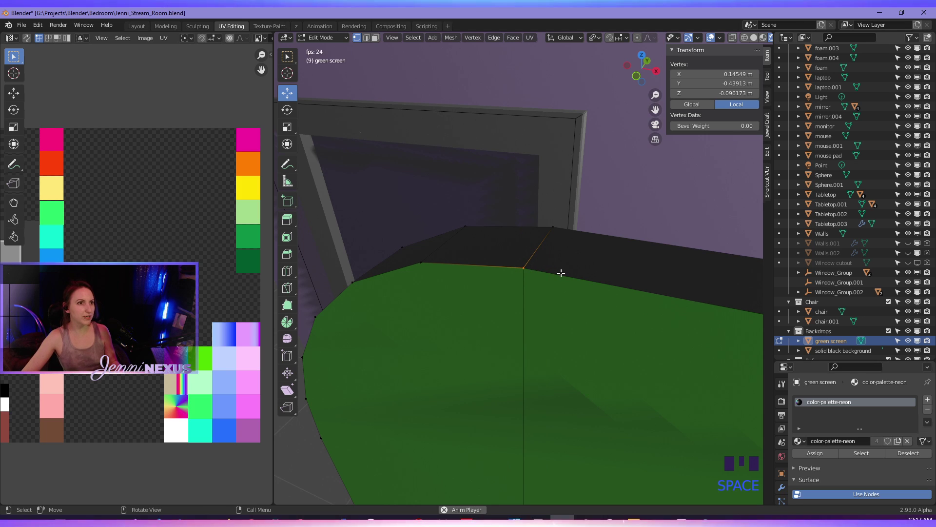
key(space)
key(space)
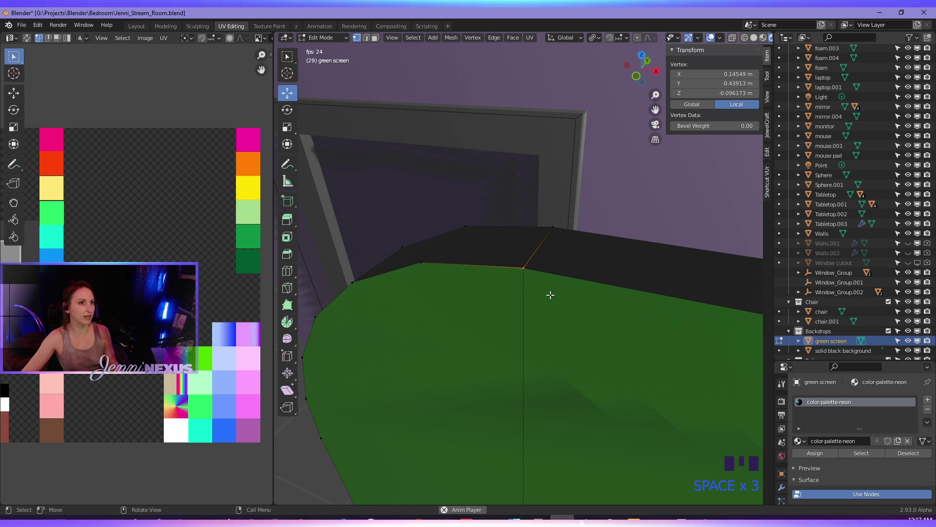
key(space)
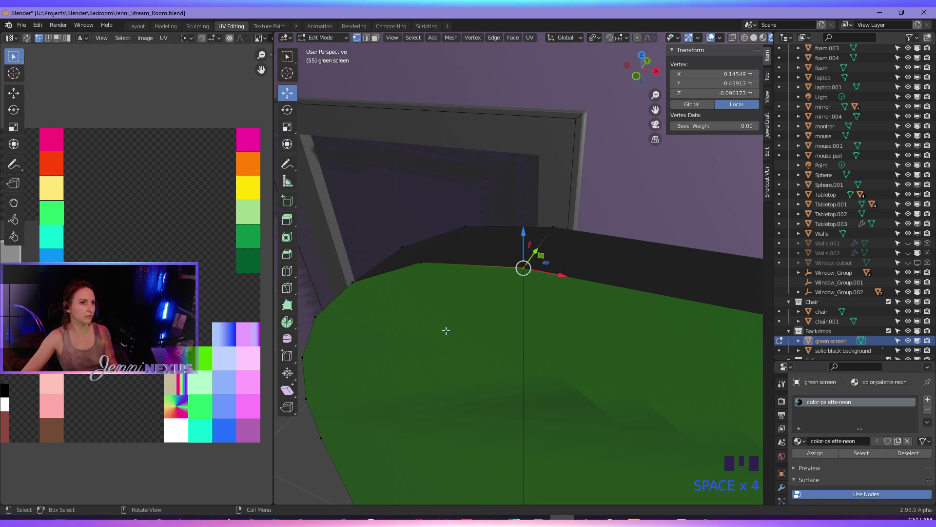
- Box-select the overlapping vertices at the front corner and merge them At Center
drag(506, 290, 517, 280)
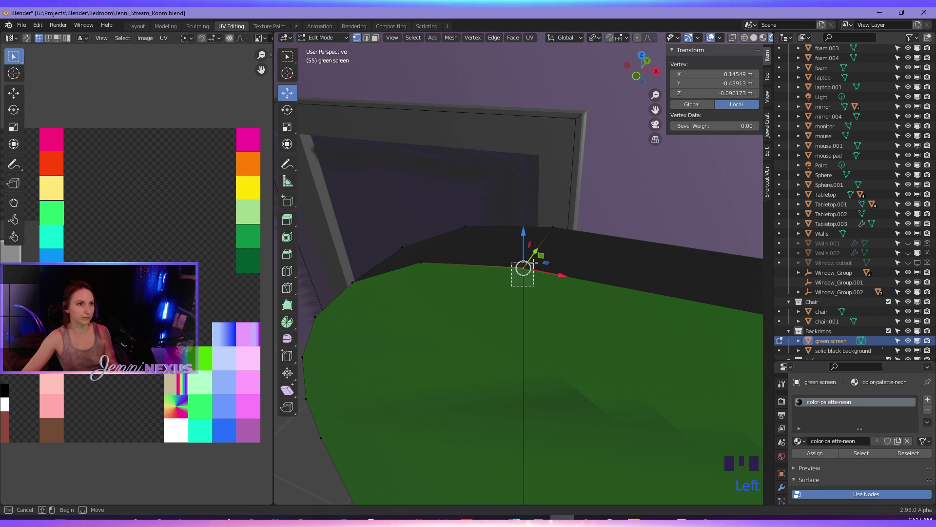
right_click(513, 288)
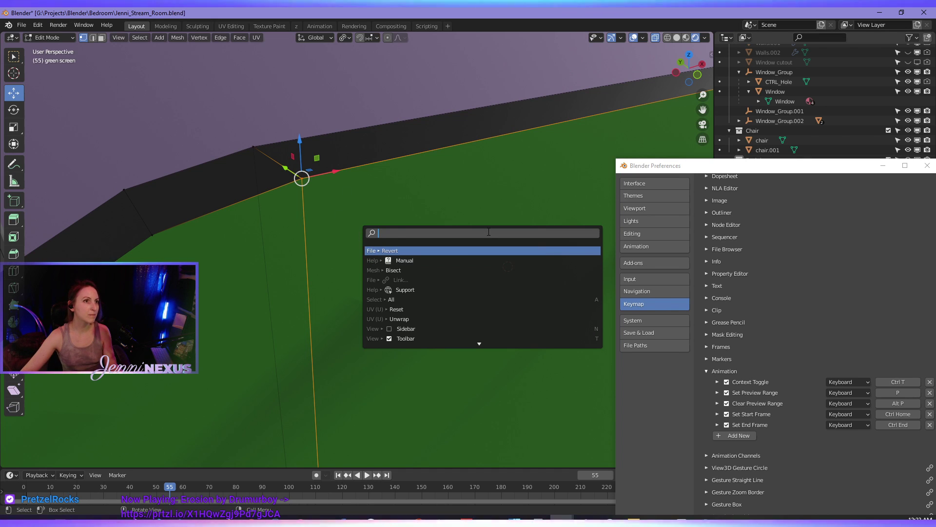
text(merge)
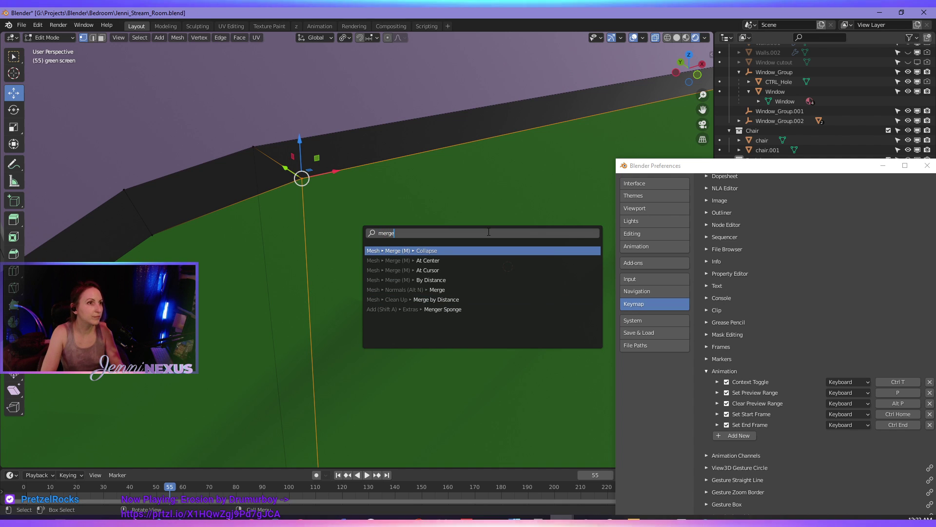
click(446, 259)
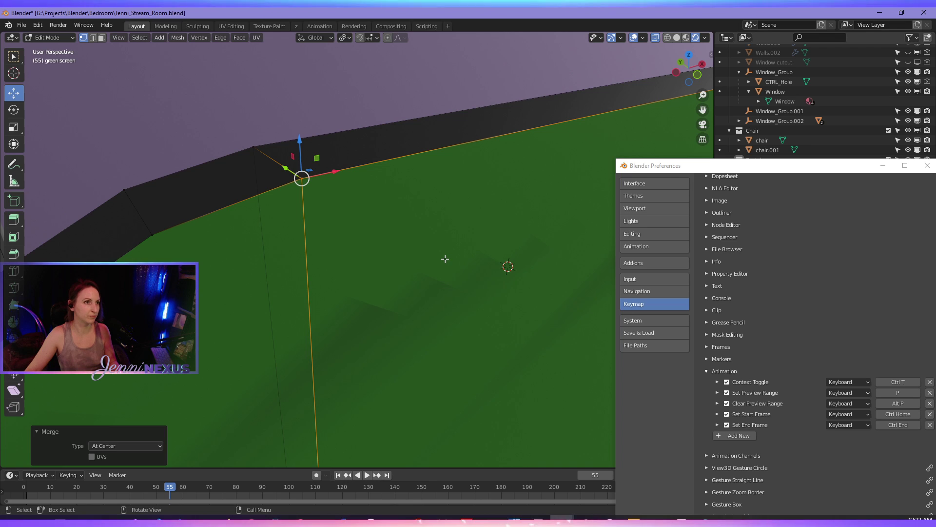
click(131, 449)
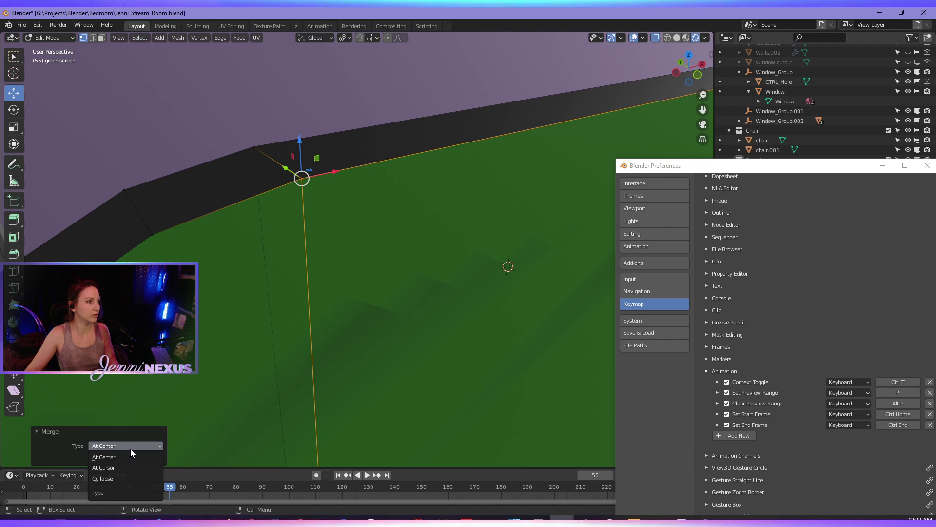
- Test-move the merged front corner vertex to check that all adjoining edges follow it, cancelling each move
scroll(293, 184, up, 2)
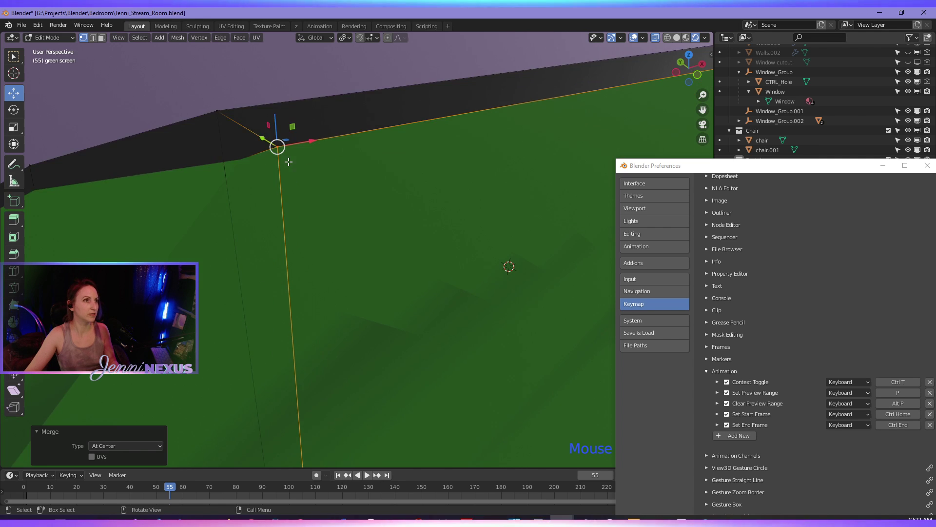
shift+middle_drag(288, 160, 309, 181)
scroll(309, 180, up, 4)
scroll(310, 181, down, 5)
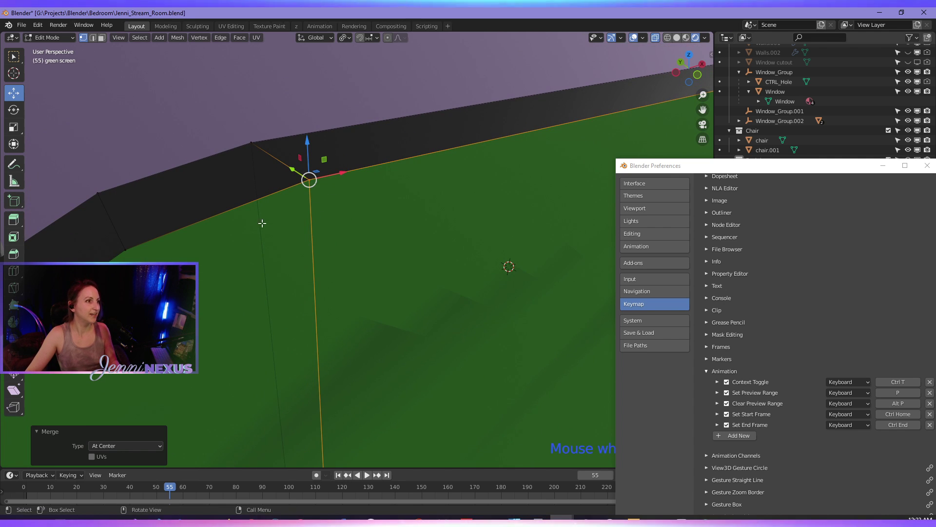
key(alt+a)
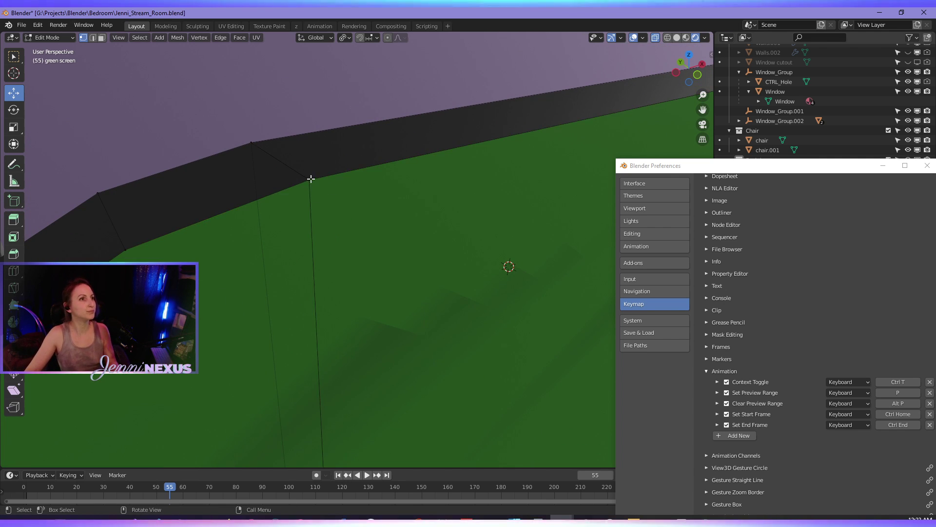
click(312, 179)
key(g)
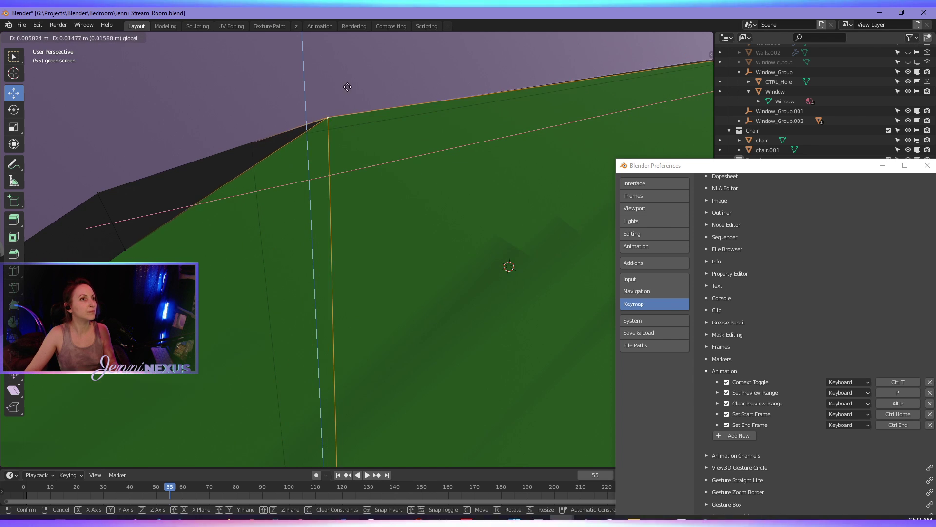
key(Escape)
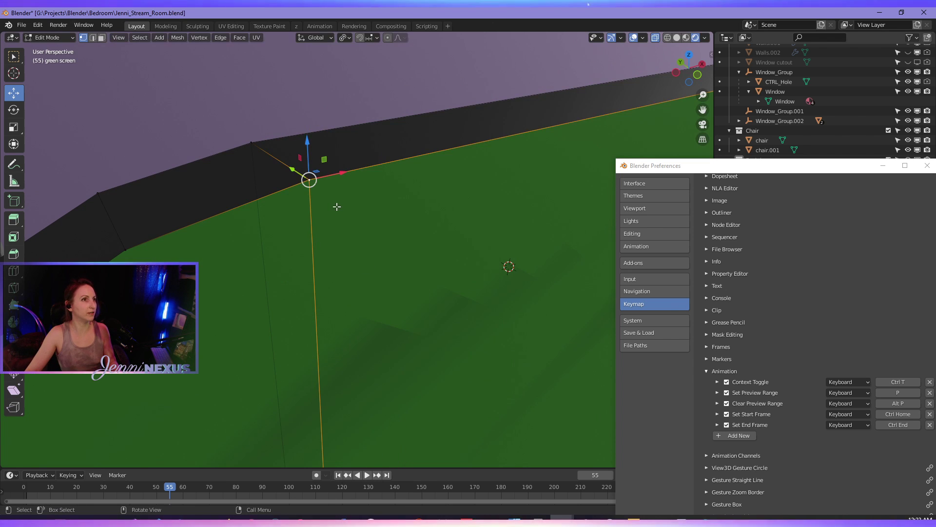
key(alt+a)
click(313, 183)
drag(324, 160, 346, 228)
key(Escape)
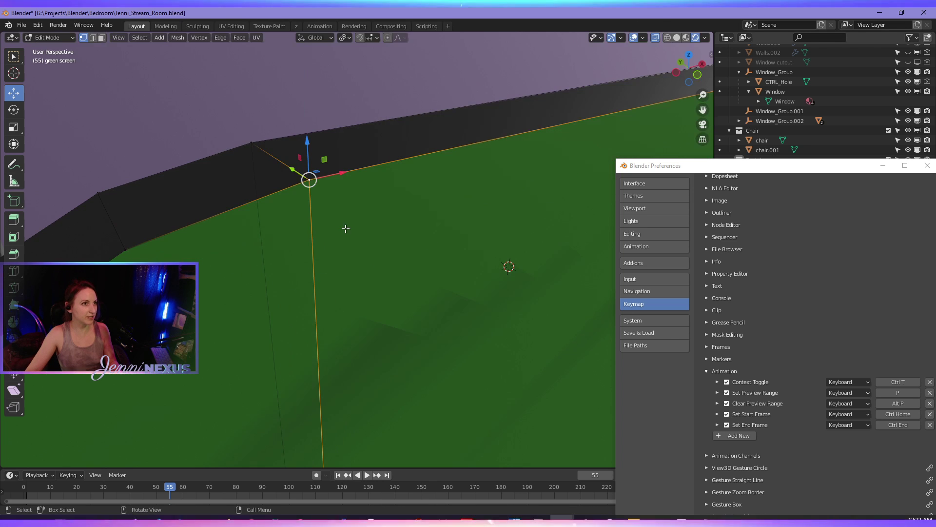
- Select the rear vertex at the same corner and test-move it to check for a duplicate, cancelling the move
mouse_move(244, 194)
middle_down()
mouse_move(263, 205)
mouse_move(243, 192)
middle_up()
drag(252, 85, 247, 111)
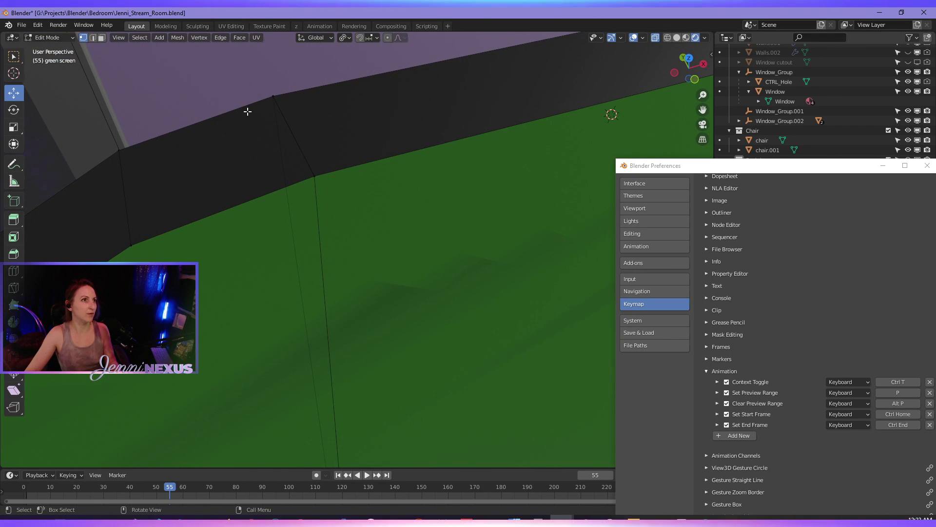
click(274, 90)
drag(287, 75, 405, 88)
right_click(405, 88)
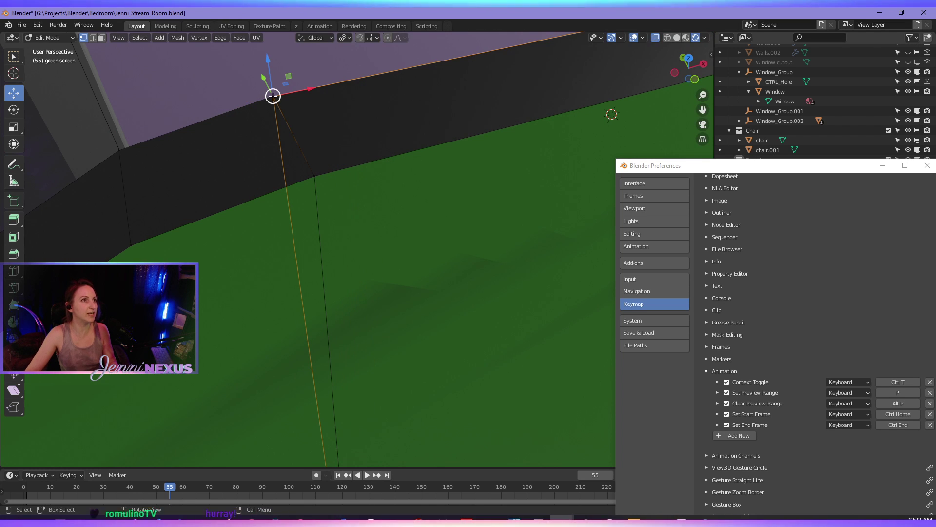
- Box-select the overlapping rear vertices at the green screen's top corner and merge them At Center
drag(241, 75, 302, 119)
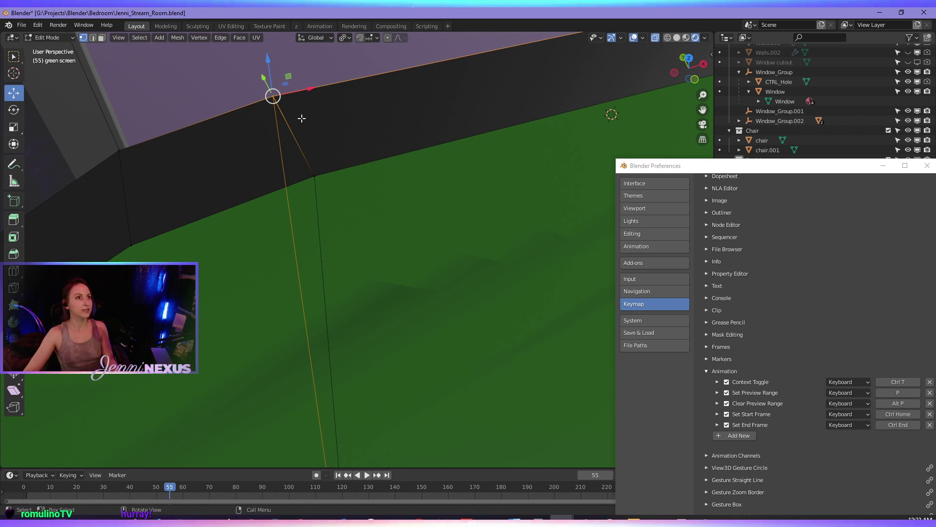
key(F3)
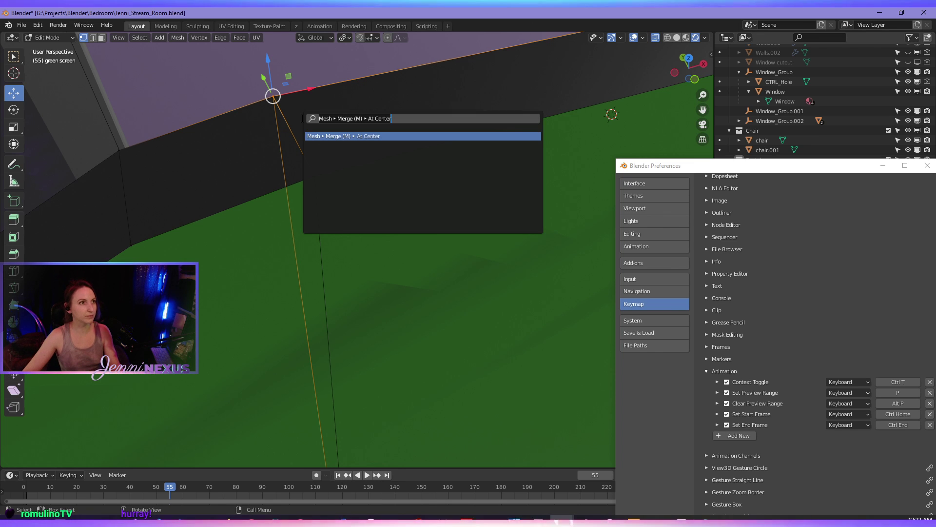
key(Return)
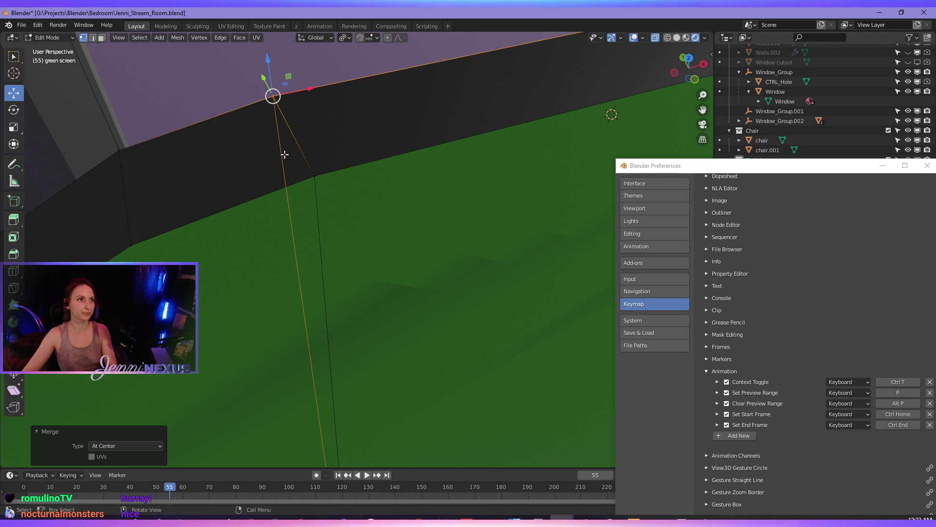
- Reselect the merged rear vertex and test-move it to check that its adjoining edges follow, cancelling the move
click(307, 107)
click(287, 97)
mouse_move(296, 77)
mouse_down()
mouse_move(351, 56)
mouse_move(448, 46)
mouse_move(294, 78)
mouse_up()
middle_drag(295, 81, 223, 238)
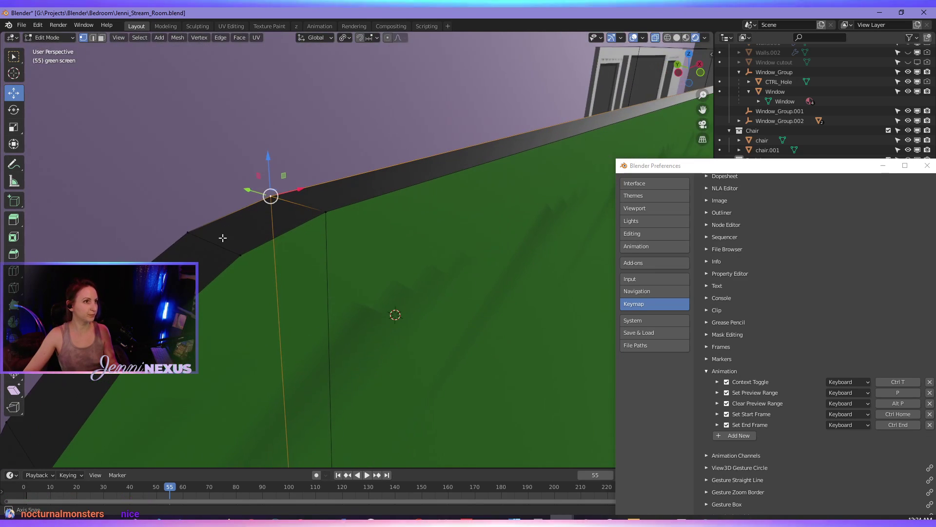
drag(284, 177, 395, 144)
right_click(396, 143)
scroll(277, 289, down, 2)
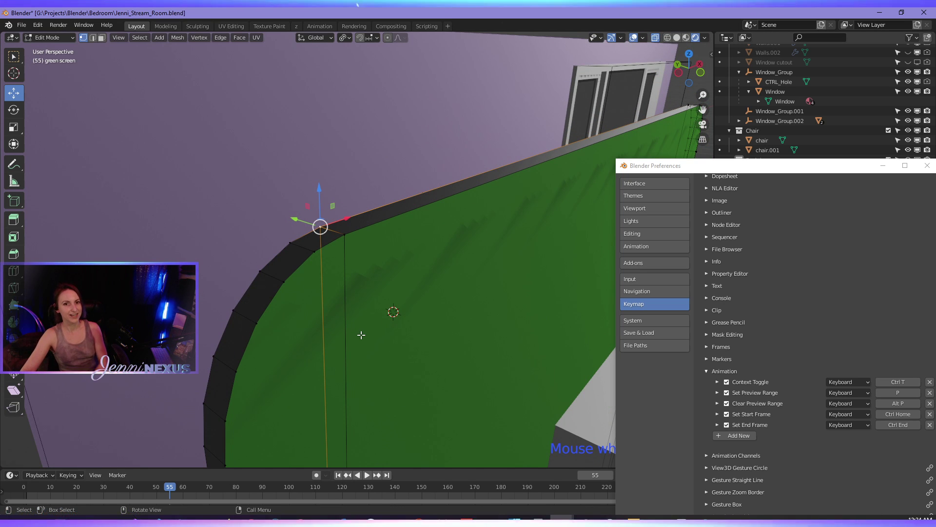
- Box-select the overlapping front vertices at the opposite top corner of the green screen and merge them At Center
middle_drag(361, 335, 185, 319)
scroll(336, 289, up, 4)
middle_drag(336, 288, 287, 269)
drag(241, 258, 263, 245)
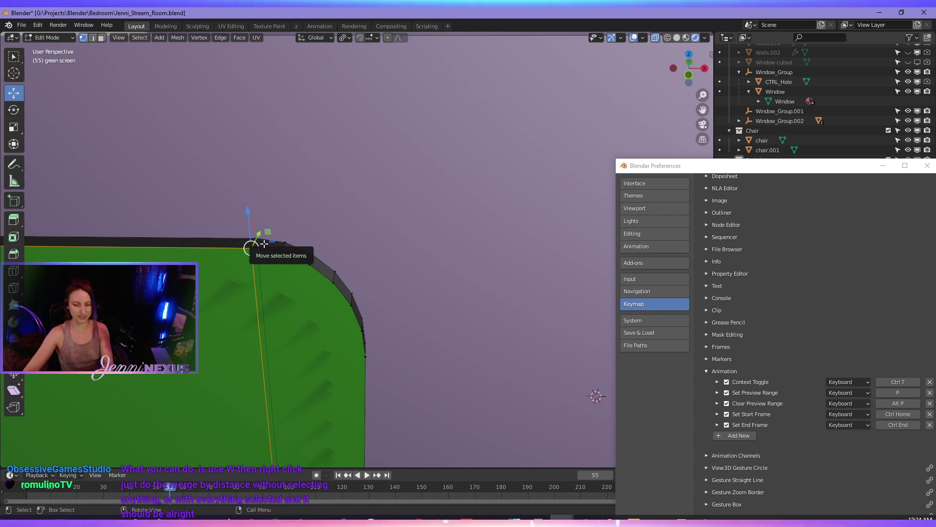
key(KP_Decimal)
scroll(333, 268, down, 1)
scroll(383, 270, down, 2)
shift+middle_drag(380, 263, 326, 263)
shift+middle_drag(374, 219, 366, 301)
click(364, 301)
drag(302, 271, 329, 238)
key(F3)
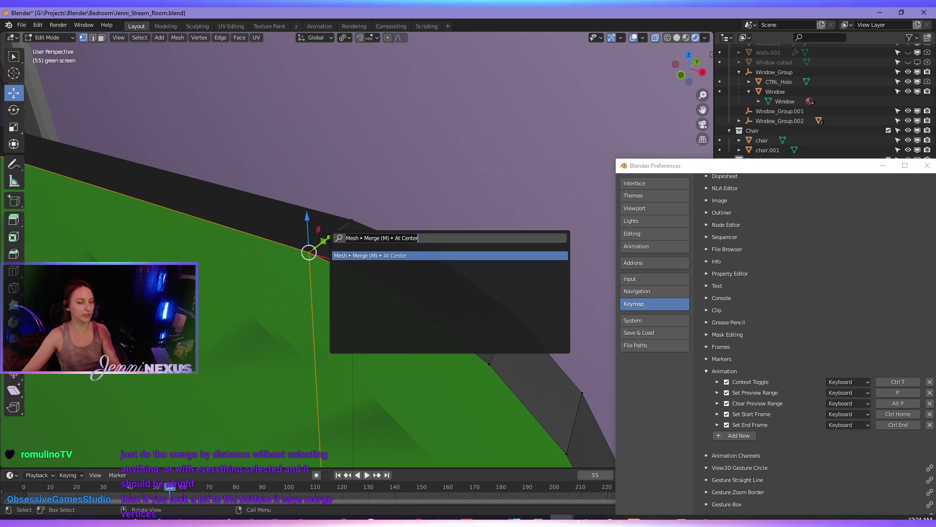
key(Return)
- Box-select the rear vertices of this top corner and look up the Merging Vertices hotkey in the Blender manual in the browser
click(344, 209)
drag(342, 204, 367, 232)
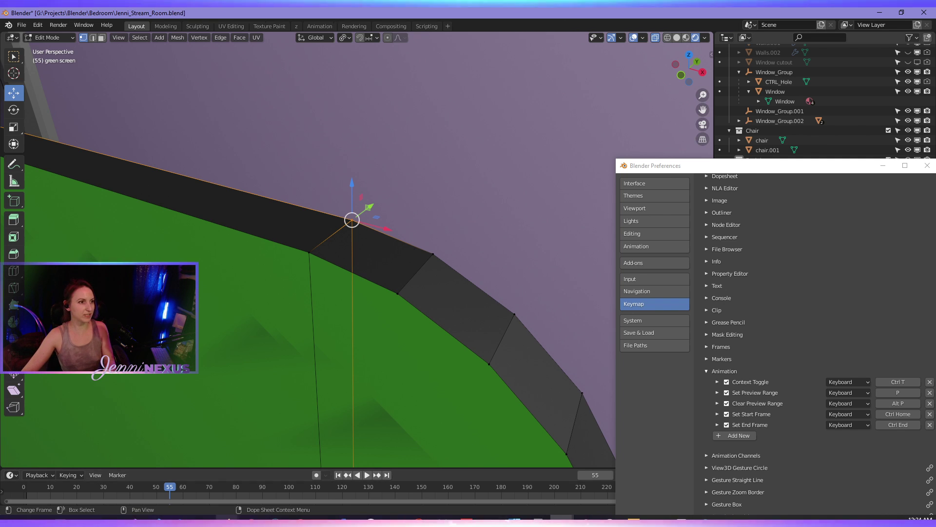
mouse_move(227, 521)
click(377, 490)
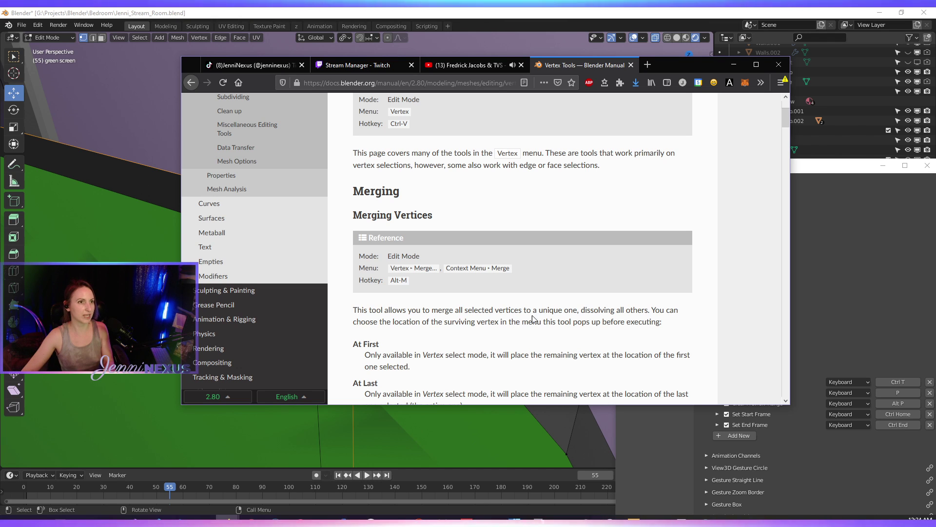
drag(389, 280, 413, 292)
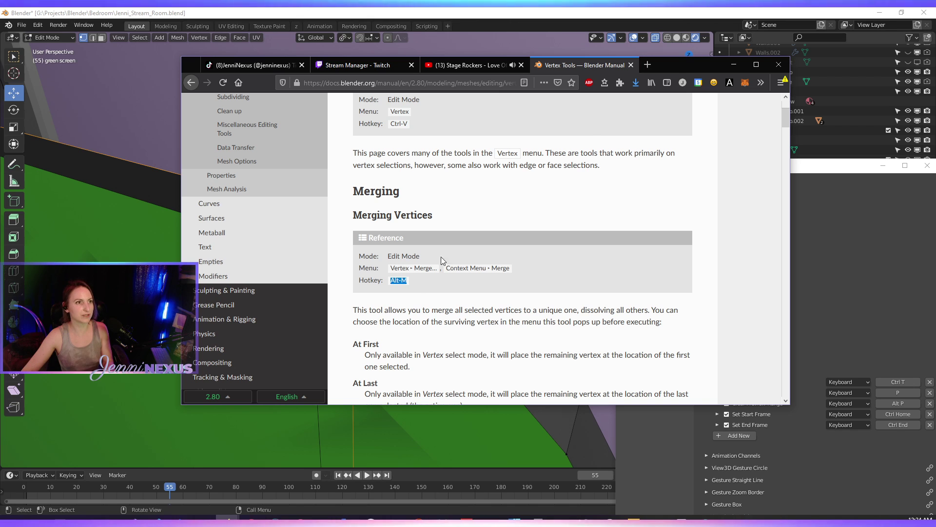
click(732, 64)
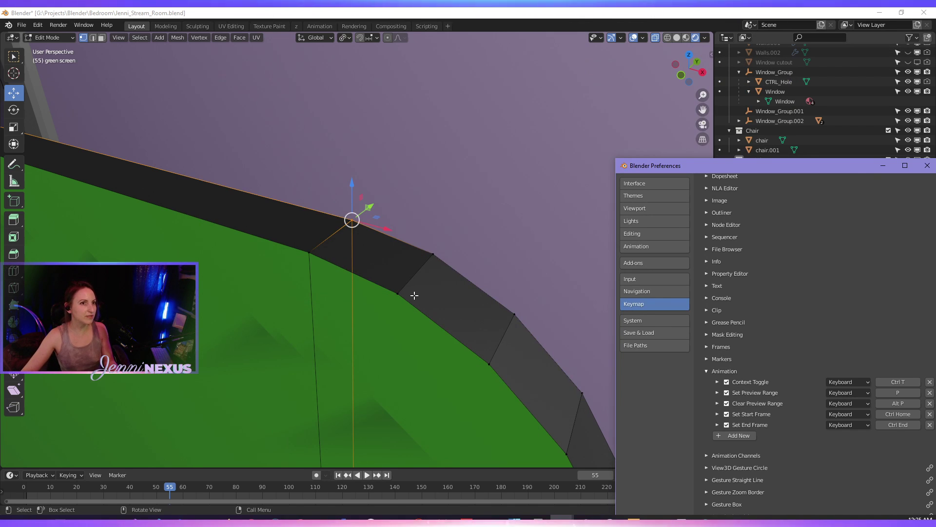
- Undo a test move of the rear vertex, box-select all overlapping vertices at that point and merge them At Center
middle_drag(414, 295, 403, 295)
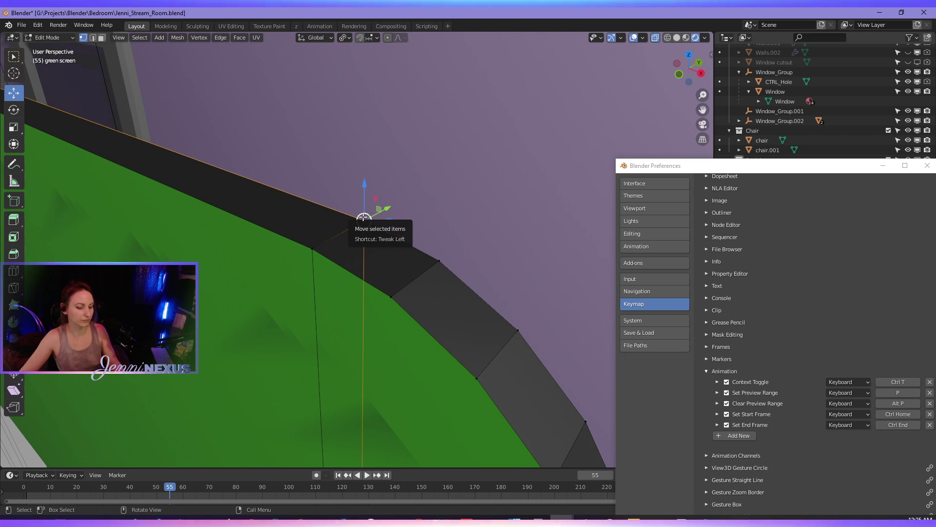
drag(363, 218, 310, 168)
key(ctrl+z)
drag(414, 196, 346, 235)
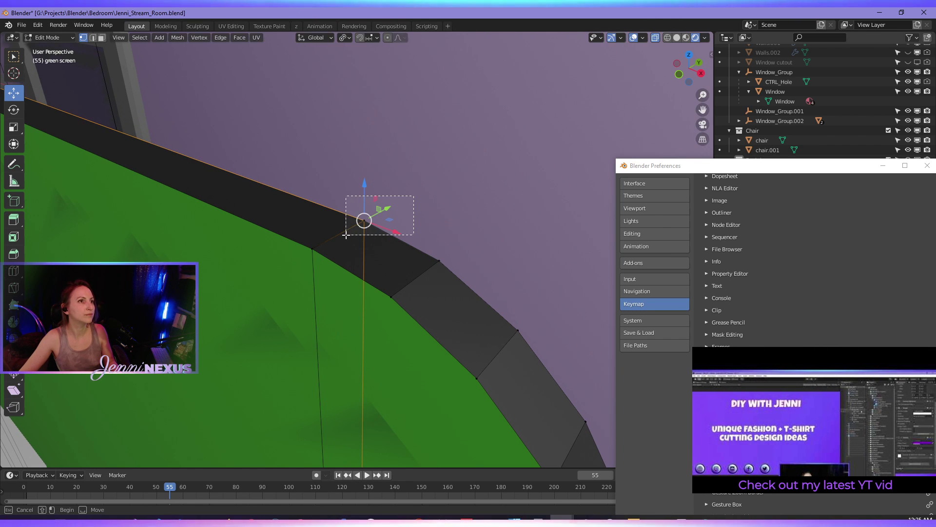
right_click(365, 227)
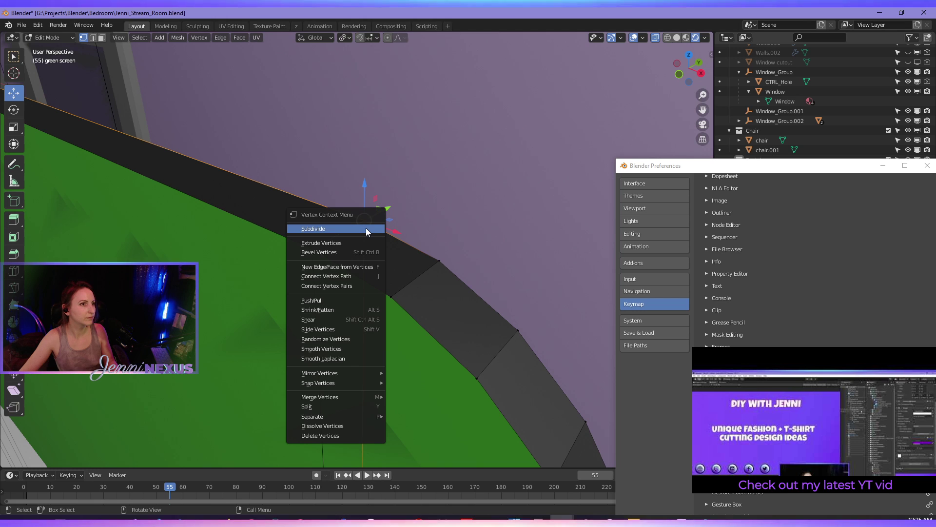
mouse_move(360, 401)
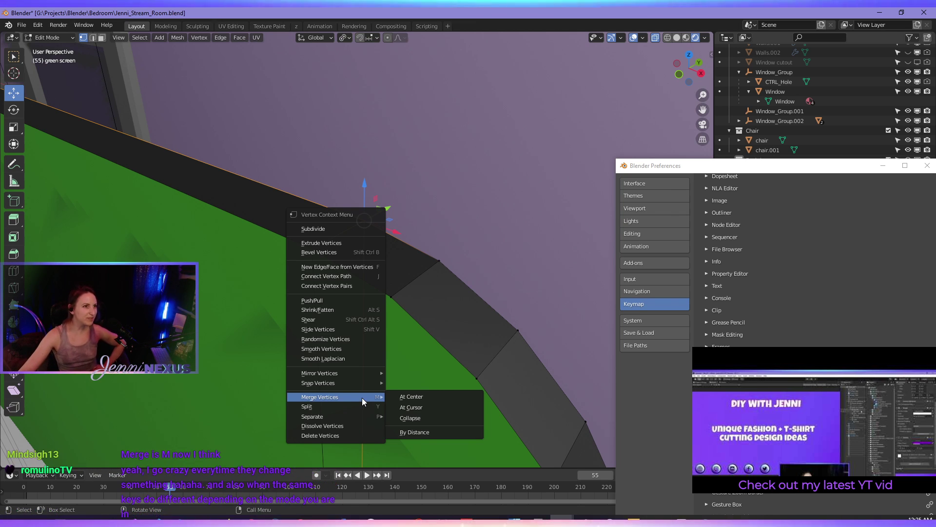
click(428, 398)
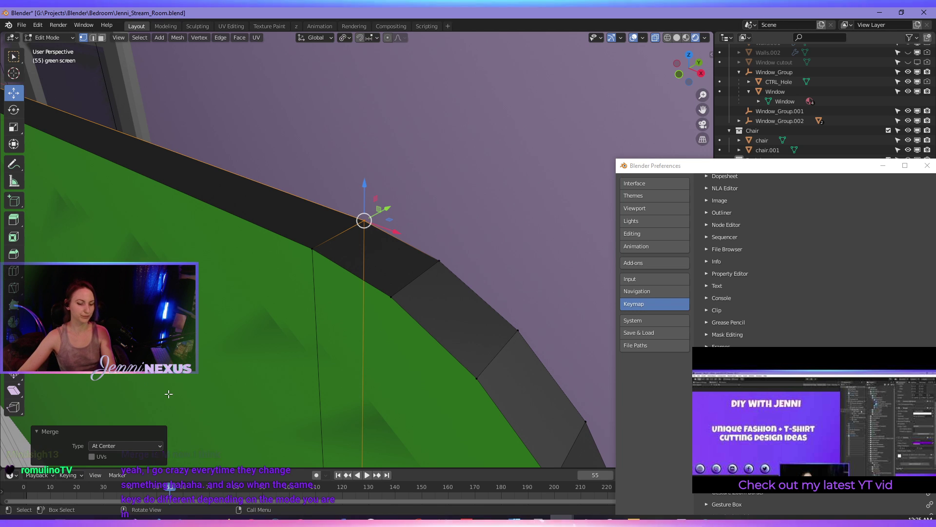
- Test-move the merged rear and front vertices of this top corner to check their connected edges, cancelling each move
click(424, 211)
click(377, 223)
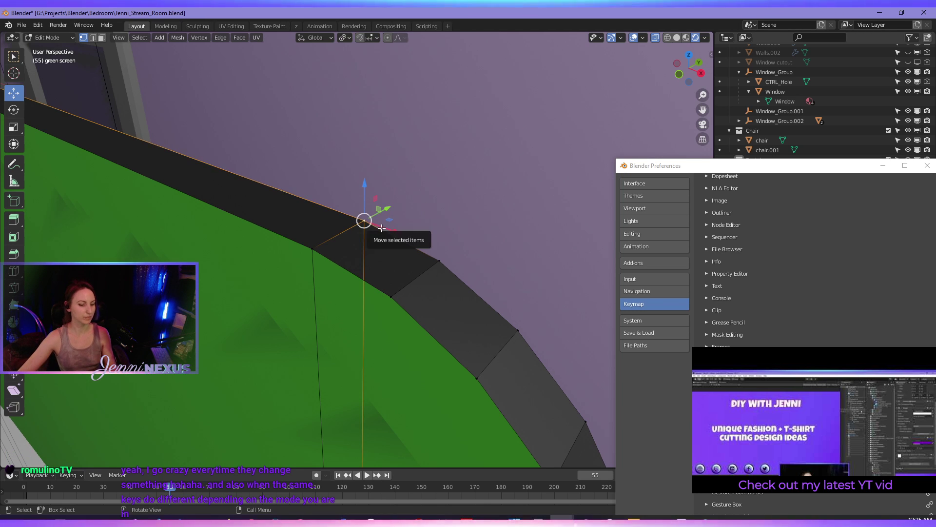
key(g)
right_click(393, 161)
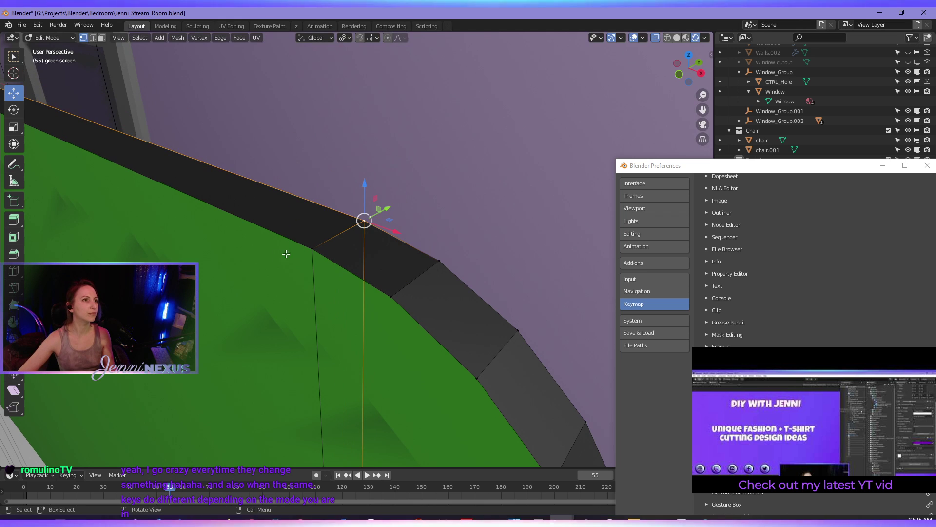
click(313, 250)
key(g)
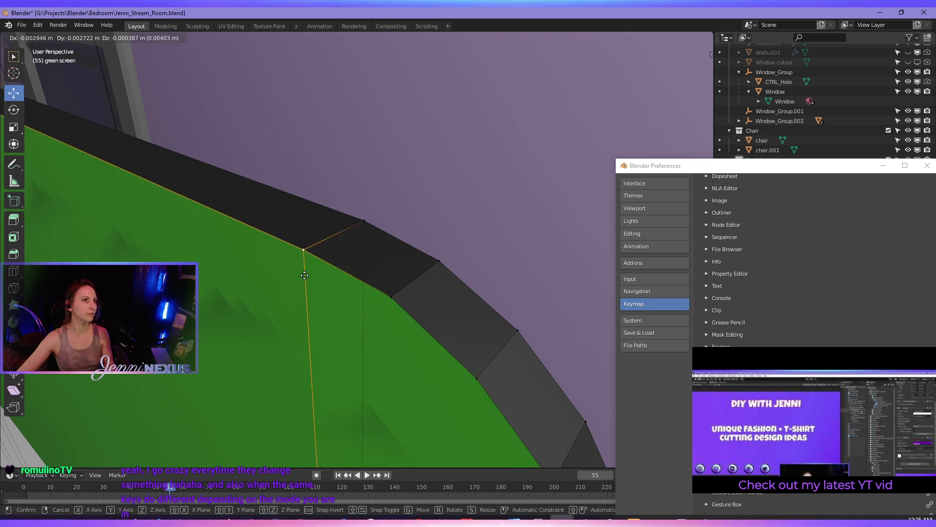
right_click(305, 279)
- Box-select the overlapping front vertices where the bottom edge meets the rounded corner below and merge them At Center
scroll(300, 291, down, 6)
scroll(309, 338, down, 5)
scroll(323, 396, up, 1)
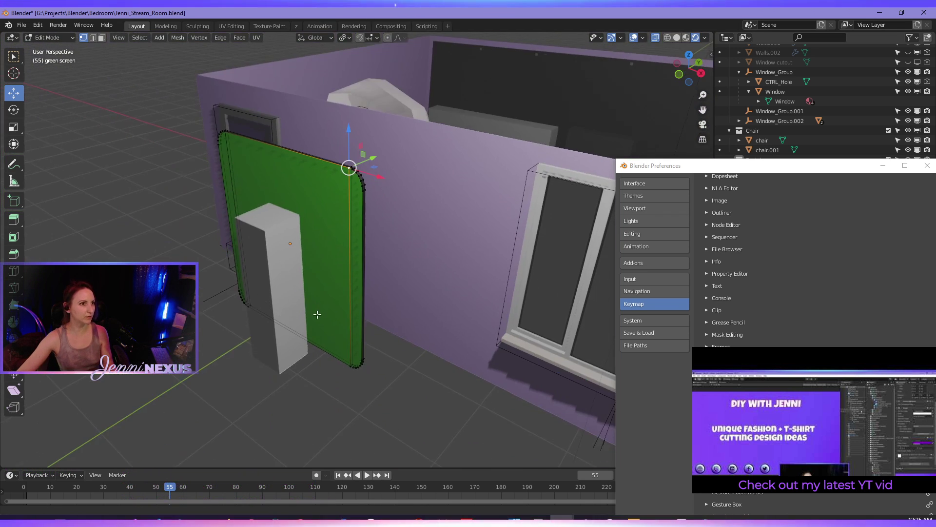
scroll(361, 395, up, 3)
click(353, 405)
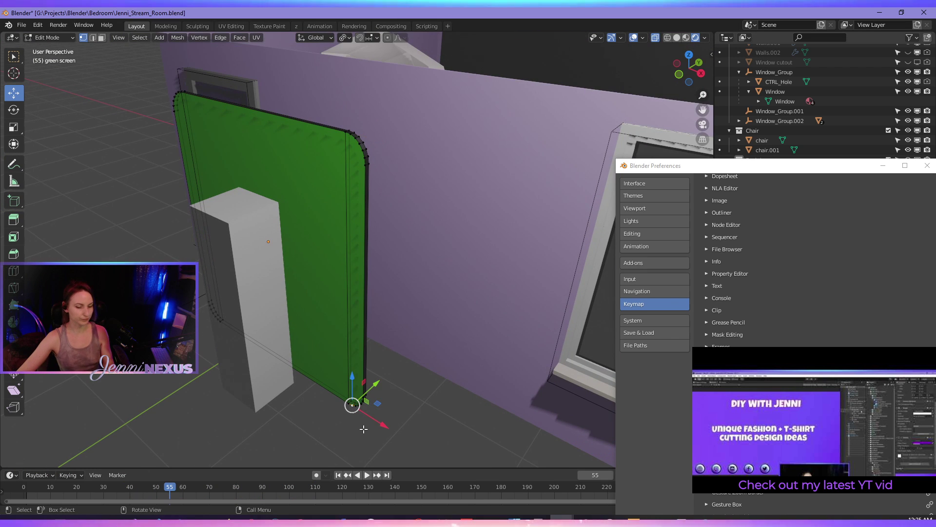
key(KP_Decimal)
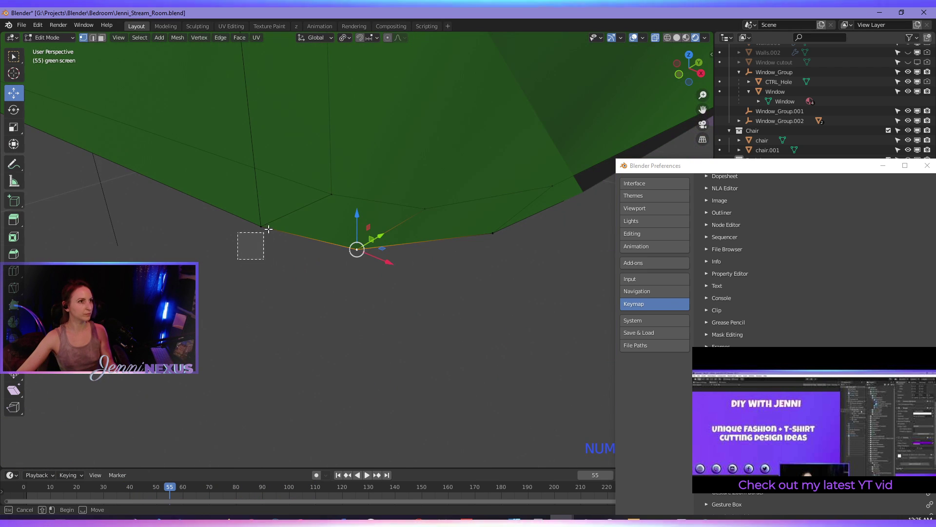
shift+click(261, 225)
right_click(268, 256)
mouse_move(269, 257)
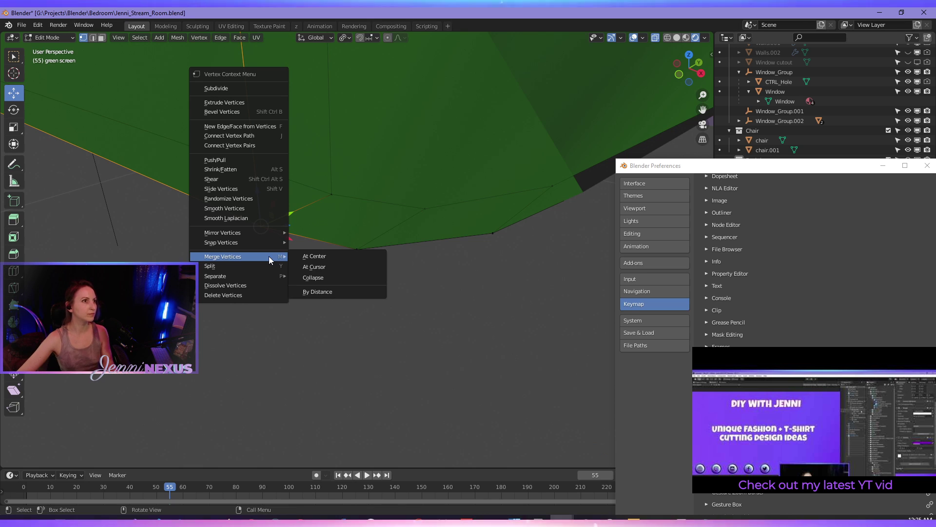
click(302, 255)
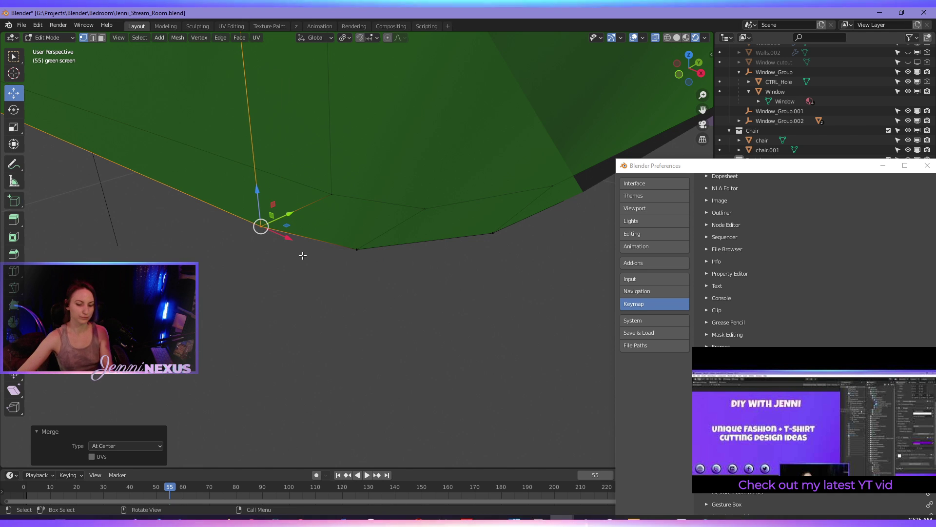
- Box-select the matching rear vertices at the same bottom corner and merge them At Center
drag(321, 182, 347, 208)
right_click(330, 198)
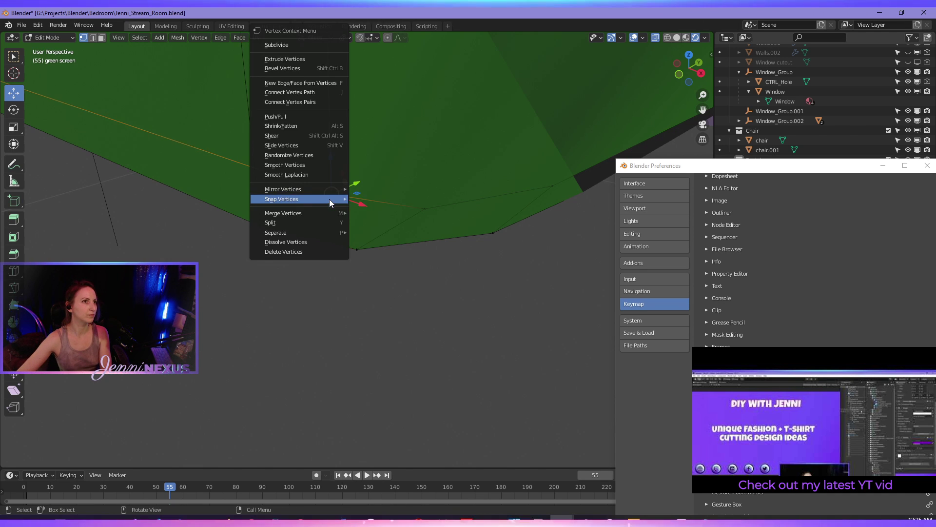
mouse_move(330, 199)
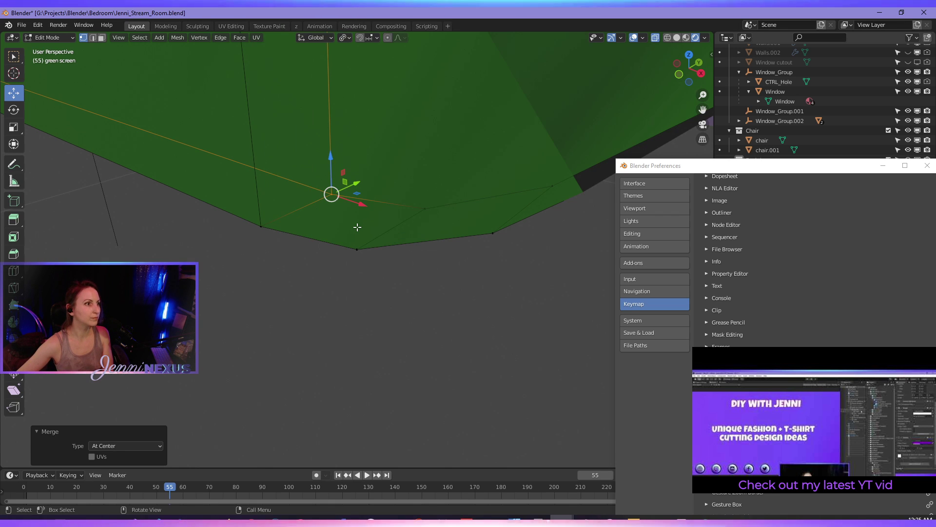
- Test-move the merged front and rear vertices of the bottom corner to check their connected edges, cancelling each move
click(262, 227)
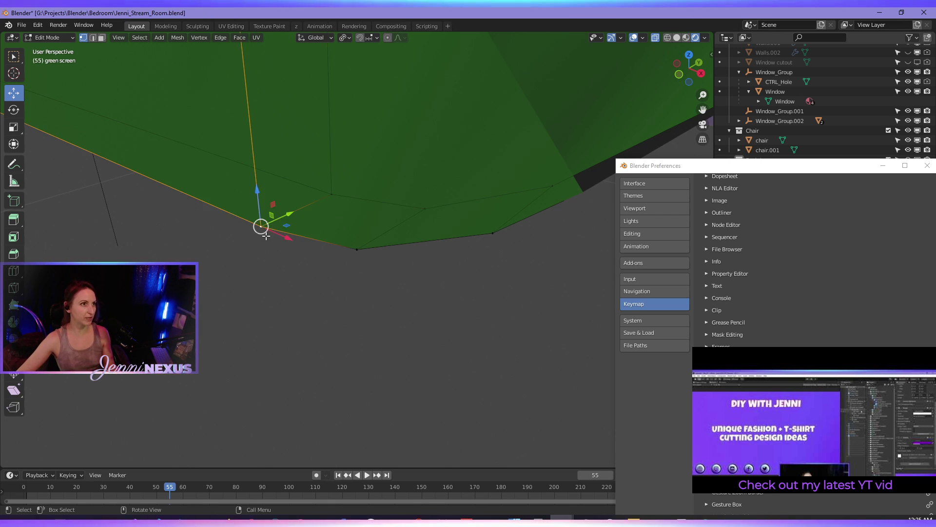
key(g)
right_click(292, 309)
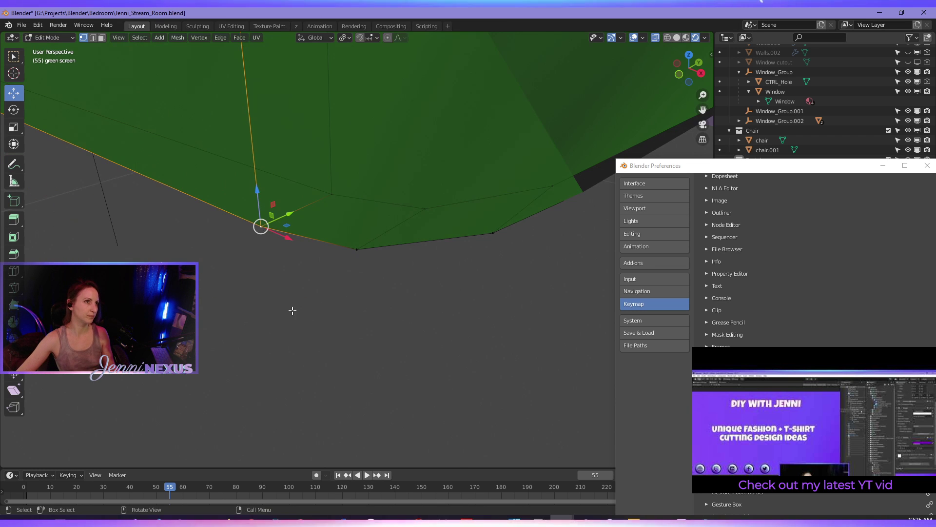
click(347, 194)
key(g)
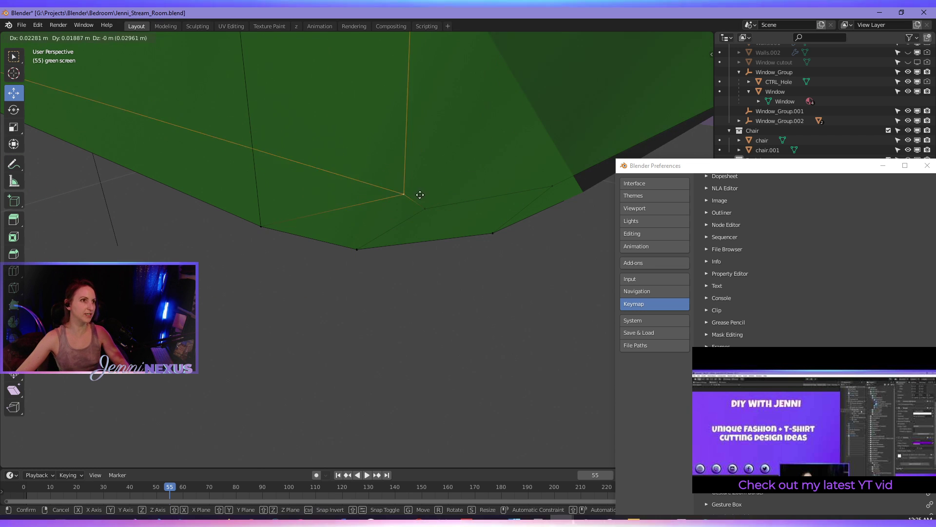
right_click(418, 221)
- Bring the opposite bottom corner of the green screen into view and minimize the Preferences window covering the workspace
scroll(372, 259, down, 5)
scroll(370, 260, down, 8)
middle_drag(468, 302, 414, 376)
drag(781, 176, 577, 171)
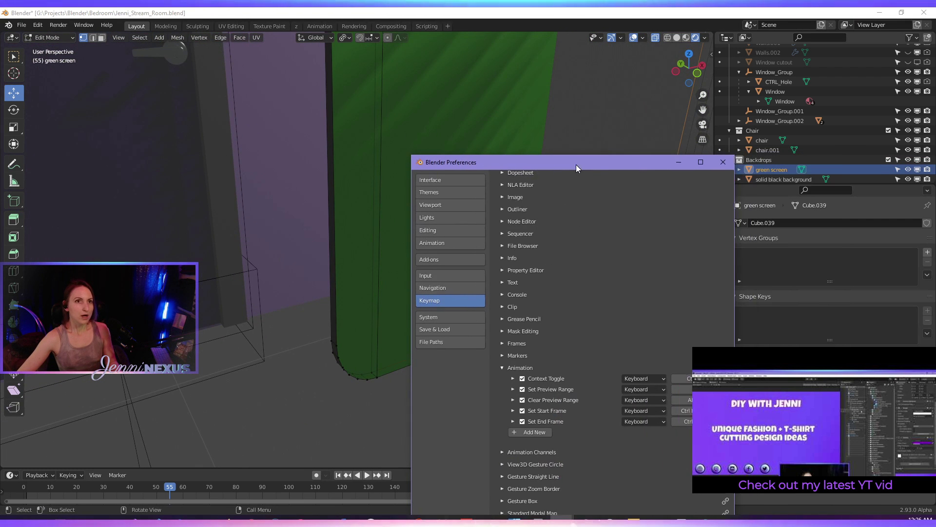
click(682, 166)
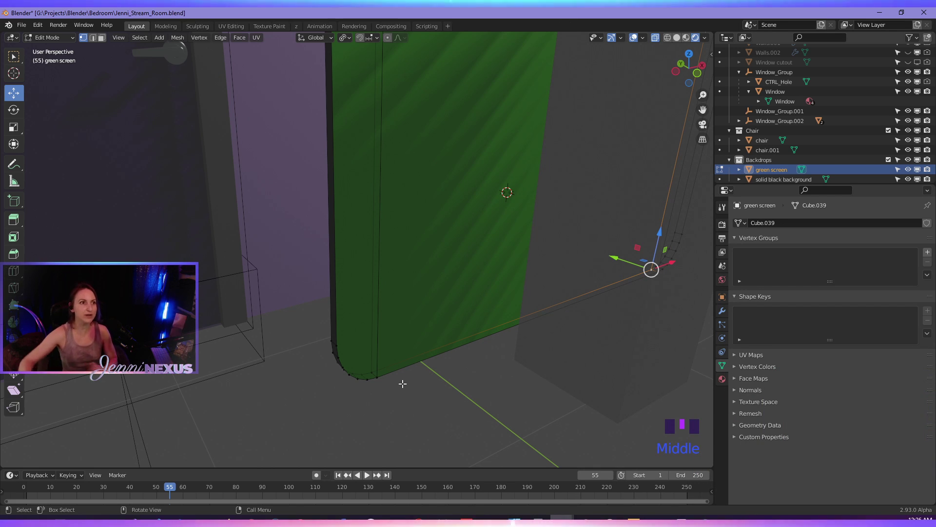
- Select the front vertex where the bottom edge meets the opposite rounded corner and focus on it for merging
scroll(415, 395, up, 3)
shift+middle_drag(395, 408, 390, 334)
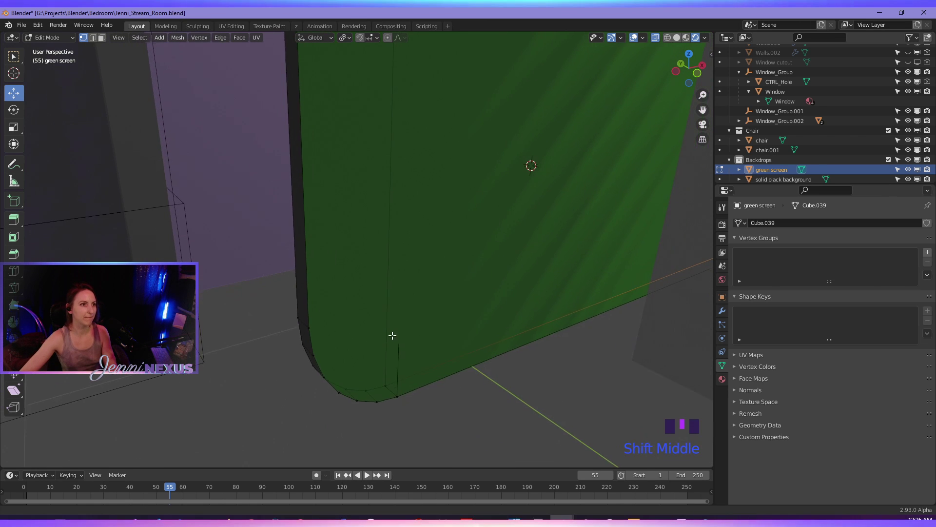
click(397, 396)
scroll(400, 420, up, 3)
shift+middle_drag(400, 418, 397, 332)
key(KP_Decimal)
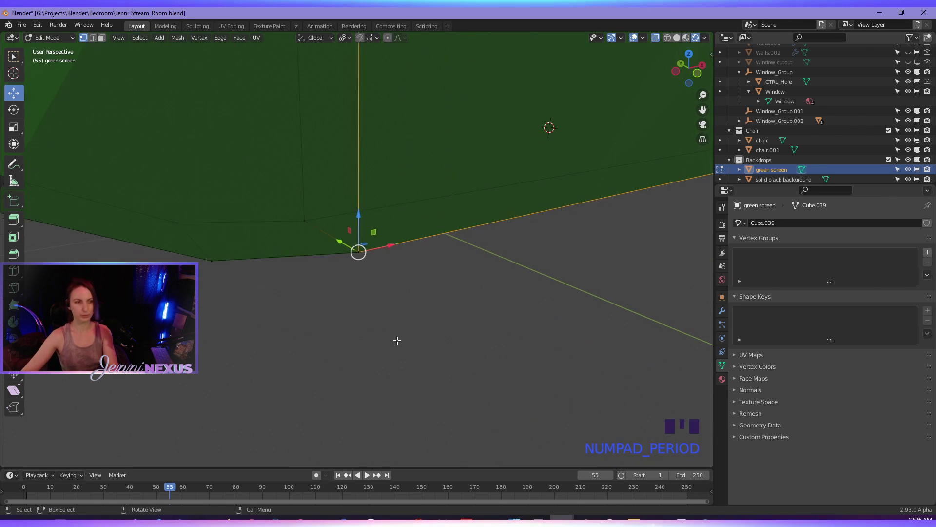
shift+middle_drag(370, 274, 420, 311)
middle_drag(420, 311, 430, 326)
click(430, 326)
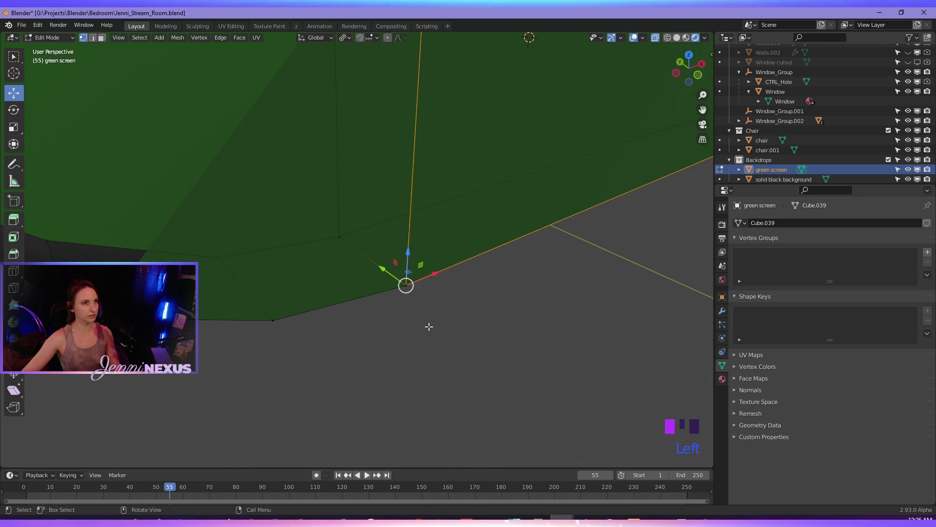
click(418, 291)
key(g)
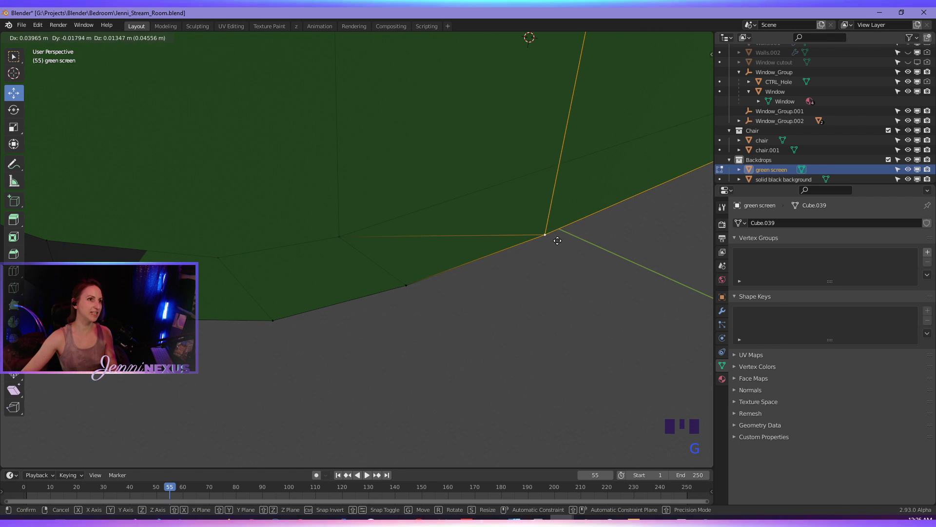
key(Escape)
- Merge the overlapping vertices at center at both the outer and the inner point of the green screen's bottom corner
click(458, 284)
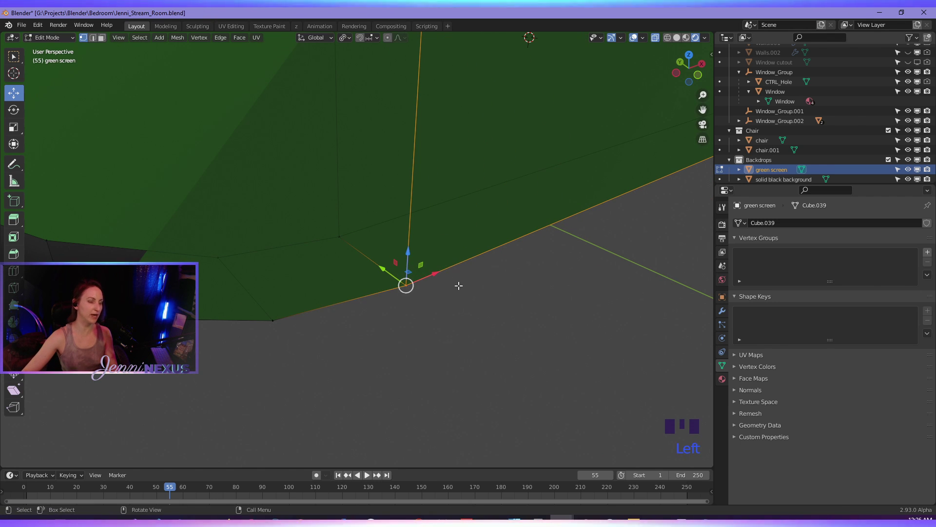
key(m)
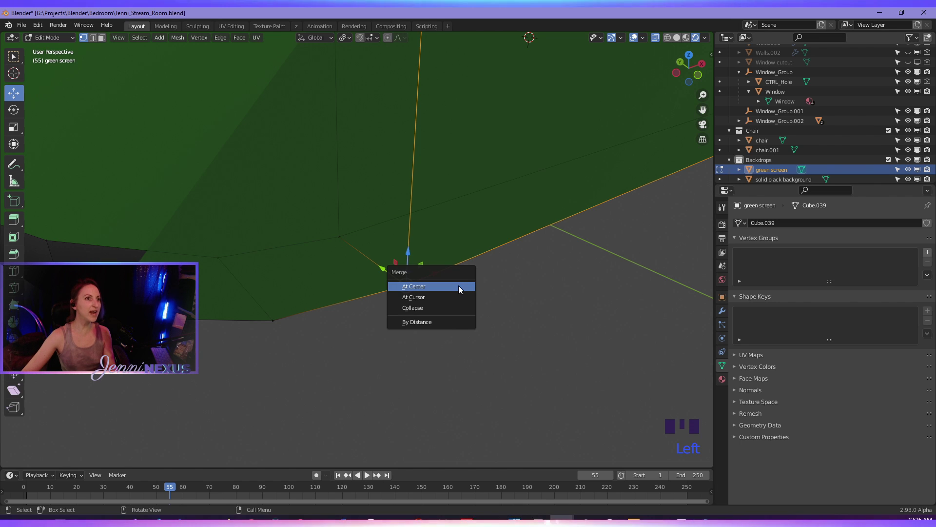
click(458, 285)
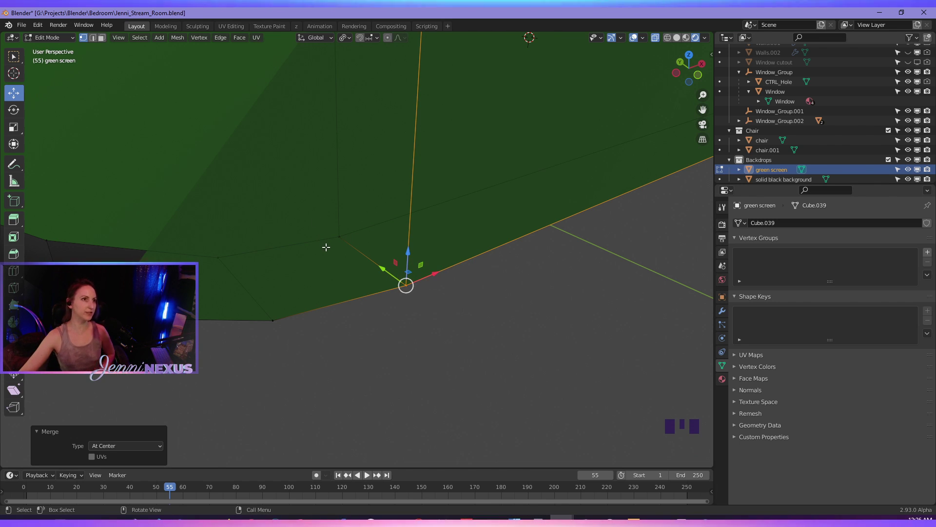
drag(328, 247, 362, 217)
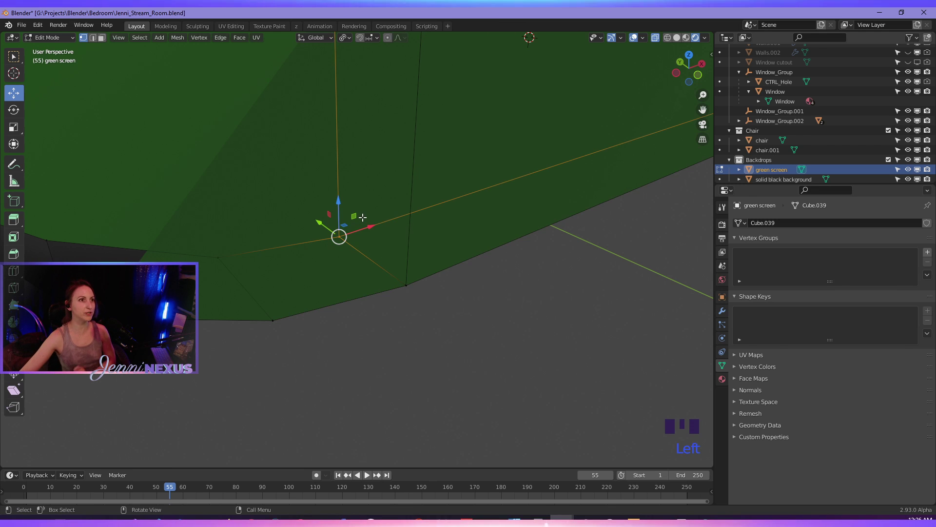
key(m)
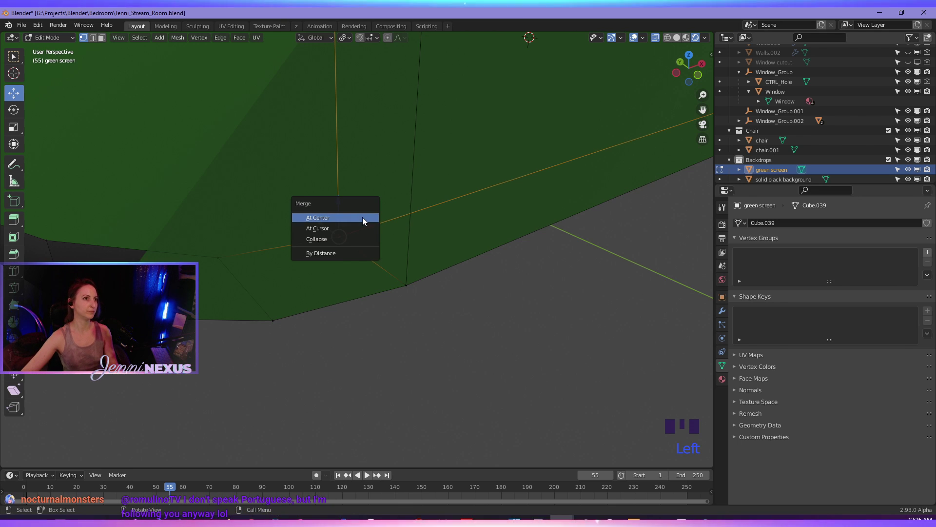
click(362, 218)
scroll(362, 217, down, 2)
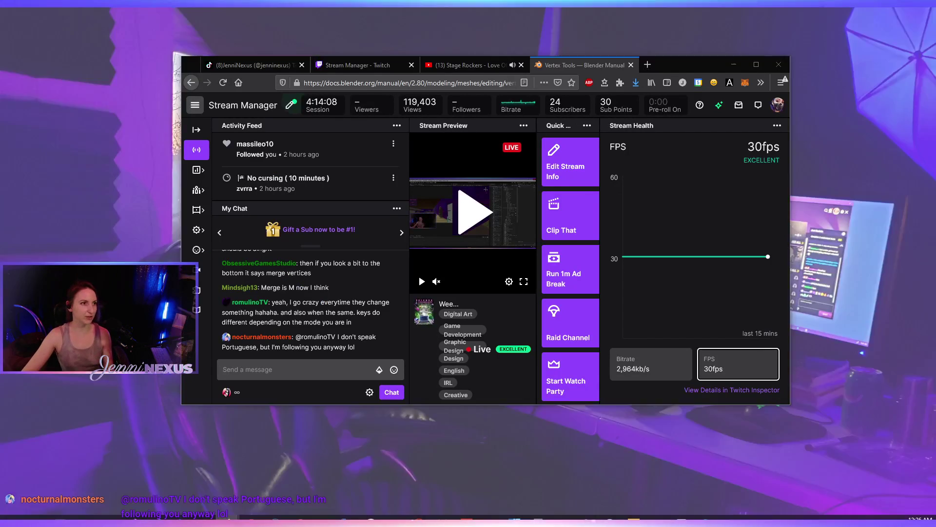
key(alt+Tab)
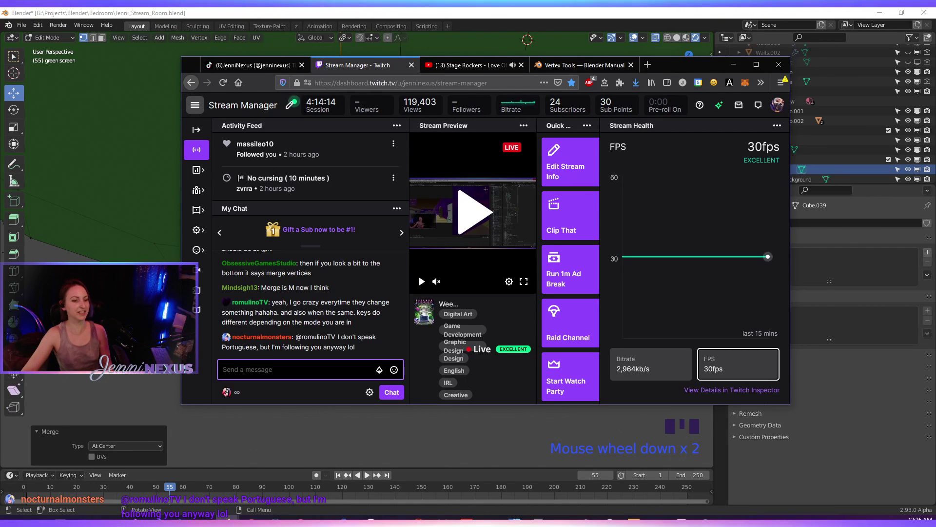
click(734, 64)
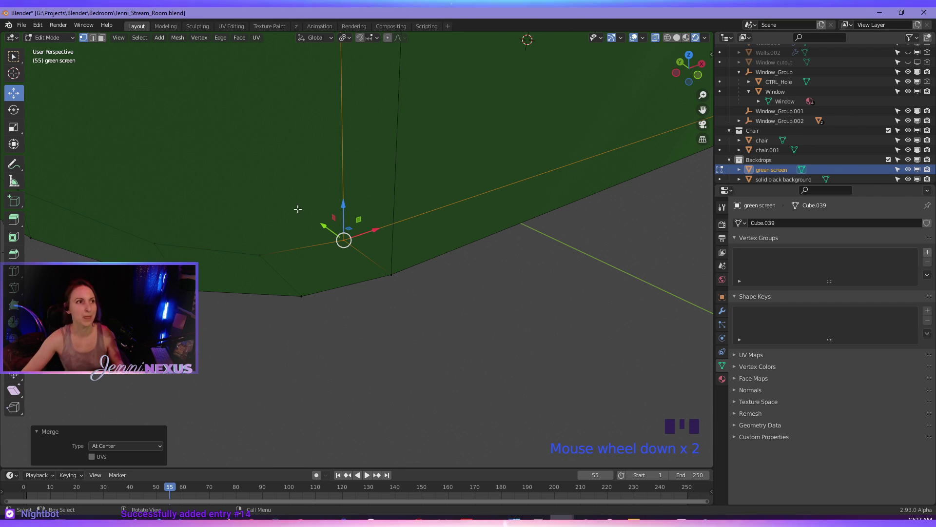
- Clear the vertex selection at the green screen's upper corner and change the mesh selection mode to edges
scroll(389, 285, down, 11)
shift+middle_drag(389, 282, 324, 291)
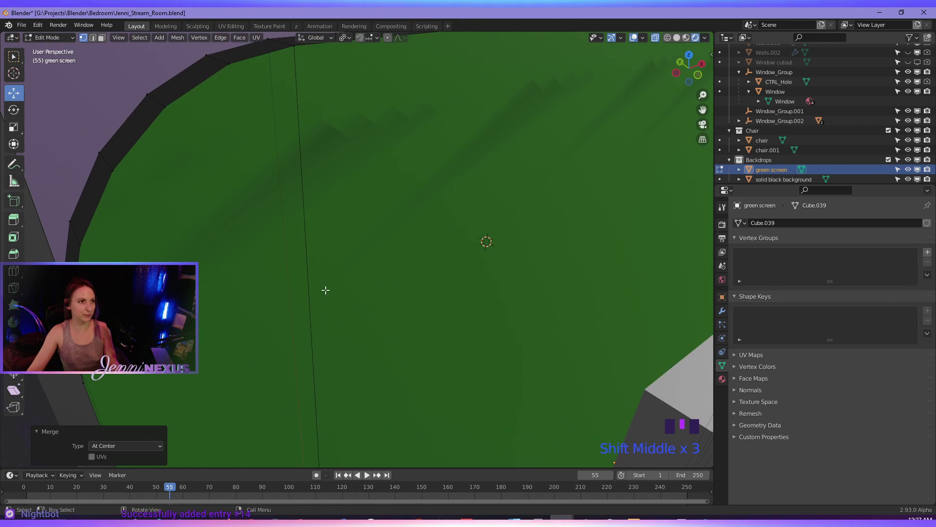
shift+middle_drag(294, 232, 307, 278)
scroll(286, 302, down, 6)
click(357, 269)
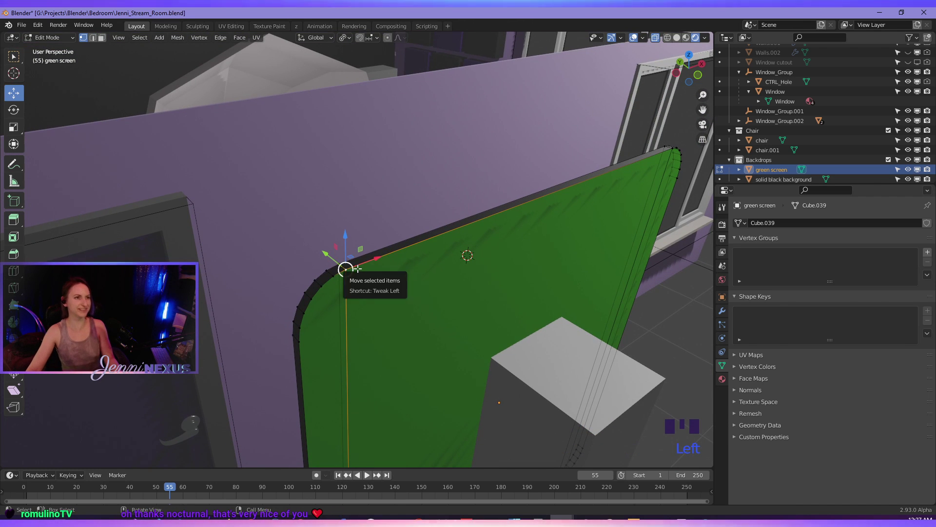
click(399, 253)
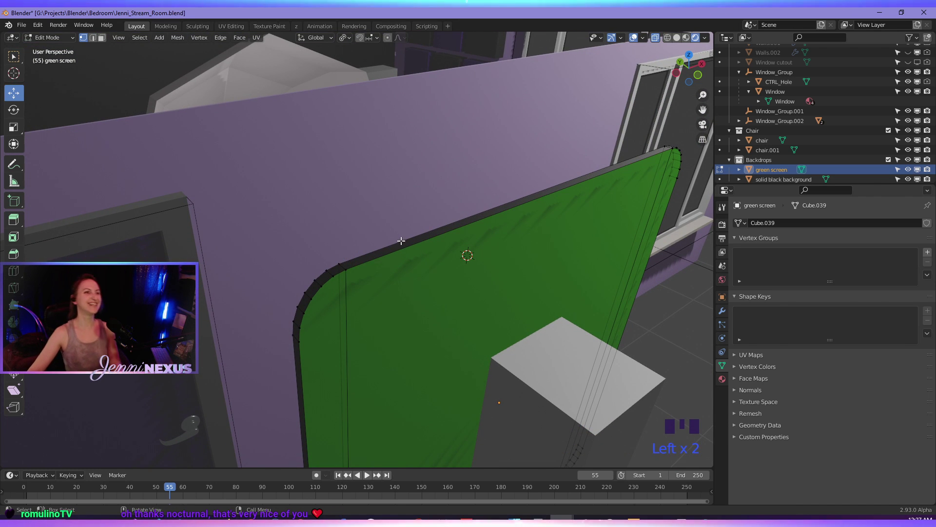
click(93, 37)
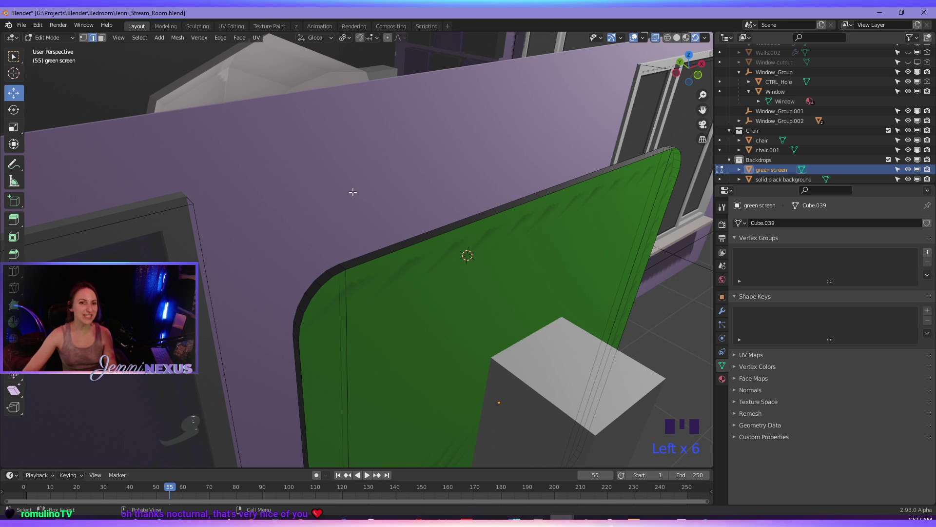
- Try to select the front and back edges of the green screen's top rim as edge loops
click(409, 237)
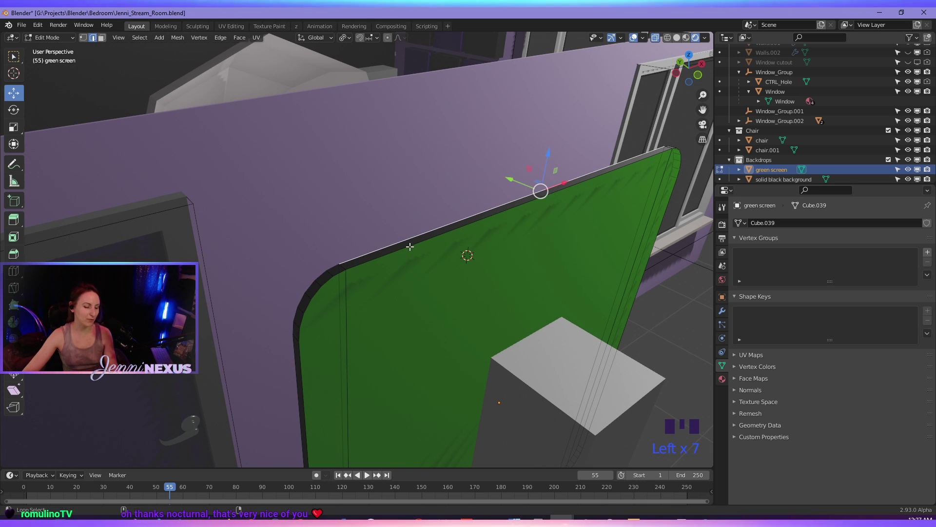
alt+shift+click(409, 247)
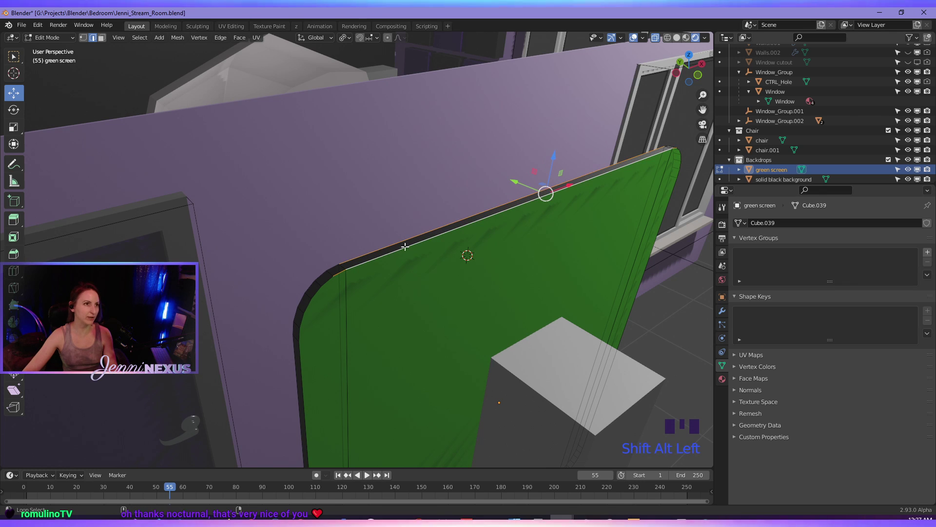
click(370, 259)
click(383, 276)
alt+shift+click(368, 254)
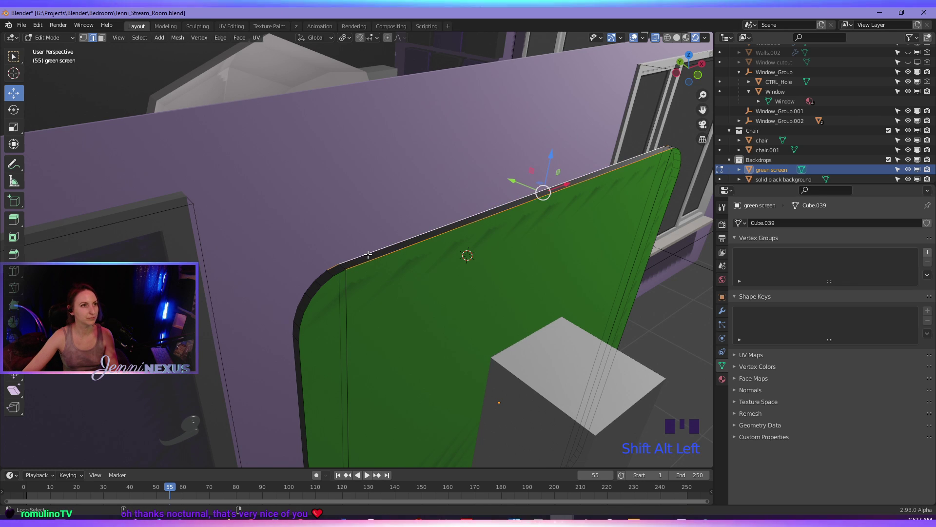
alt+shift+click(371, 262)
alt+shift+click(371, 263)
alt+shift+click(323, 283)
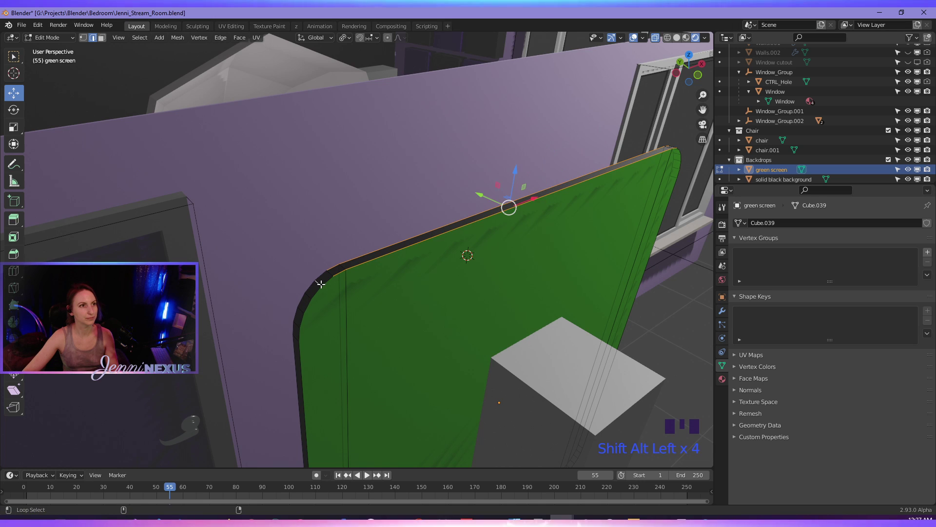
click(328, 285)
- Loop-select the front and back rim edges along the green screen's door-side edge, rounded upper corner and top
shift+middle_drag(359, 315, 351, 278)
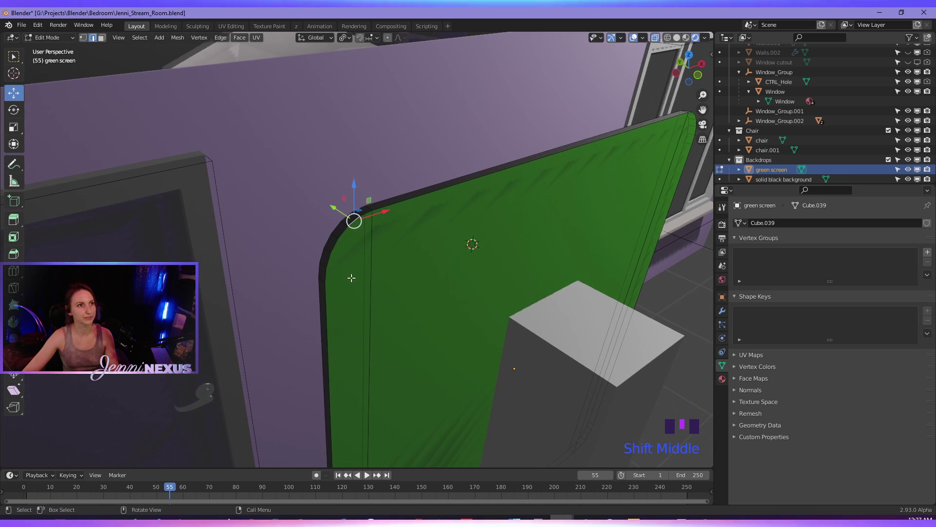
scroll(341, 255, up, 2)
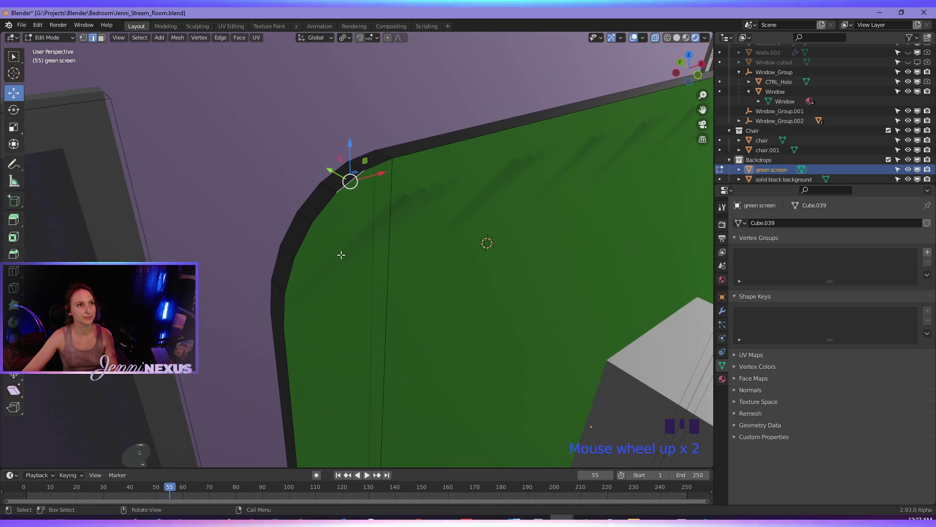
alt+shift+click(289, 370)
alt+shift+click(288, 370)
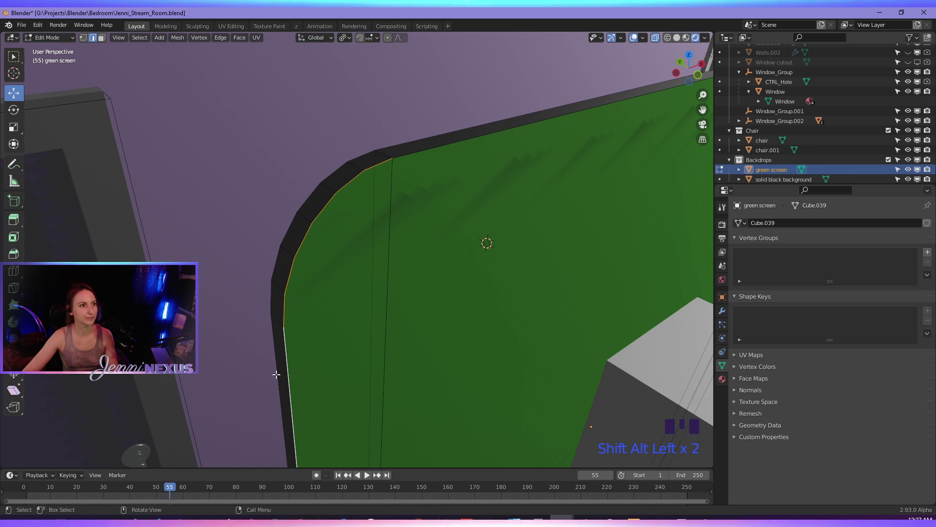
alt+shift+click(274, 374)
alt+shift+click(291, 374)
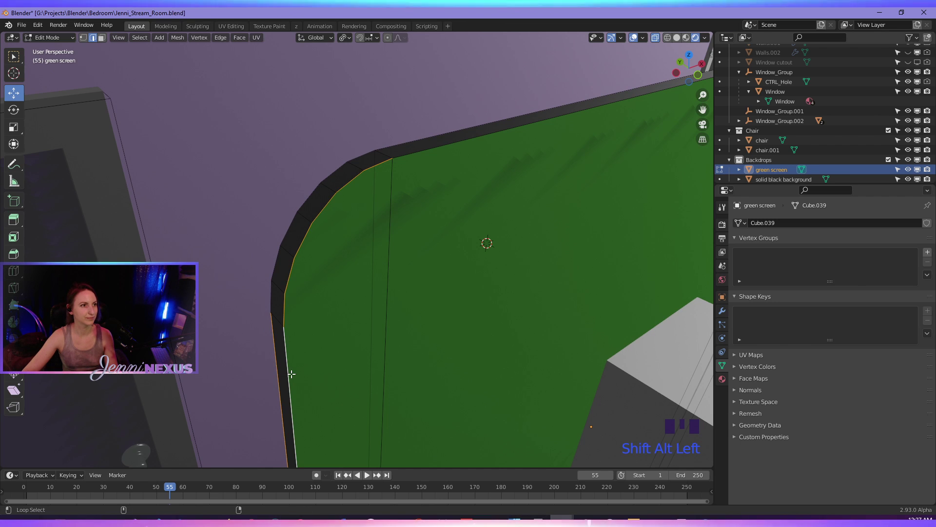
alt+shift+click(271, 303)
alt+shift+click(414, 145)
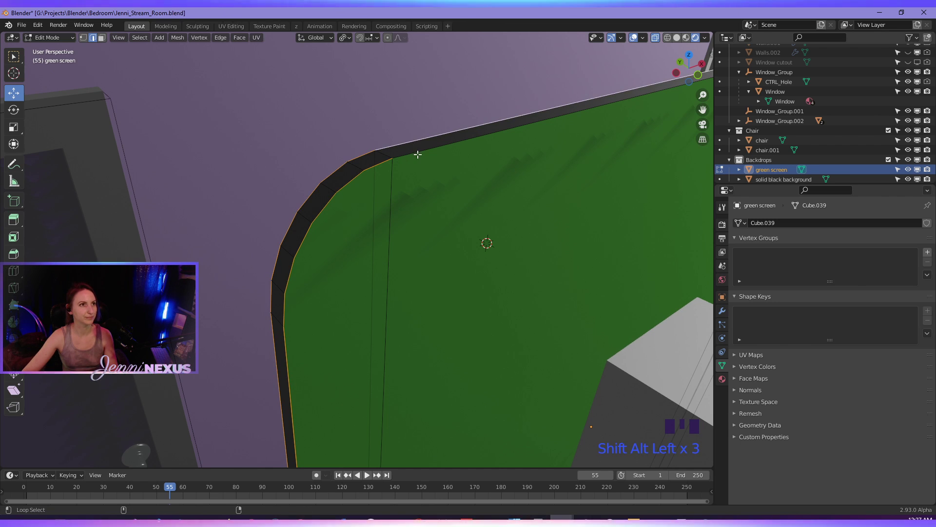
alt+shift+click(417, 154)
- Extend the selection to the remaining front and back outline edges on the window side and bottom of the green screen
scroll(497, 230, down, 5)
middle_drag(500, 232, 408, 253)
scroll(439, 182, up, 4)
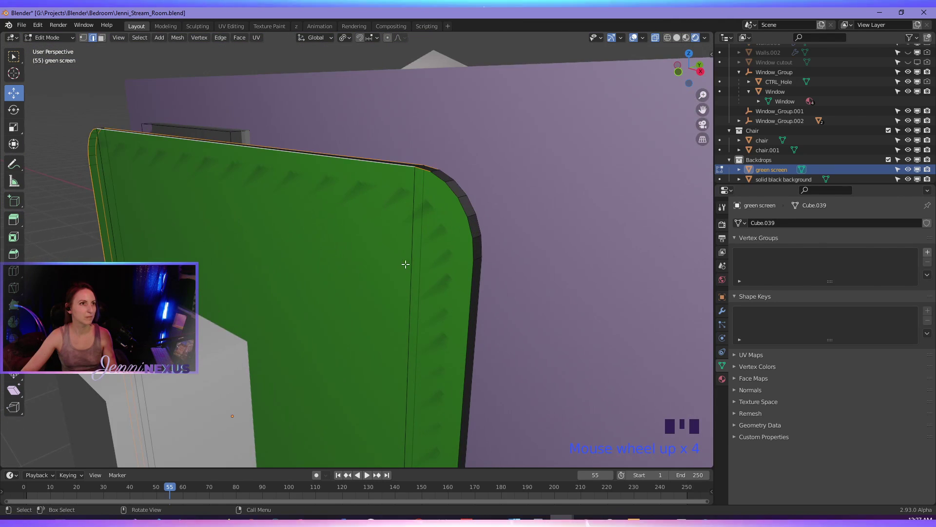
alt+shift+click(448, 175)
alt+shift+click(448, 175)
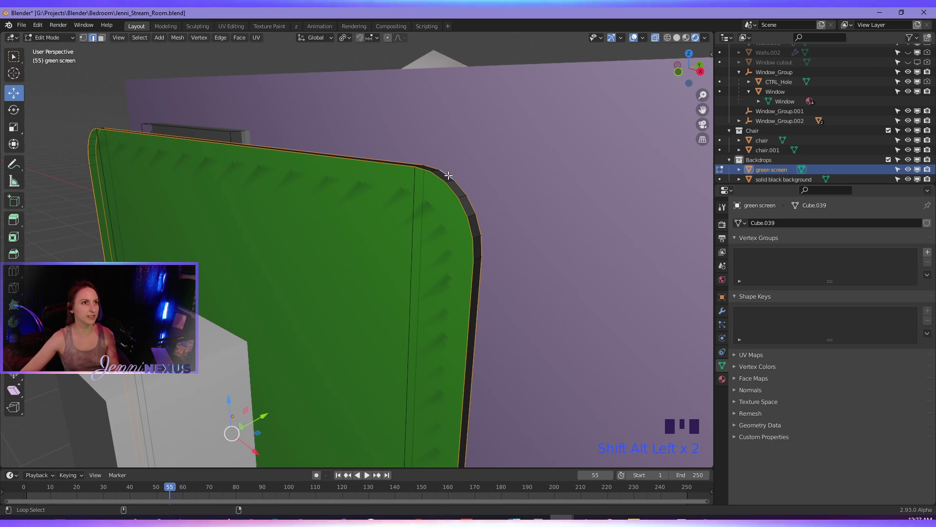
middle_drag(475, 246, 403, 255)
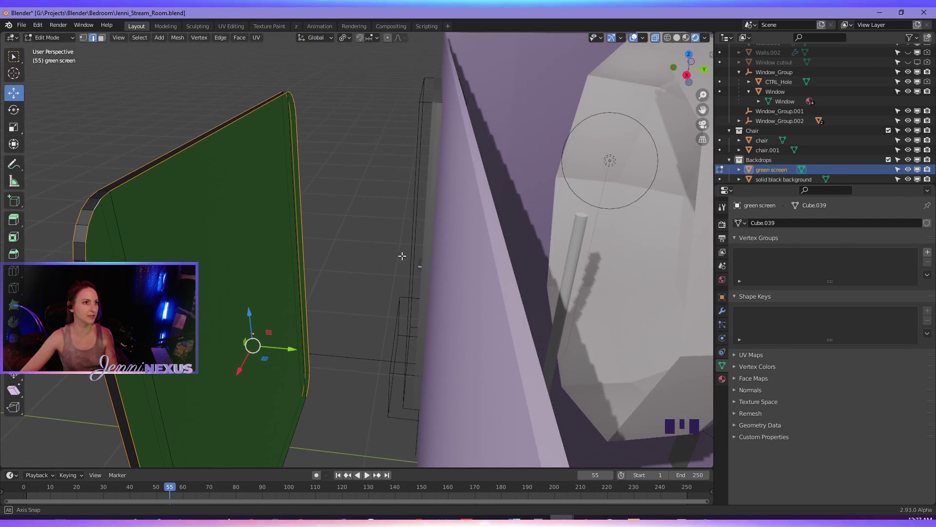
shift+middle_drag(387, 324, 396, 434)
shift+click(435, 340)
shift+click(435, 347)
- Examine the selected outline of the green screen in front view and at an angle
scroll(308, 349, up, 3)
middle_drag(245, 341, 238, 278)
key(KP_1)
shift+middle_drag(297, 232, 307, 291)
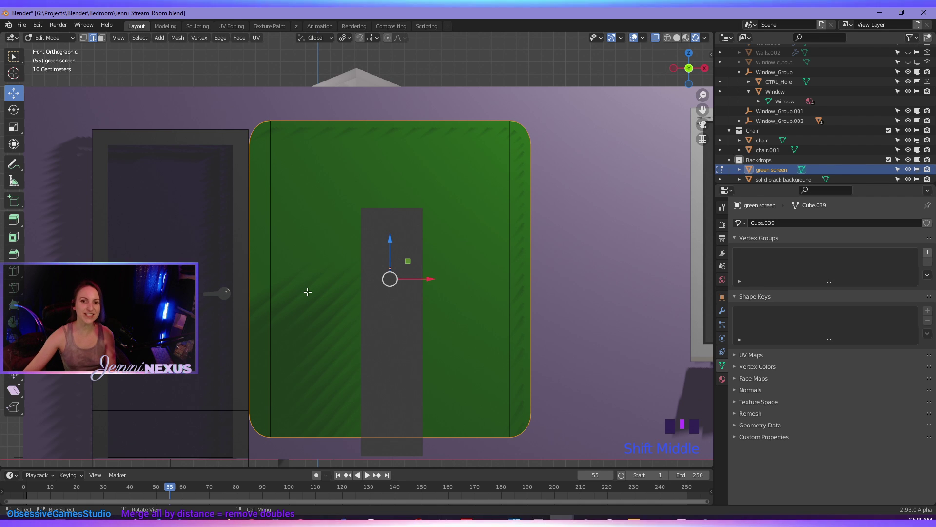
shift+middle_drag(386, 324, 377, 296)
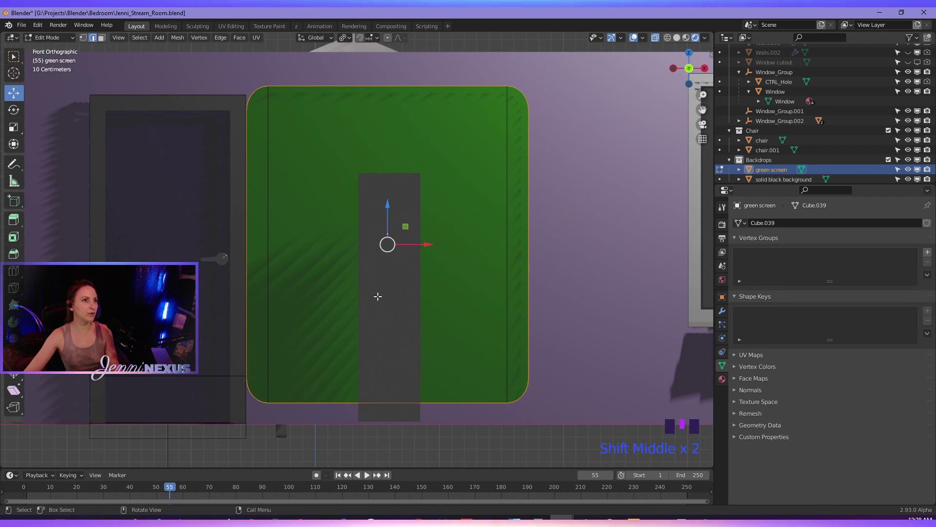
shift+middle_drag(388, 244, 384, 272)
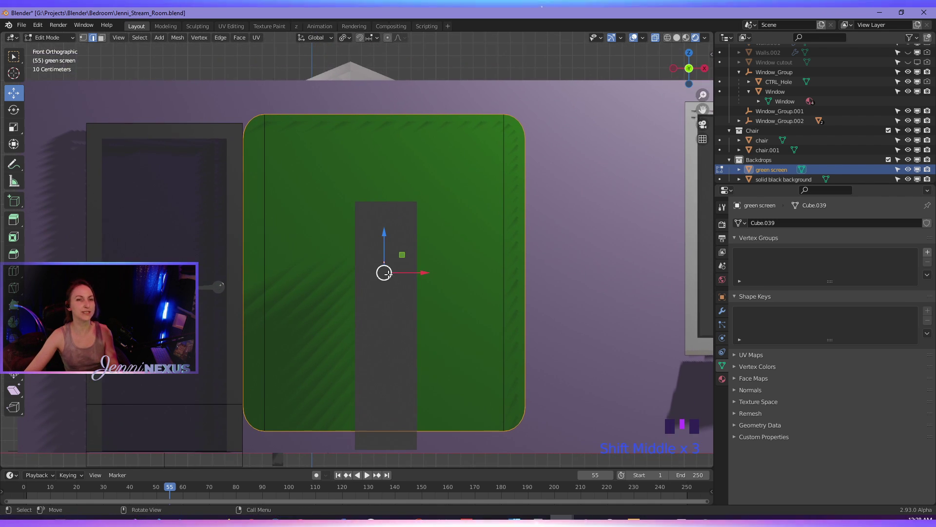
scroll(345, 317, up, 2)
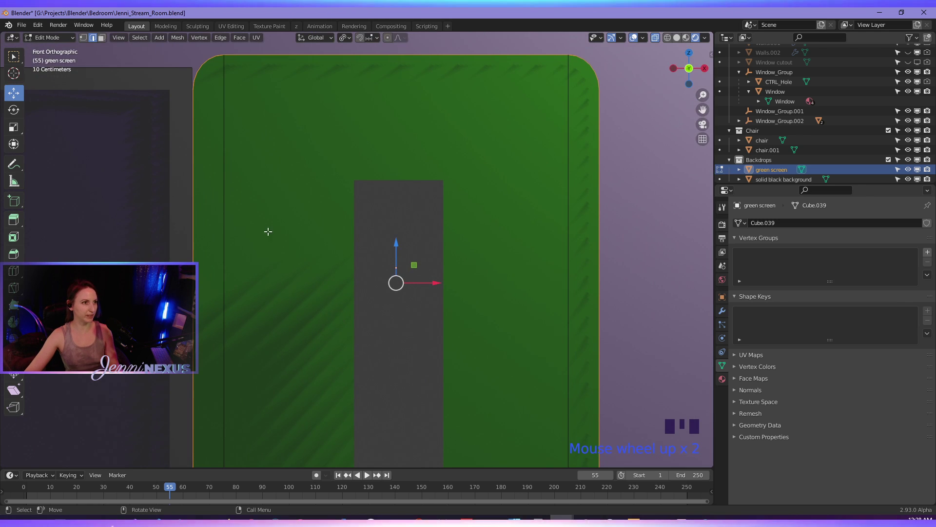
middle_drag(265, 229, 263, 292)
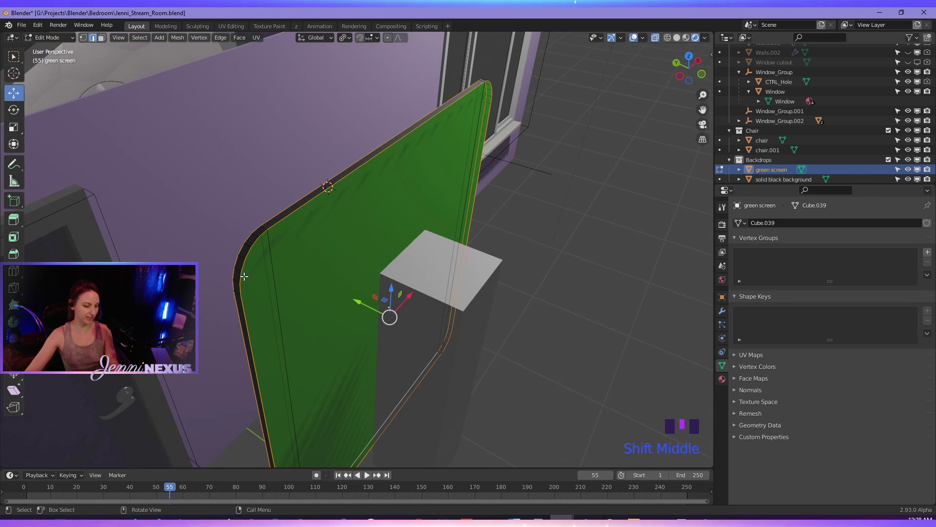
- Bevel the selected outline edges of the green screen with 6 segments and increase the bevel width
key(ctrl+b)
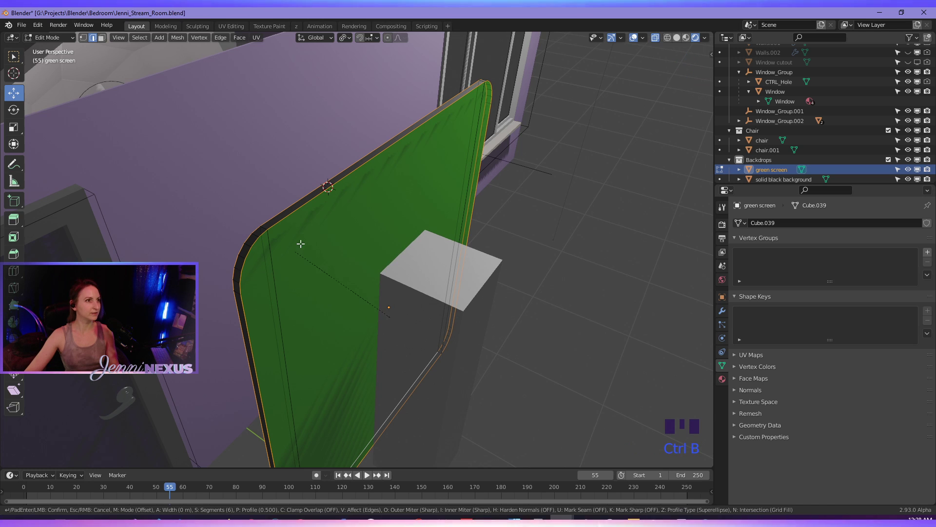
click(537, 390)
scroll(257, 245, up, 2)
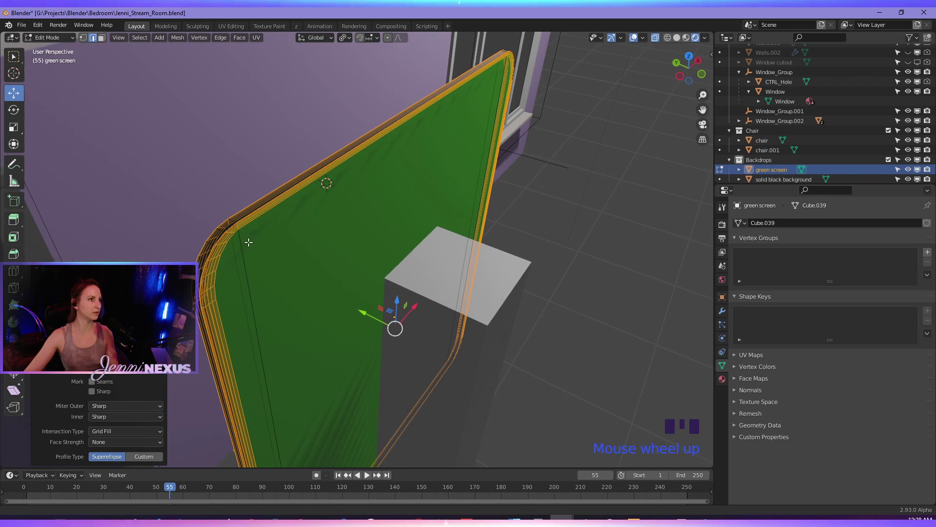
shift+middle_drag(249, 242, 329, 310)
scroll(288, 256, up, 3)
scroll(336, 316, down, 1)
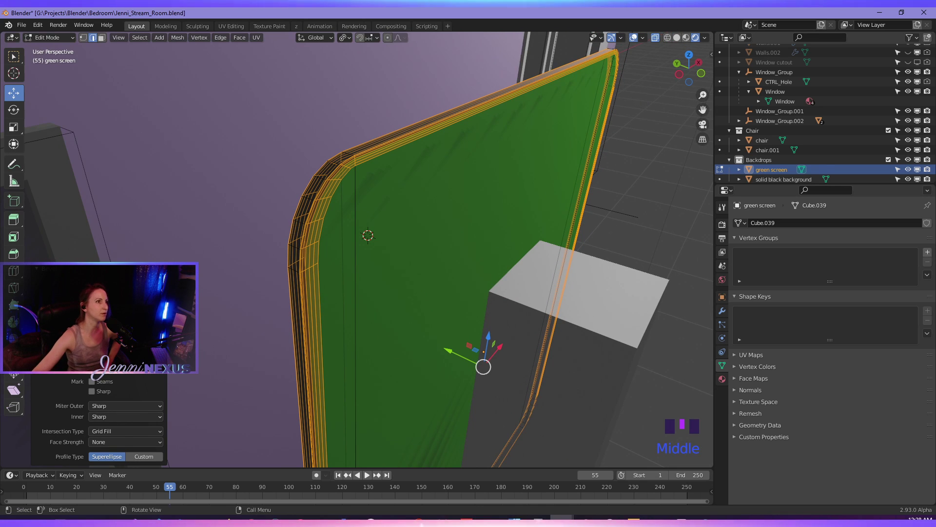
mouse_move(126, 304)
mouse_down()
mouse_move(141, 304)
mouse_move(115, 305)
mouse_move(130, 304)
mouse_up()
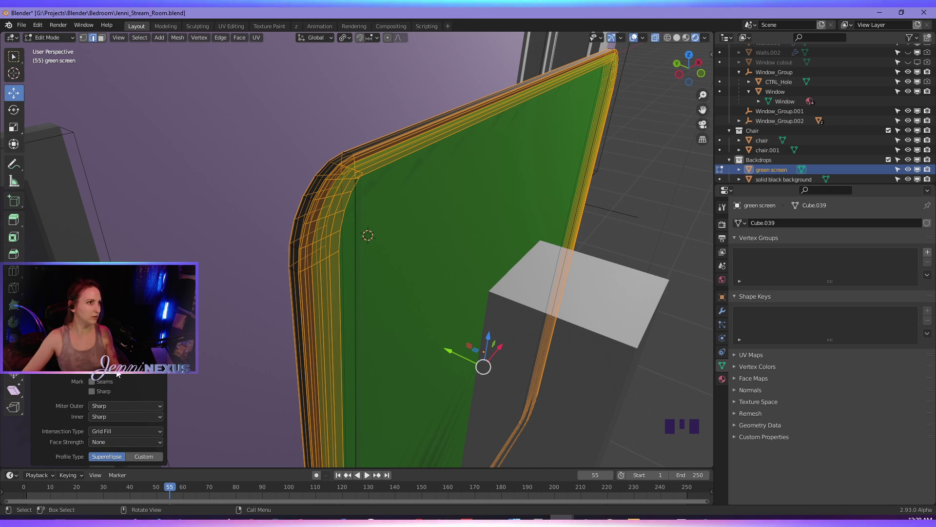
- Try the Seams and Sharp marking options on the green screen's bevel and leave both off
click(90, 372)
click(89, 372)
click(89, 372)
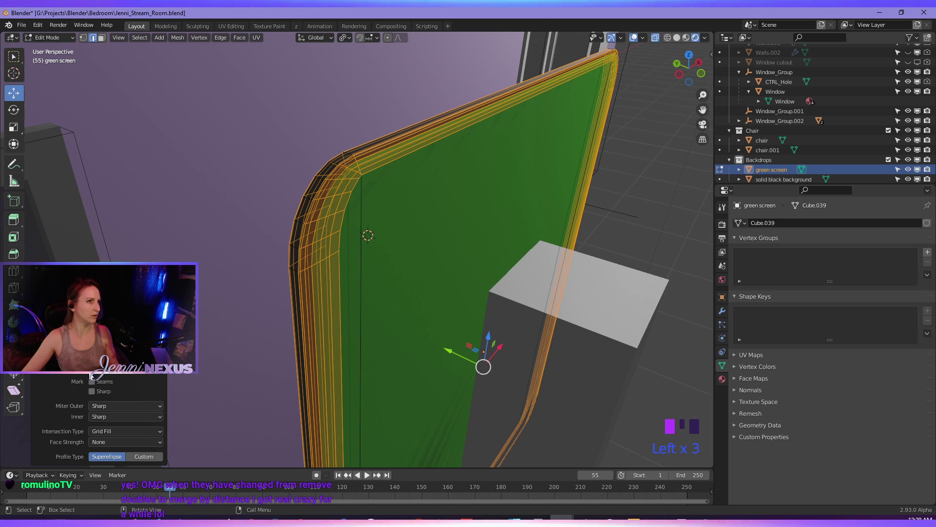
click(91, 381)
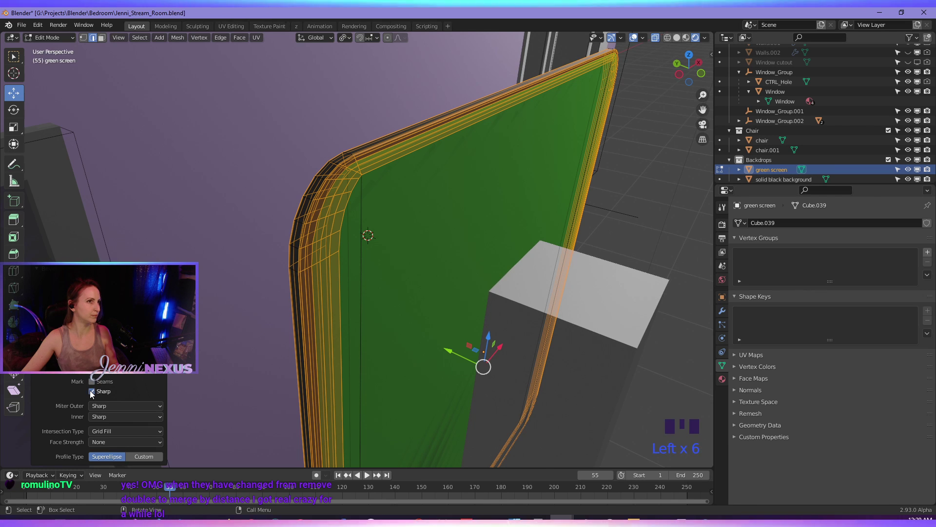
click(91, 391)
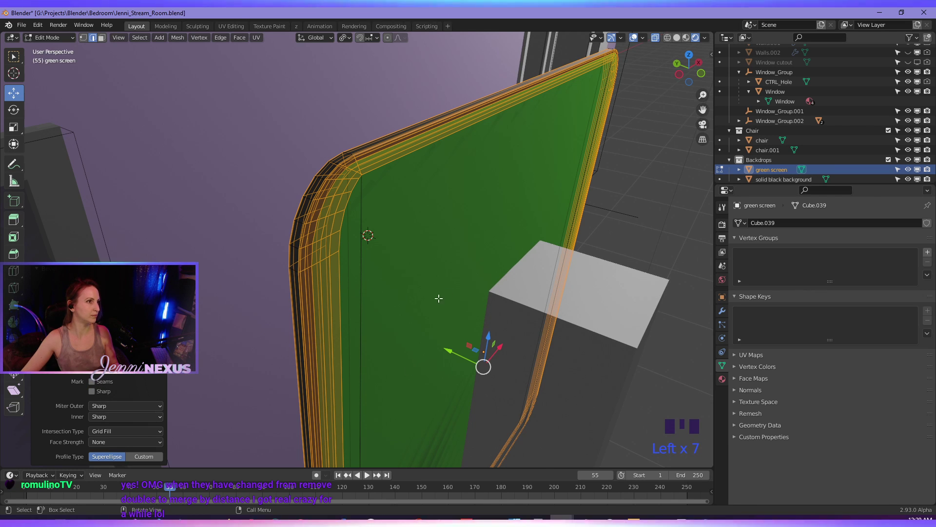
- Reduce the bevel width to a narrow strip along the green screen's front and back outline edges
mouse_move(126, 305)
mouse_down()
mouse_move(136, 305)
mouse_move(116, 305)
mouse_up()
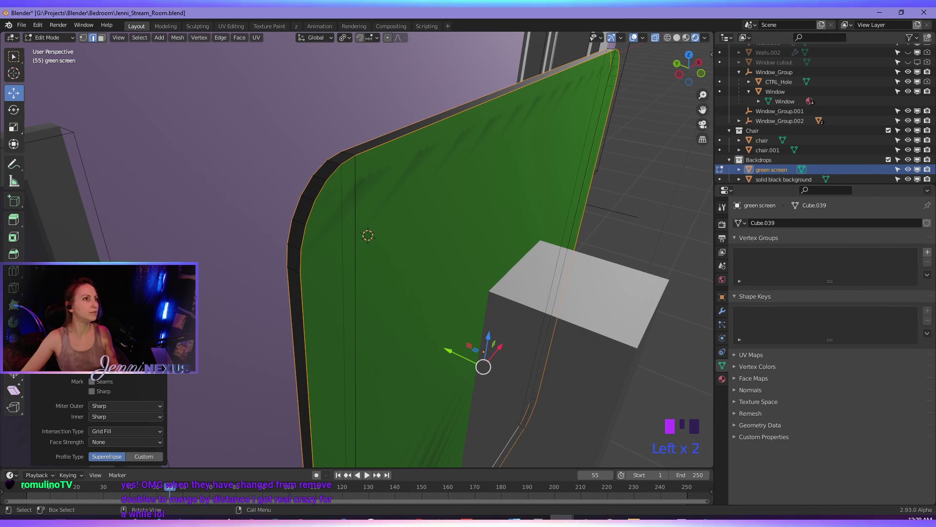
click(159, 307)
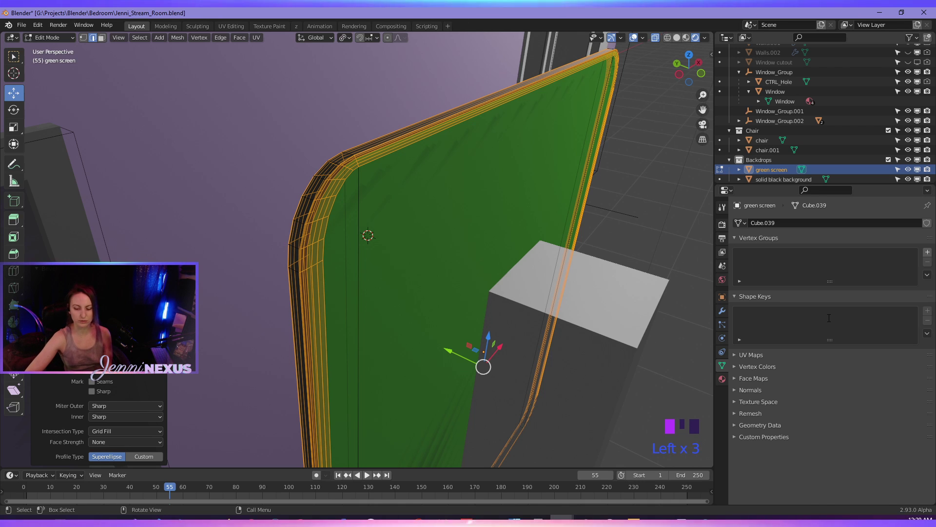
key(Return)
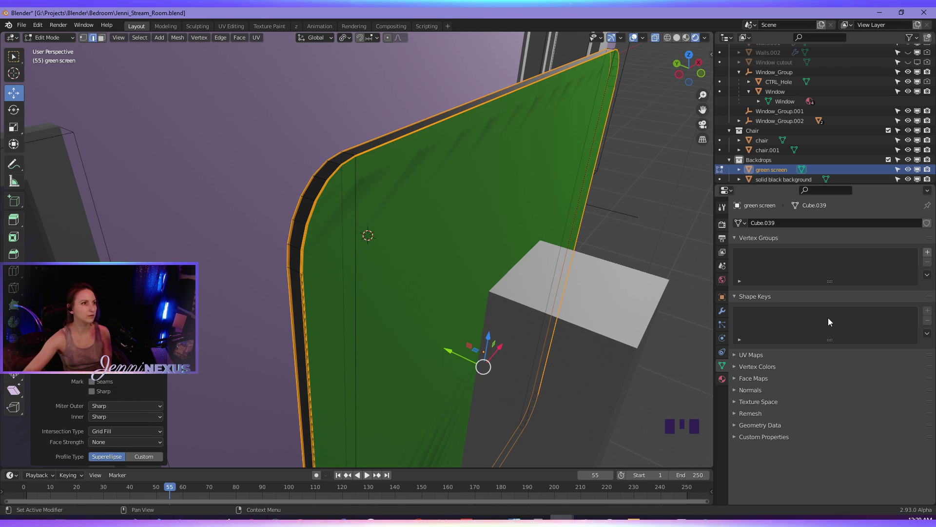
scroll(325, 226, up, 2)
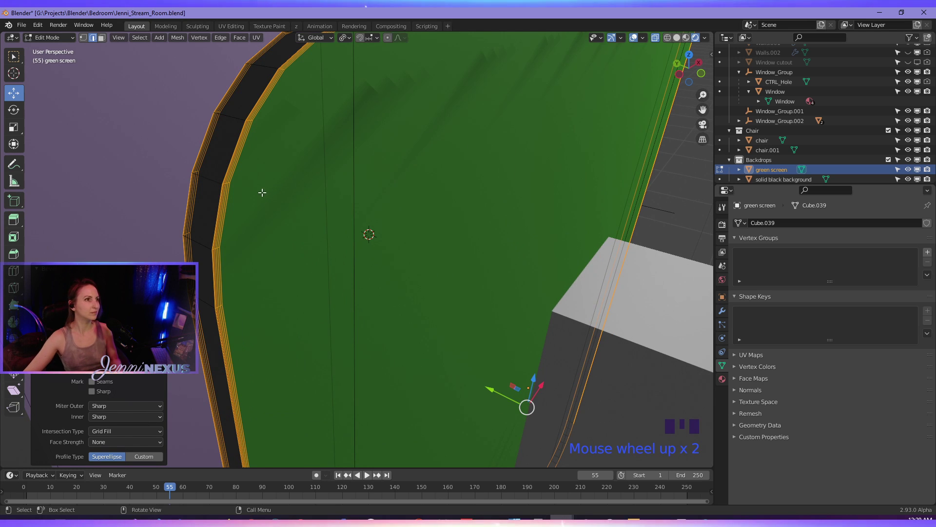
shift+middle_drag(262, 193, 264, 234)
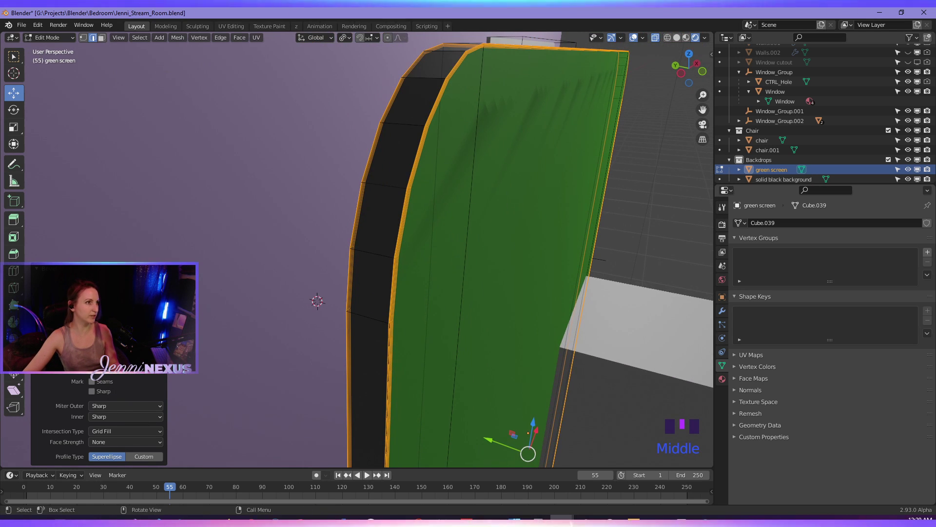
- Lower the bevel's segment count step by step for a simpler, flatter rim on the green screen
click(92, 319)
click(92, 319)
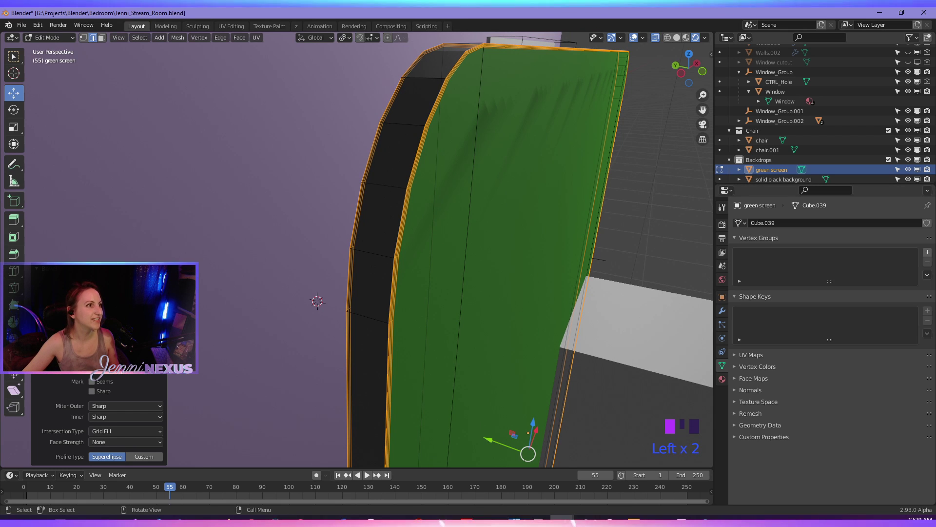
click(92, 319)
click(92, 319)
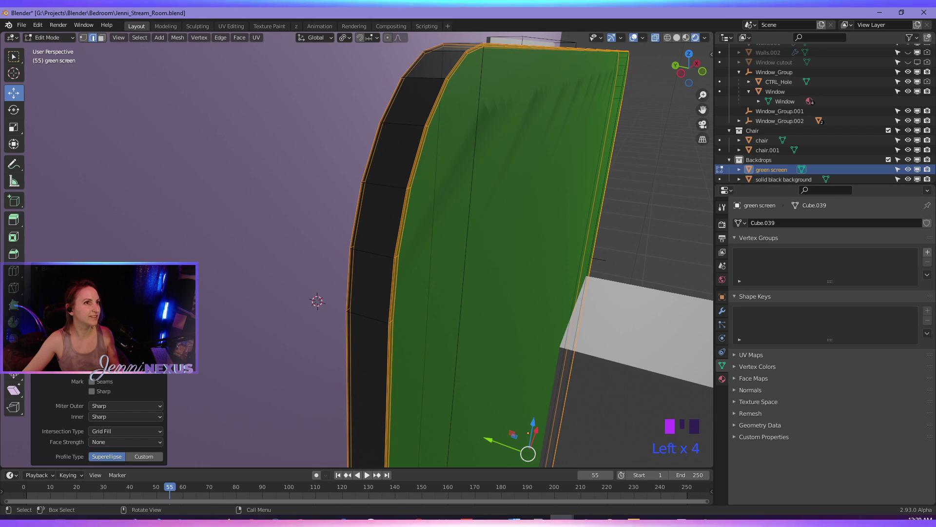
click(93, 318)
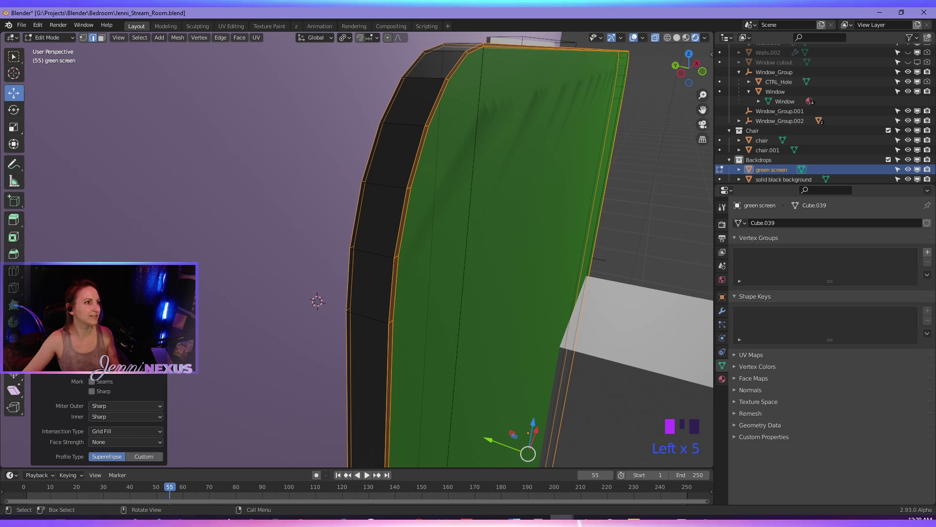
click(92, 319)
- Check the bevelled outline from several angles and enter a narrower bevel width for the green screen
scroll(499, 318, down, 2)
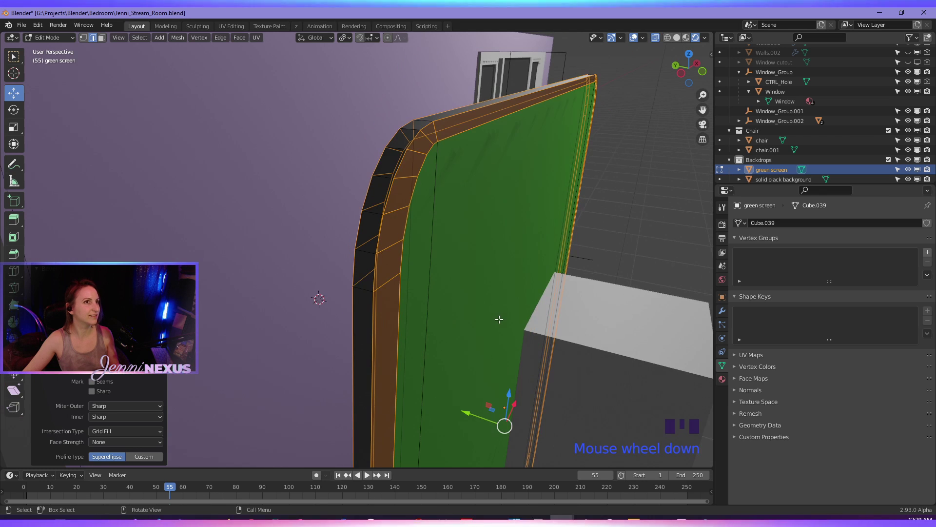
middle_drag(434, 336, 426, 313)
scroll(384, 342, down, 2)
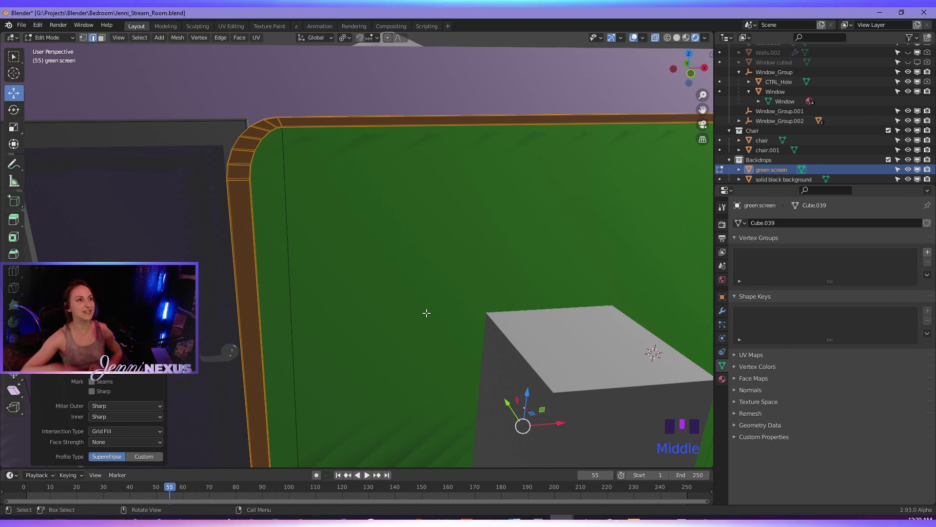
shift+middle_drag(474, 279, 418, 298)
middle_drag(355, 327, 289, 326)
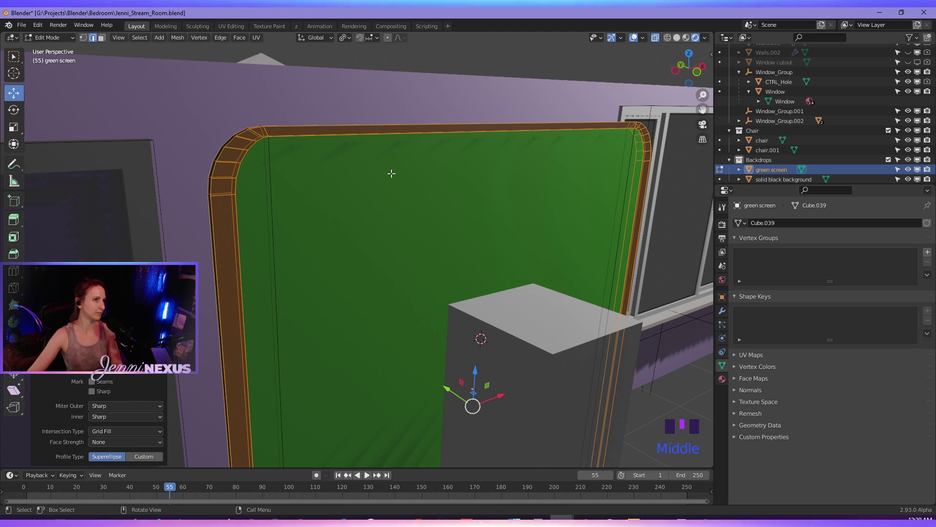
middle_drag(391, 171, 368, 193)
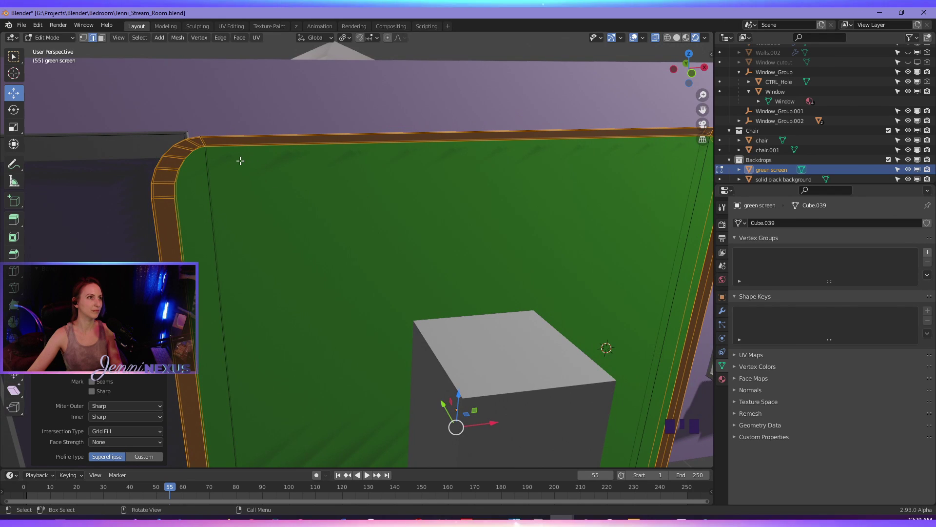
middle_drag(240, 161, 273, 165)
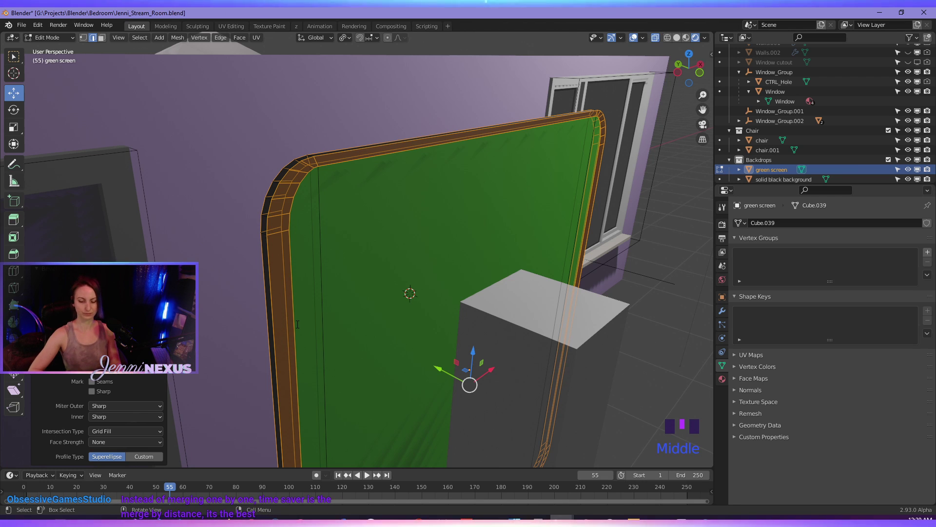
key(Return)
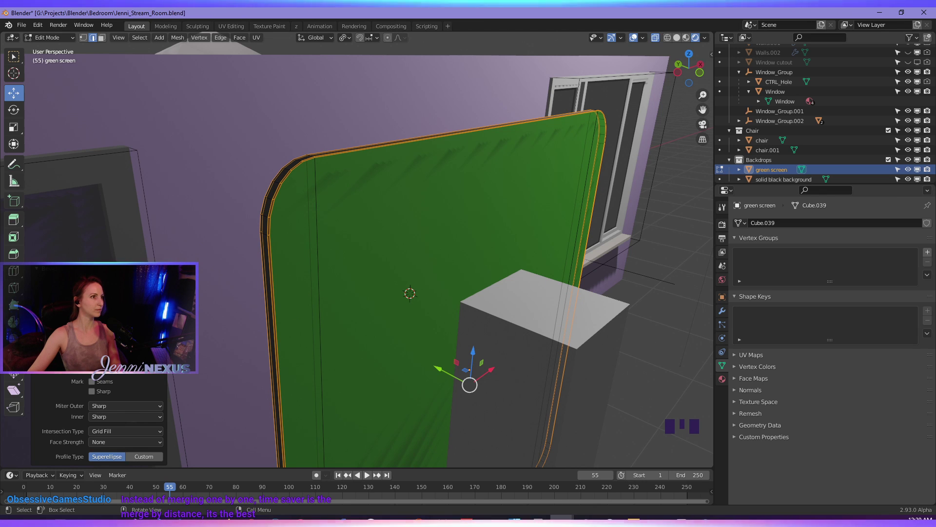
key(Return)
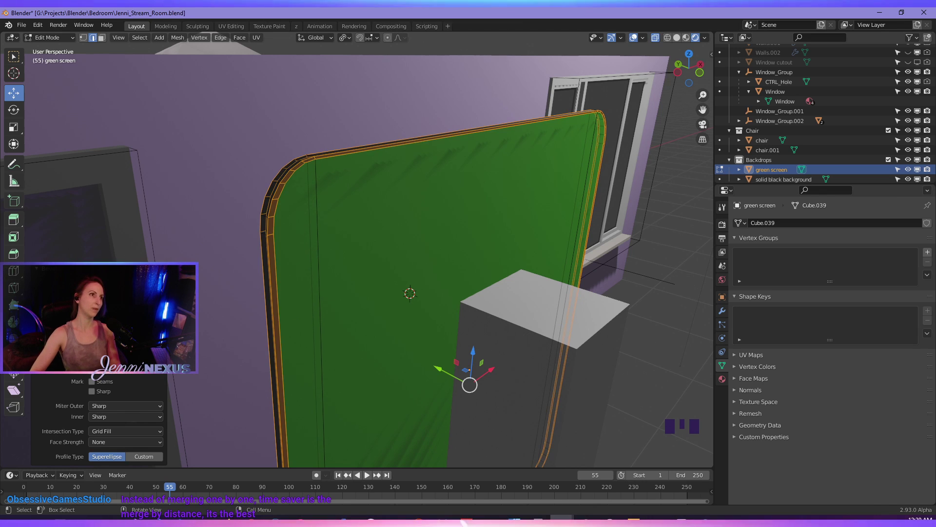
scroll(258, 196, up, 2)
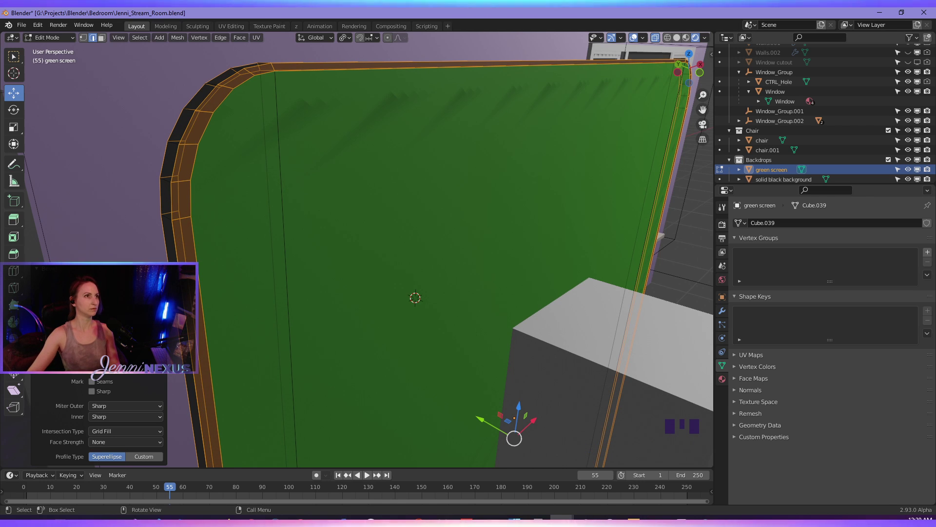
- Select several cross edges on the rim around the green screen's door-side rounded upper corner
middle_drag(214, 293, 260, 305)
click(511, 190)
click(505, 186)
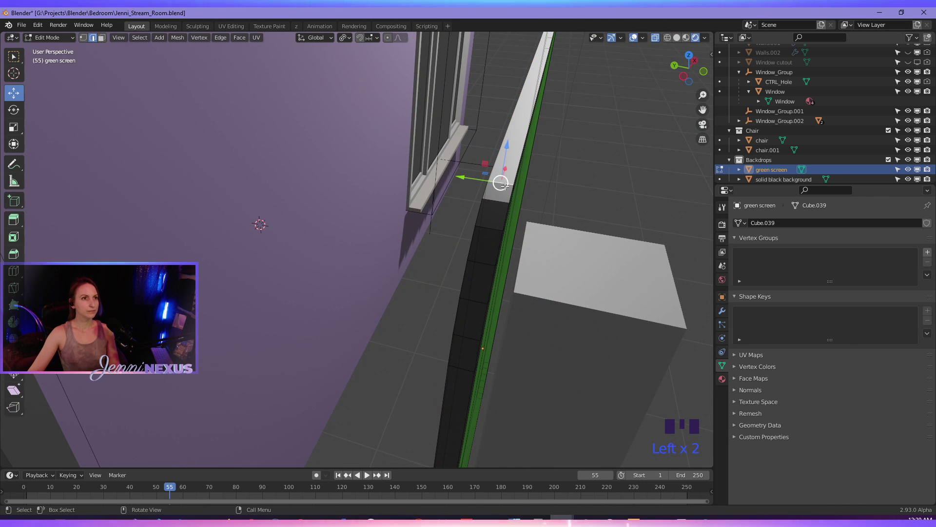
alt+shift+click(495, 222)
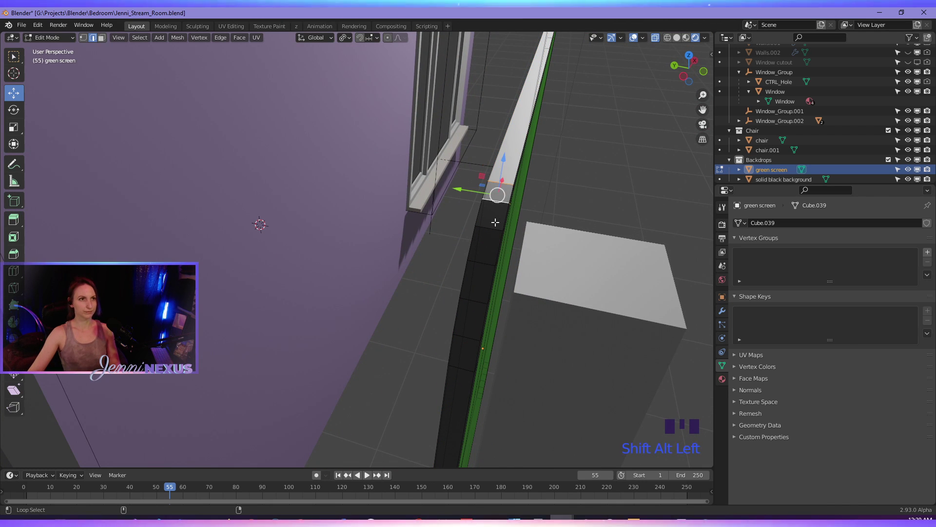
alt+shift+click(490, 227)
click(481, 263)
middle_drag(486, 287, 477, 288)
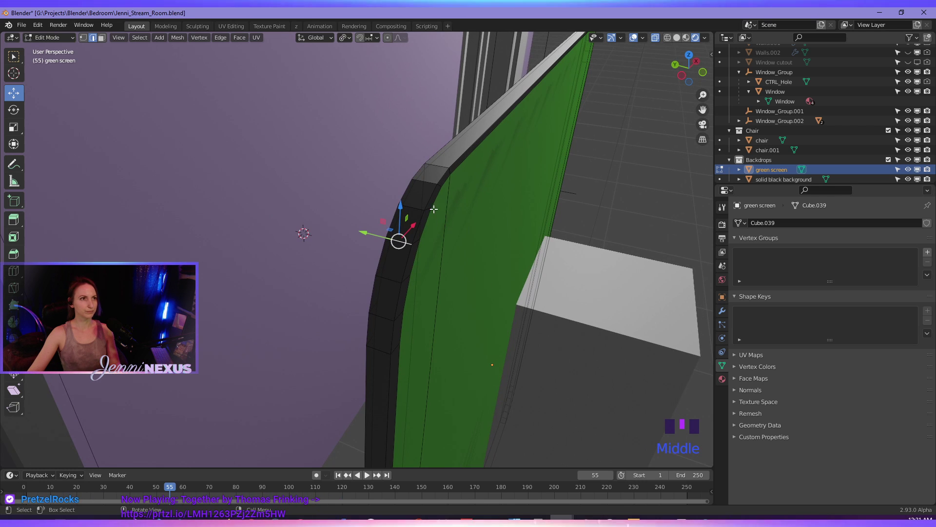
shift+click(427, 181)
shift+click(427, 181)
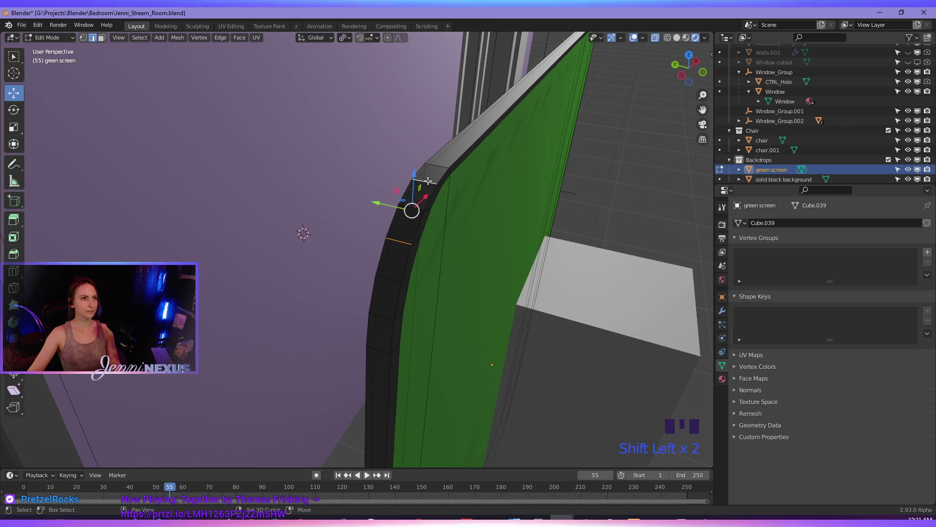
shift+click(428, 180)
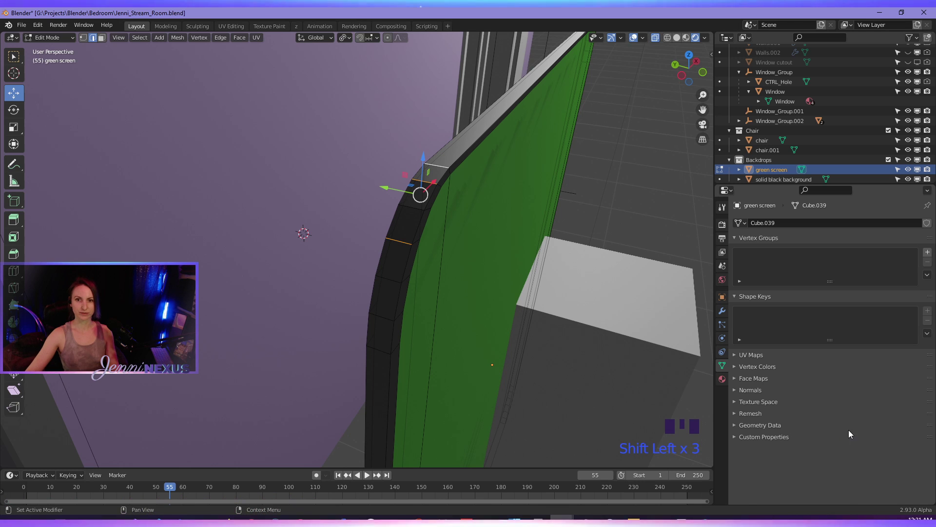
- Examine the green screen's door-side rounded upper corner from the front and at an angle
middle_drag(575, 364, 463, 279)
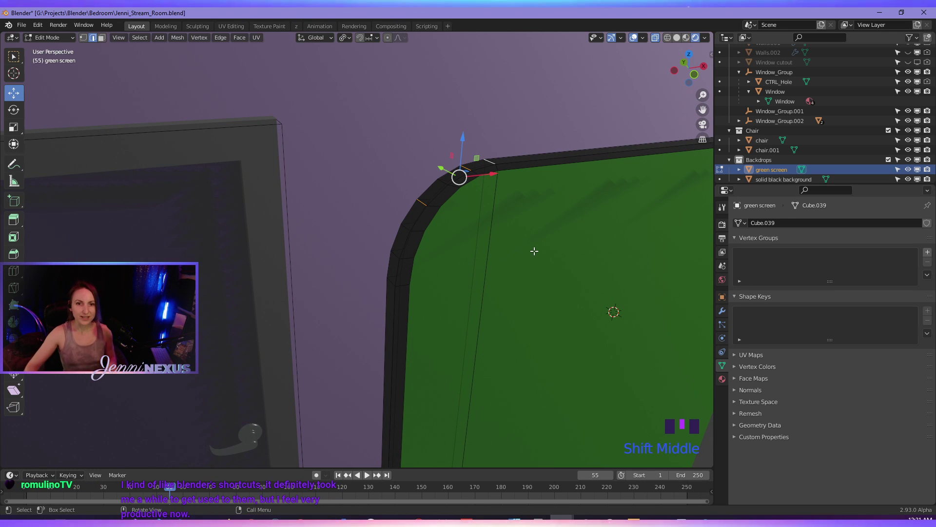
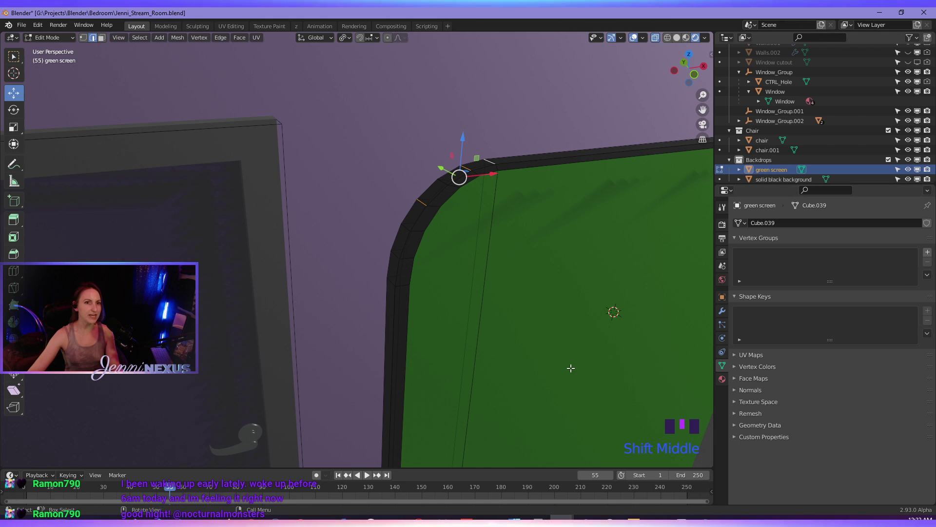
shift+middle_drag(578, 384, 453, 309)
scroll(433, 227, down, 2)
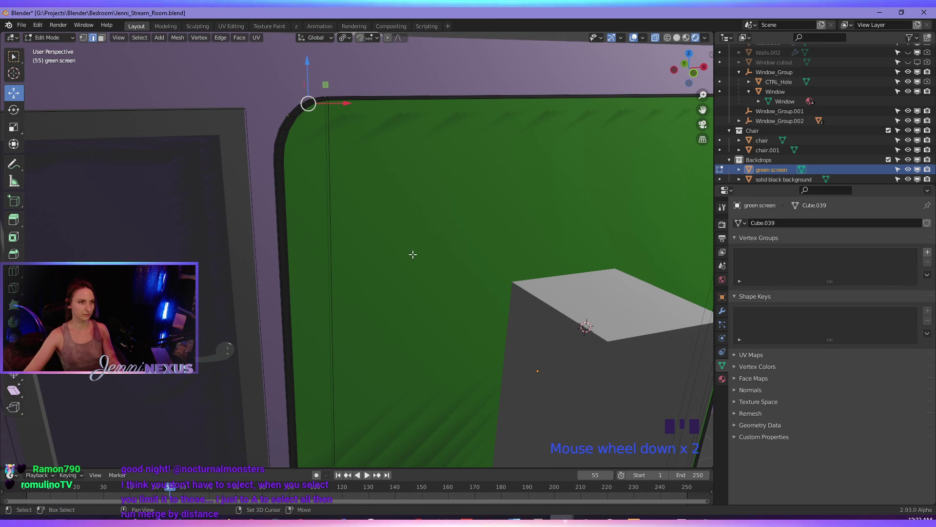
shift+middle_drag(412, 255, 412, 276)
middle_drag(306, 226, 342, 238)
scroll(397, 183, up, 1)
scroll(396, 182, up, 1)
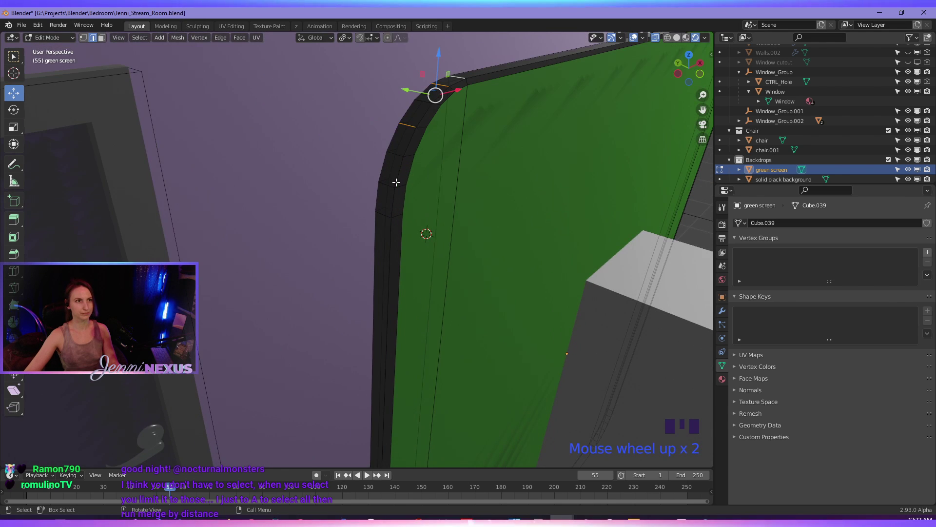
- Pick individual edges along the curved rim of the door-side upper corner to check its geometry
click(396, 170)
click(415, 105)
scroll(412, 147, up, 2)
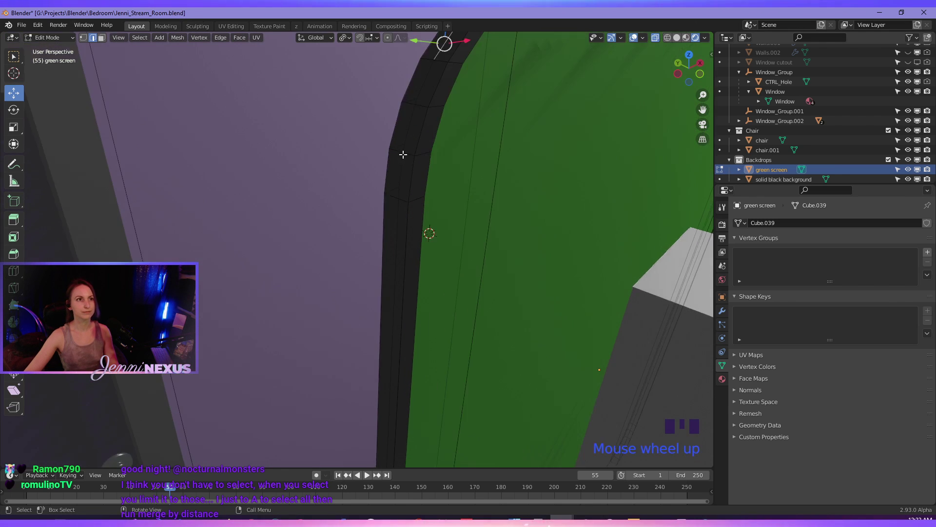
click(422, 155)
shift+middle_drag(423, 155, 403, 207)
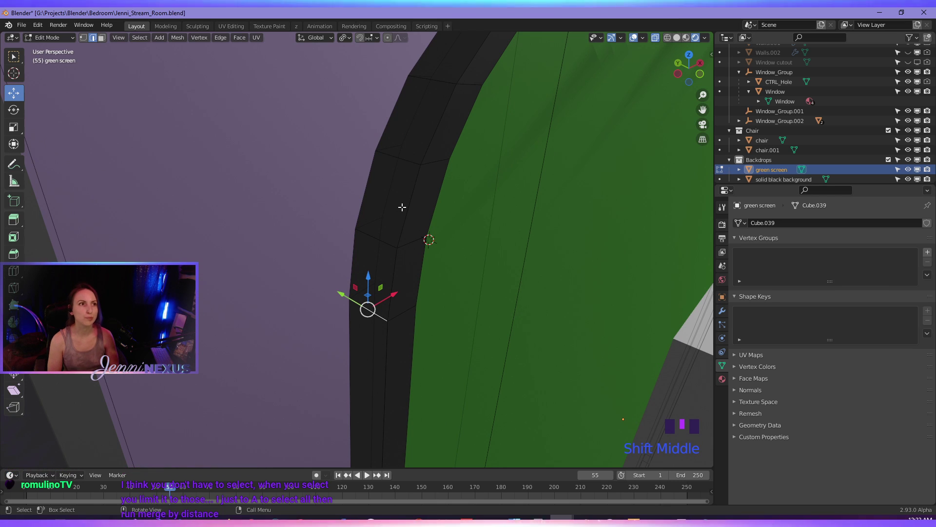
scroll(403, 207, down, 2)
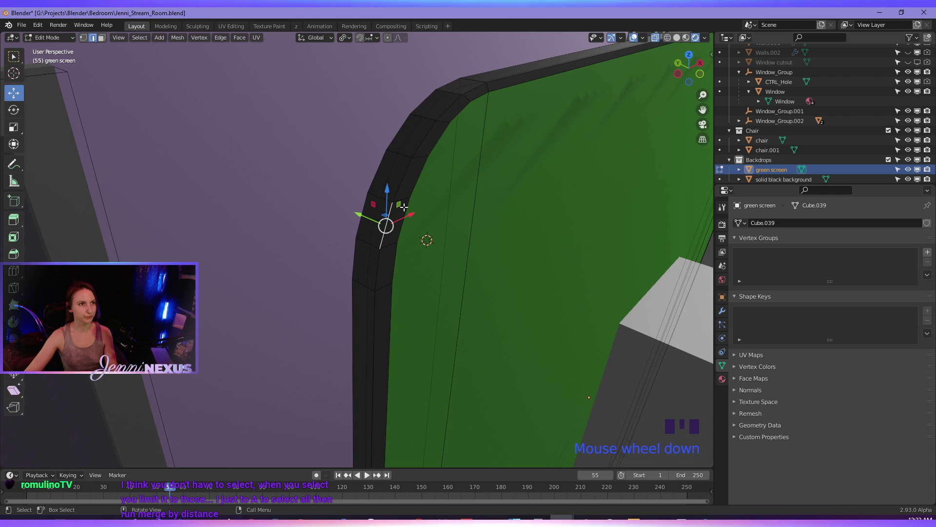
click(407, 146)
middle_drag(408, 175, 423, 181)
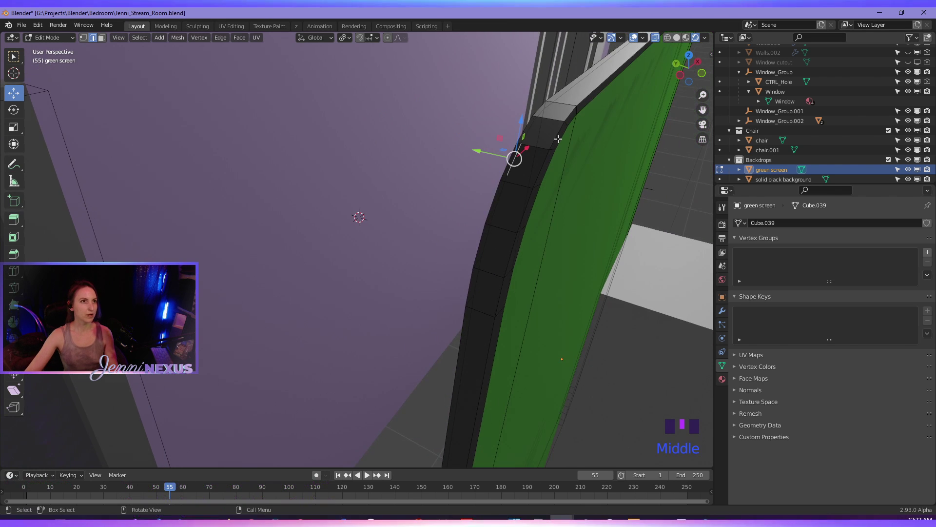
- Inspect the cross edges near the upper end of the door-side corner's curved rim by selecting them one after another
click(562, 108)
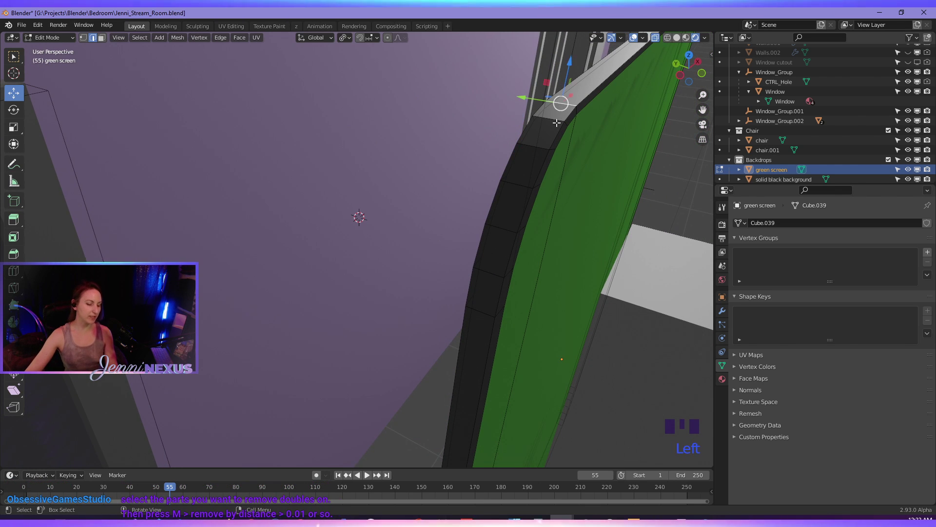
shift+click(557, 123)
shift+click(536, 147)
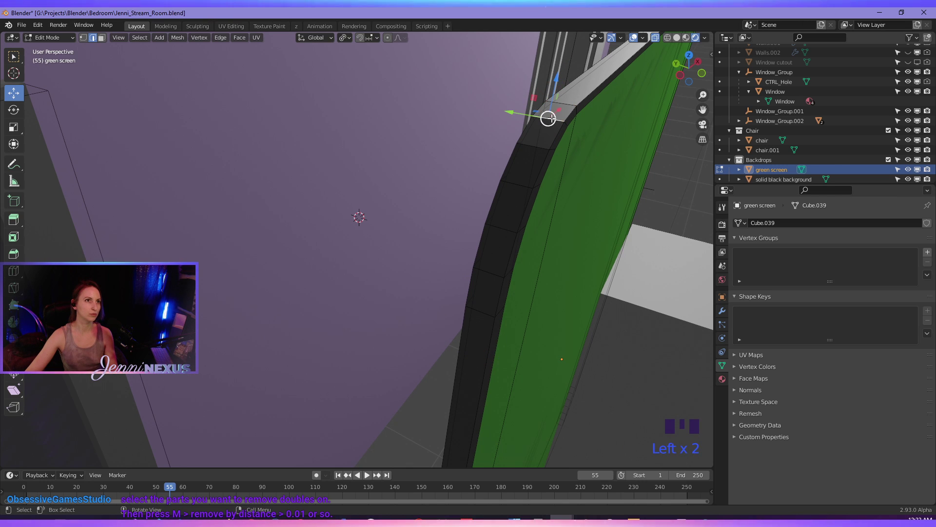
alt+click(536, 149)
middle_drag(561, 119, 545, 133)
click(510, 132)
alt+click(491, 164)
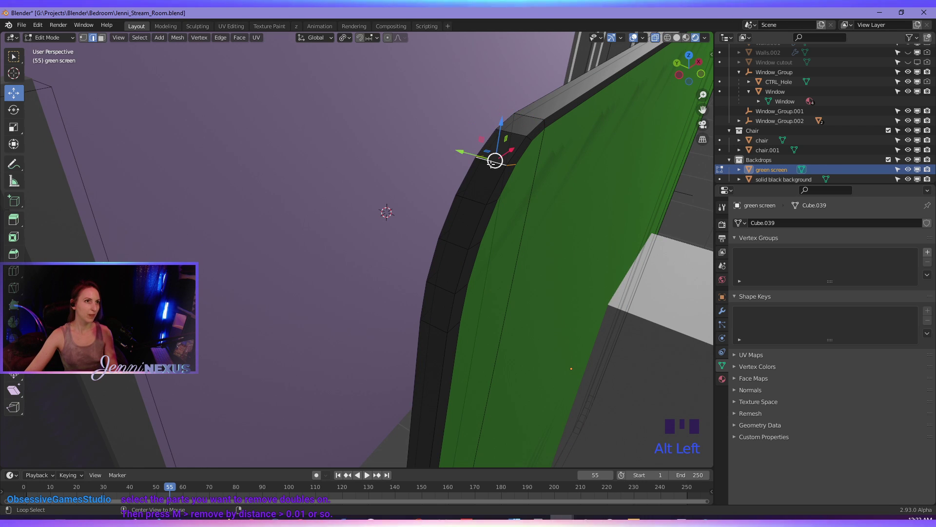
click(471, 201)
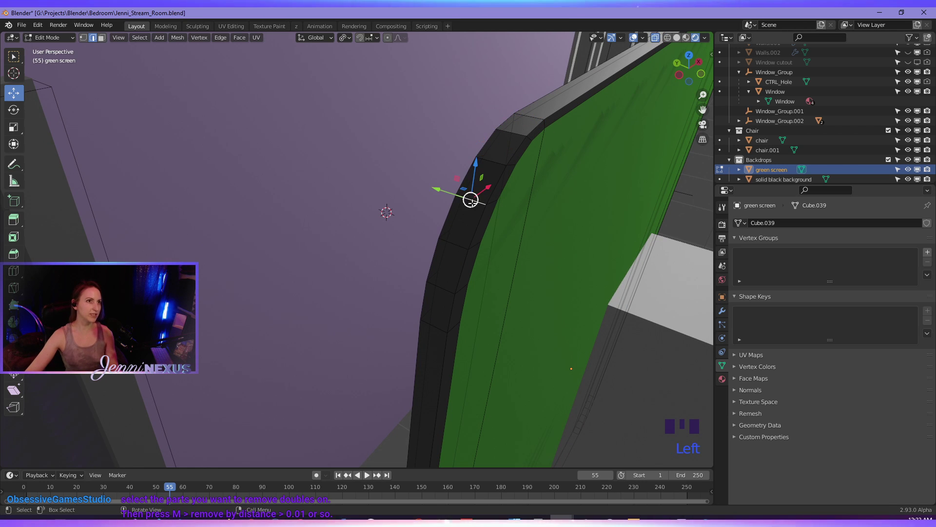
click(515, 134)
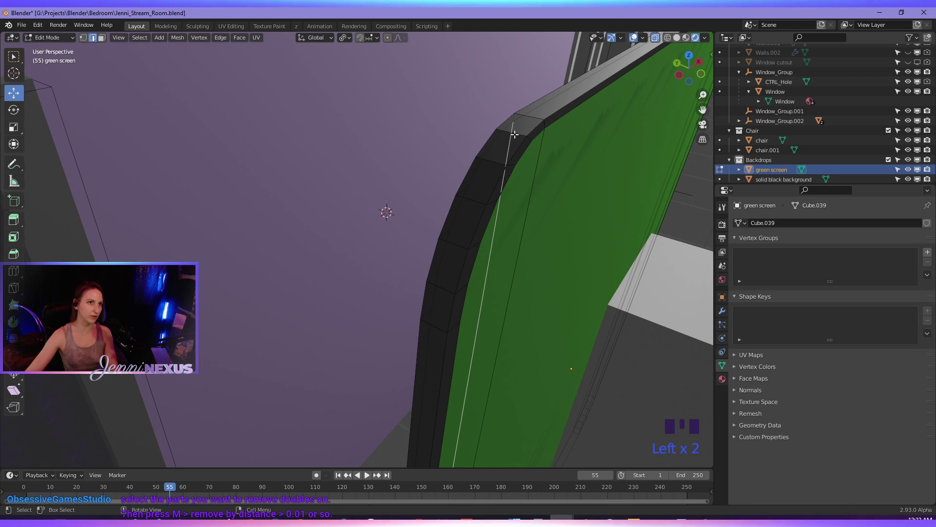
- Switch to face selection and pick the green screen's large centre face
middle_drag(511, 130, 498, 148)
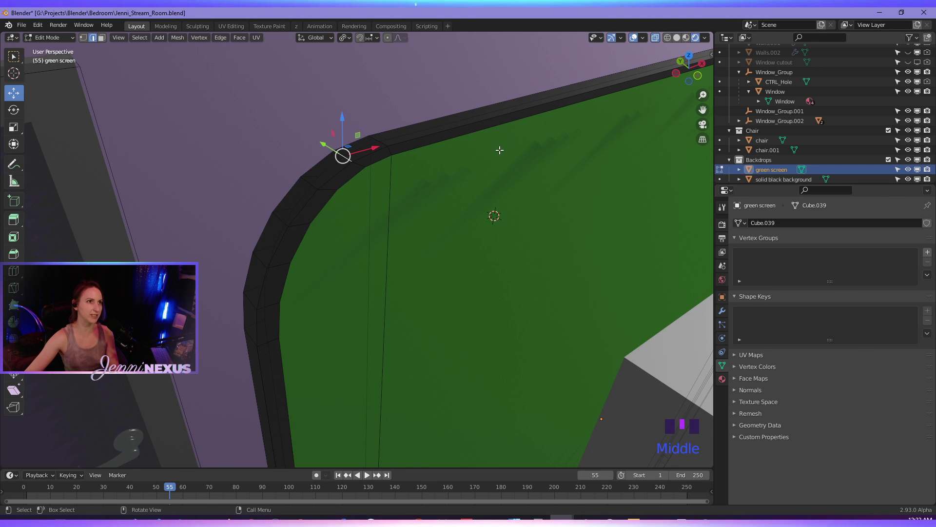
middle_drag(418, 125, 450, 134)
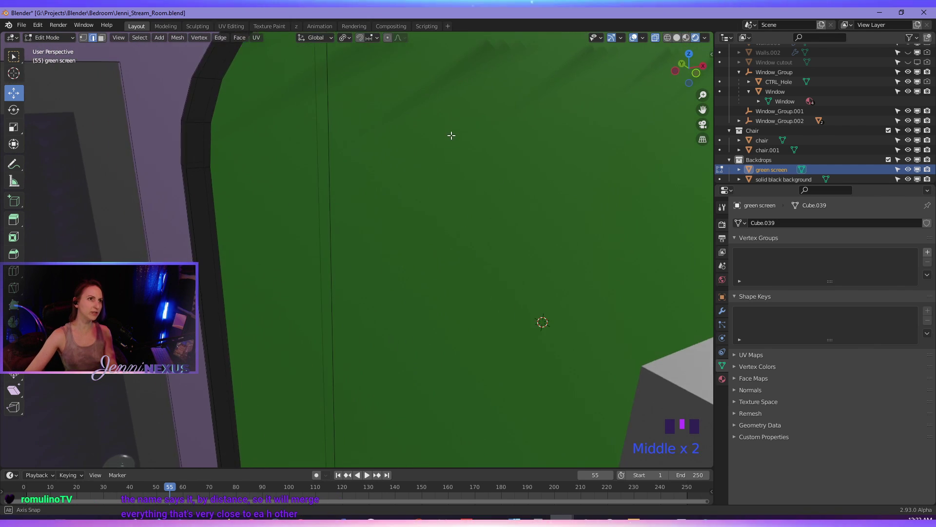
scroll(444, 173, down, 3)
middle_drag(466, 291, 491, 286)
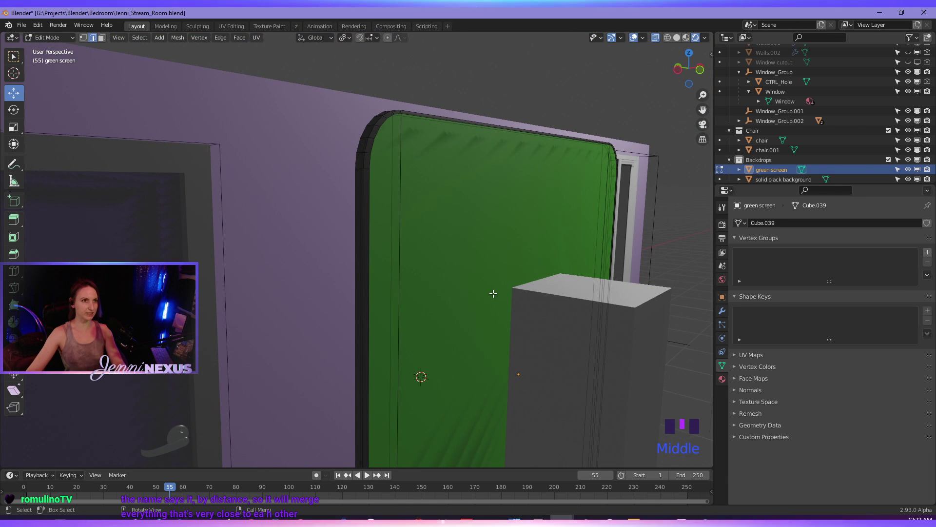
key(3)
click(508, 364)
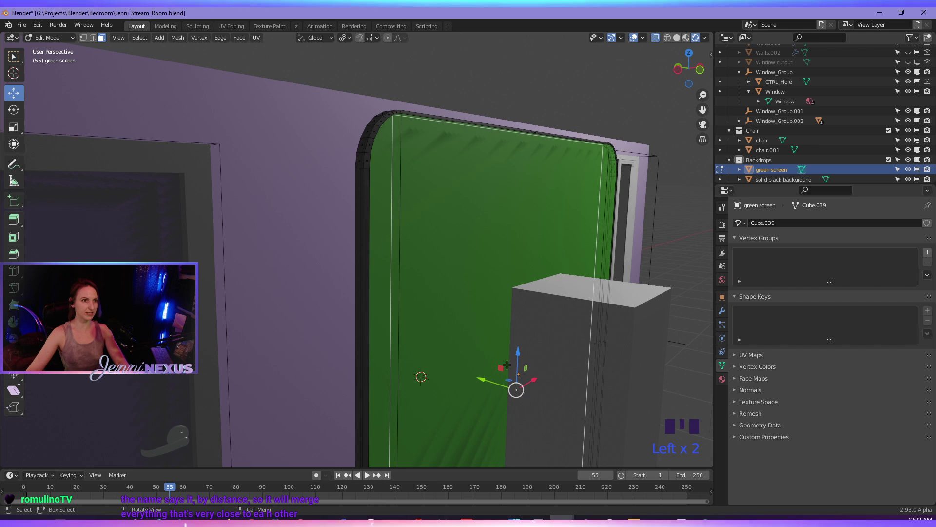
- Try to select the green screen's front centre face together with its door-side strip while X-ray is on
shift+middle_drag(510, 376, 407, 216)
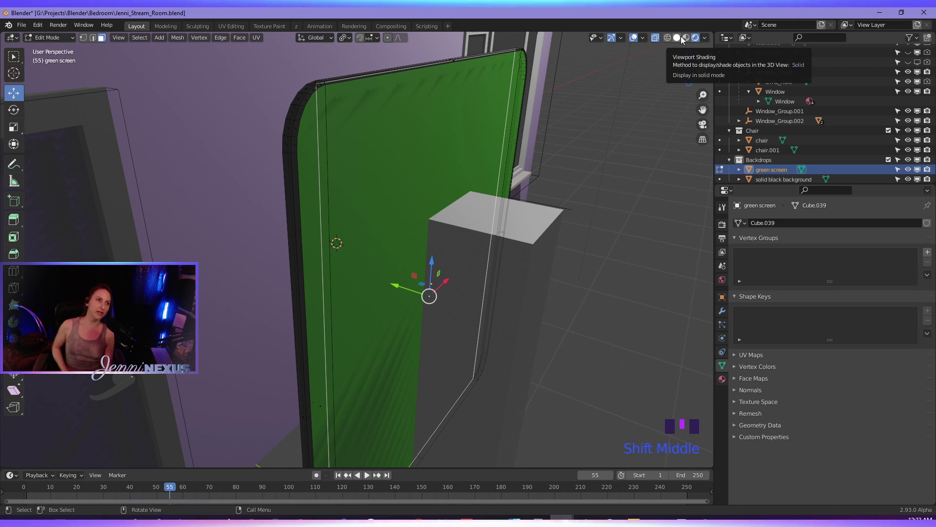
click(411, 254)
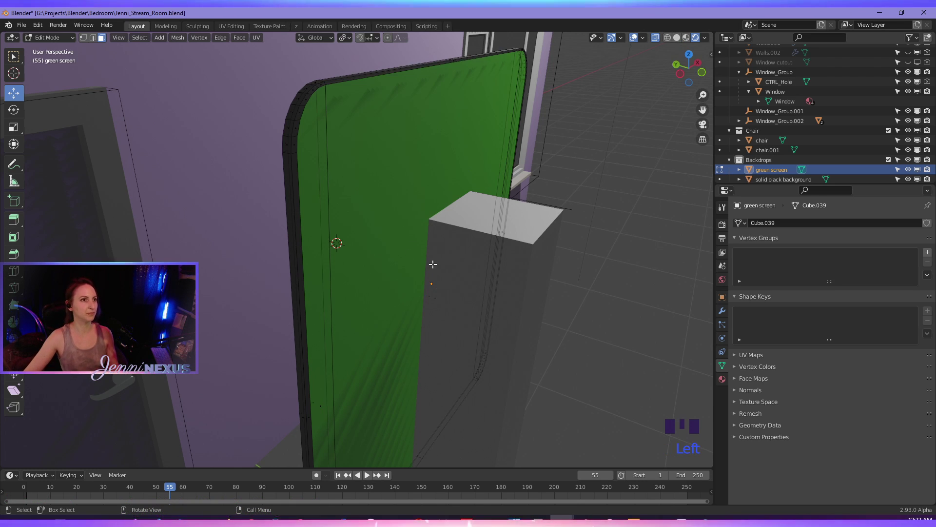
shift+middle_drag(433, 264, 414, 238)
click(413, 240)
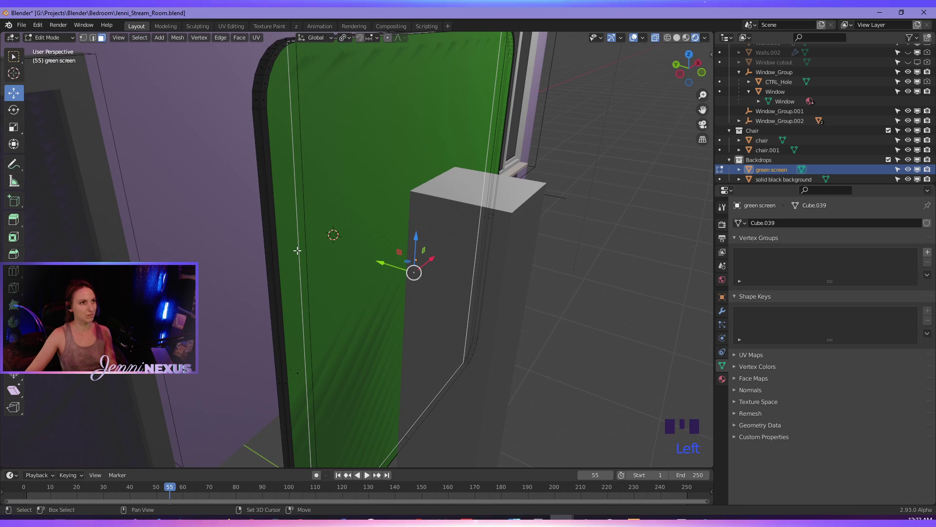
shift+click(307, 336)
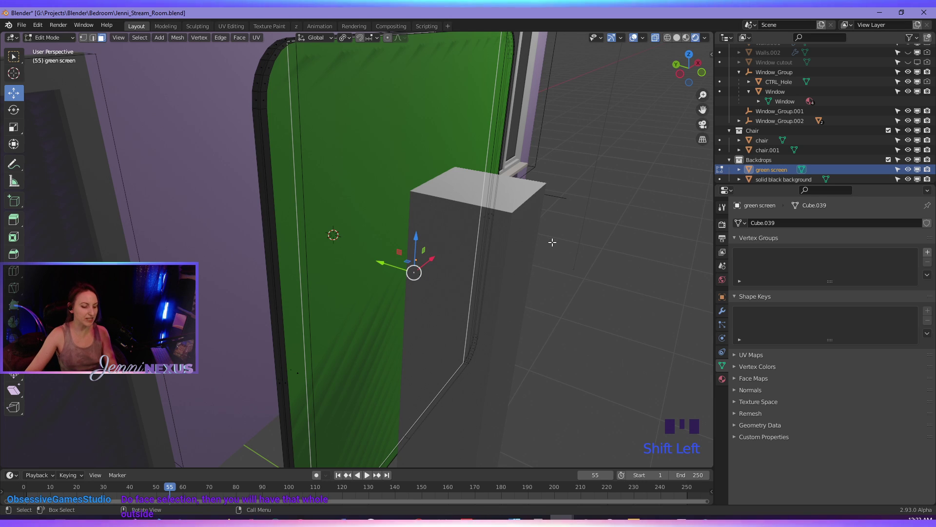
right_click(522, 358)
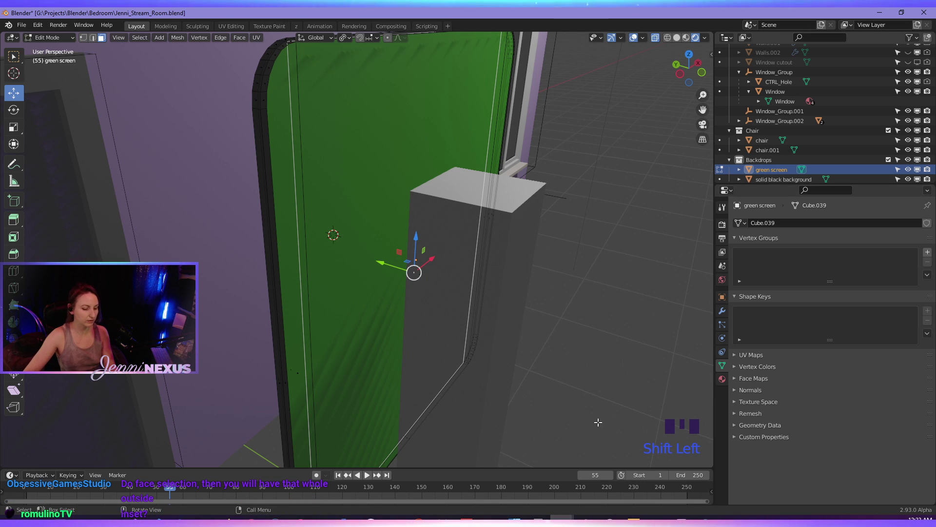
key(z)
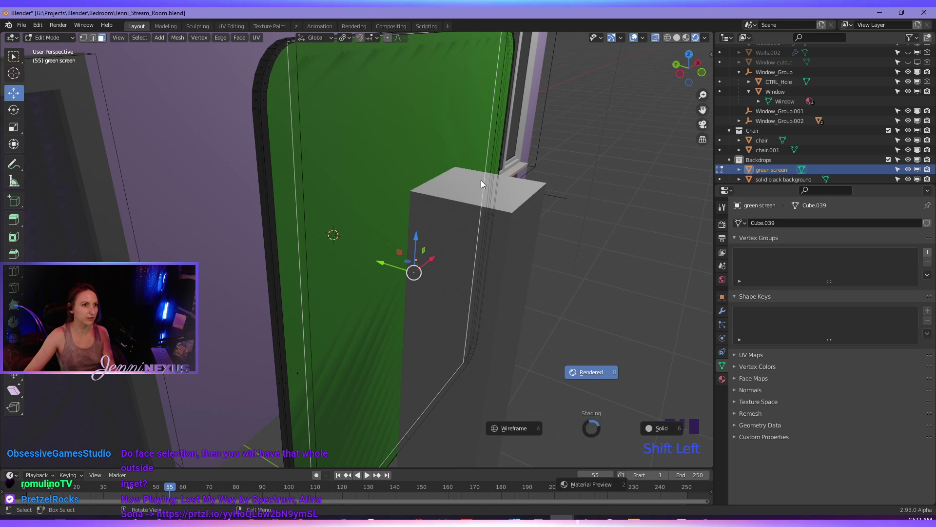
key(z)
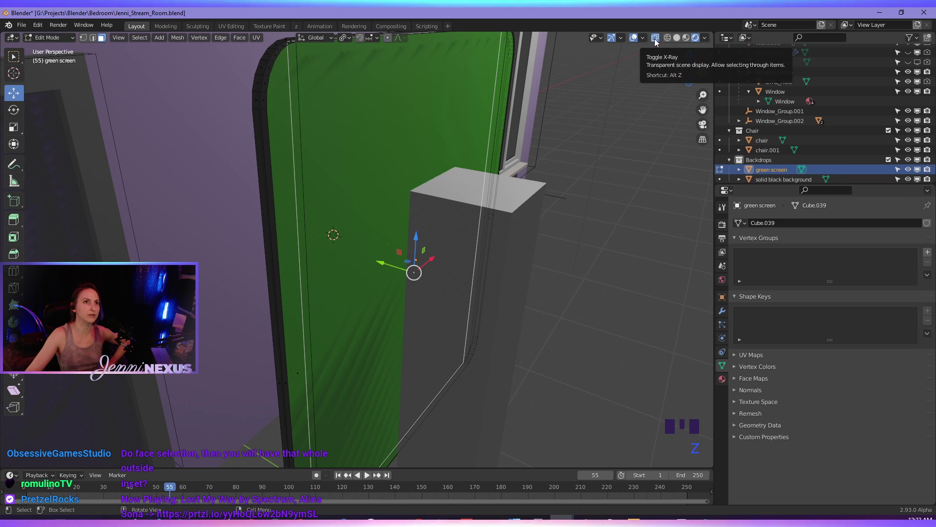
- Turn off X-ray and select the green screen's front centre face plus the strips on both sides of it
click(363, 329)
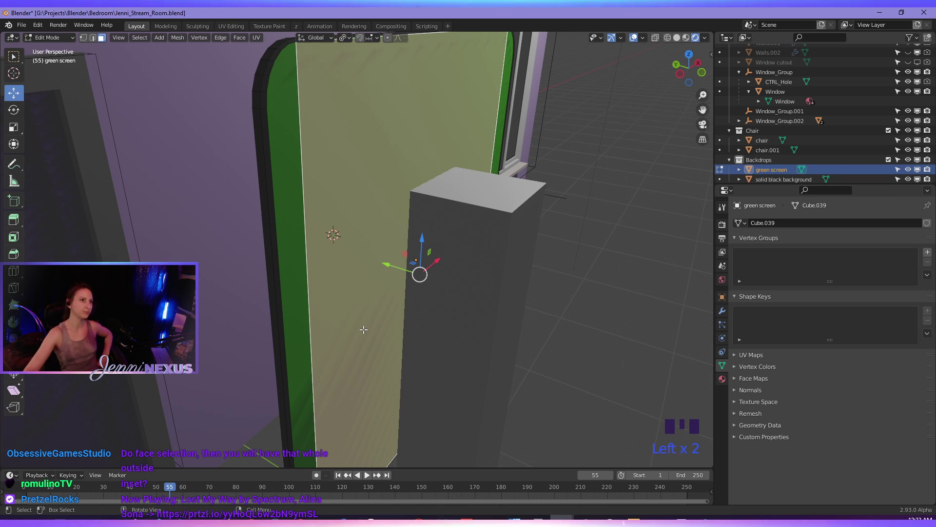
shift+click(497, 147)
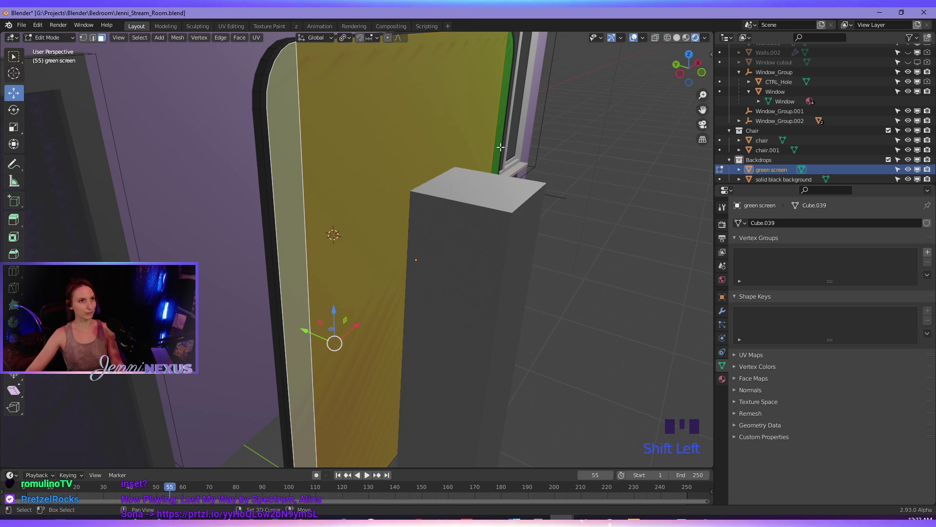
shift+click(501, 147)
- In the right orthographic view, extrude the selected front faces about 0.013 m inward into the green screen
middle_drag(518, 250, 510, 243)
key(KP_3)
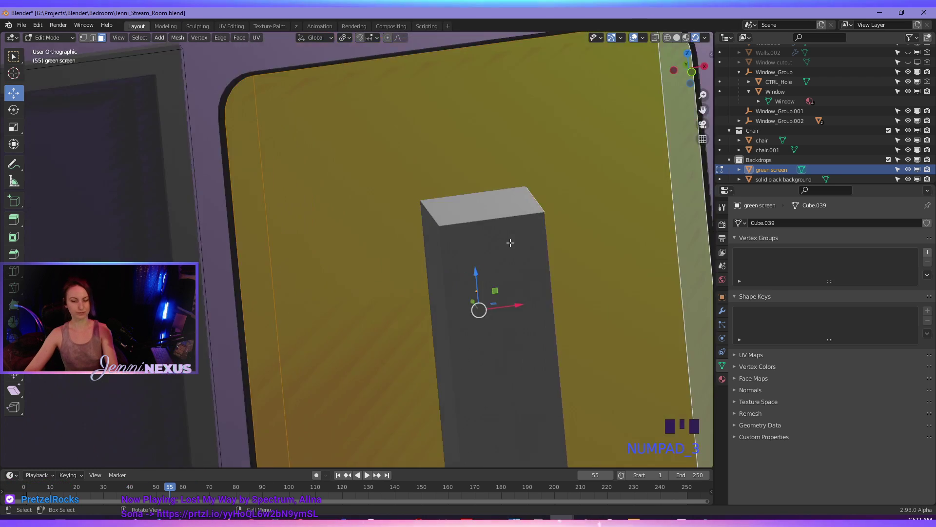
key(KP_Decimal)
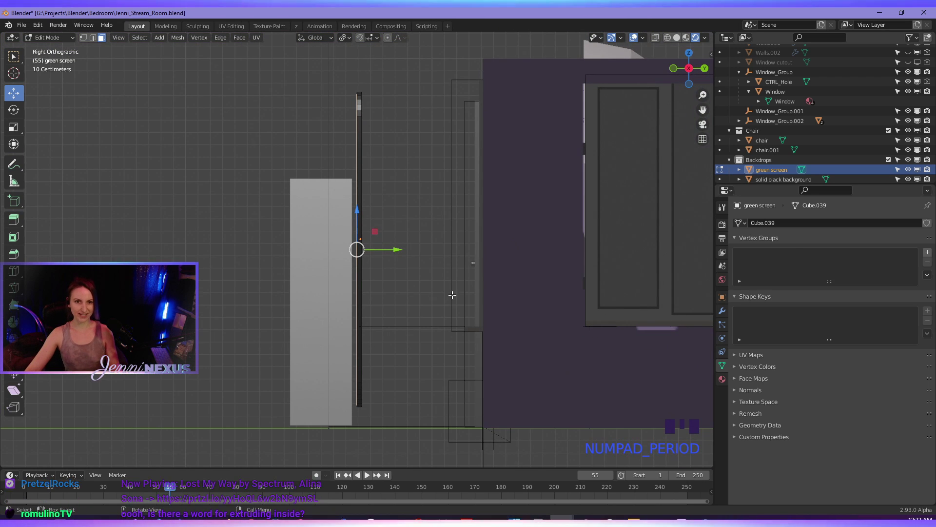
scroll(362, 318, up, 6)
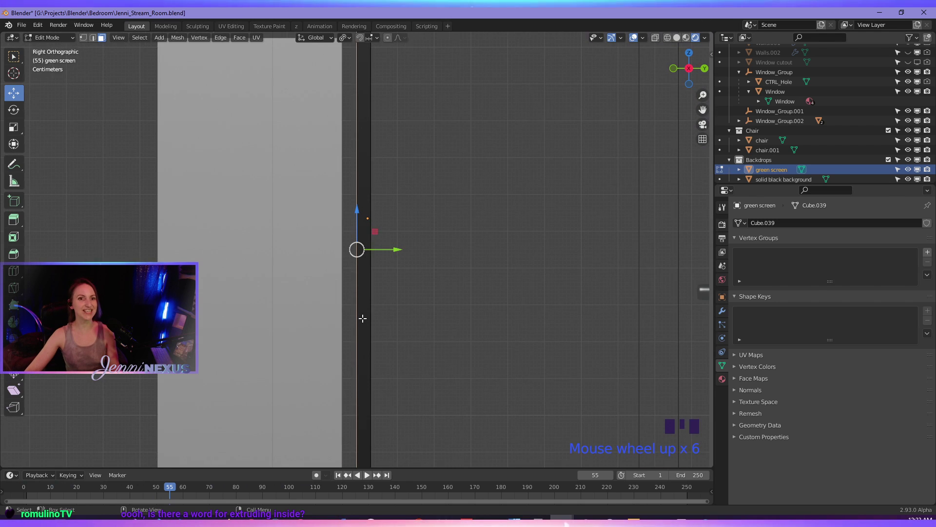
scroll(362, 315, up, 3)
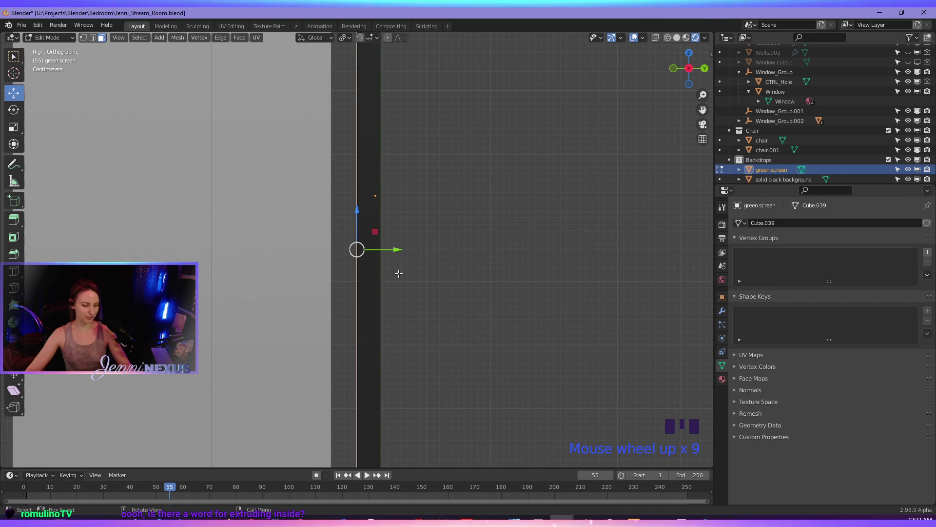
key(e)
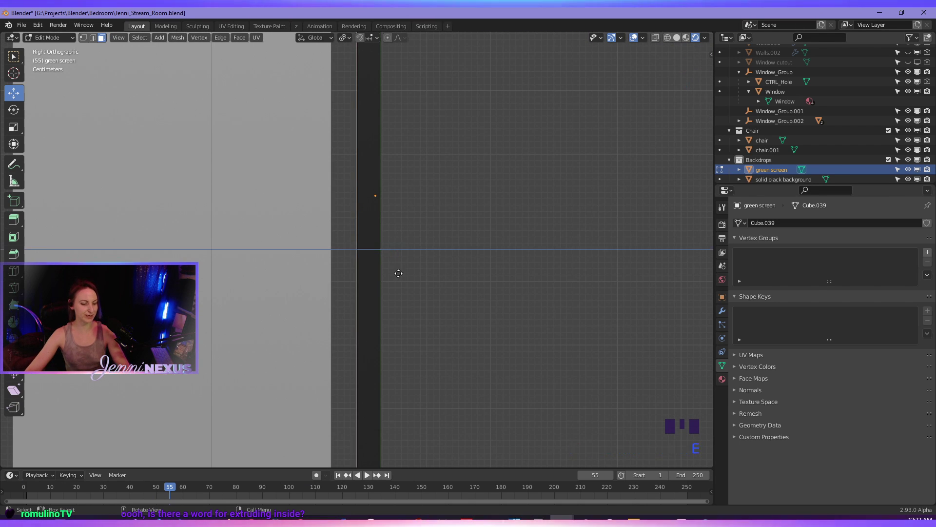
click(408, 275)
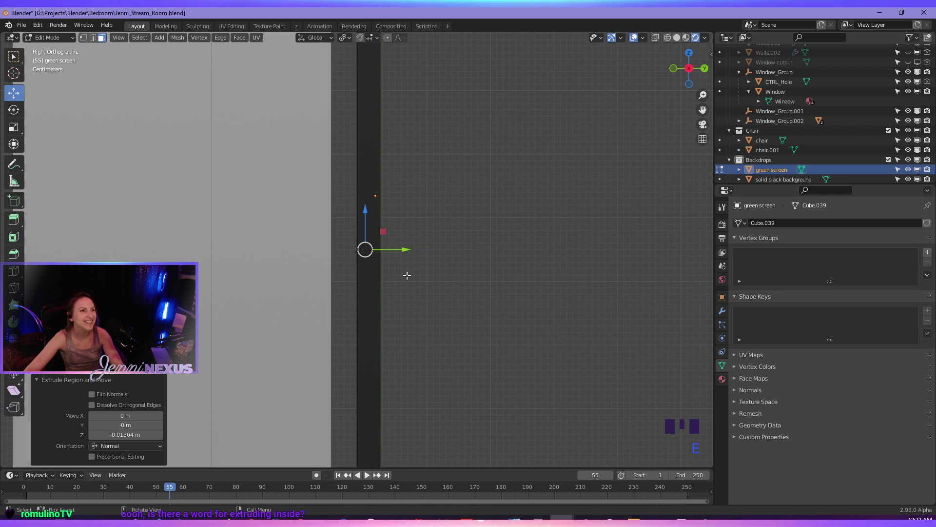
- Fine-tune the recessed front faces' depth along Y in wireframe display and clear the selection
key(z)
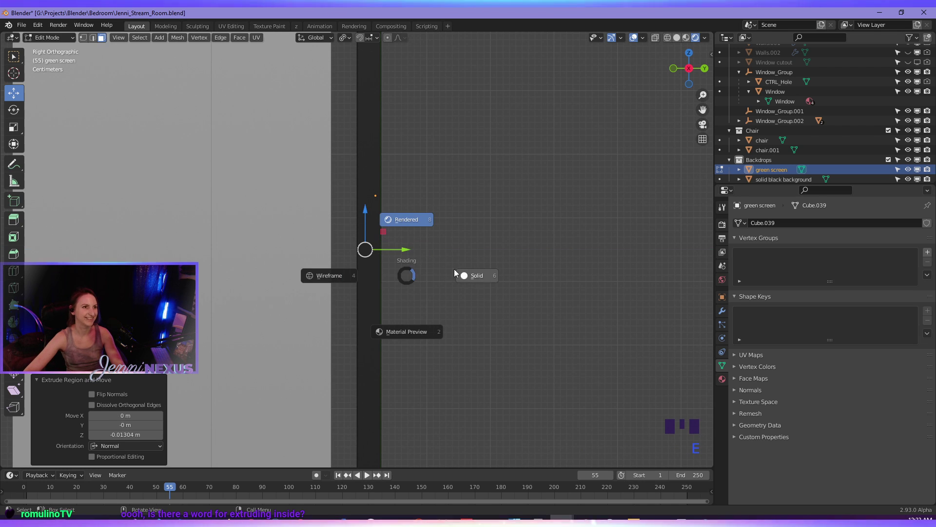
click(358, 275)
drag(403, 251, 404, 251)
middle_drag(329, 293, 328, 382)
click(329, 380)
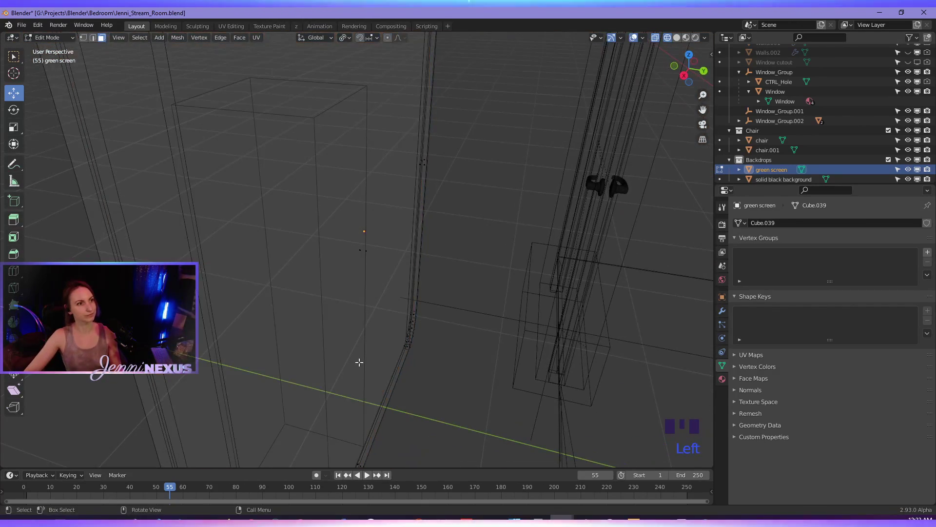
- Return to rendered shading and select the green screen's back centre face with one adjoining side strip
key(z)
click(365, 307)
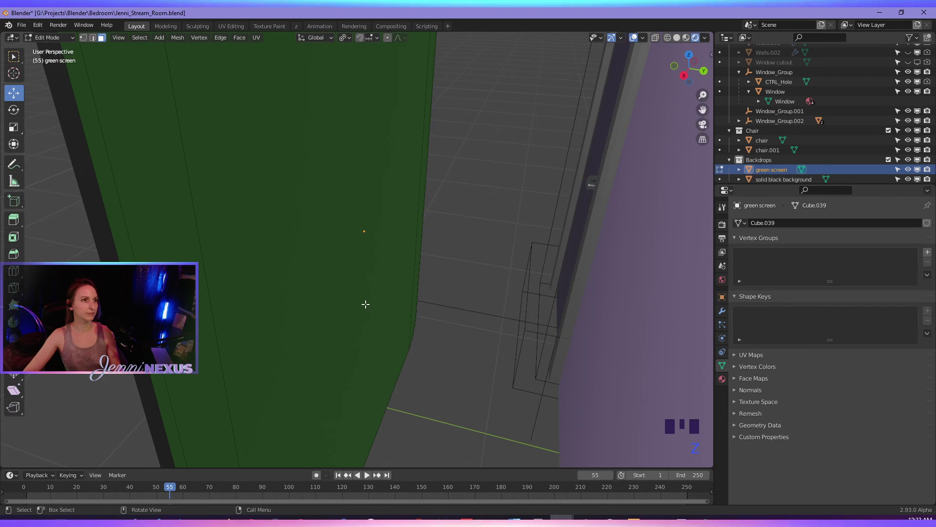
click(365, 306)
shift+click(168, 195)
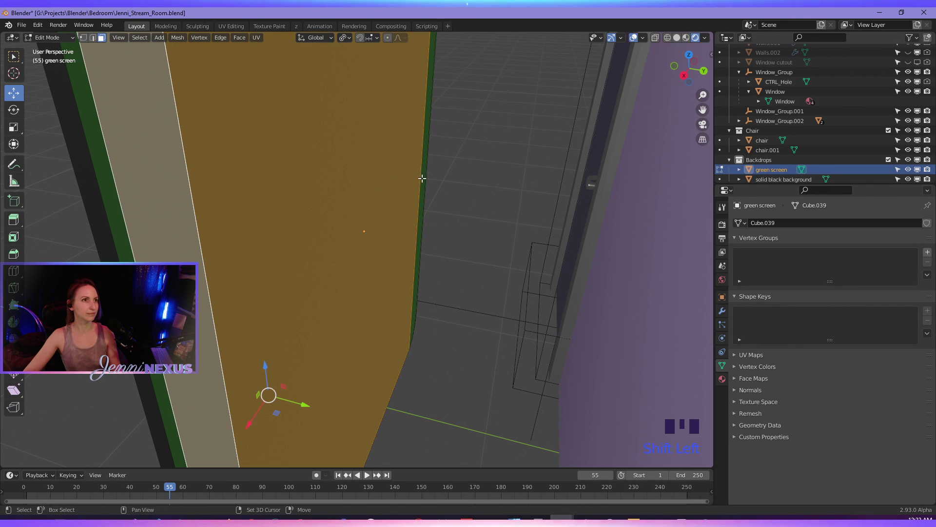
- Examine the recessed front side strip and the inner rim wall along the green screen's window-side edge
scroll(422, 178, down, 3)
middle_drag(371, 273, 323, 232)
middle_drag(397, 305, 445, 333)
scroll(533, 322, up, 2)
shift+middle_drag(563, 352, 499, 267)
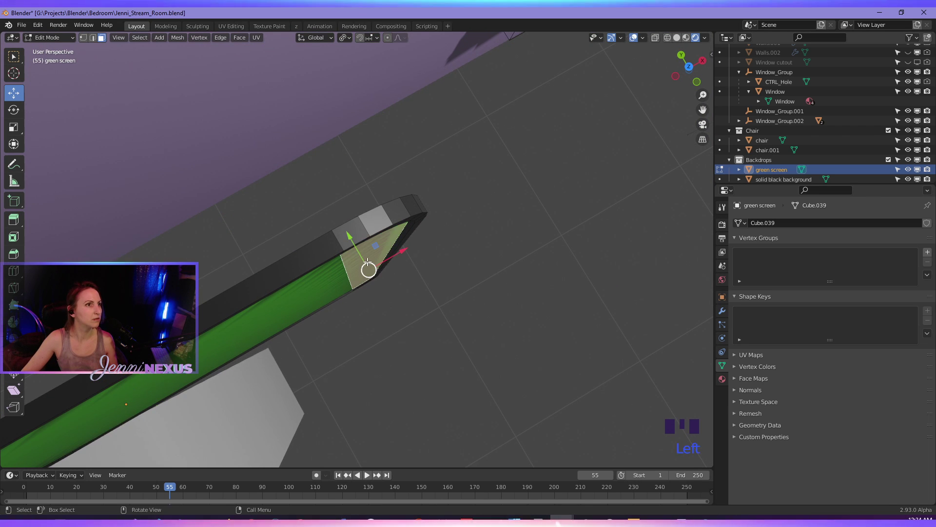
middle_drag(367, 263, 372, 237)
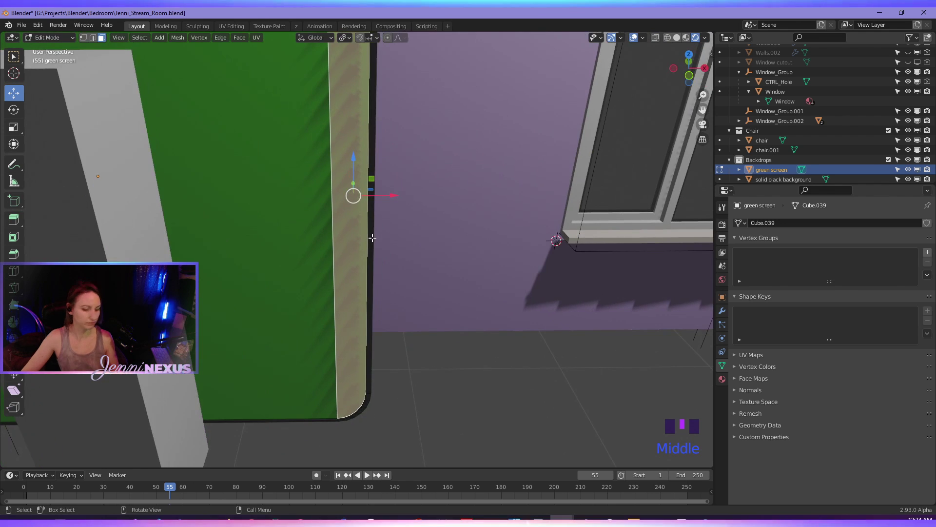
key(KP_Decimal)
scroll(351, 190, up, 11)
middle_drag(471, 357, 374, 295)
click(397, 300)
scroll(398, 300, down, 8)
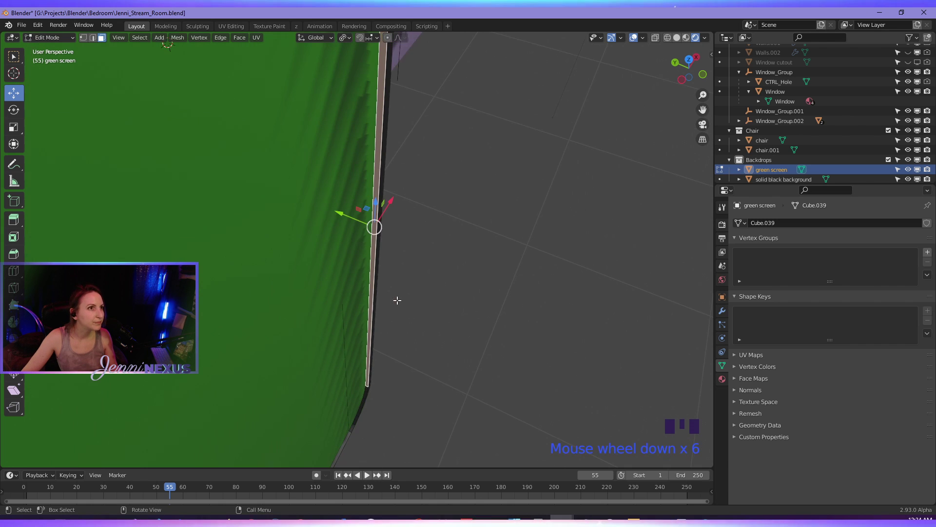
- Undo the latest selection changes and add the remaining side strip to the back-face selection
middle_drag(472, 325, 617, 221)
key(ctrl+z)
key(ctrl+z)
key(ctrl+z)
shift+click(615, 191)
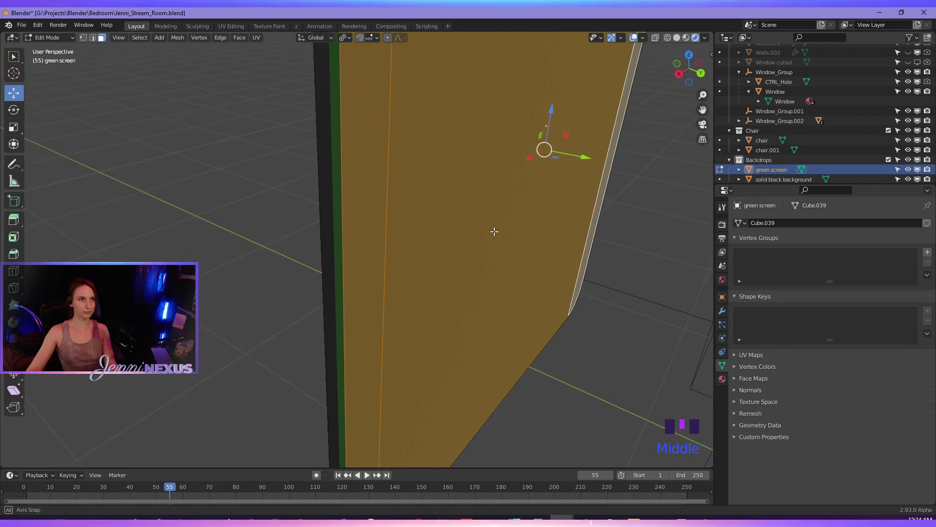
- In the right orthographic view, extrude the selected back faces about 0.011 m inward into the green screen
key(KP_3)
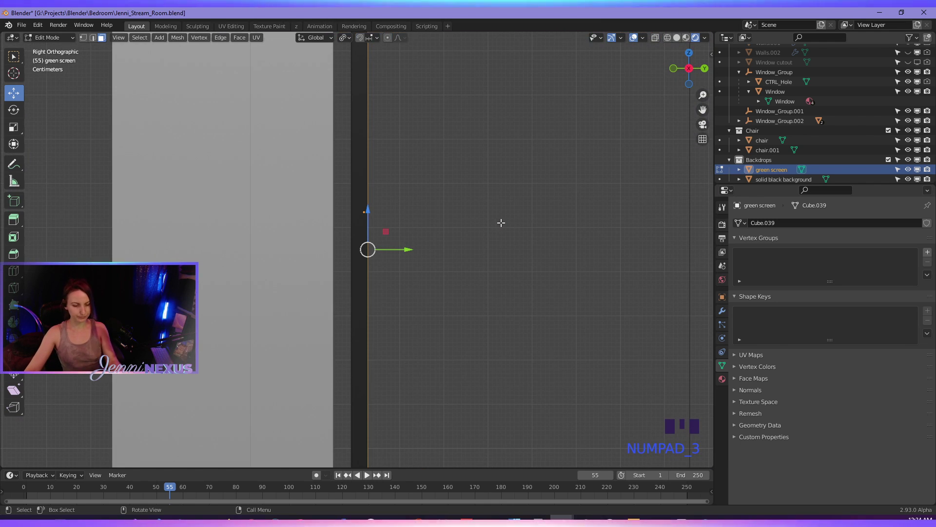
key(e)
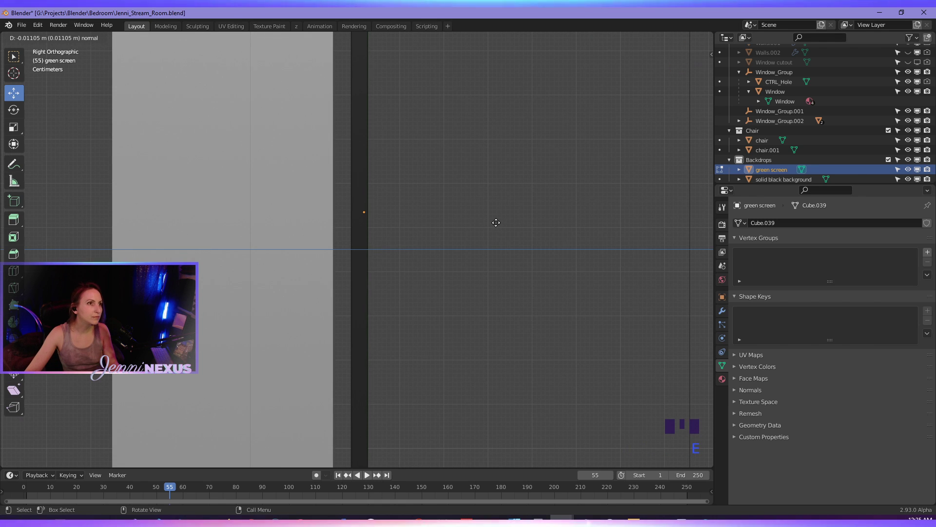
click(496, 219)
key(z)
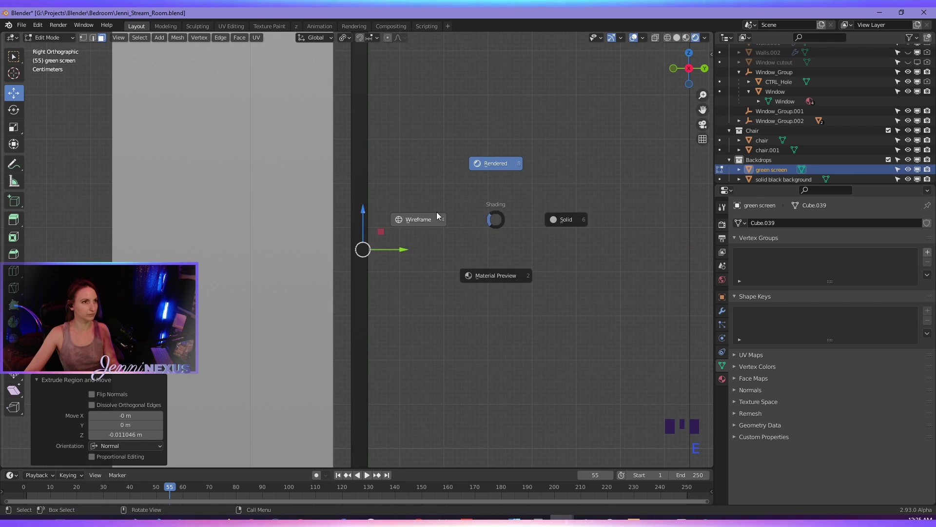
- In wireframe shading, move the extruded back faces about 0.0005 m along Y to fine-tune the recess depth
click(422, 219)
scroll(364, 278, up, 10)
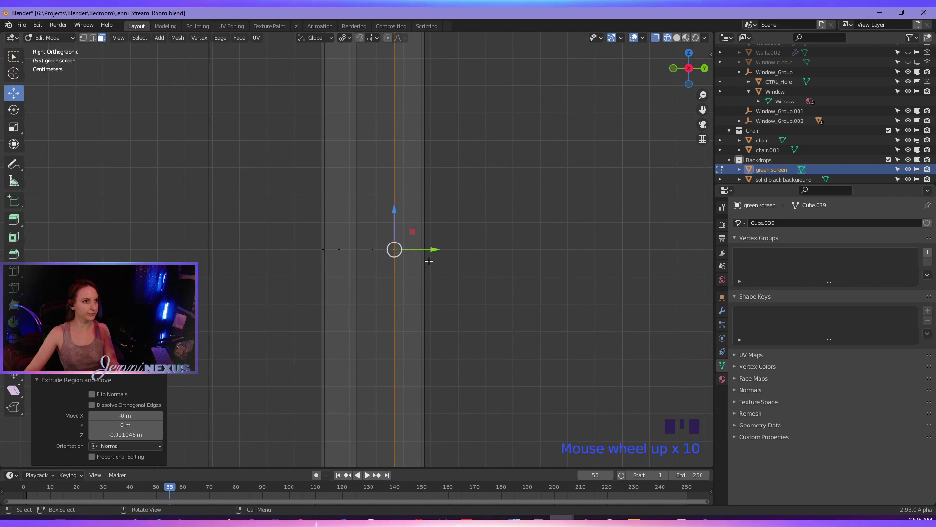
scroll(438, 271, up, 7)
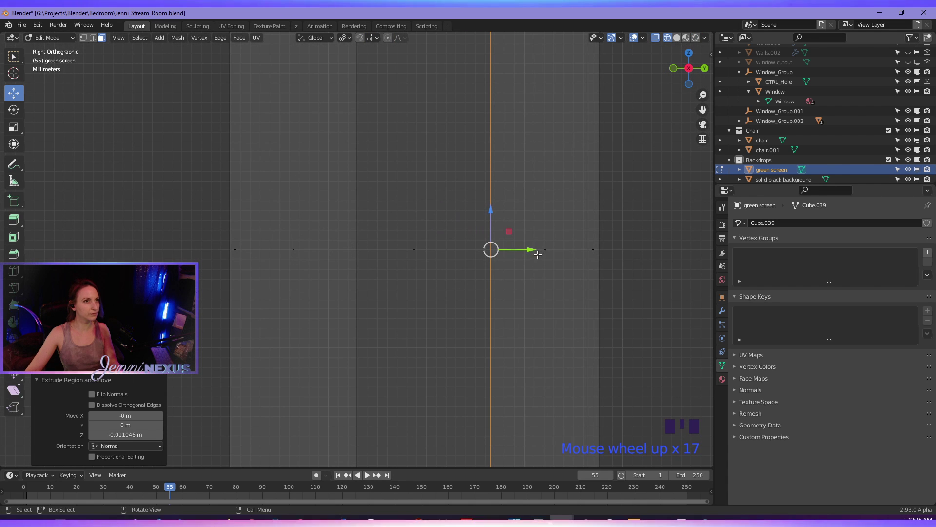
drag(529, 250, 534, 343)
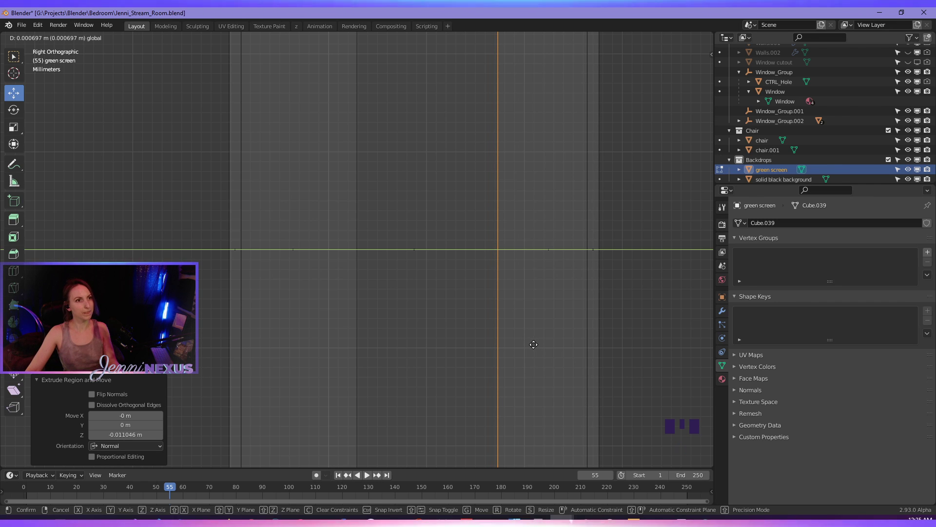
click(530, 344)
scroll(512, 348, down, 8)
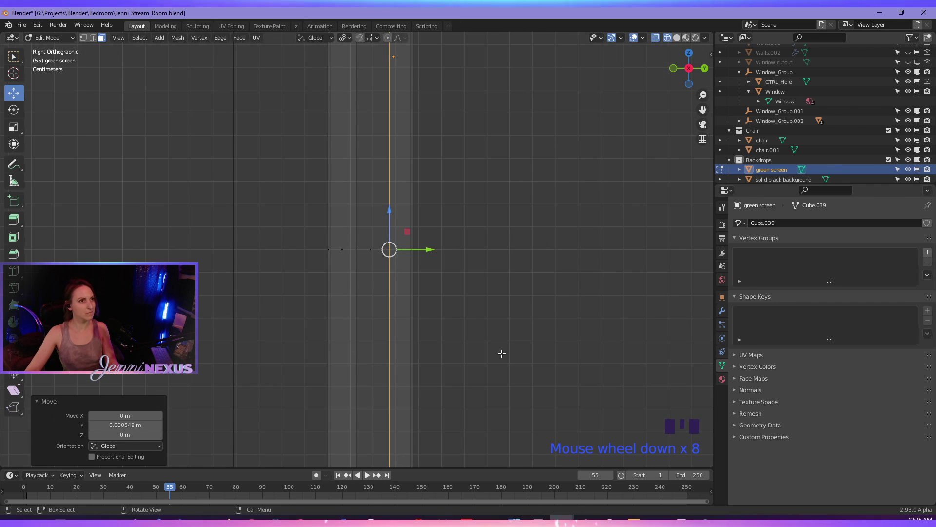
- Return to rendered shading and examine the recessed back side of the green screen
middle_drag(502, 353, 448, 368)
key(z)
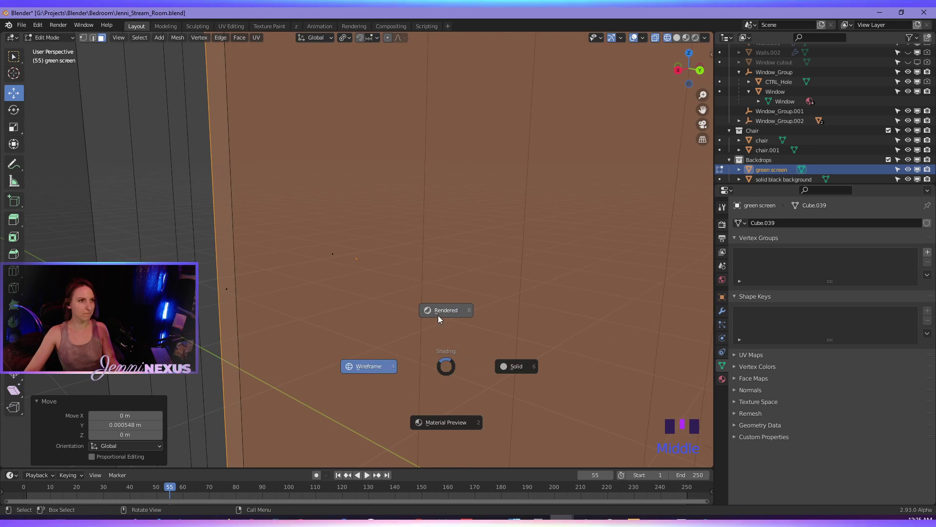
click(439, 317)
scroll(437, 310, down, 11)
key(z)
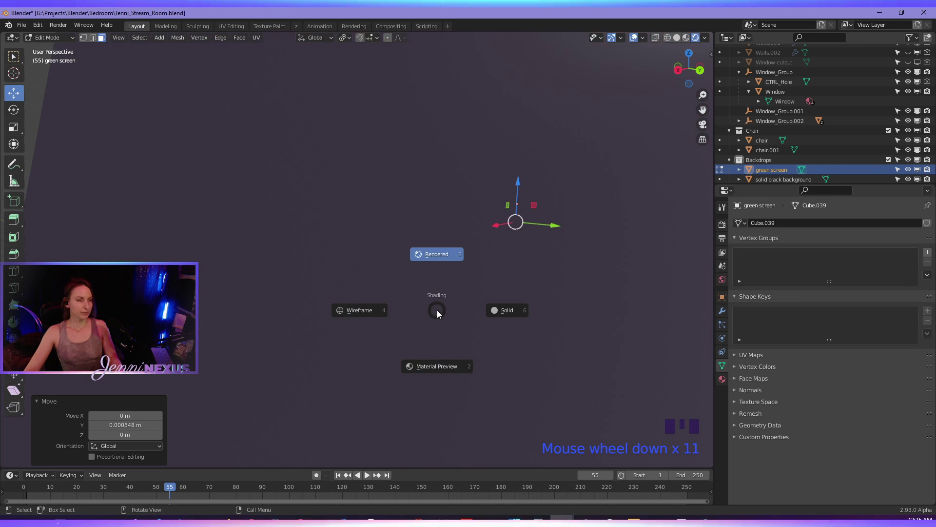
click(432, 254)
scroll(428, 255, down, 6)
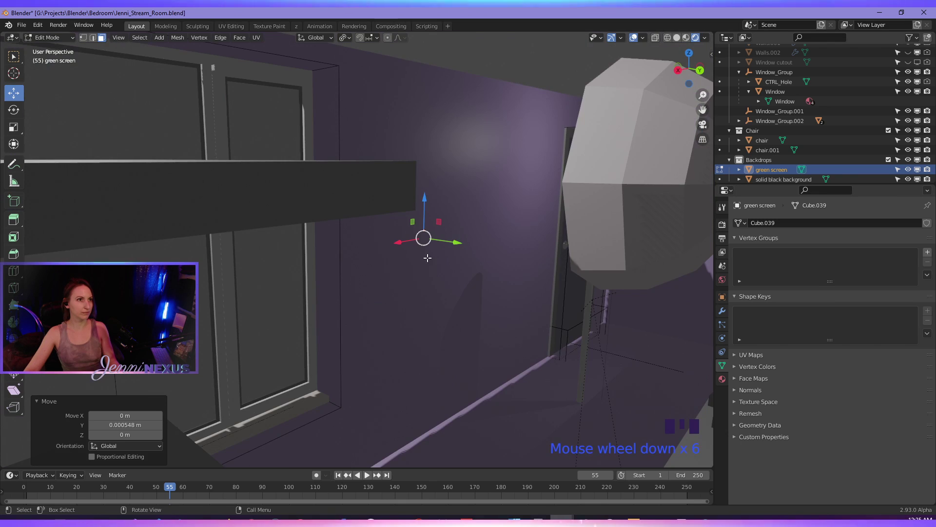
middle_drag(427, 257, 458, 290)
scroll(427, 242, up, 4)
scroll(432, 242, down, 1)
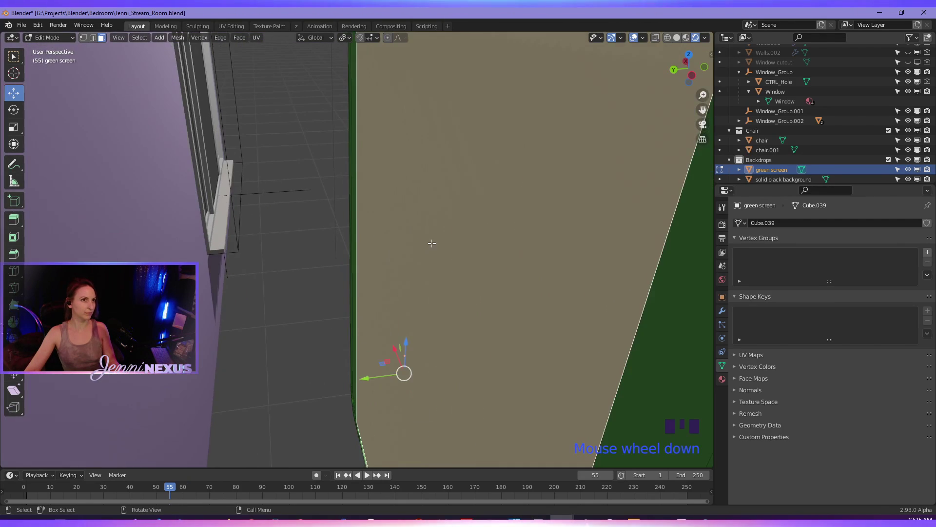
scroll(431, 242, down, 3)
shift+middle_drag(445, 230, 429, 259)
- Examine the outer edge faces along the green screen's top and around its rounded corner
click(513, 249)
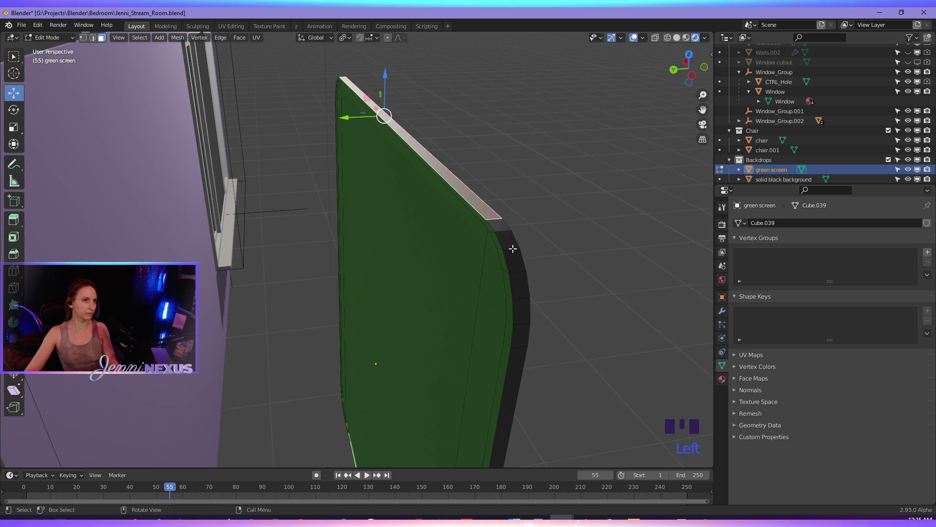
middle_drag(513, 248, 598, 268)
click(534, 188)
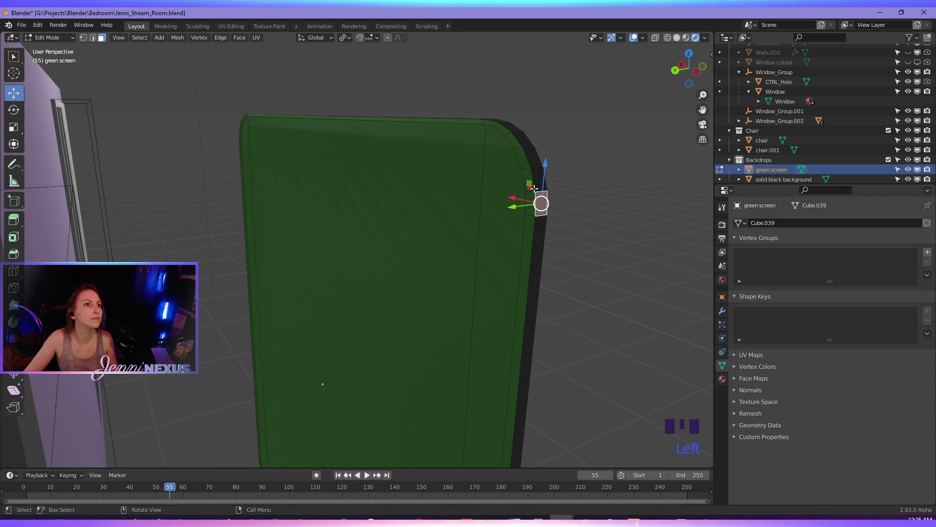
click(528, 179)
middle_drag(524, 165, 468, 395)
scroll(510, 305, up, 4)
scroll(537, 391, down, 5)
middle_drag(536, 391, 548, 395)
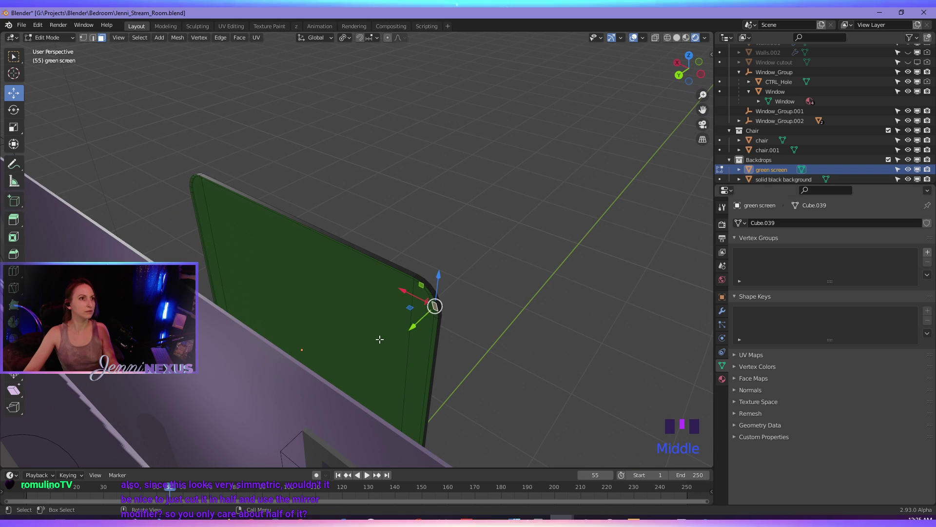
- Select the three recessed back faces, grow the selection, and reduce it to the inner rim walls around them
click(380, 338)
shift+click(408, 318)
shift+click(224, 265)
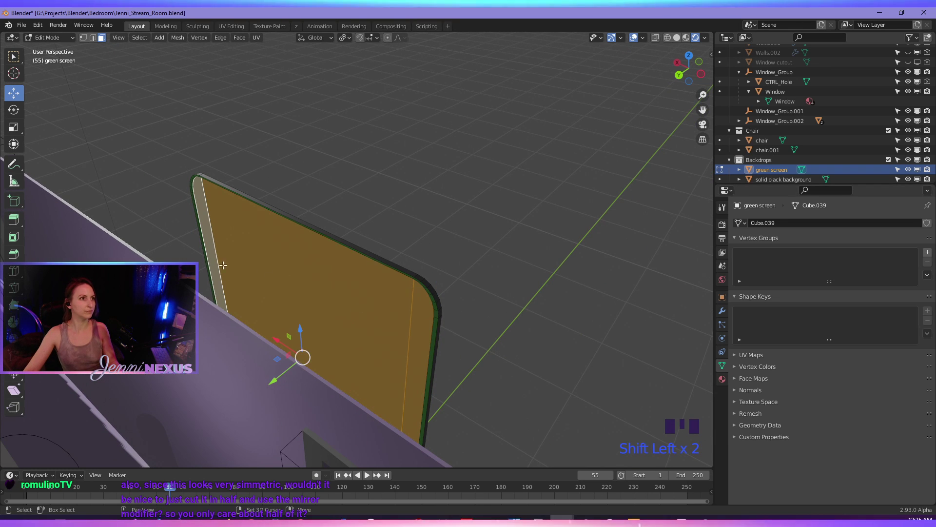
key(ctrl+KP_Add)
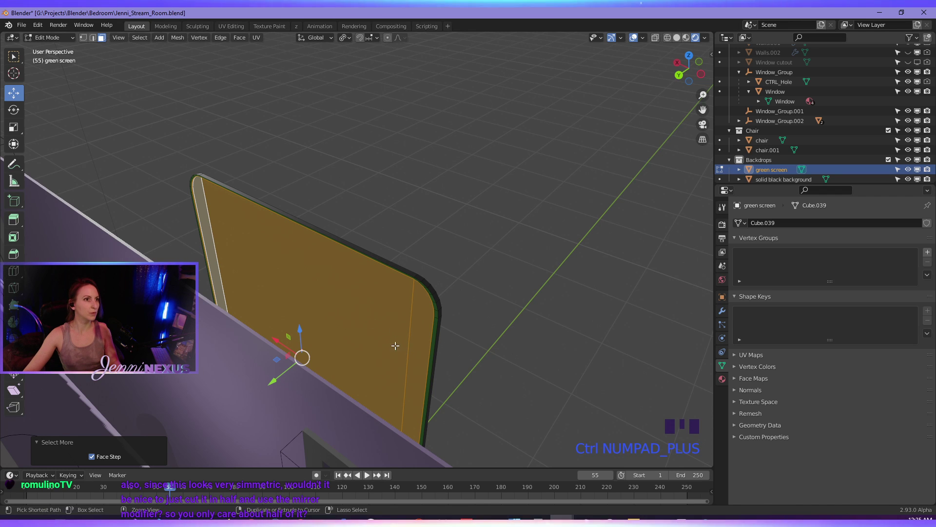
ctrl+click(410, 370)
scroll(400, 376, up, 3)
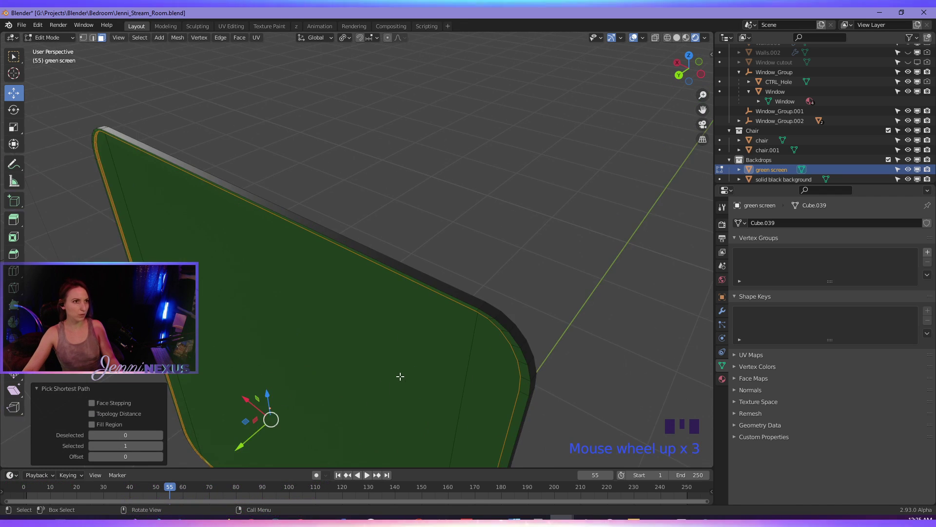
middle_drag(400, 376, 426, 315)
middle_drag(432, 314, 450, 319)
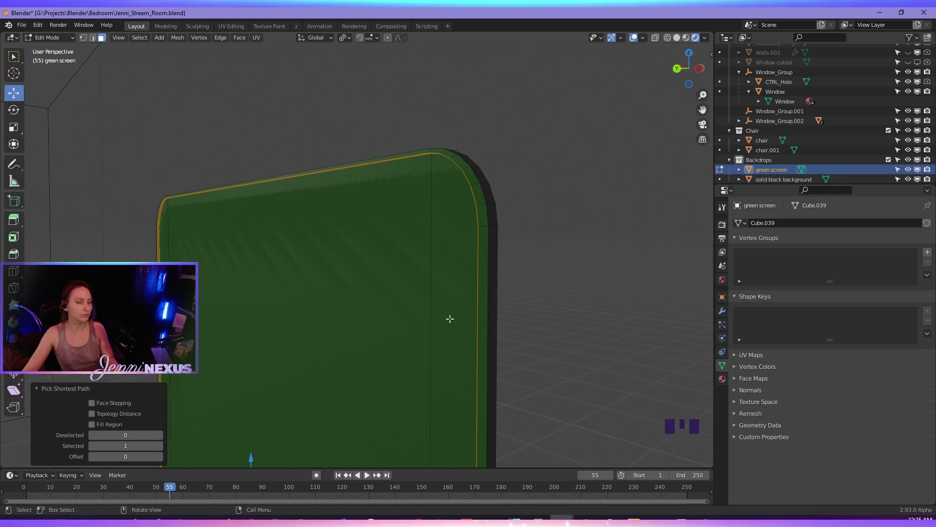
- Grow the selection to include the back rim border and deselect the three recessed back faces
key(ctrl+KP_Add)
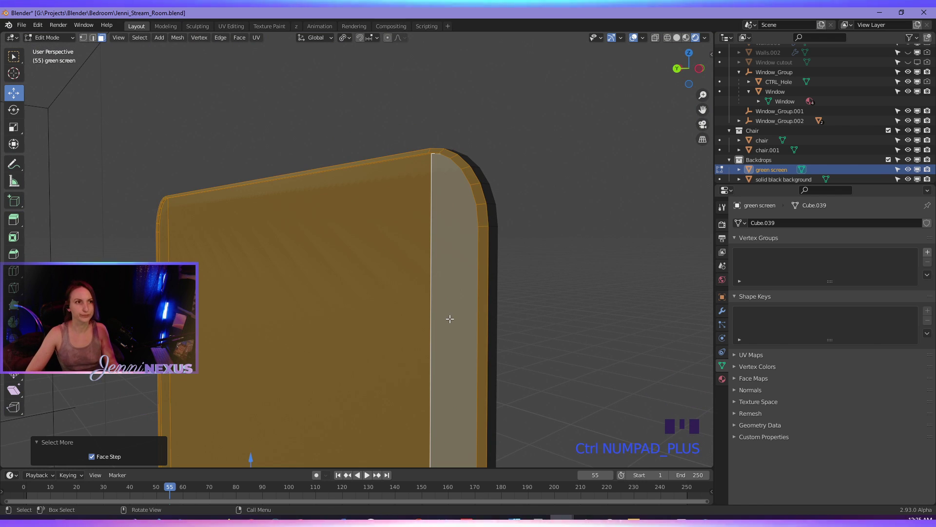
shift+click(450, 319)
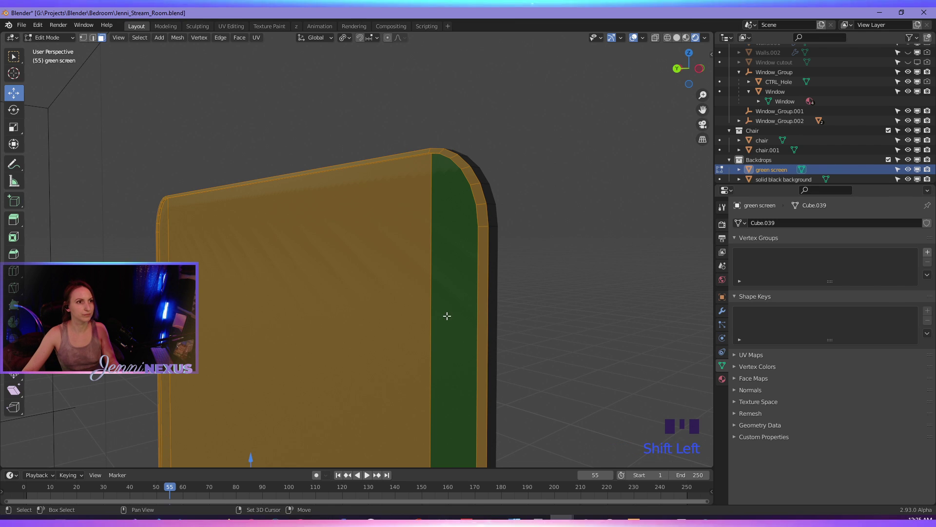
shift+click(219, 375)
shift+click(176, 394)
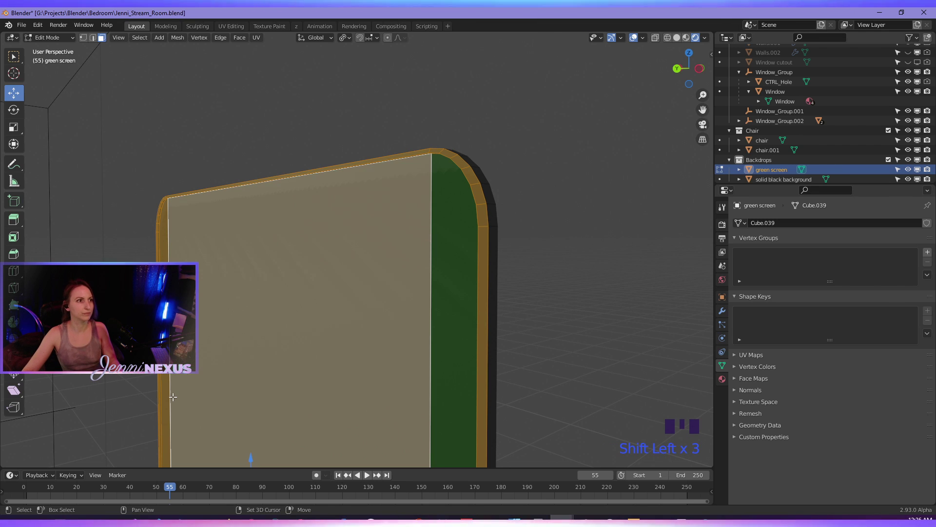
shift+click(186, 399)
shift+click(197, 394)
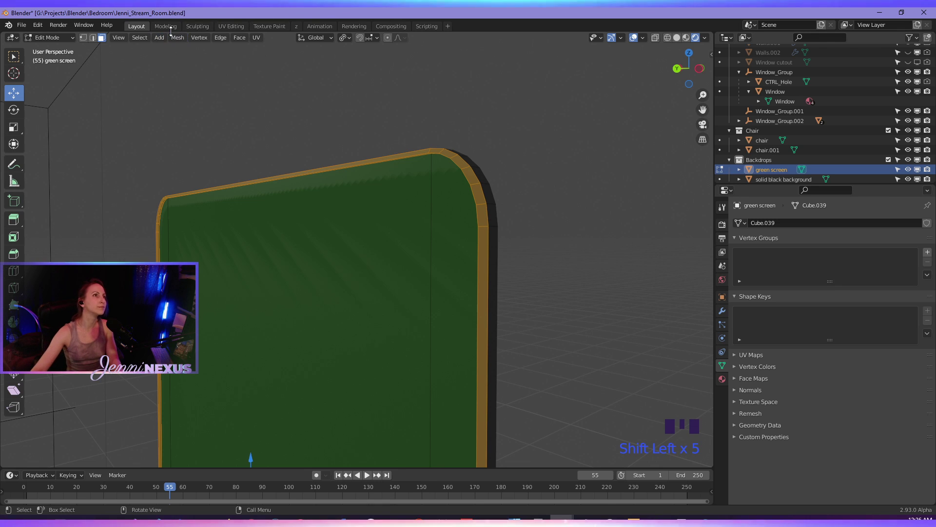
- In the UV Editing workspace, move the selected back rim's UVs to the black area of the colour palette
click(231, 26)
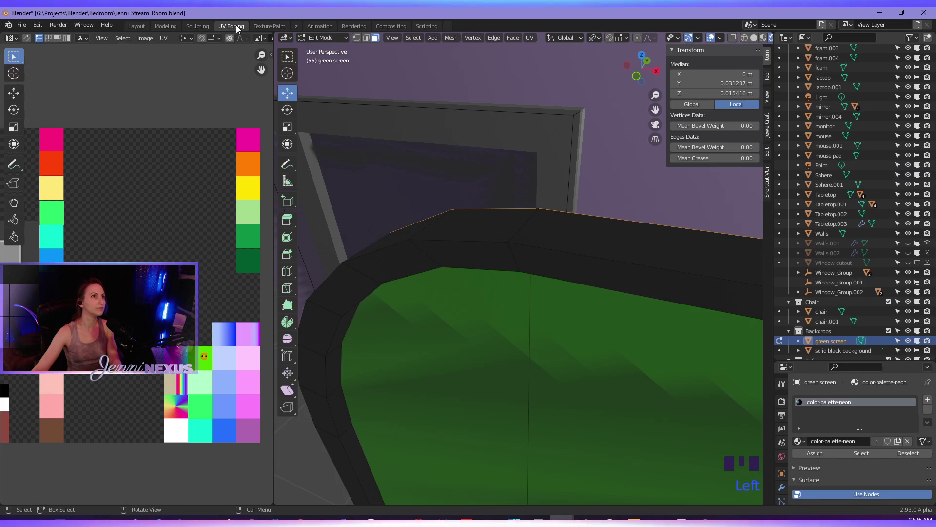
scroll(452, 307, down, 7)
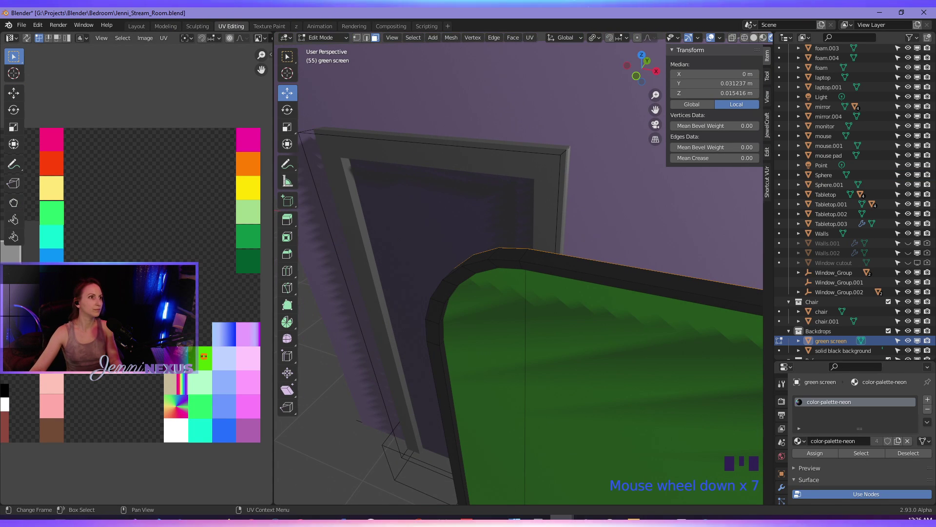
middle_drag(127, 279, 171, 273)
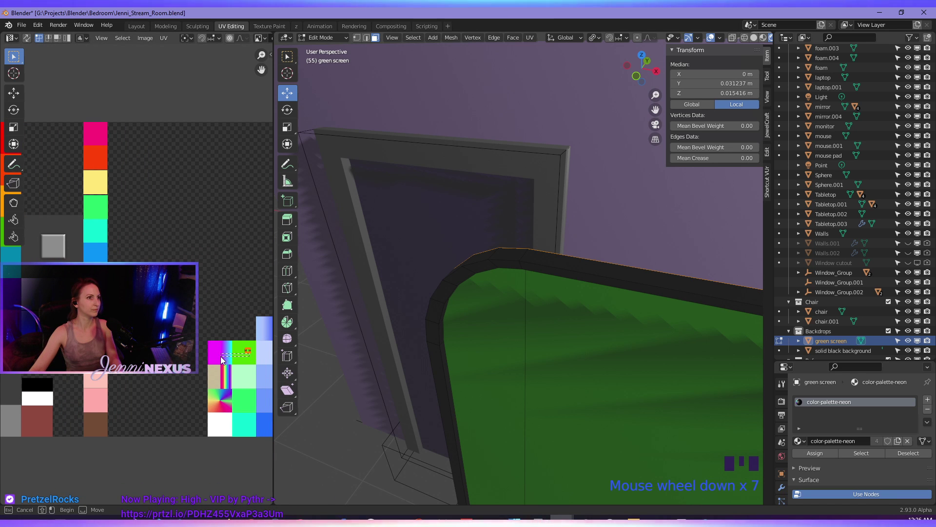
key(ctrl+z)
key(g)
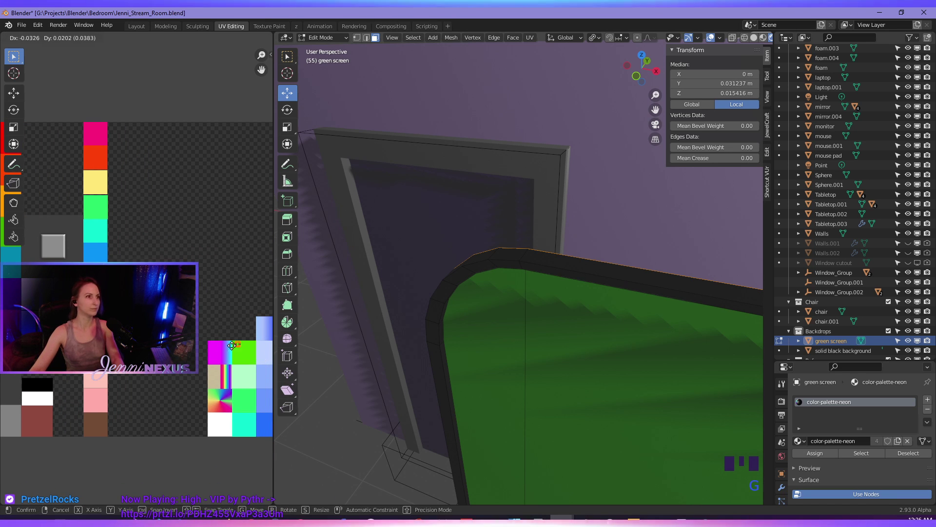
click(88, 353)
- Clear the face selection and examine the green screen's dark rim from the back and the front
scroll(560, 358, down, 5)
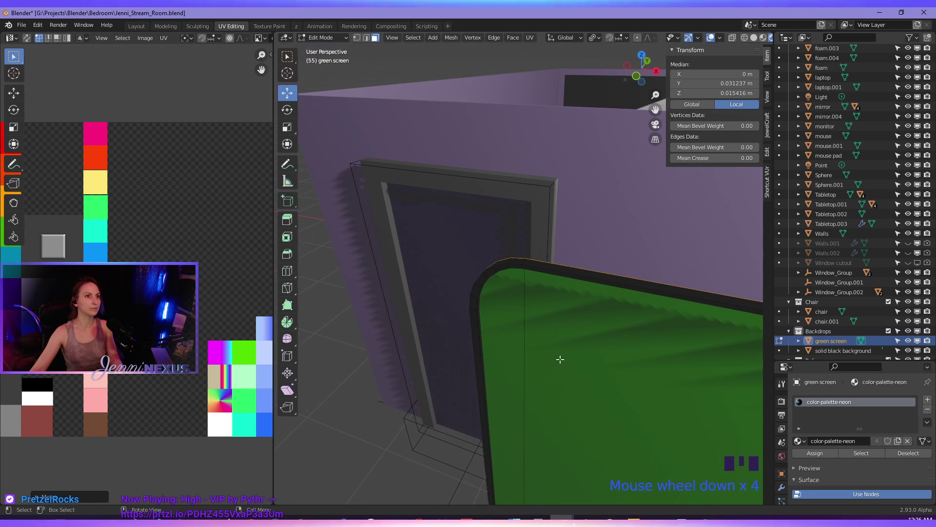
shift+middle_drag(560, 358, 361, 268)
scroll(532, 348, down, 5)
middle_drag(532, 348, 519, 181)
click(519, 181)
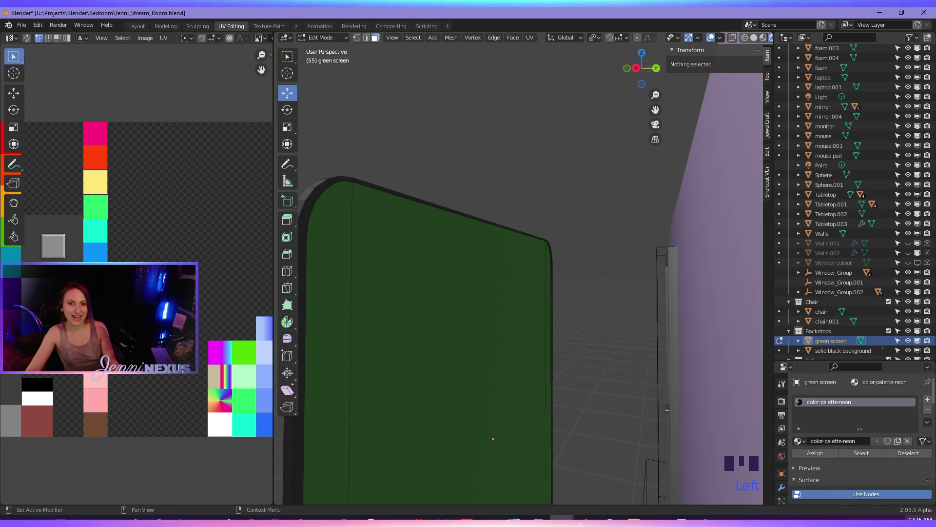
middle_drag(434, 373, 648, 385)
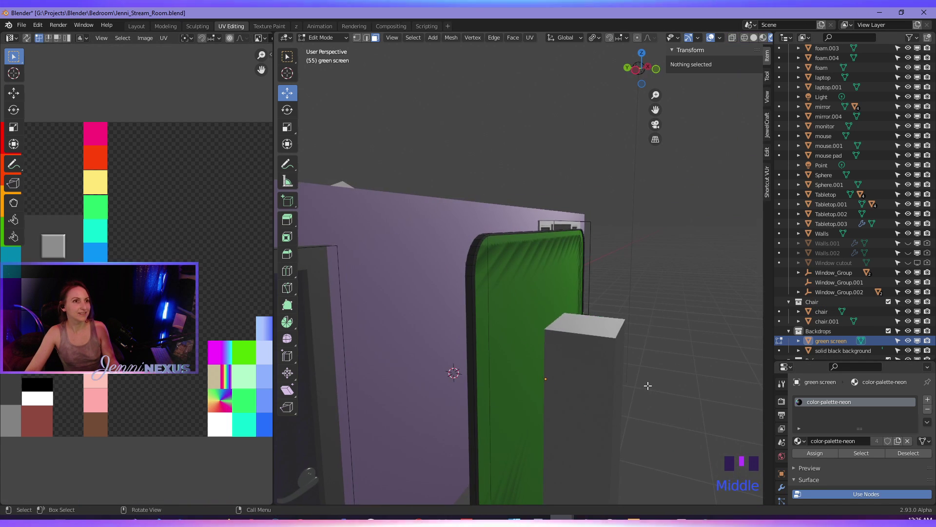
shift+middle_drag(513, 328, 579, 262)
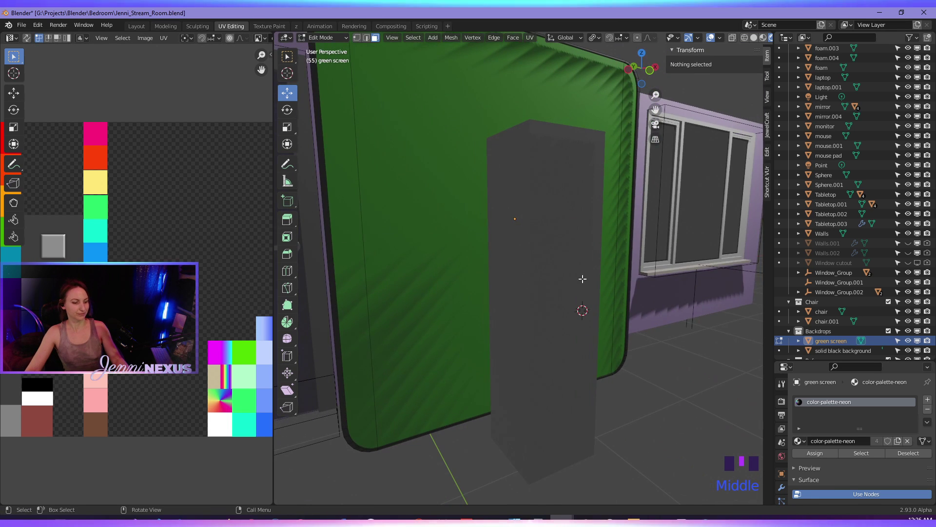
- Leave Edit Mode and move the green screen along Y into the room, to about Y 2.892 m near the black wall
key(Tab)
scroll(579, 285, down, 6)
shift+middle_drag(517, 220, 478, 277)
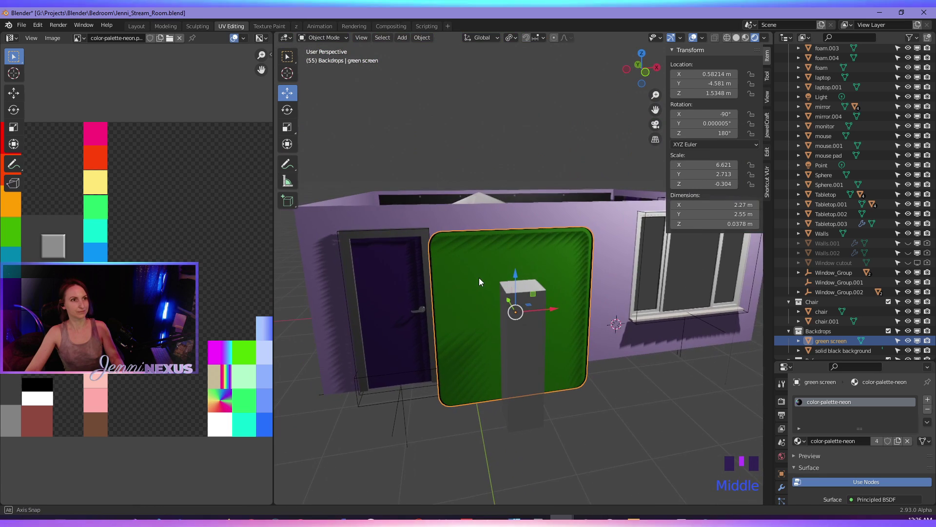
middle_drag(525, 309, 566, 359)
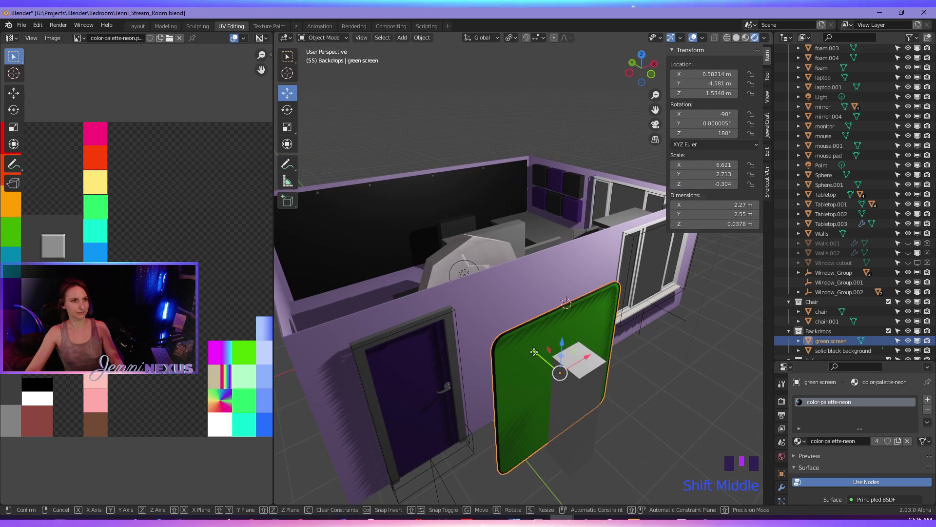
drag(565, 358, 316, 257)
middle_drag(433, 258, 444, 270)
shift+middle_drag(444, 271, 488, 309)
middle_drag(440, 273, 602, 353)
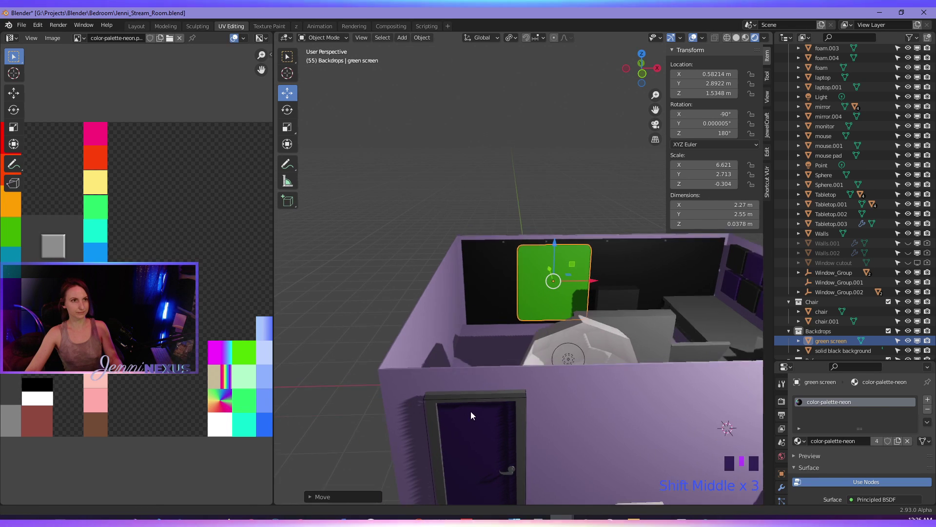
- Move the green screen closer to the black wall, to about Y 2.946 m
middle_drag(470, 411, 517, 296)
key(KP_Decimal)
drag(554, 276, 531, 263)
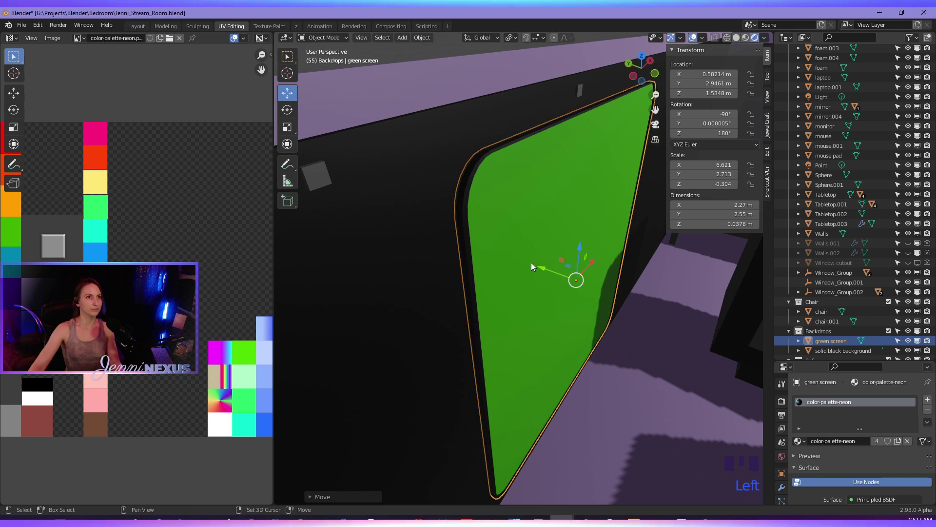
middle_drag(531, 262, 502, 299)
scroll(501, 297, down, 2)
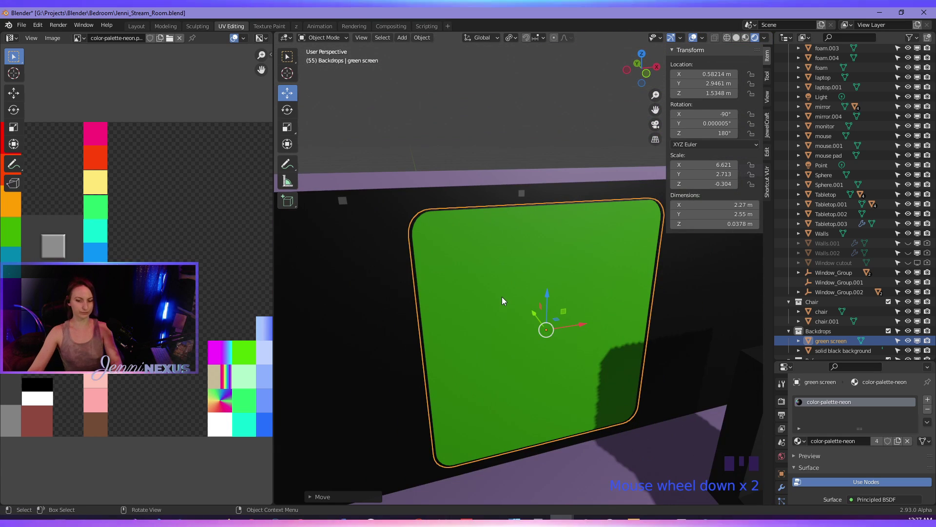
- Hide the 3D viewport's sidebar and widen the viewport by narrowing the outliner and the UV editor
key(KP_7)
shift+middle_drag(528, 351, 614, 288)
key(n)
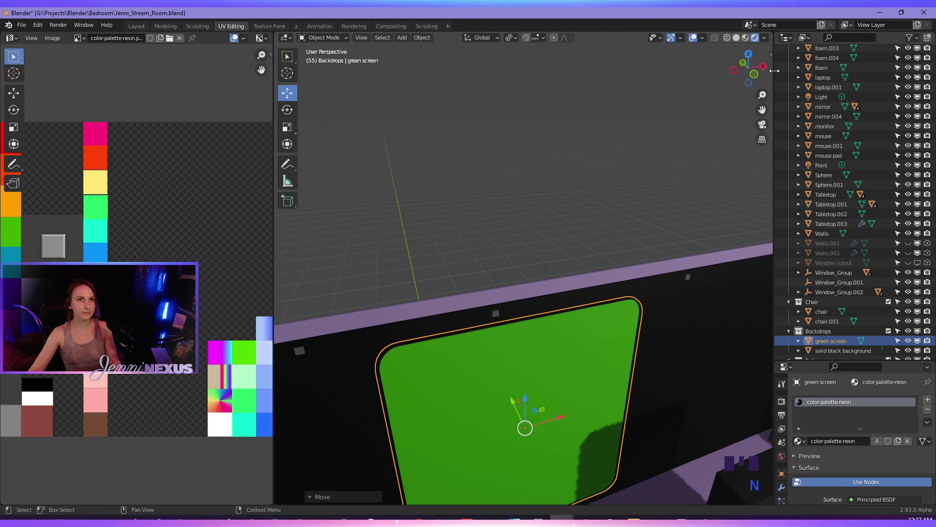
drag(775, 69, 876, 70)
drag(274, 200, 197, 200)
- Select the small cube high on the black wall, nearest the corner with the acoustic foam
shift+middle_drag(443, 383, 273, 397)
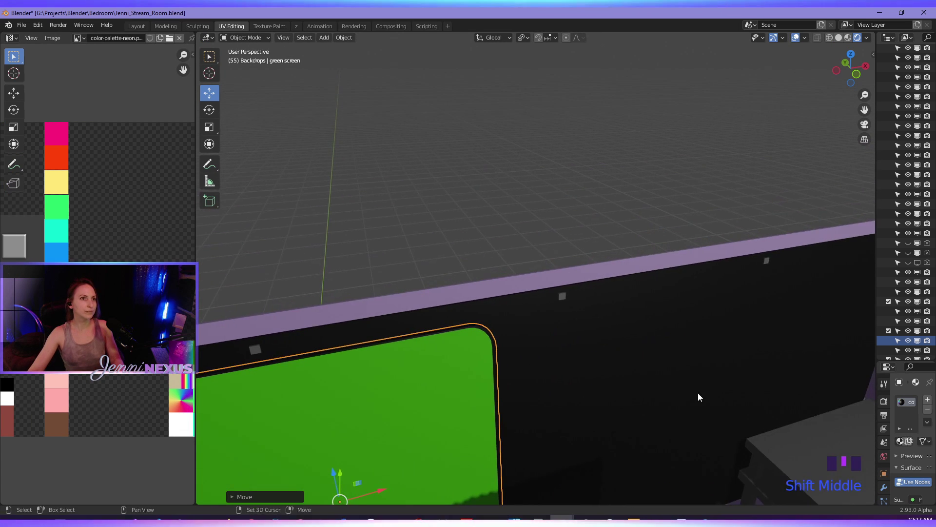
shift+middle_drag(698, 393, 558, 402)
shift+scroll(632, 270, down, 1)
click(630, 268)
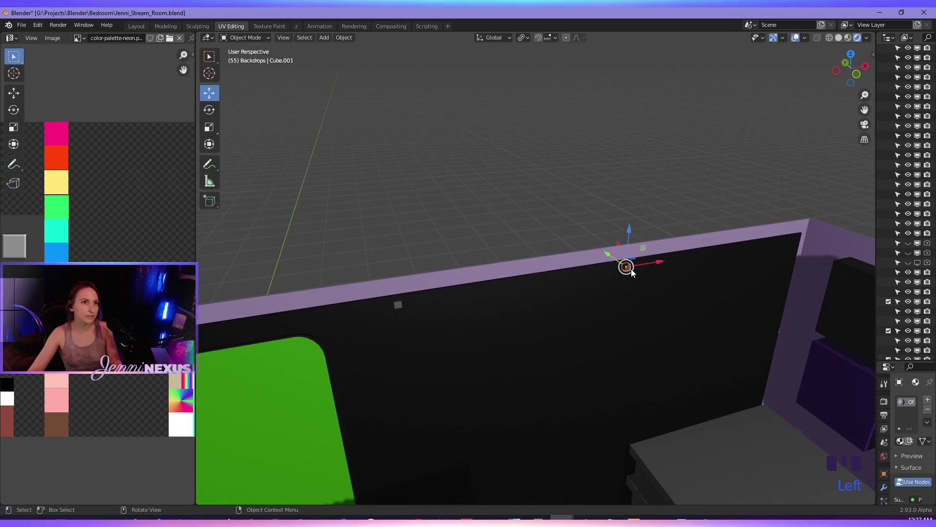
- Move the selected small cube along X to the black wall's corner beside the acoustic foam
drag(665, 267, 846, 328)
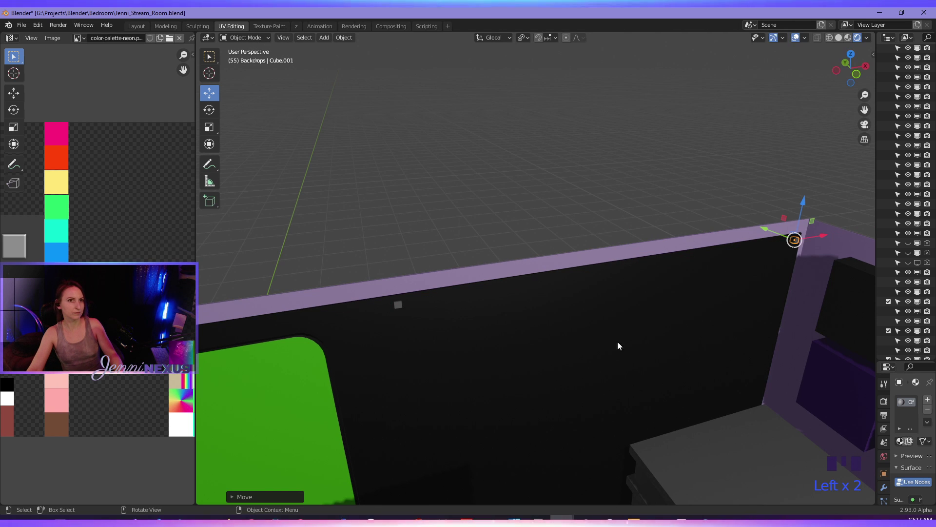
shift+middle_drag(618, 345, 758, 310)
scroll(531, 346, down, 3)
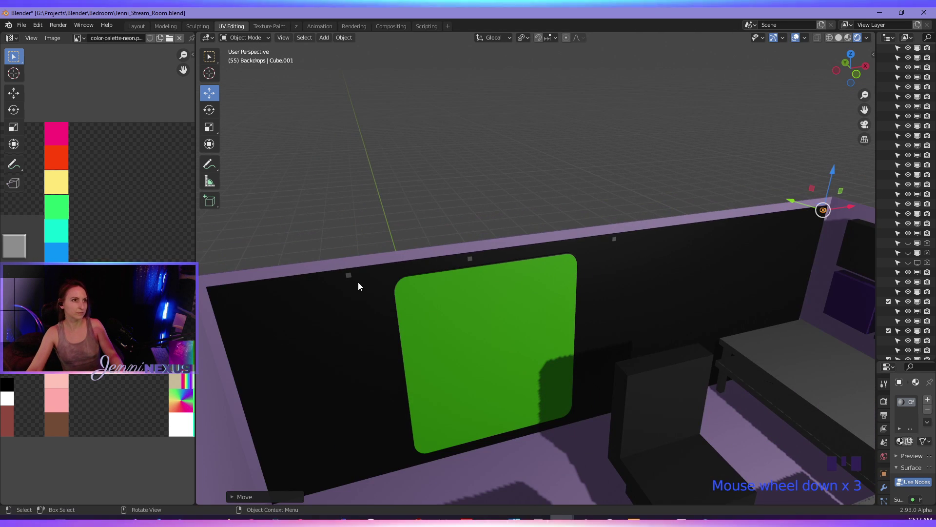
- Add the other three small cubes along the black wall to the selection and move all four to the Backdrops collection
shift+click(615, 240)
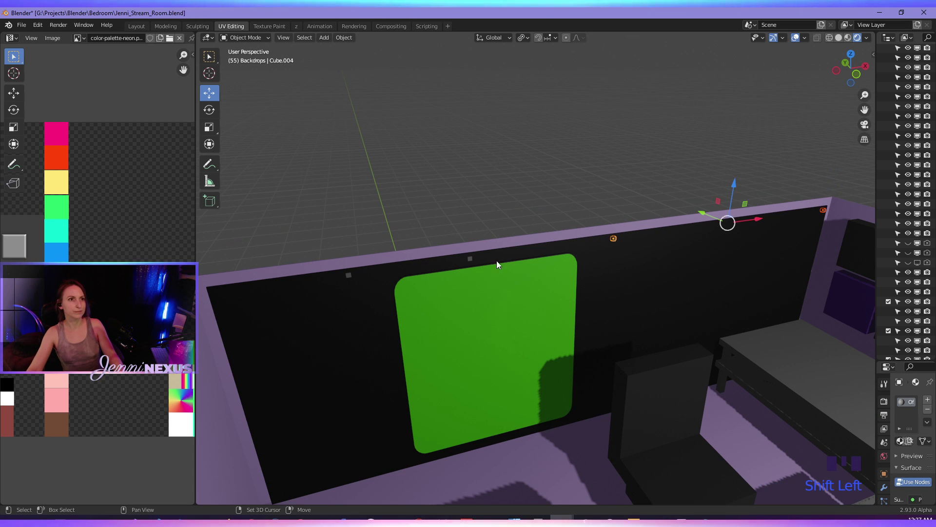
shift+click(470, 259)
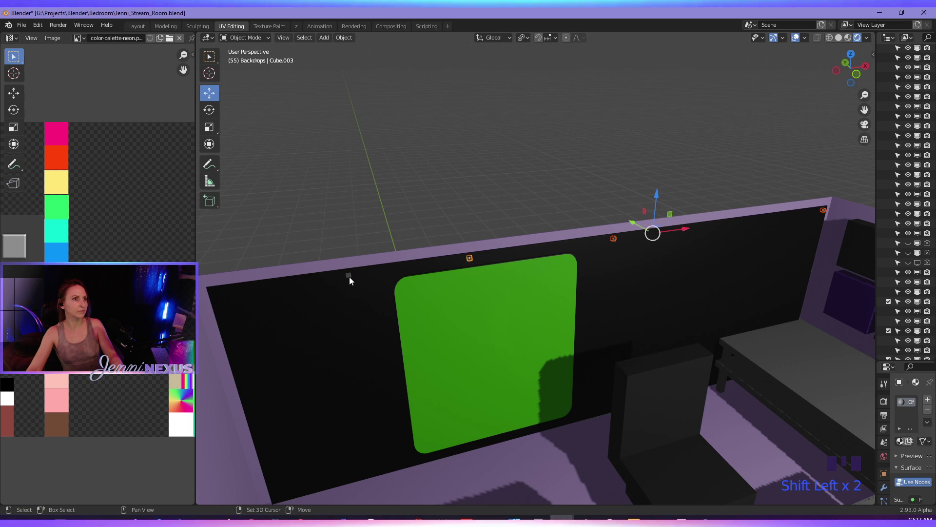
shift+click(349, 277)
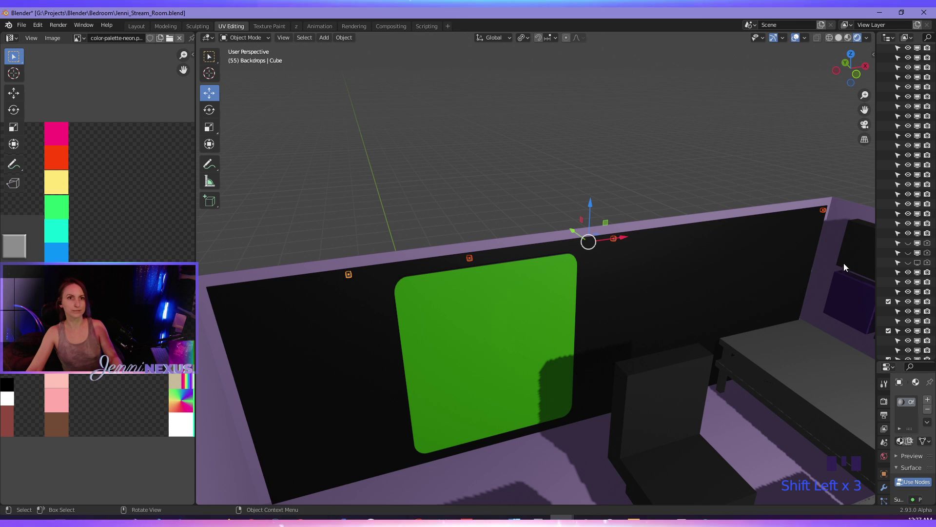
drag(877, 283, 713, 283)
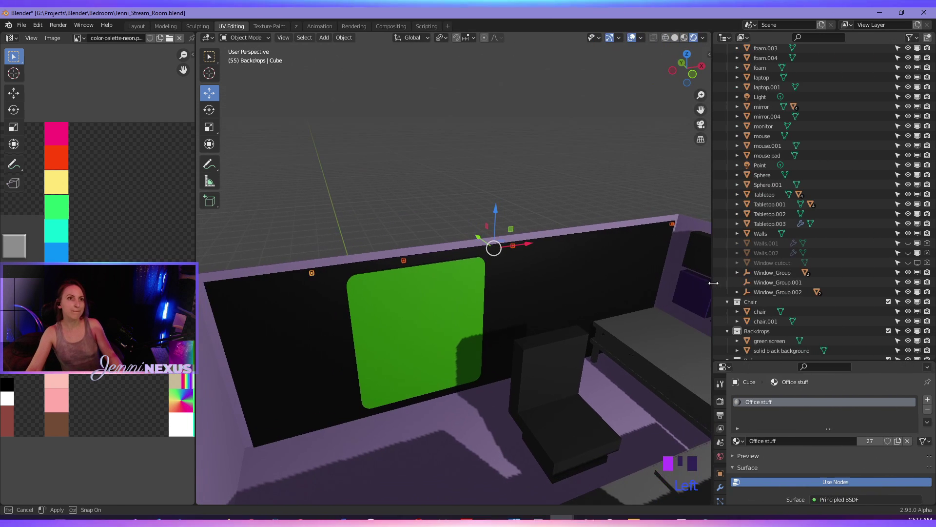
key(m)
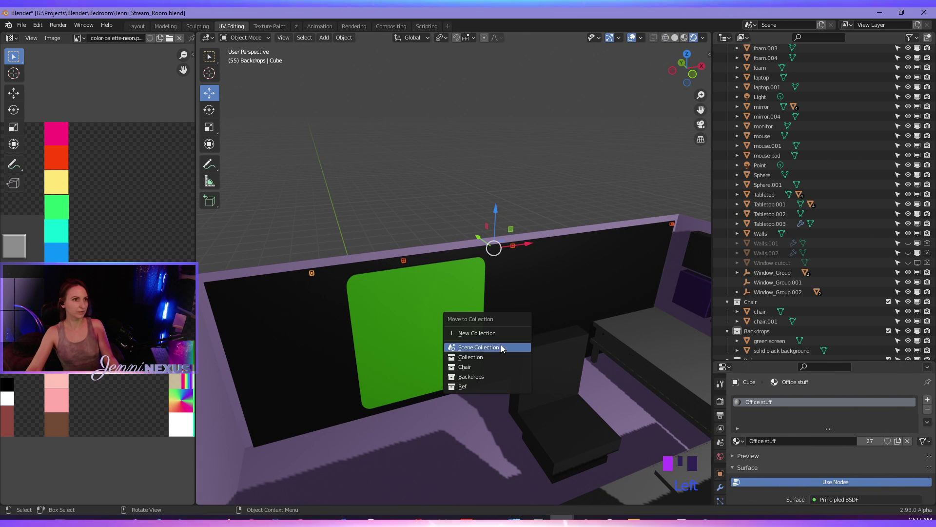
click(492, 377)
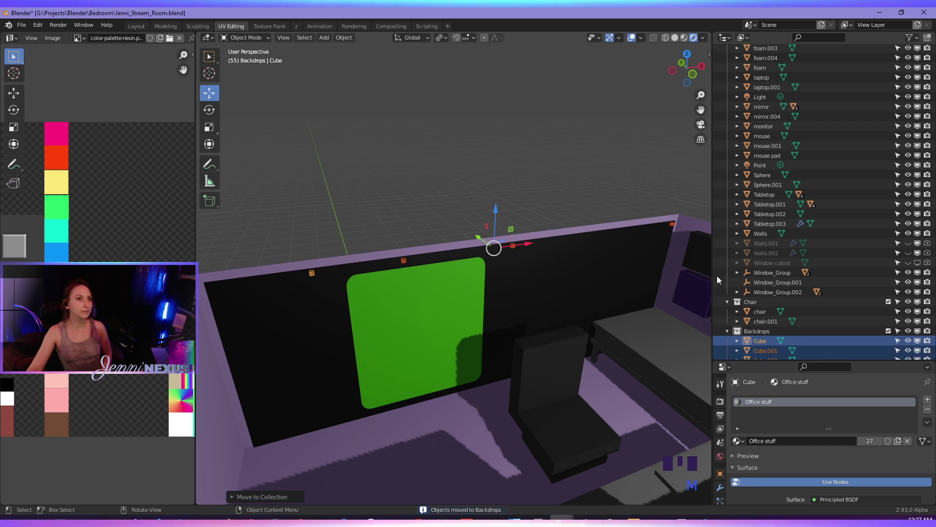
- Rename the object Cube in the Backdrops collection as Clip
scroll(772, 268, down, 3)
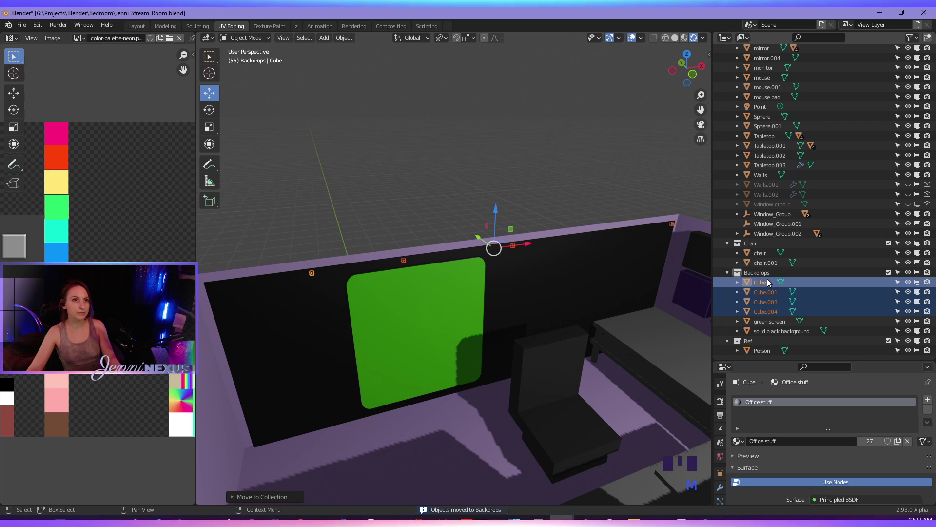
double_click(767, 282)
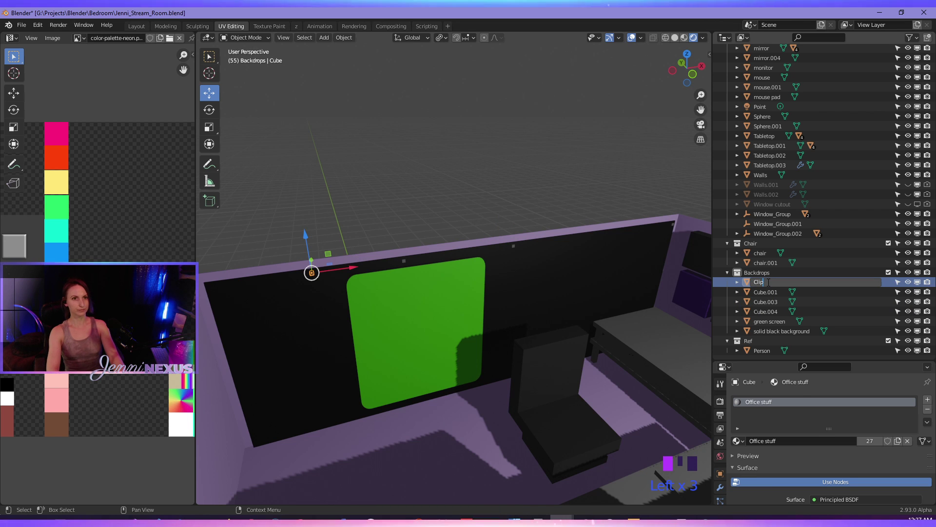
key(Return)
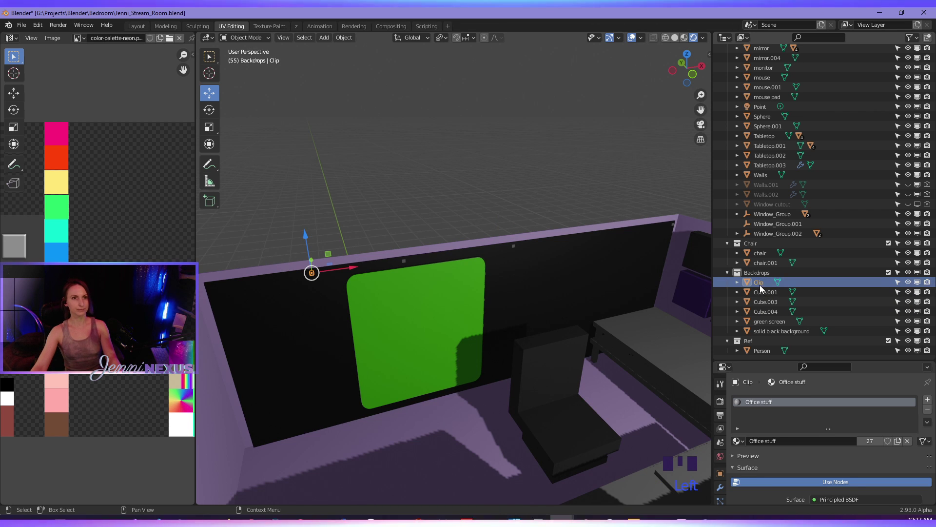
double_click(762, 282)
key(Left)
key(Left)
key(Left)
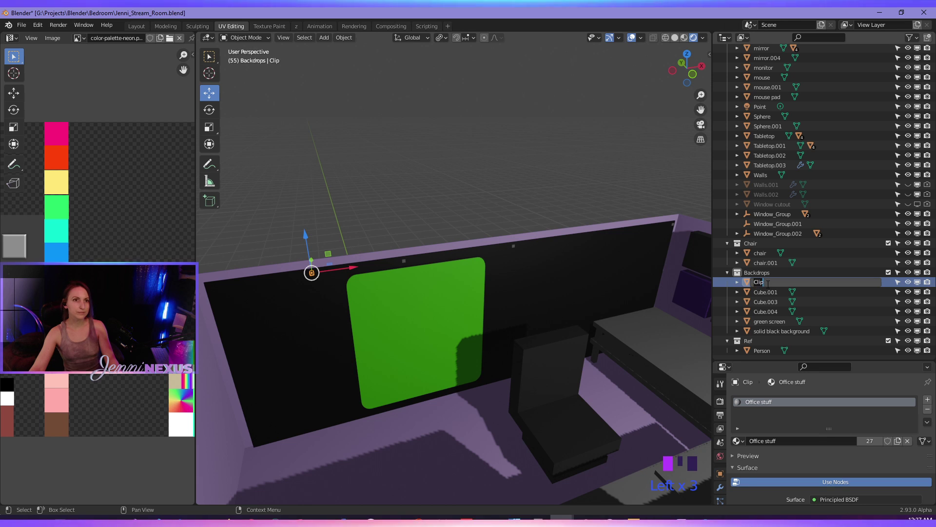
- Rename the remaining three cubes in the Backdrops collection, Cube.001, Cube.003 and Cube.004, with the name Clip
double_click(766, 291)
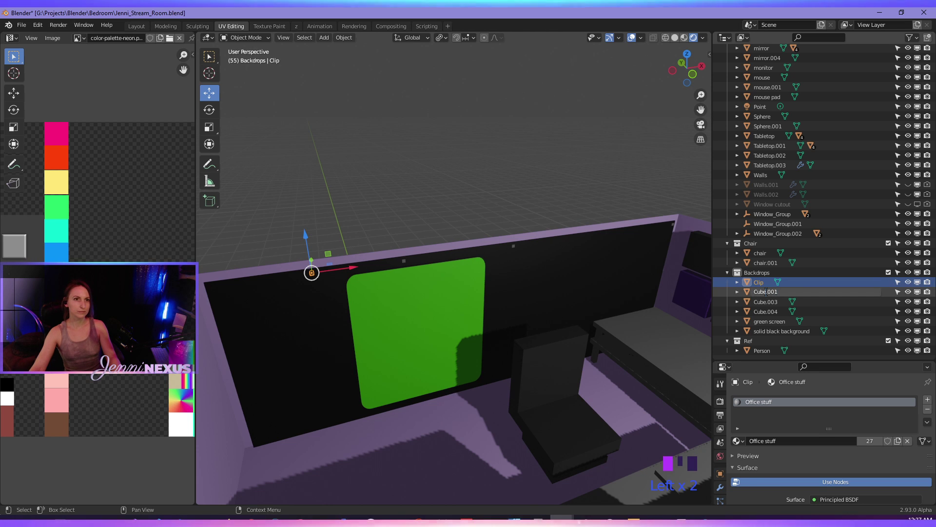
drag(786, 291, 731, 297)
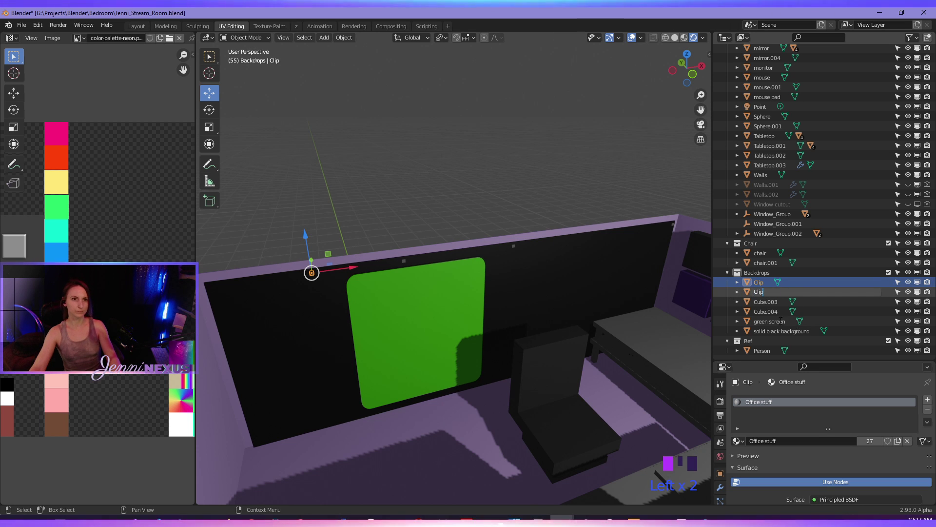
click(770, 309)
double_click(768, 303)
text(Clip)
double_click(777, 312)
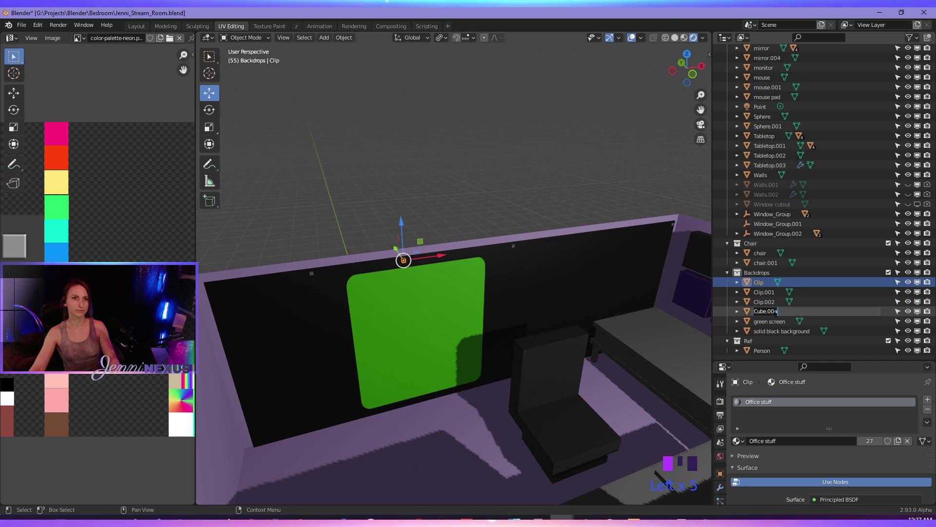
key(Return)
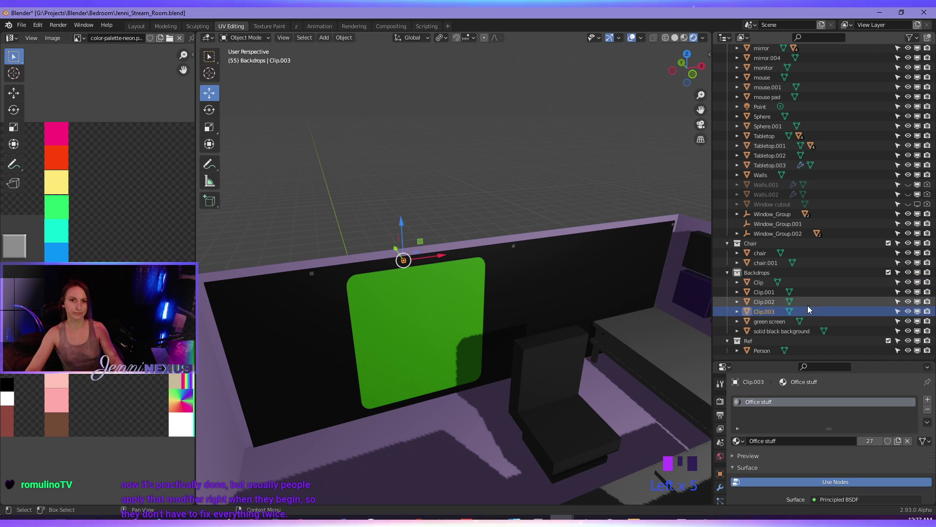
- Move the outermost clip beside the green screen along X to the black wall's corner opposite the desk
middle_drag(517, 304, 470, 315)
scroll(469, 315, up, 5)
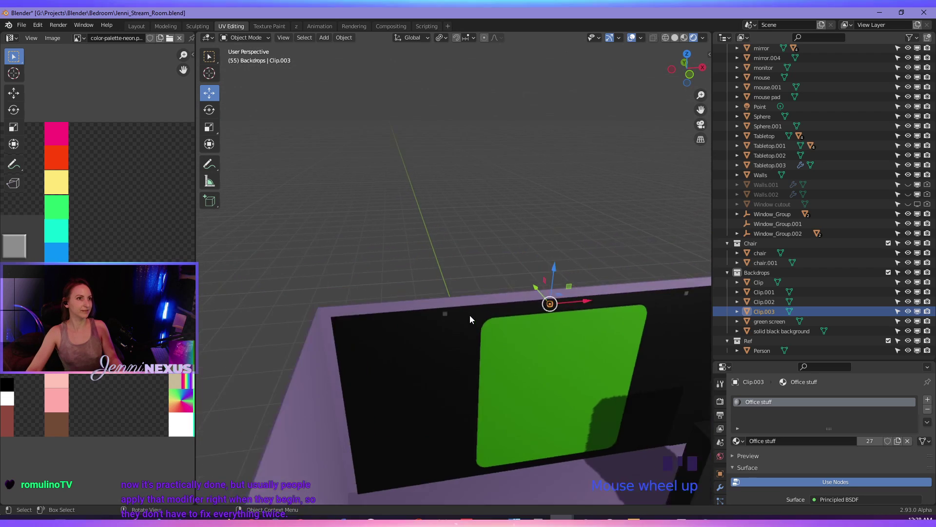
shift+middle_drag(490, 265, 522, 291)
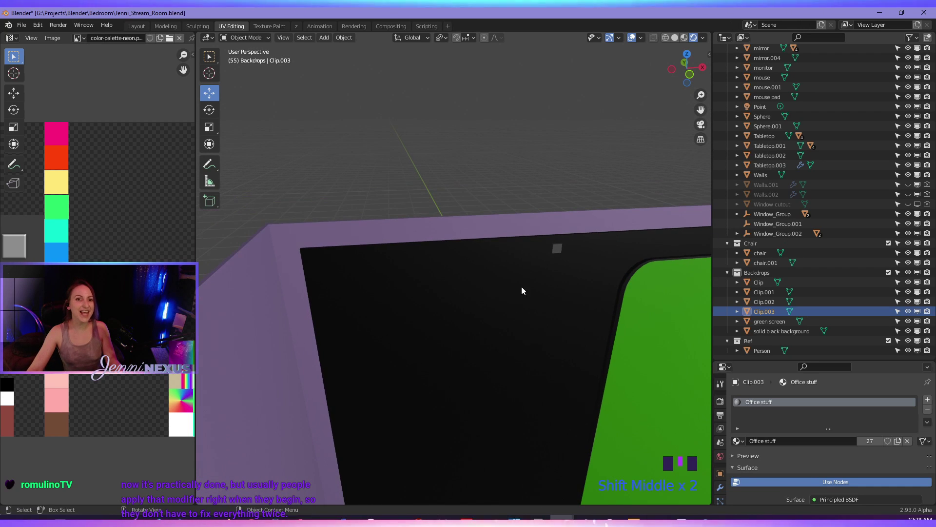
click(554, 248)
drag(587, 245, 462, 297)
drag(522, 331, 362, 379)
- Examine how the clips are spaced along the upper edge of the black wall and above the green screen
shift+middle_drag(362, 379, 638, 325)
click(489, 334)
click(572, 362)
shift+middle_drag(571, 362, 604, 326)
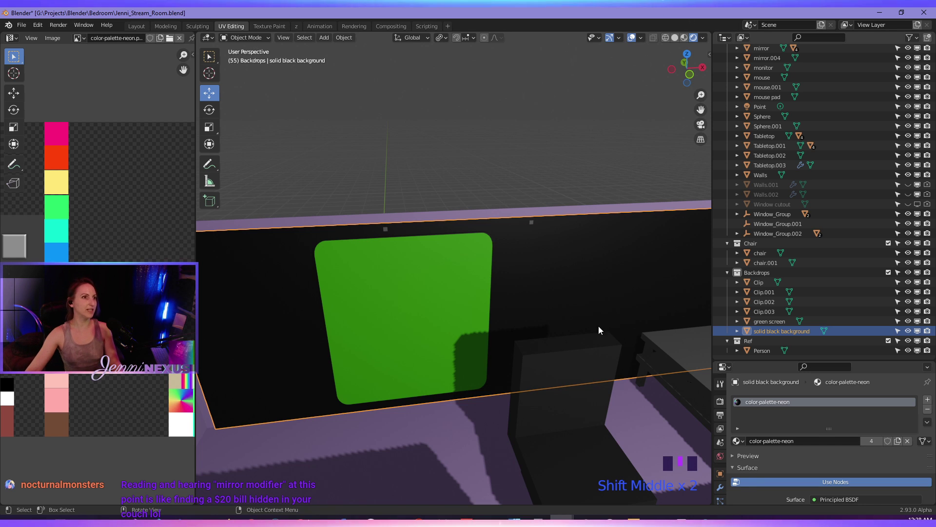
shift+middle_drag(602, 327, 552, 320)
shift+middle_drag(467, 349, 478, 378)
shift+middle_drag(537, 336, 535, 347)
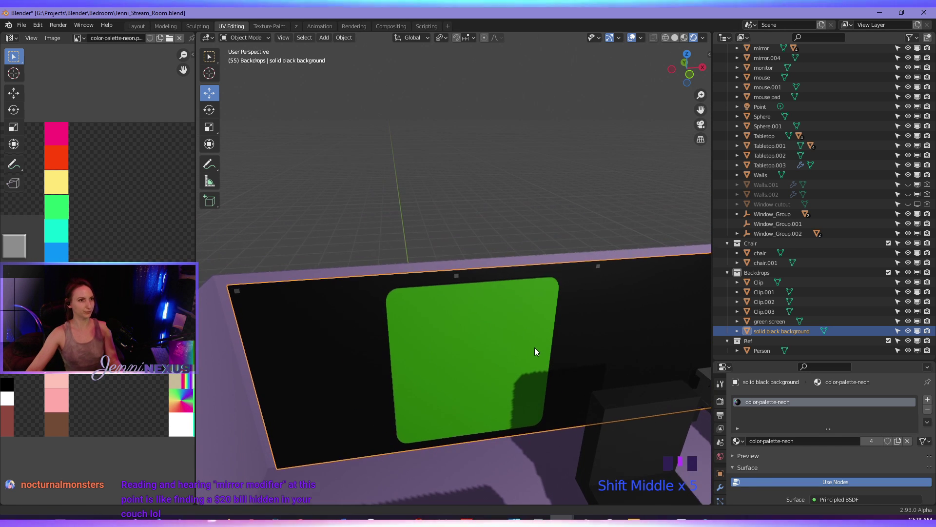
shift+middle_drag(510, 308, 436, 296)
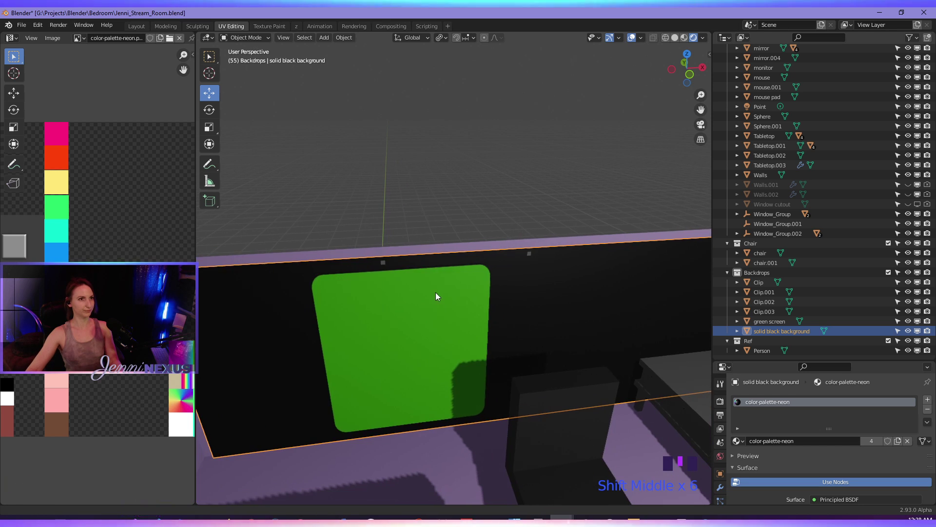
- Select the clip between the green screen and the desk and inspect its position against the wall from directly above
click(529, 254)
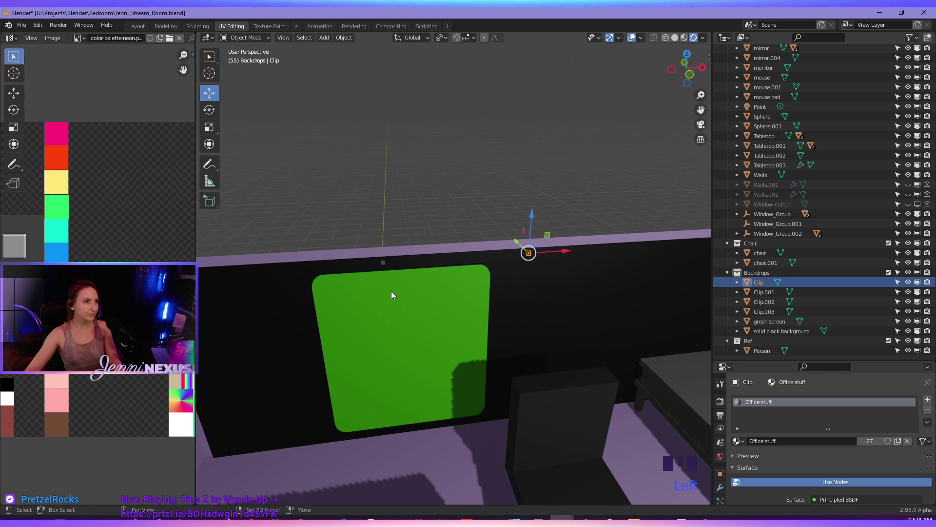
key(KP_7)
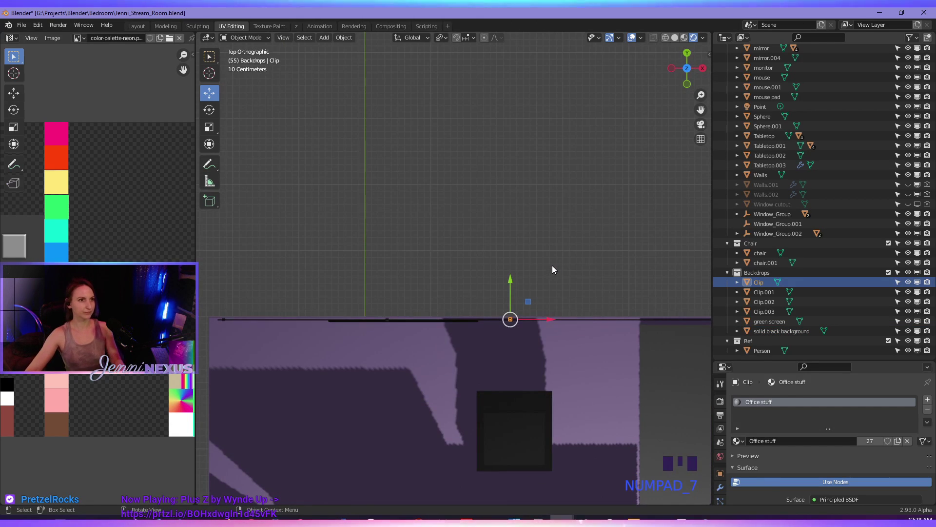
shift+middle_drag(552, 301, 546, 257)
drag(496, 239, 529, 270)
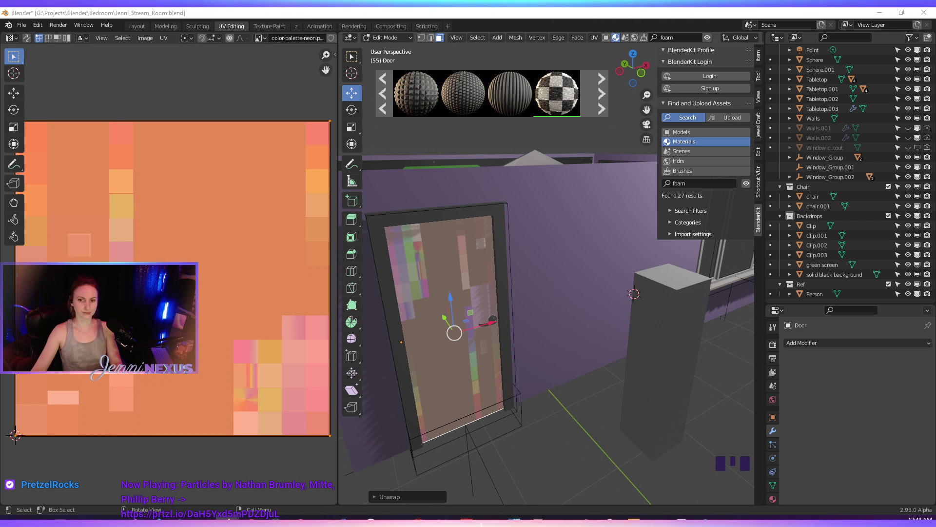
- Switch to the Blender Notes document in Google Docs, read the duplicate, instance and unwrap notes, and minimize the browser
drag(692, 526, 697, 120)
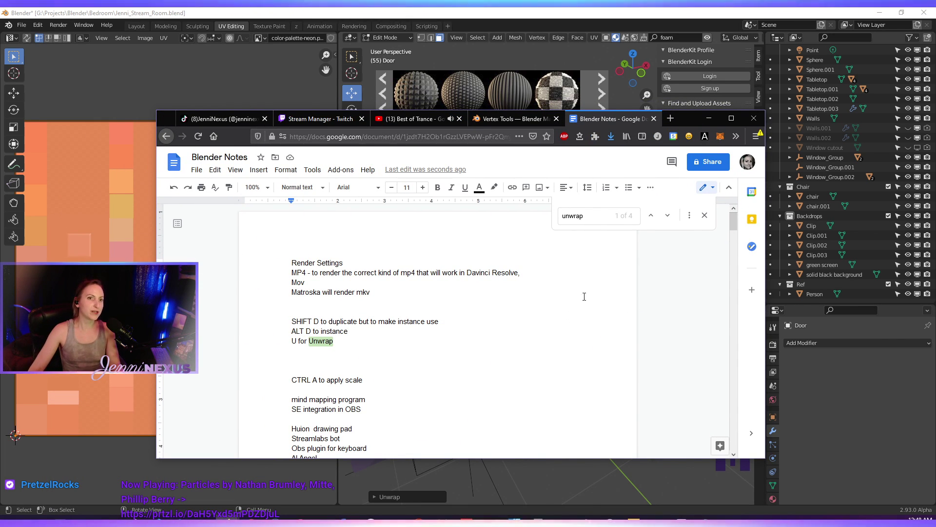
scroll(415, 339, down, 3)
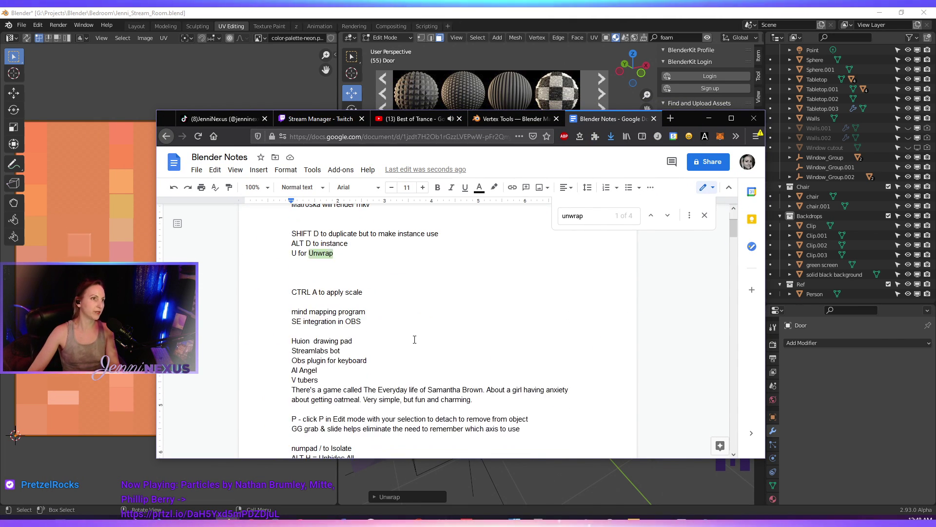
scroll(414, 341, up, 3)
scroll(414, 341, down, 2)
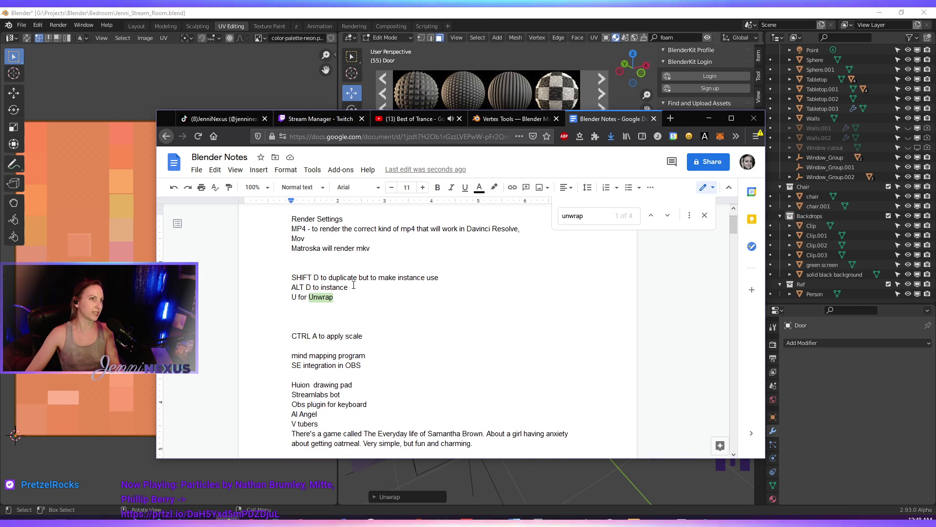
click(705, 215)
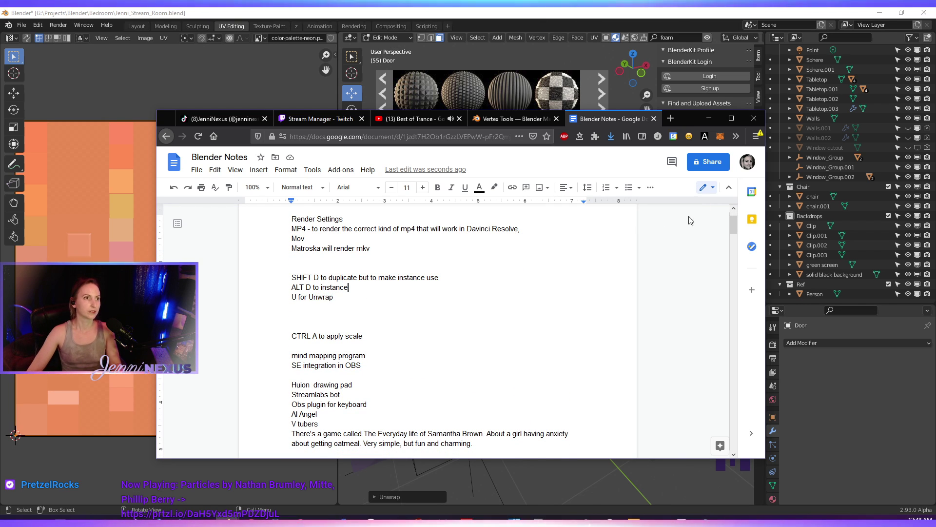
click(710, 120)
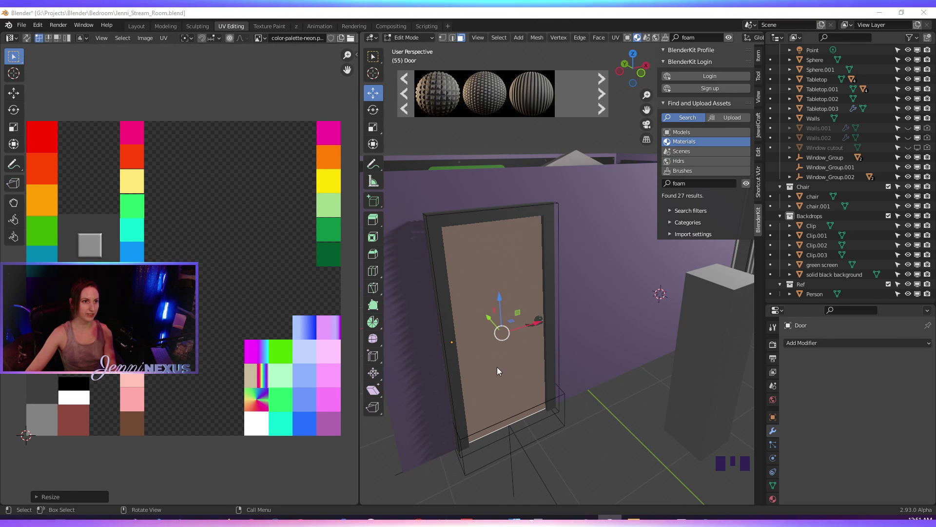
- Move the door panel's small UV island onto the light periwinkle blue swatch of the colour palette
middle_drag(496, 367, 501, 366)
drag(187, 267, 214, 293)
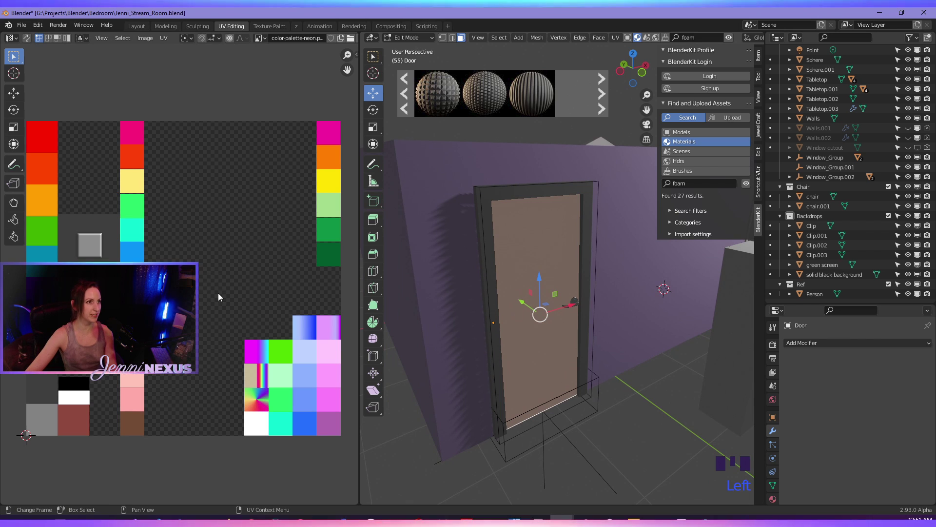
key(g)
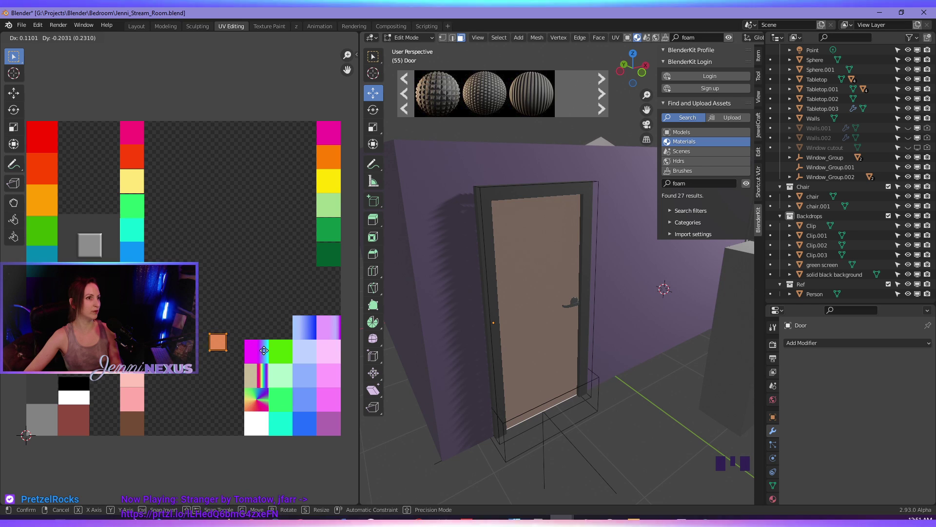
click(340, 409)
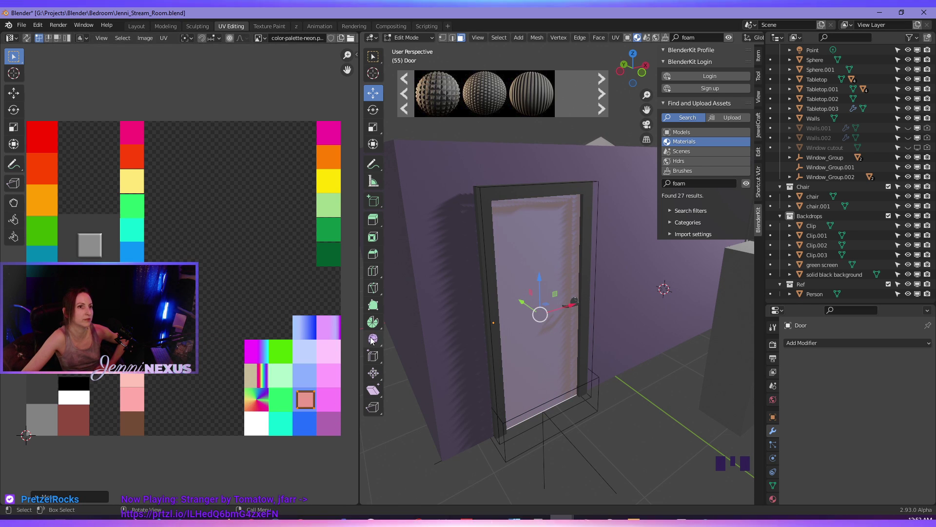
- Recolour the door panel with the palette's deeper blue swatch and clear the face selection
click(566, 255)
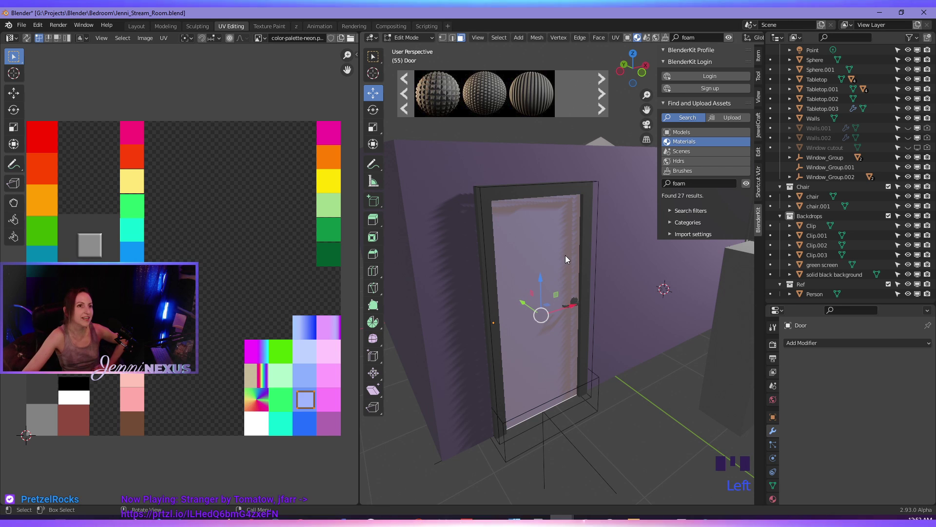
middle_drag(578, 344, 575, 350)
click(557, 324)
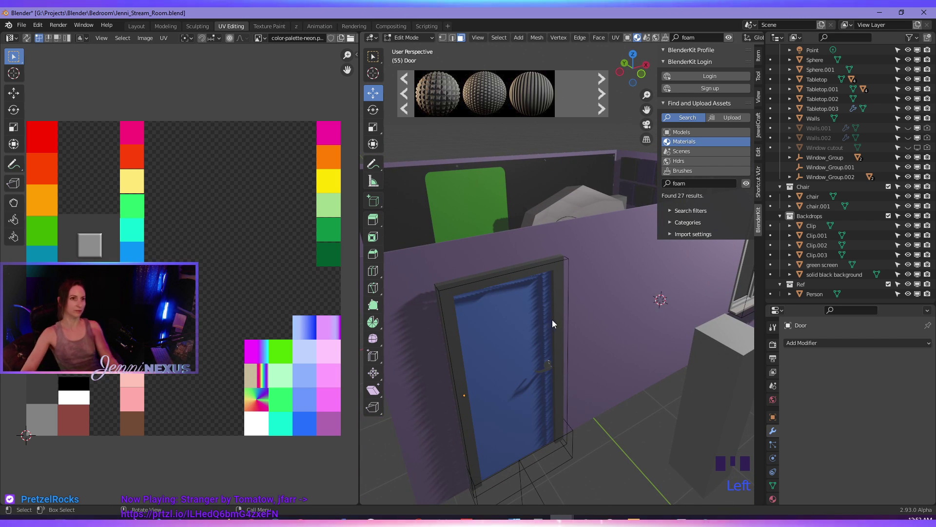
click(455, 382)
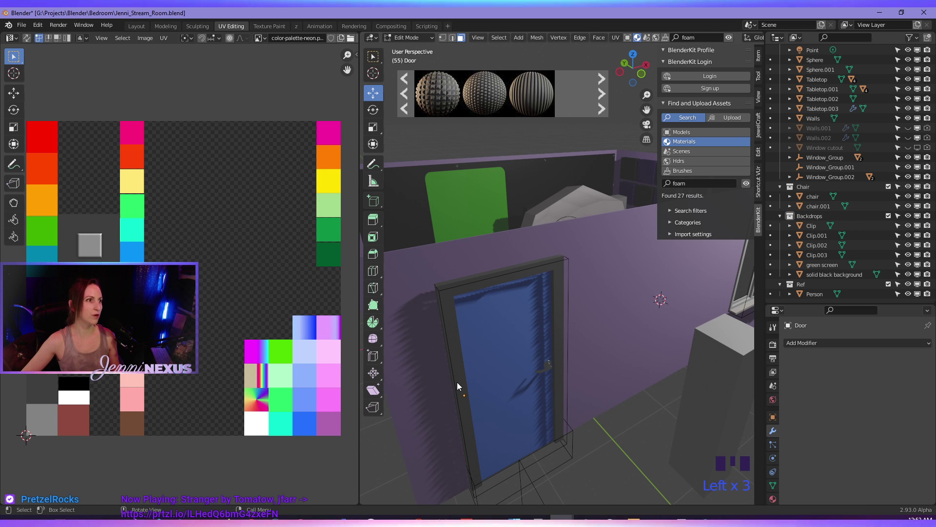
- Select the door frame around the blue panel and unwrap all of its faces in Edit Mode
scroll(477, 424, down, 2)
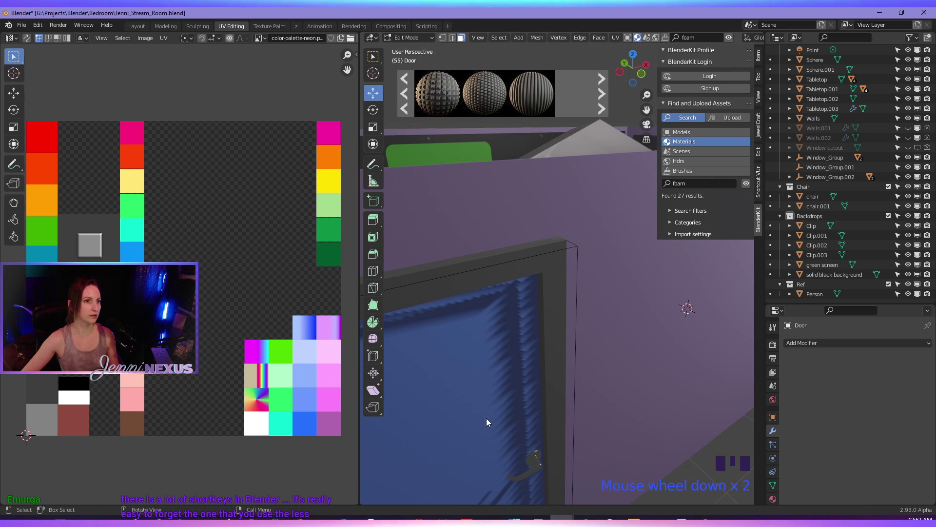
shift+middle_drag(486, 419, 512, 389)
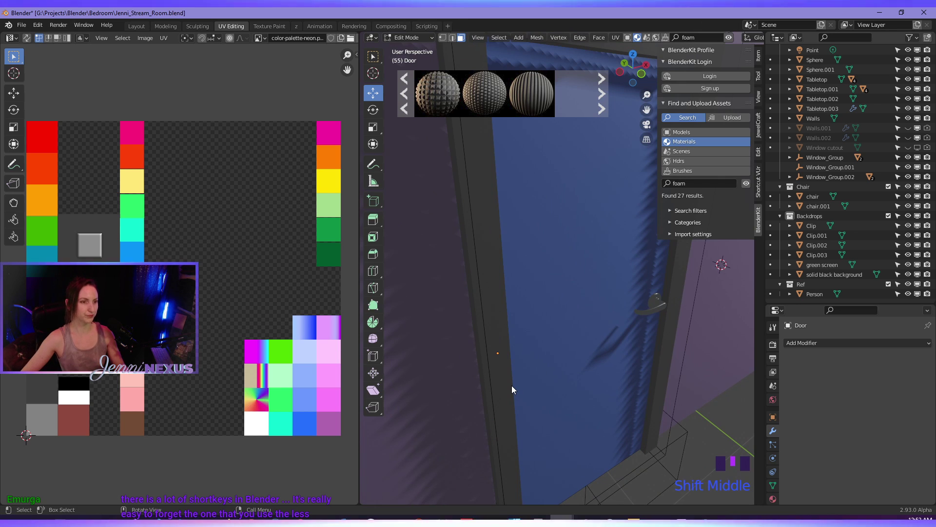
key(Tab)
click(502, 402)
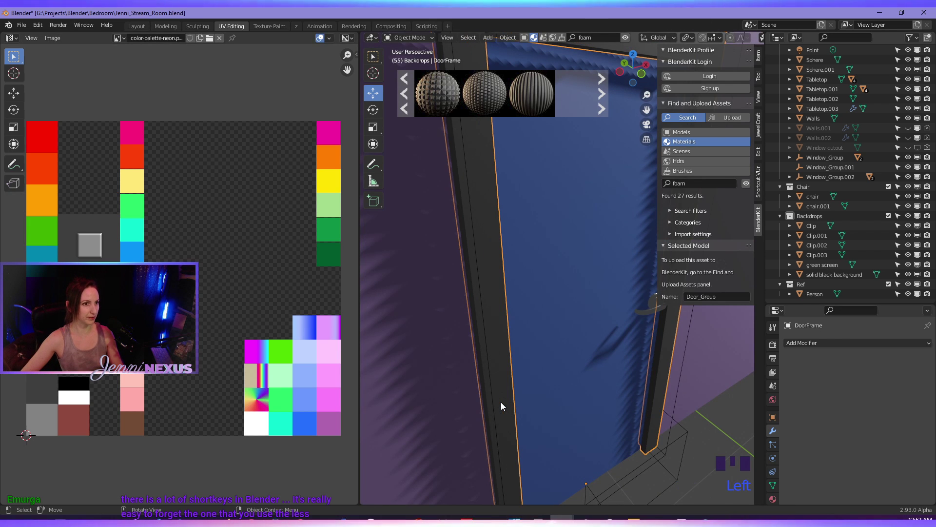
key(Tab)
key(a)
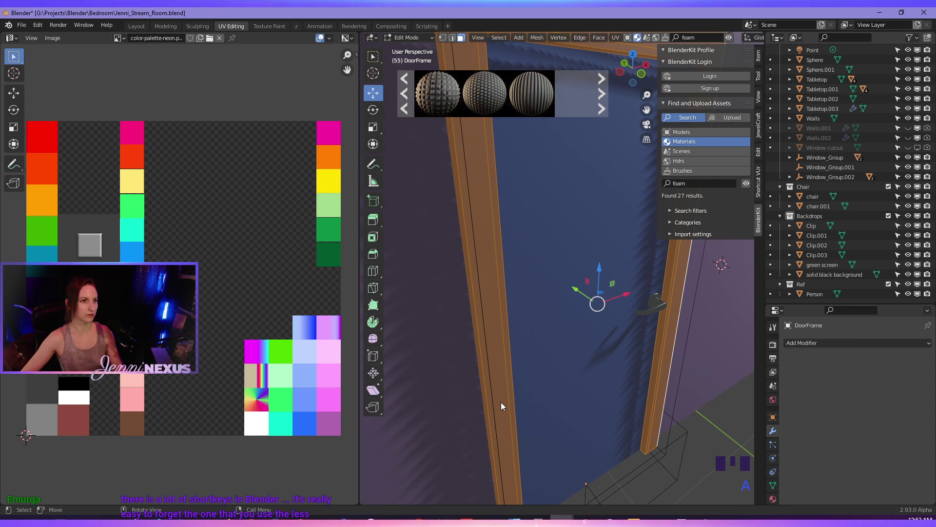
key(u)
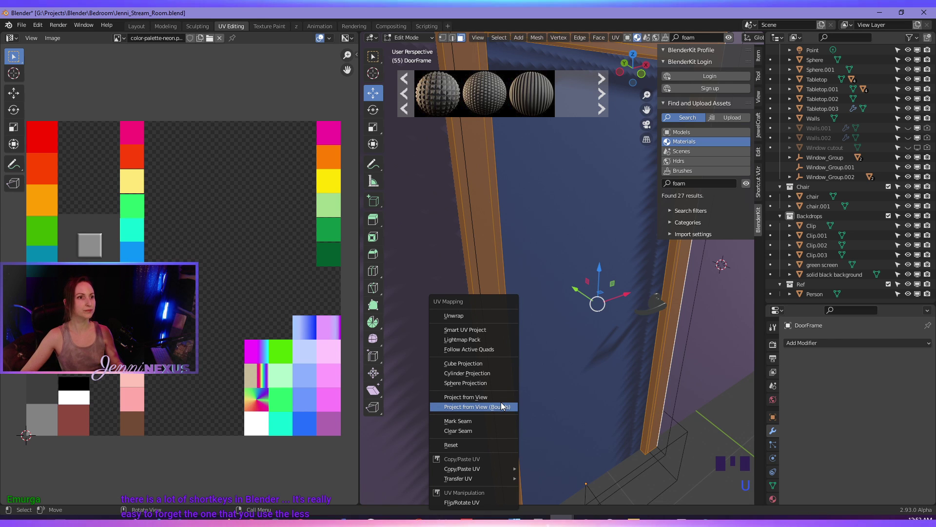
click(474, 313)
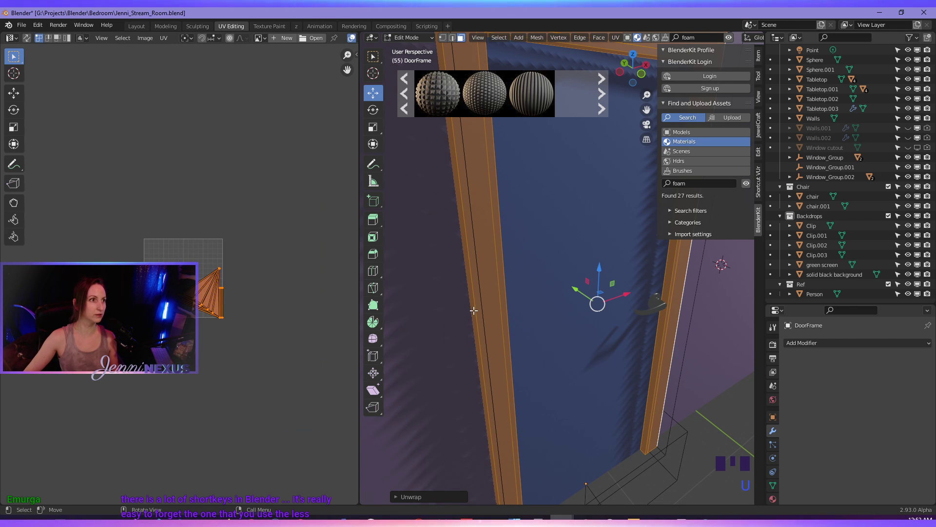
- Replace the door frame's material with color-palette-neon and assign it to the selected faces
scroll(180, 275, up, 4)
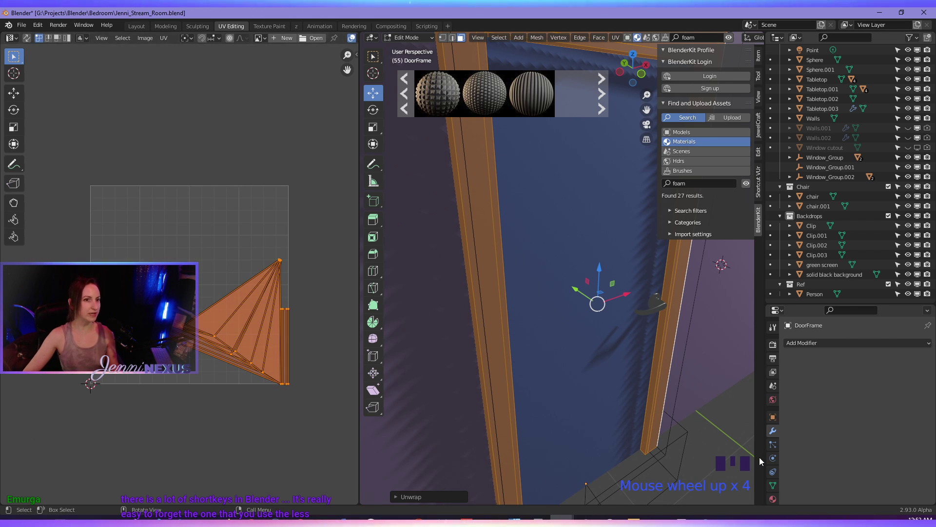
click(773, 498)
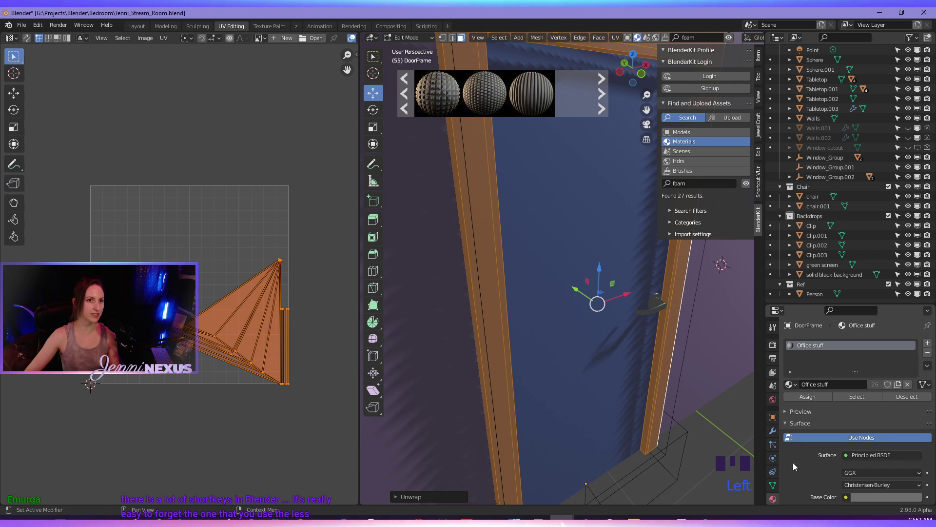
click(791, 384)
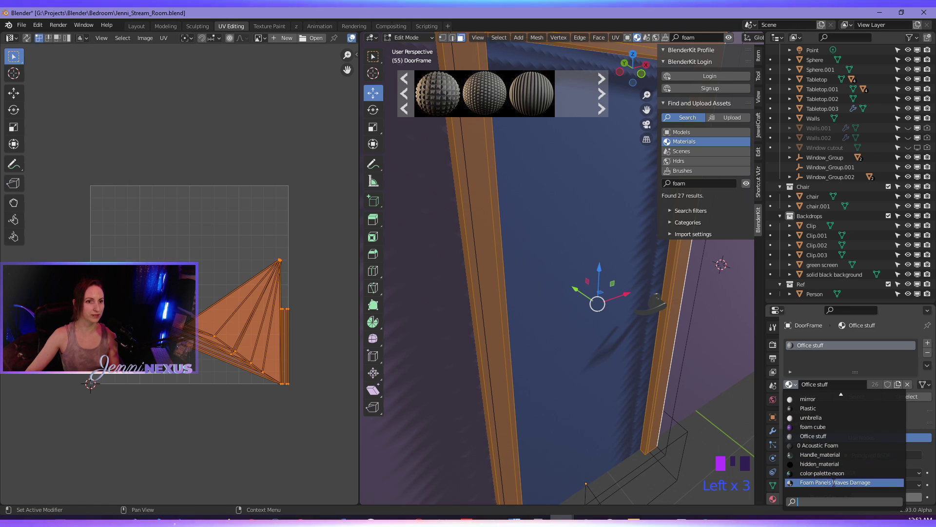
click(822, 473)
click(800, 396)
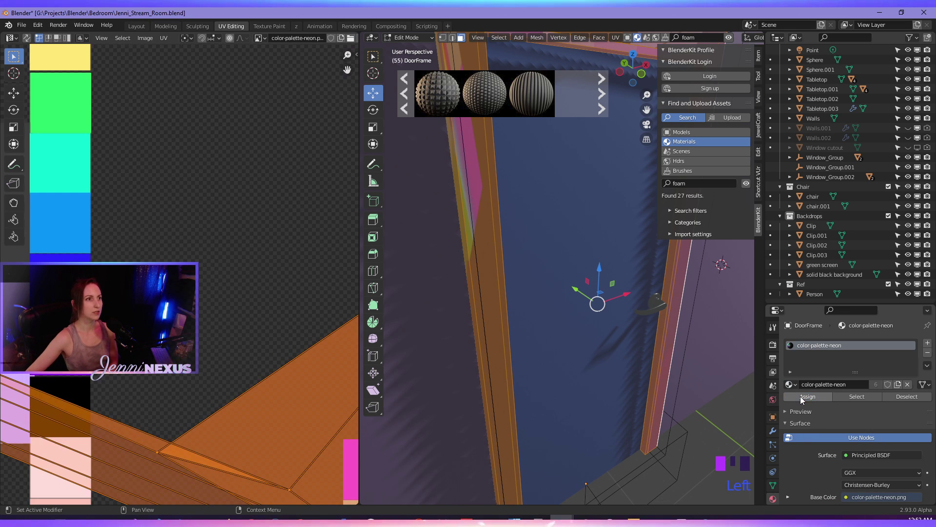
- Shrink the door frame's UVs to a tiny island and move it onto the palette's dark grey swatch
scroll(227, 358, down, 6)
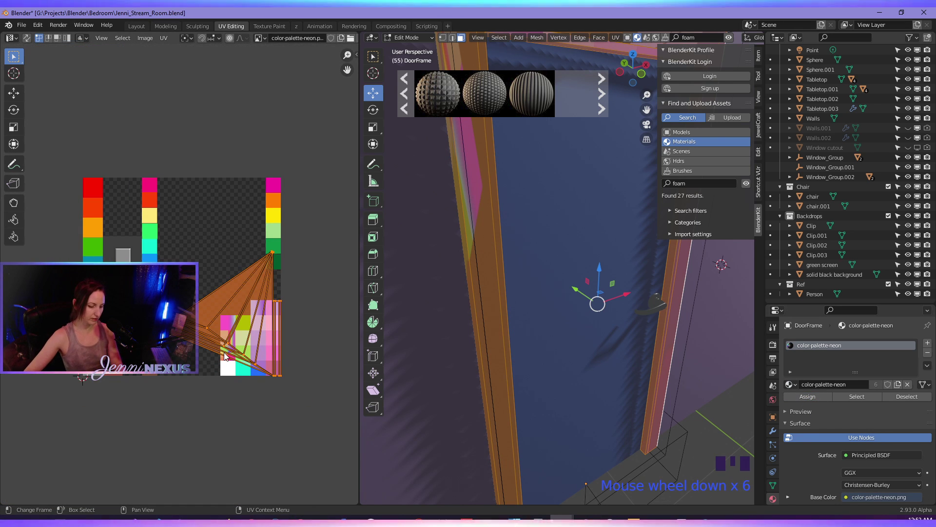
key(s)
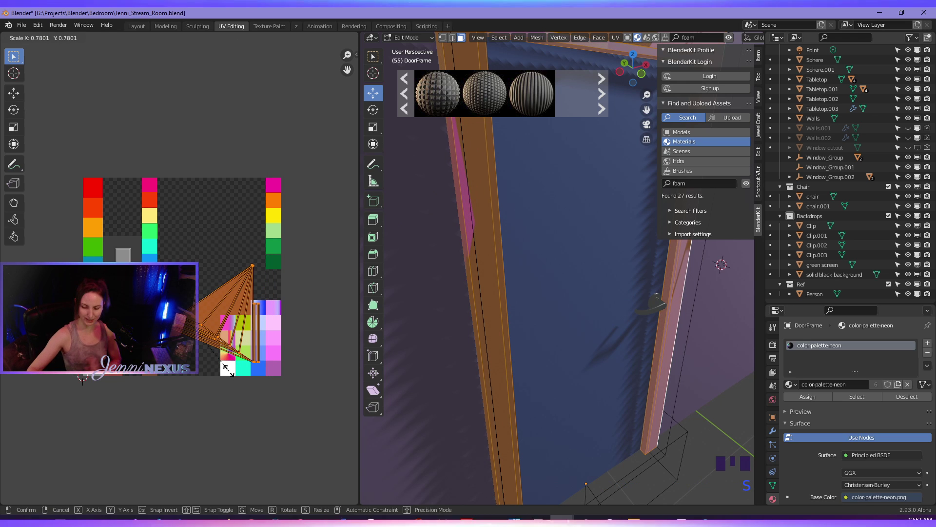
key(0)
key(Return)
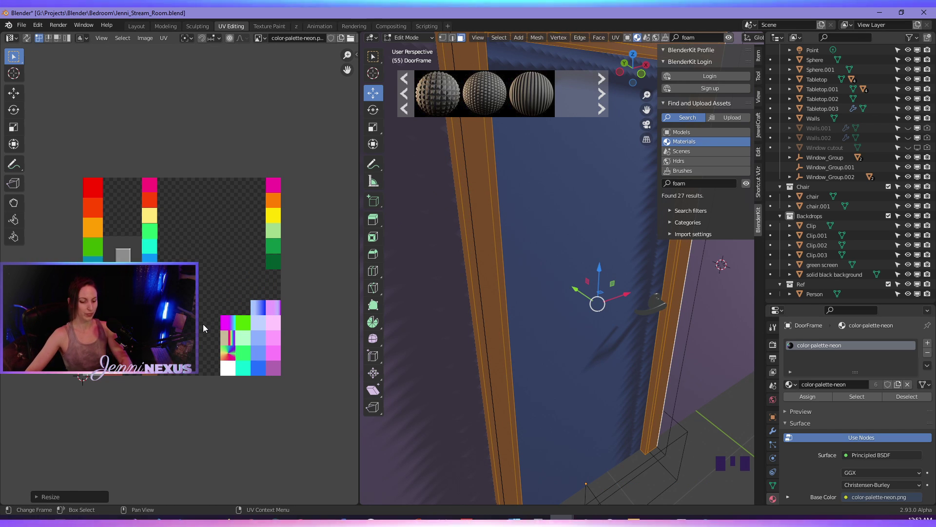
key(g)
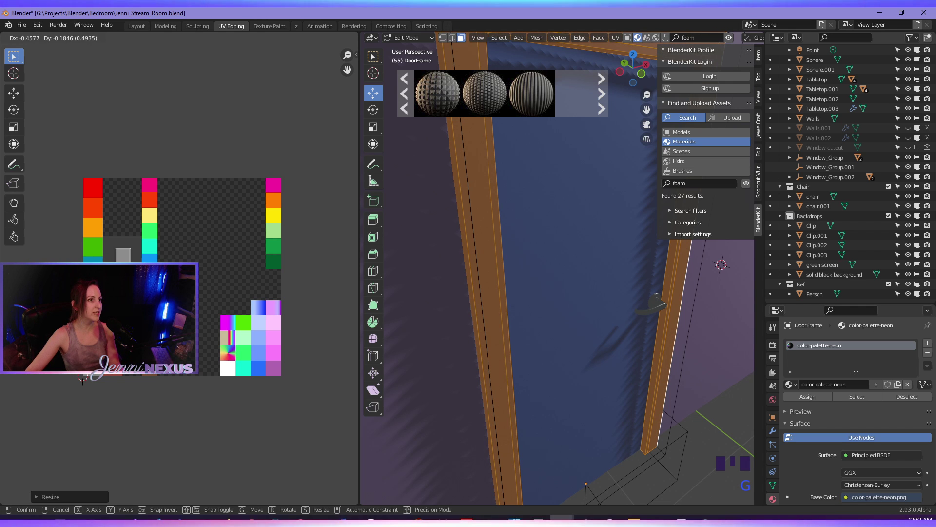
key(Return)
scroll(89, 378, up, 3)
shift+middle_drag(88, 379, 148, 372)
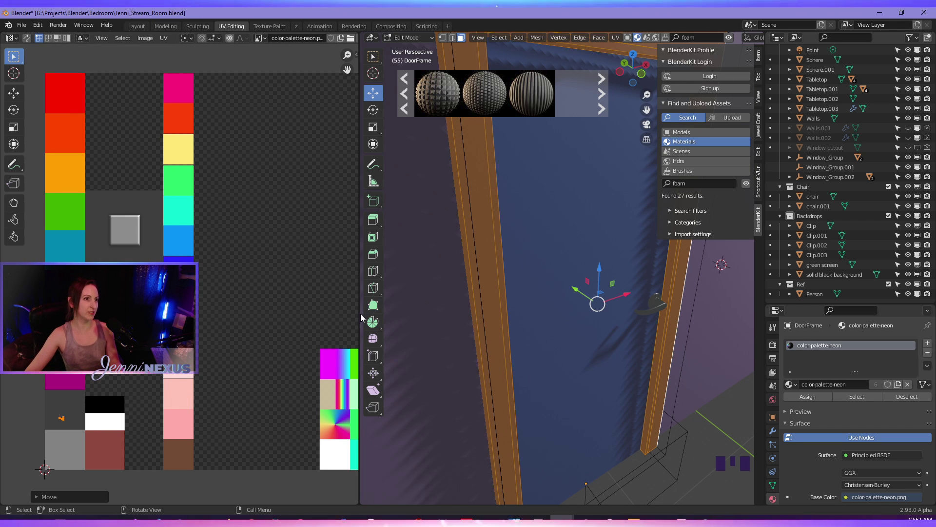
- Enlarge the 3D viewport against the UV editor and examine the door frame and room from several angles
drag(359, 314, 245, 314)
shift+middle_drag(145, 427, 189, 420)
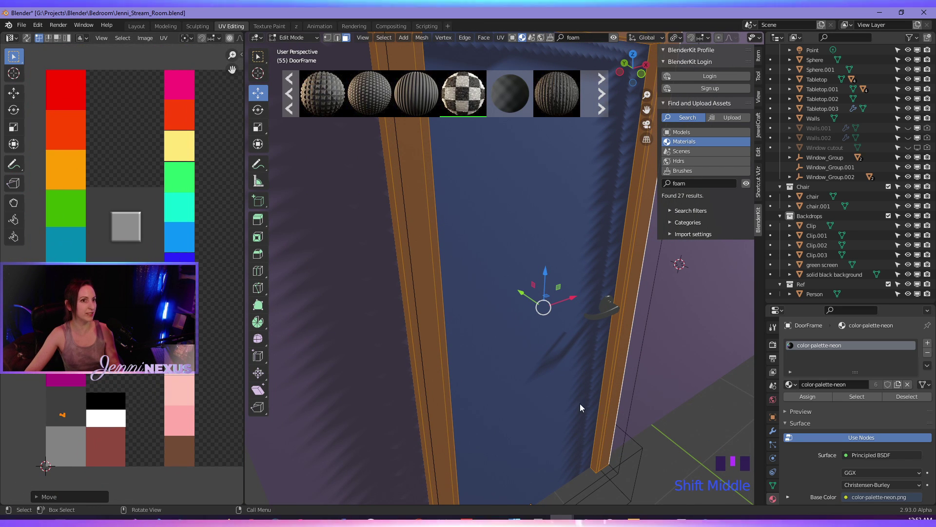
scroll(581, 408, down, 3)
scroll(526, 334, up, 5)
scroll(529, 327, down, 1)
shift+middle_drag(544, 238, 548, 395)
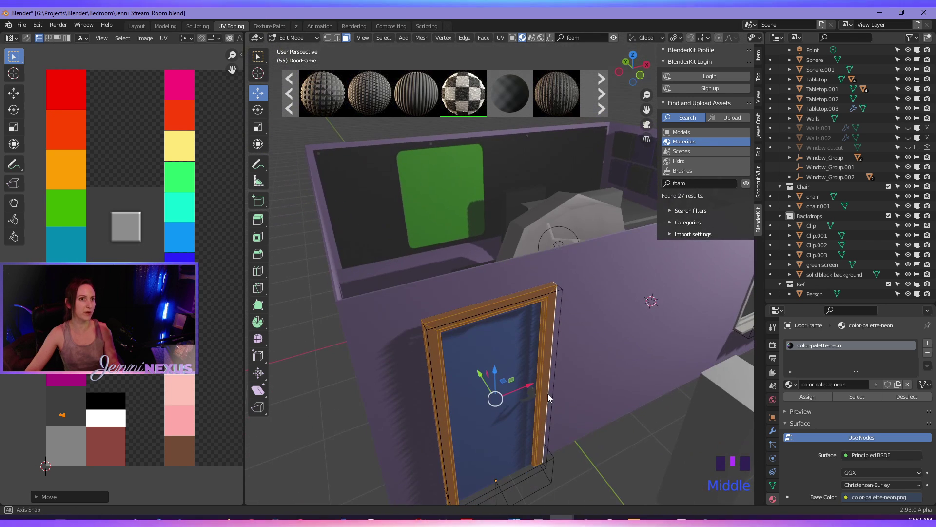
middle_drag(549, 407, 441, 414)
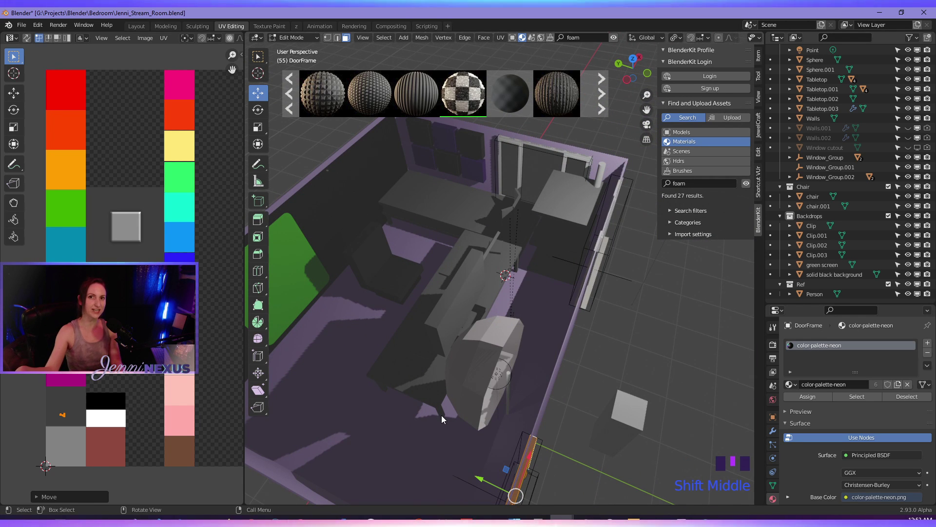
middle_drag(441, 414, 524, 406)
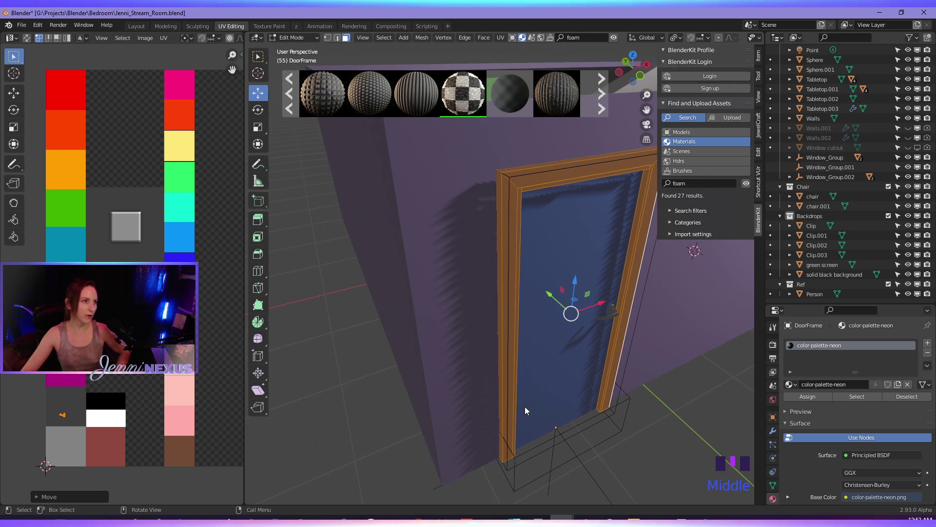
scroll(578, 328, up, 4)
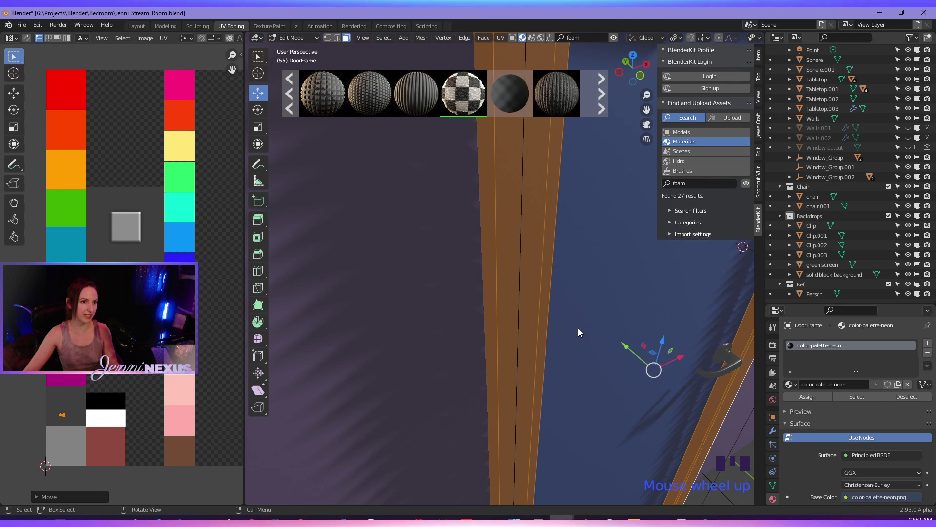
scroll(578, 329, down, 4)
shift+middle_drag(603, 331, 577, 341)
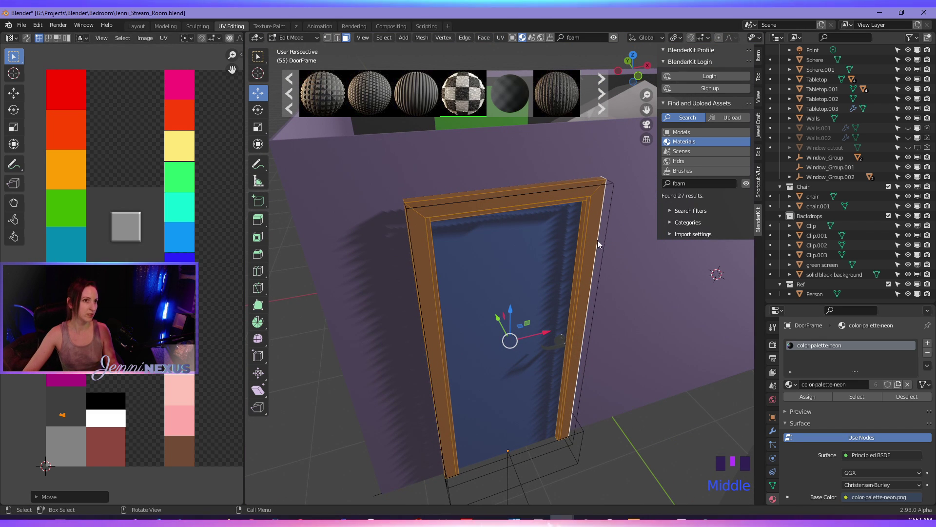
- Clear the door frame's face selection and return to Object Mode
click(563, 345)
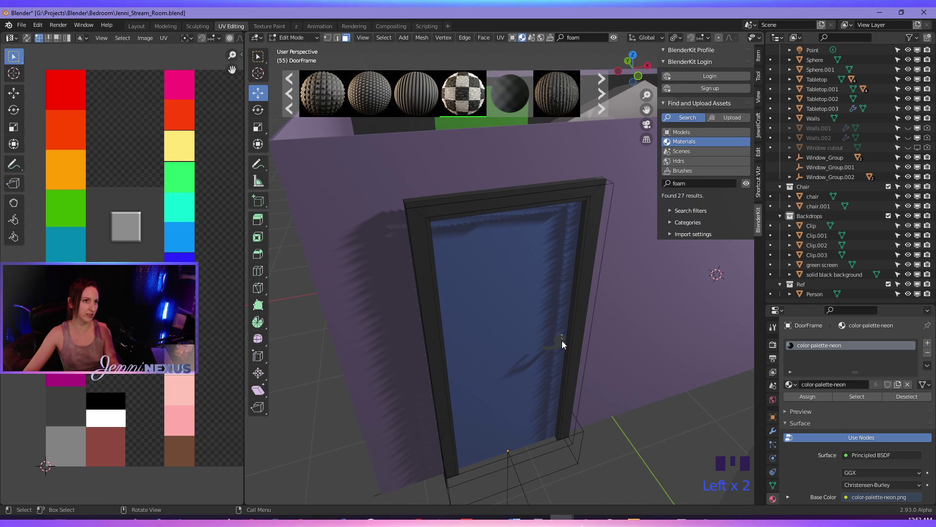
scroll(562, 340, up, 2)
scroll(563, 341, down, 2)
shift+middle_drag(565, 340, 573, 345)
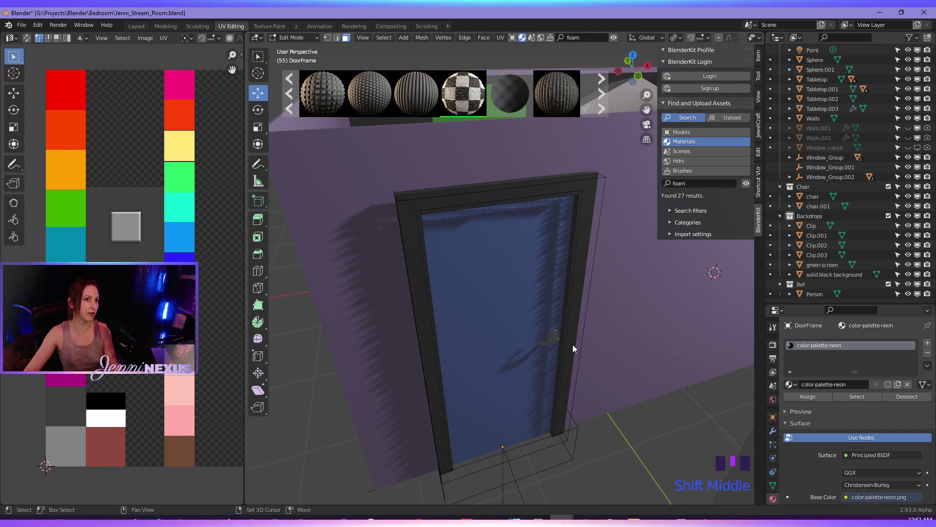
key(Tab)
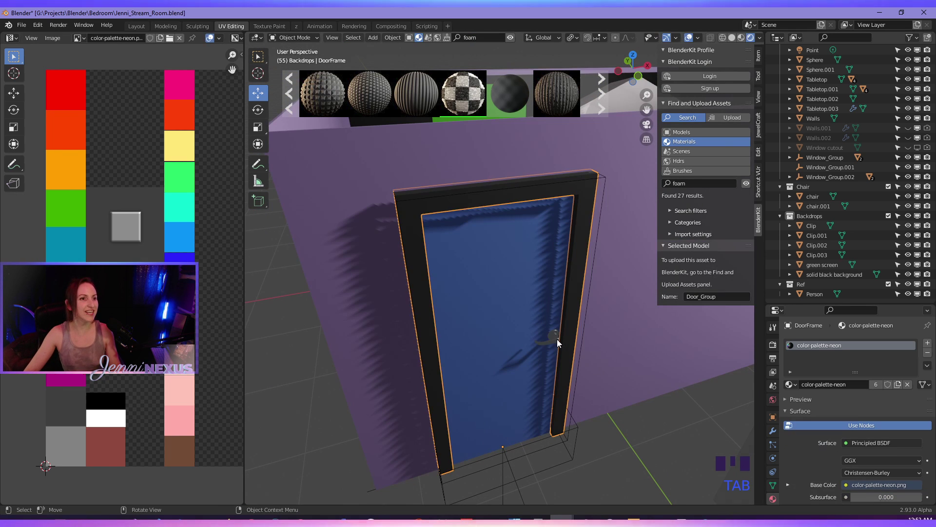
- Select the front door handle, frame it closely and add the back handle to the selection
click(557, 338)
middle_drag(559, 343, 585, 367)
shift+middle_drag(633, 392, 546, 334)
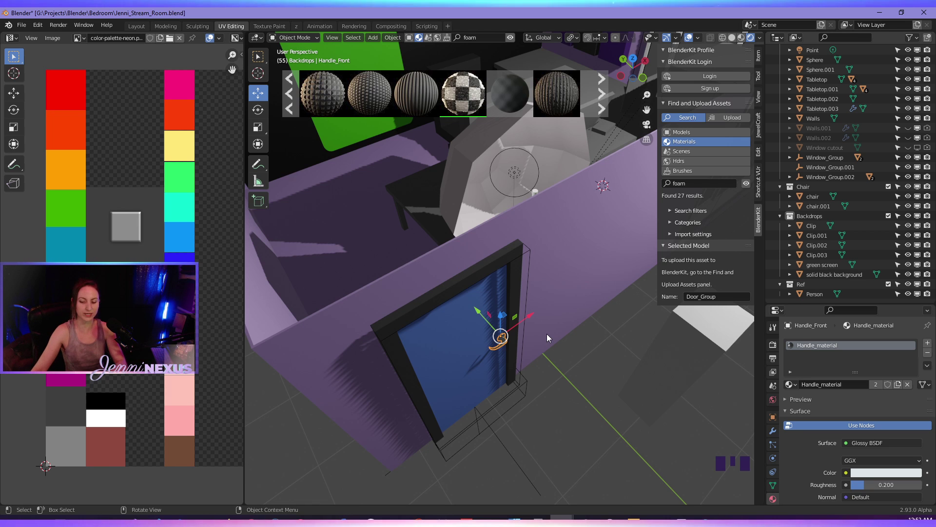
key(KP_Decimal)
middle_drag(501, 328, 557, 338)
scroll(545, 343, down, 2)
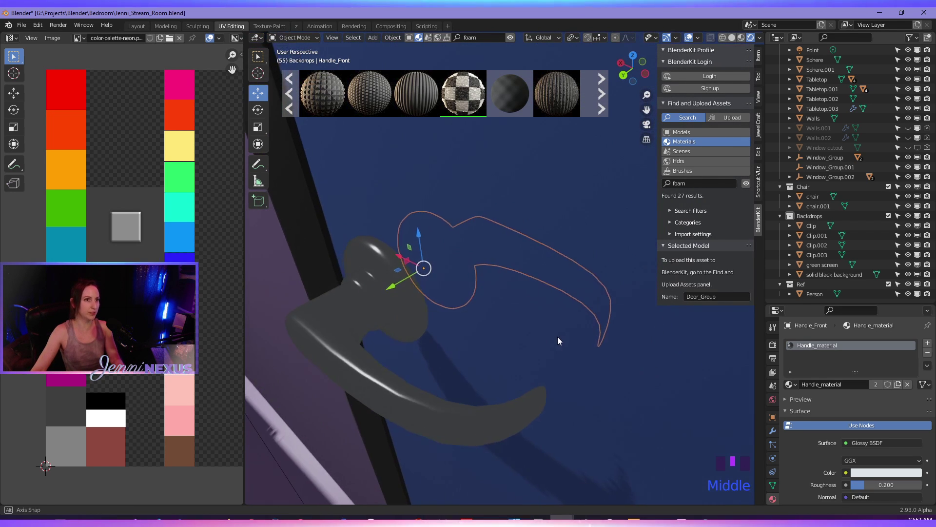
shift+click(355, 320)
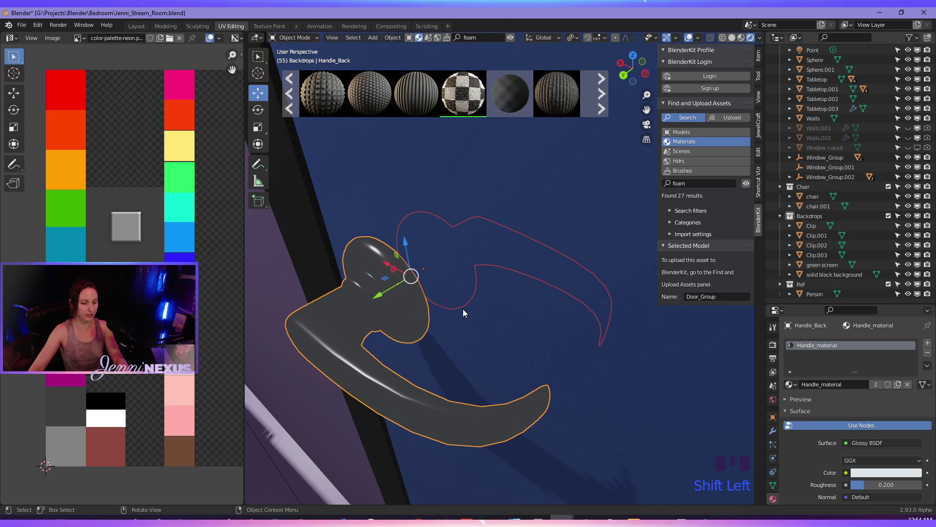
- Enter Edit Mode on both handles, grow the face selection across the back handle and open the UV mapping options
key(Tab)
mouse_move(481, 317)
middle_down()
mouse_move(418, 313)
mouse_move(466, 318)
middle_up()
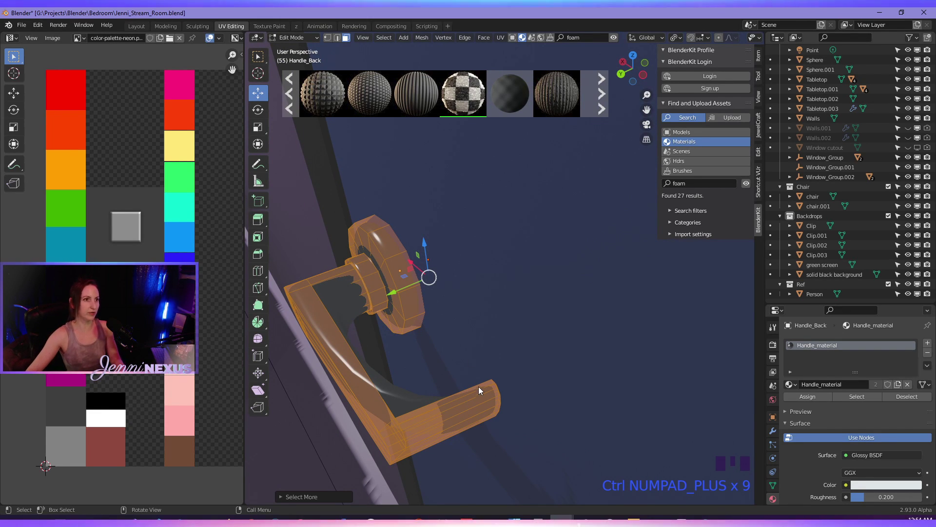
right_click(639, 354)
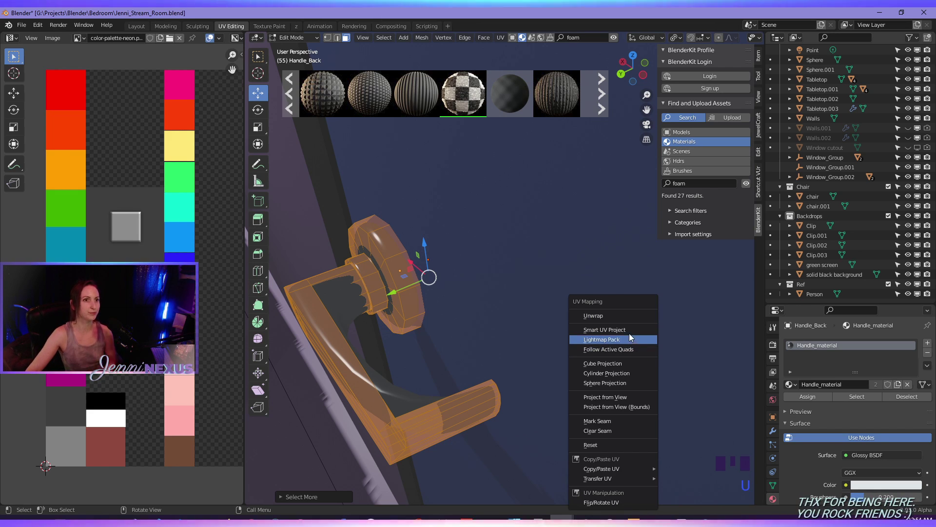